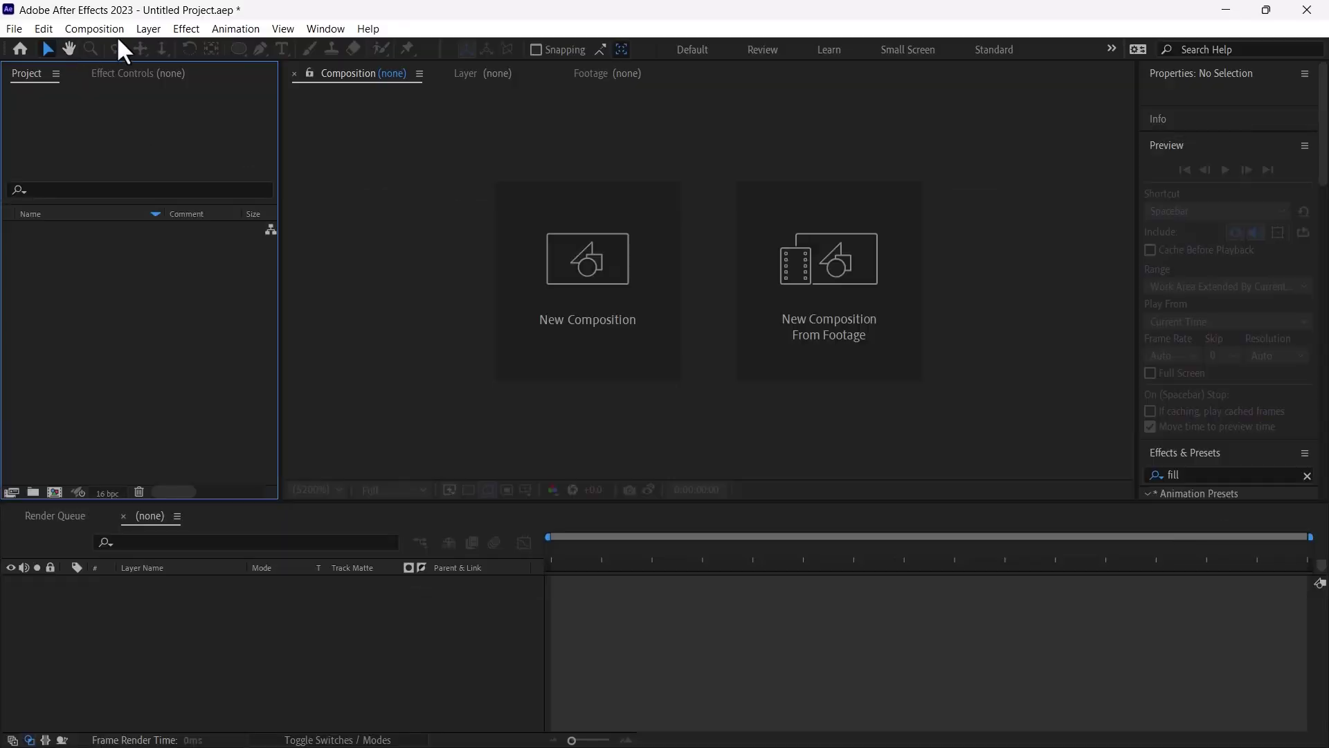
Step: Create a composition named Main Composition at 1920 × 1080 px, 30 fps, with a duration of 0:00:50:00
{"action": "left_click", "coordinate": [94, 29]}
{"action": "left_click", "coordinate": [111, 50]}
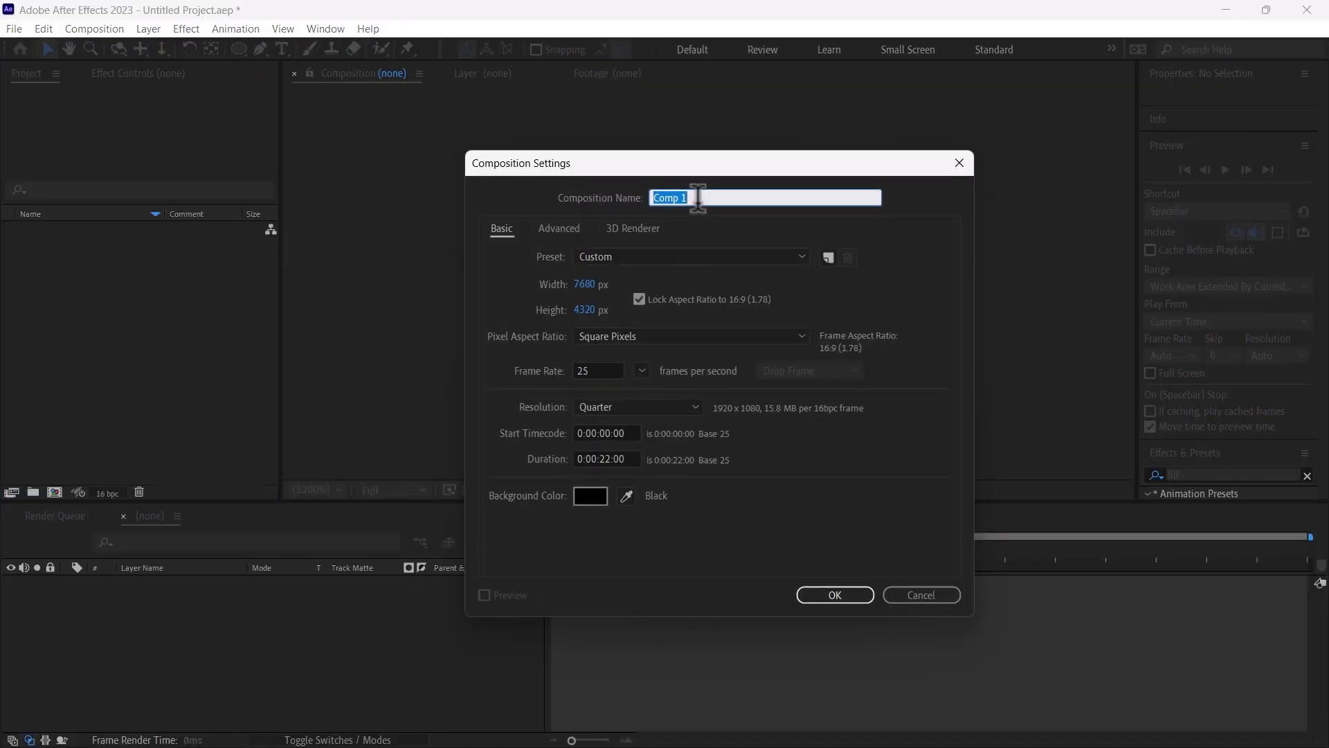
{"action": "type", "text": "Main Composition"}
{"action": "left_click", "coordinate": [585, 284]}
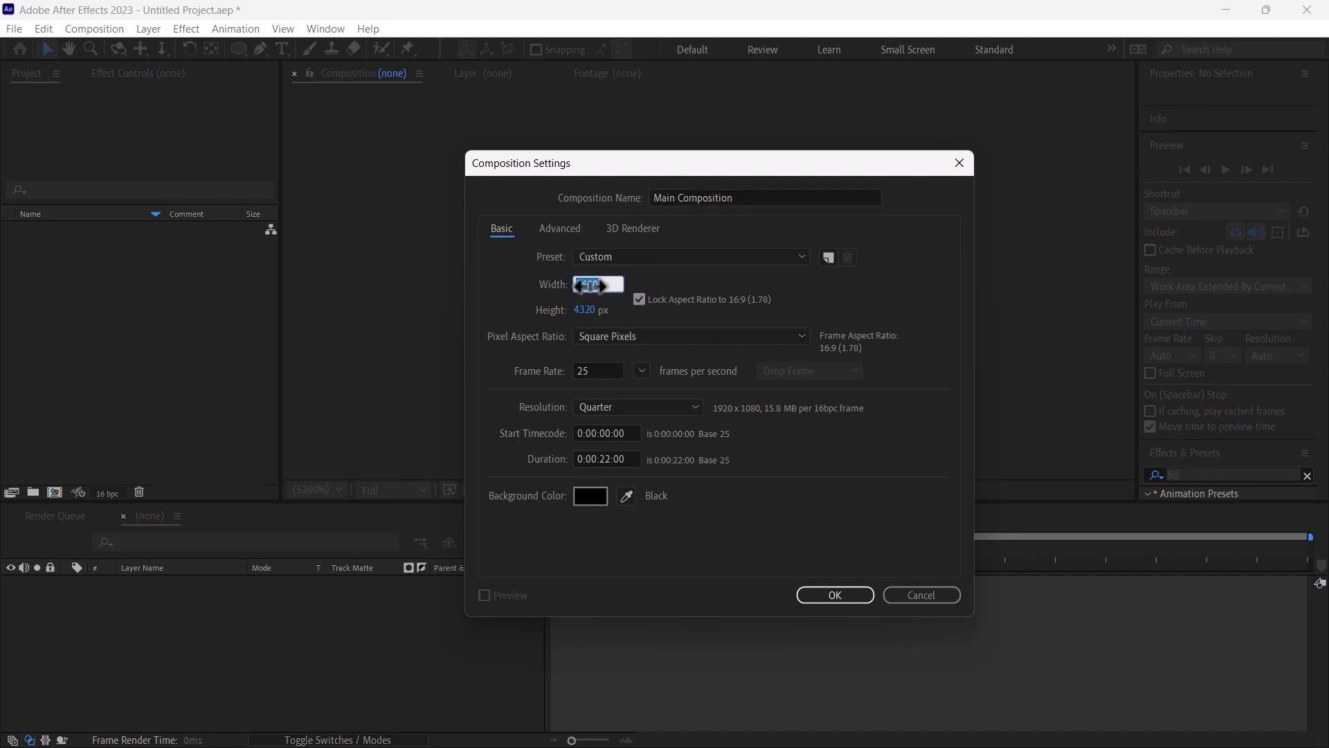
{"action": "type", "text": "1920"}
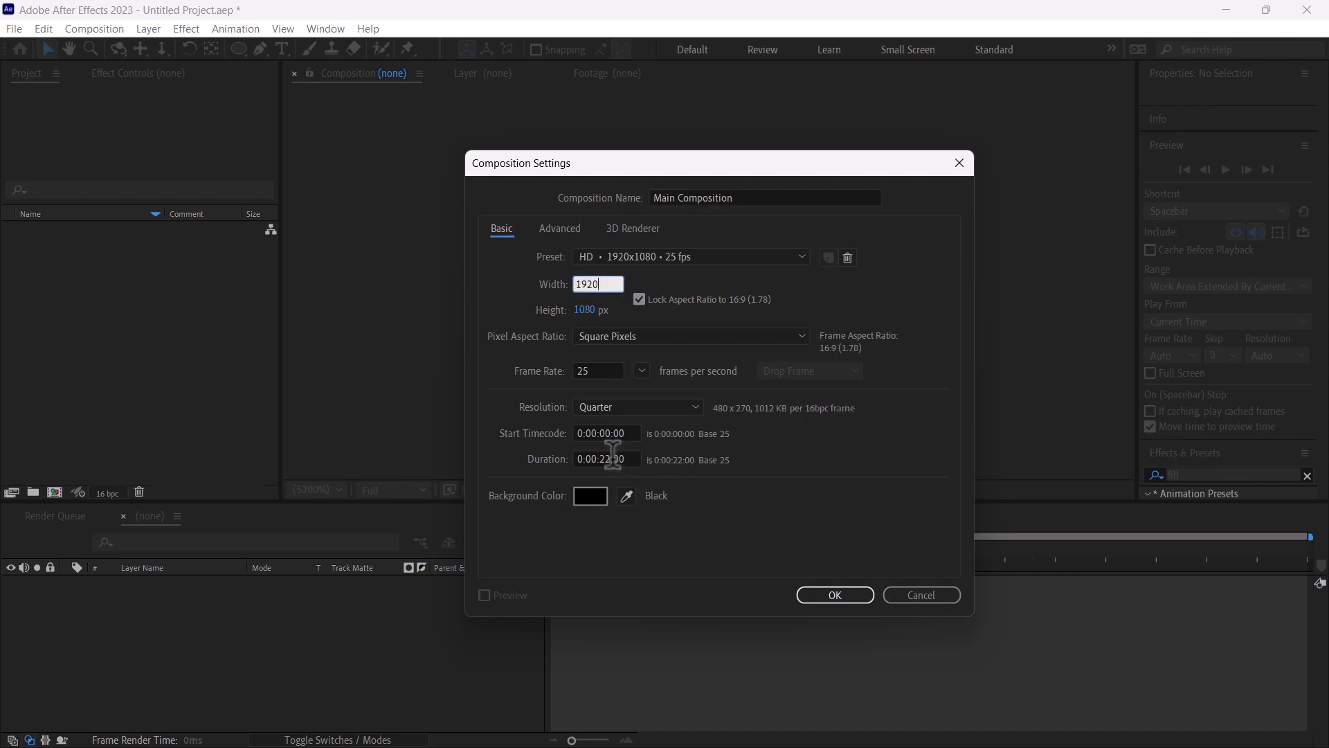
{"action": "left_click", "coordinate": [601, 458]}
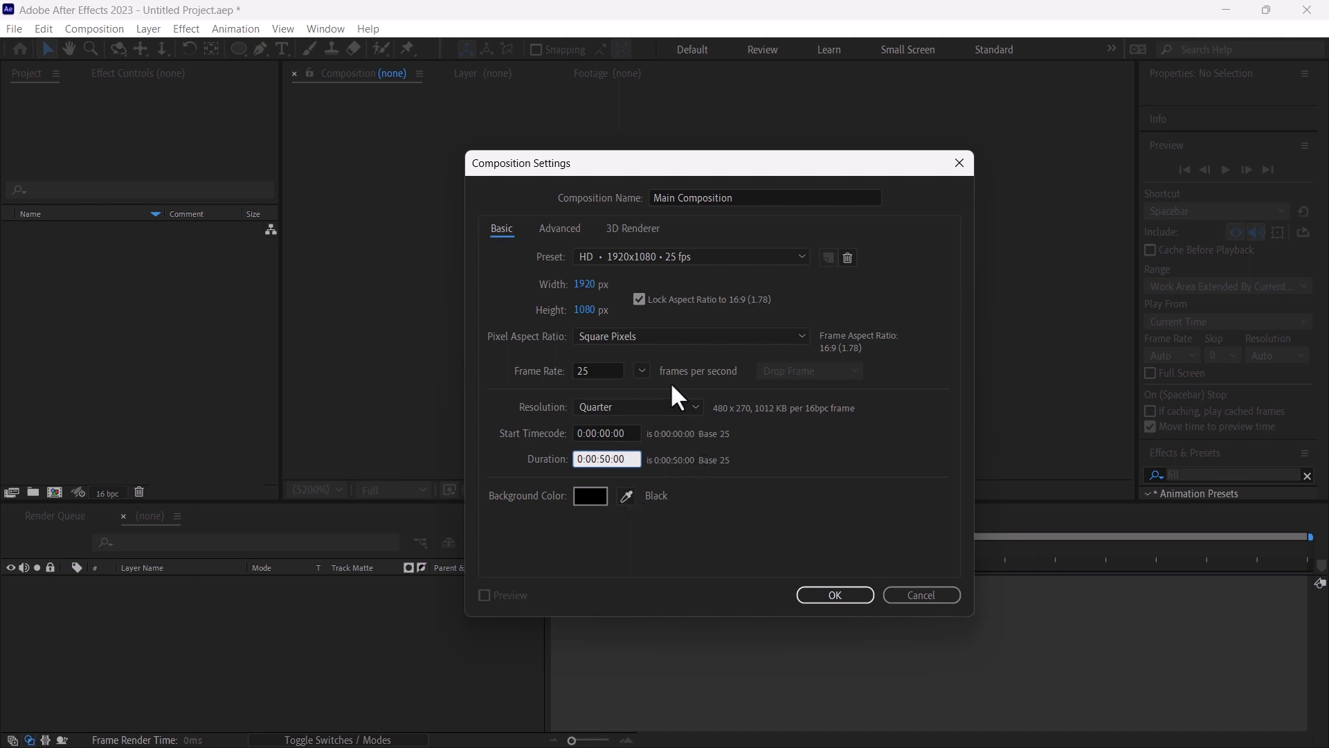
{"action": "left_click", "coordinate": [643, 371]}
{"action": "left_click", "coordinate": [660, 520]}
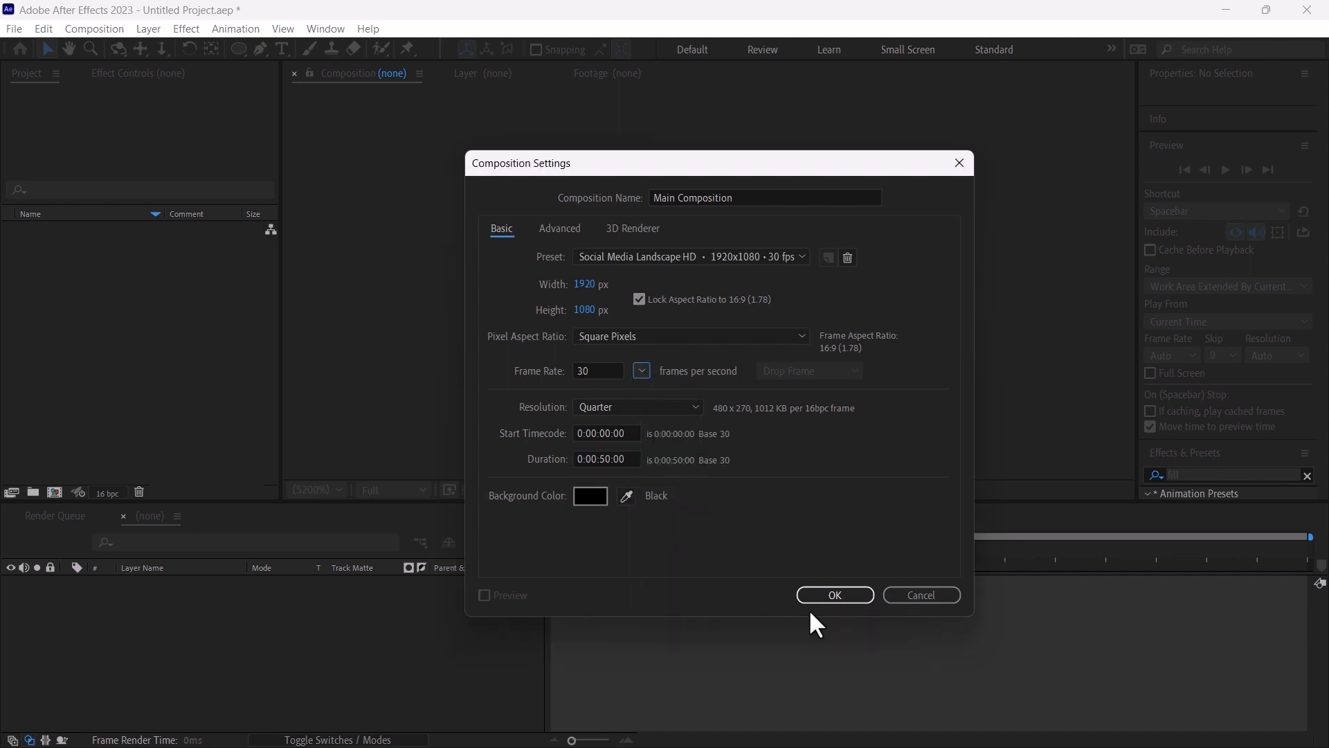
{"action": "left_click", "coordinate": [817, 595]}
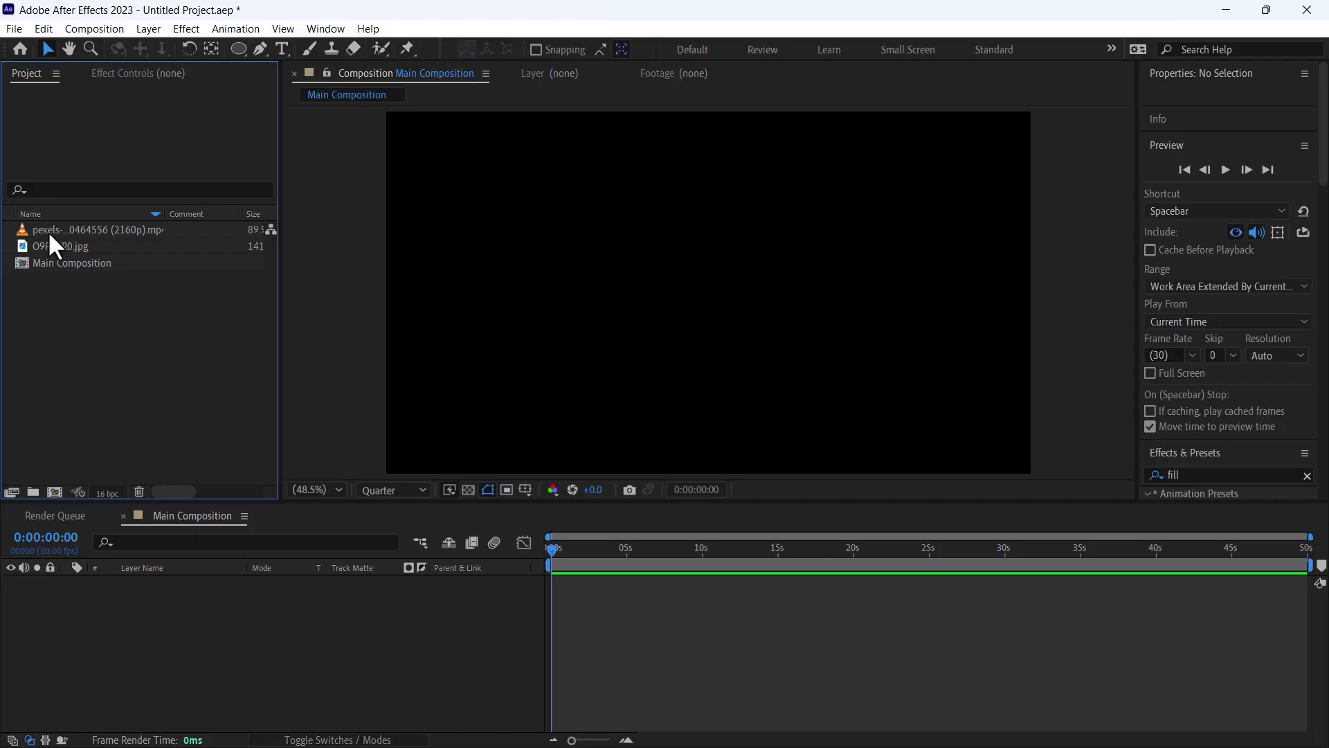
Step: Preview the imported video and world map image, and create a new composition from O9FG4R0.jpg
{"action": "left_click", "coordinate": [52, 230]}
{"action": "double_click", "coordinate": [64, 227]}
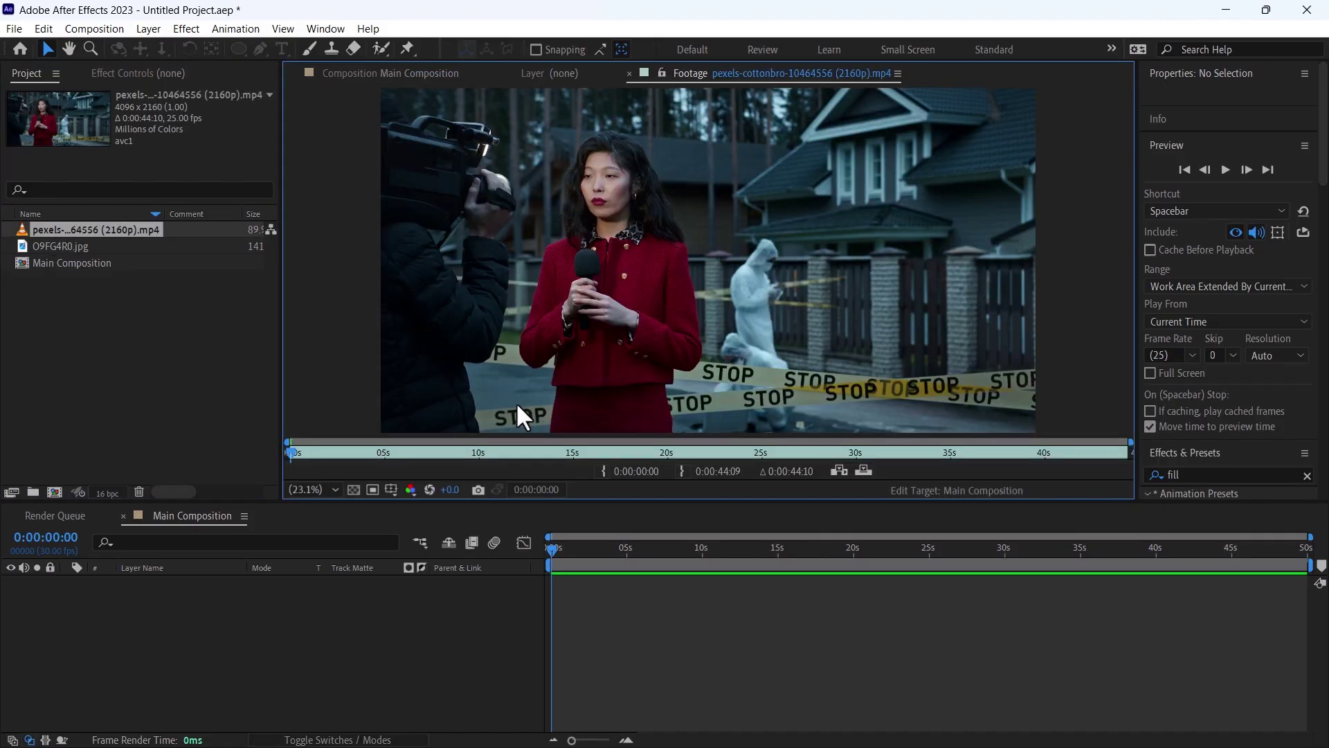
{"action": "double_click", "coordinate": [69, 242]}
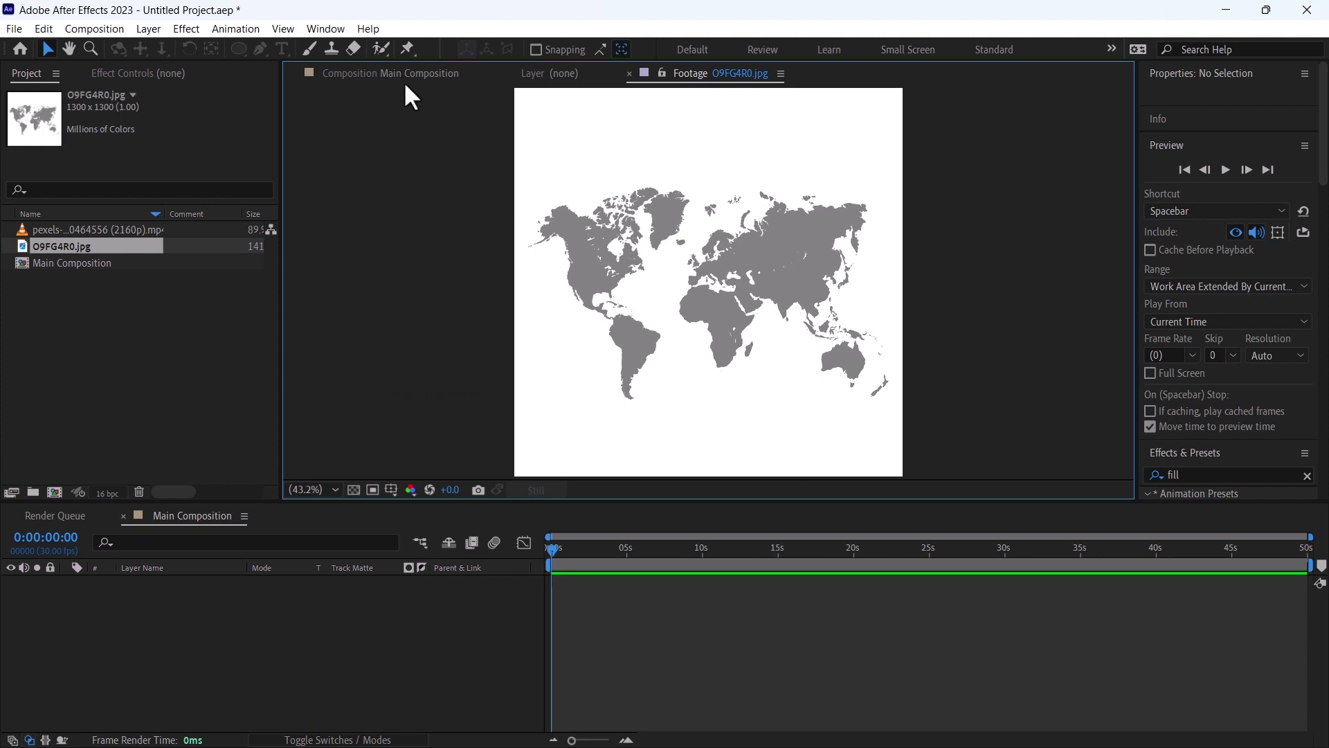
{"action": "left_click", "coordinate": [119, 309]}
{"action": "left_click_drag", "start_coordinate": [51, 239], "coordinate": [55, 494]}
{"action": "left_click", "coordinate": [670, 627]}
Step: Apply Color Key to the map layer, sampling the white background as the key color with Color Tolerance 42
{"action": "left_click_drag", "start_coordinate": [1323, 135], "coordinate": [1323, 208]}
{"action": "left_click", "coordinate": [1220, 214]}
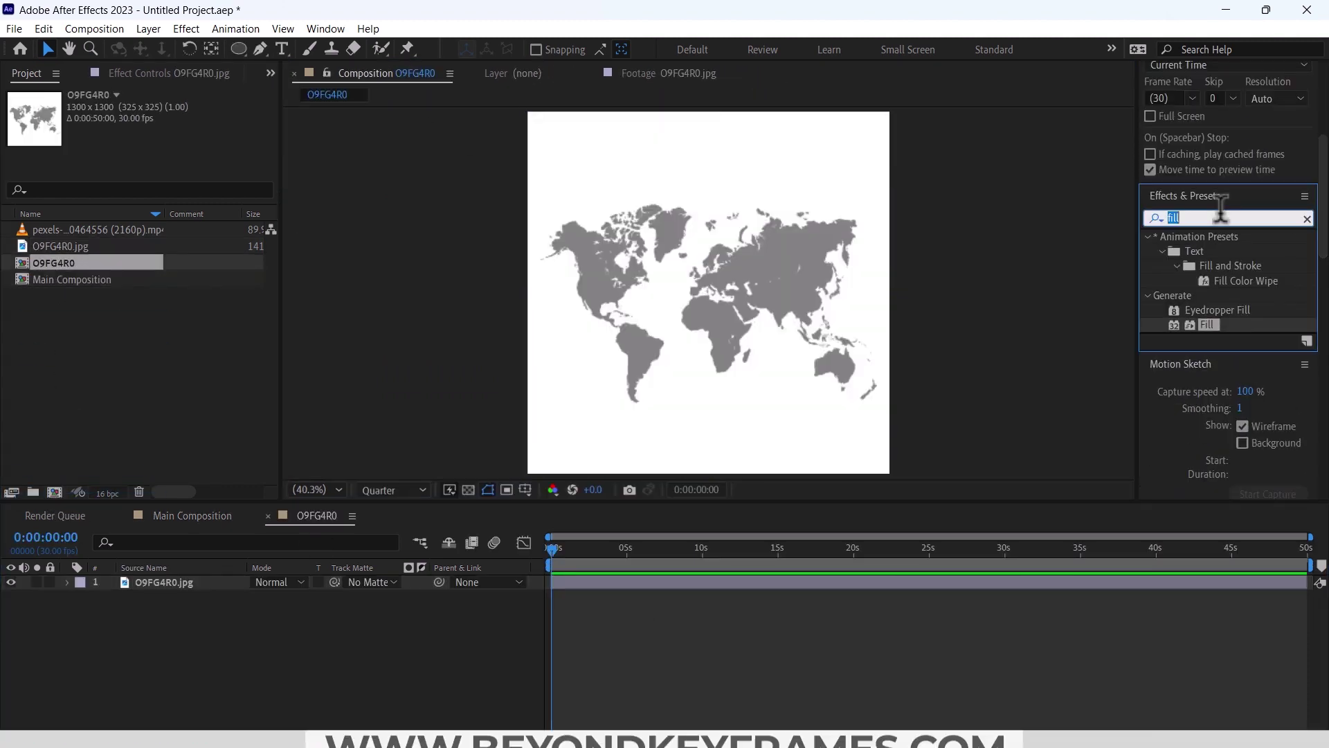
{"action": "type", "text": "color k"}
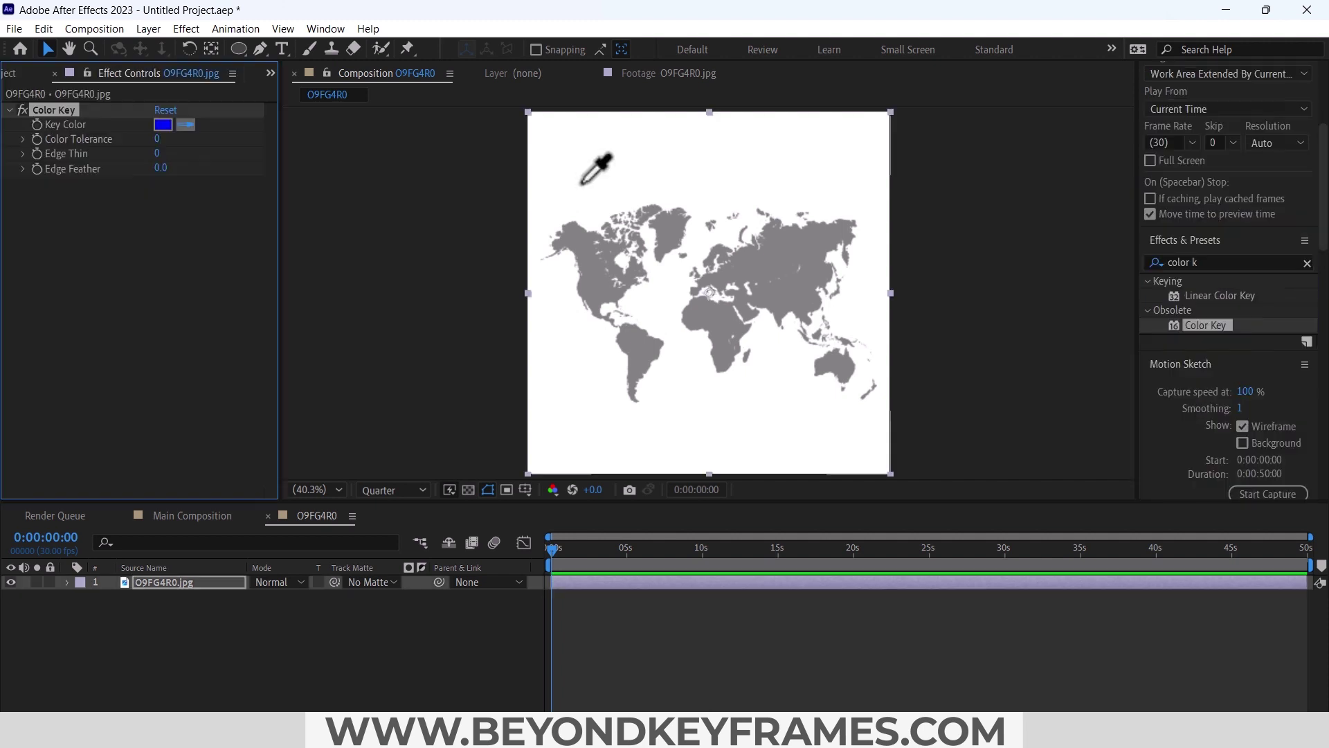
{"action": "left_click", "coordinate": [583, 183]}
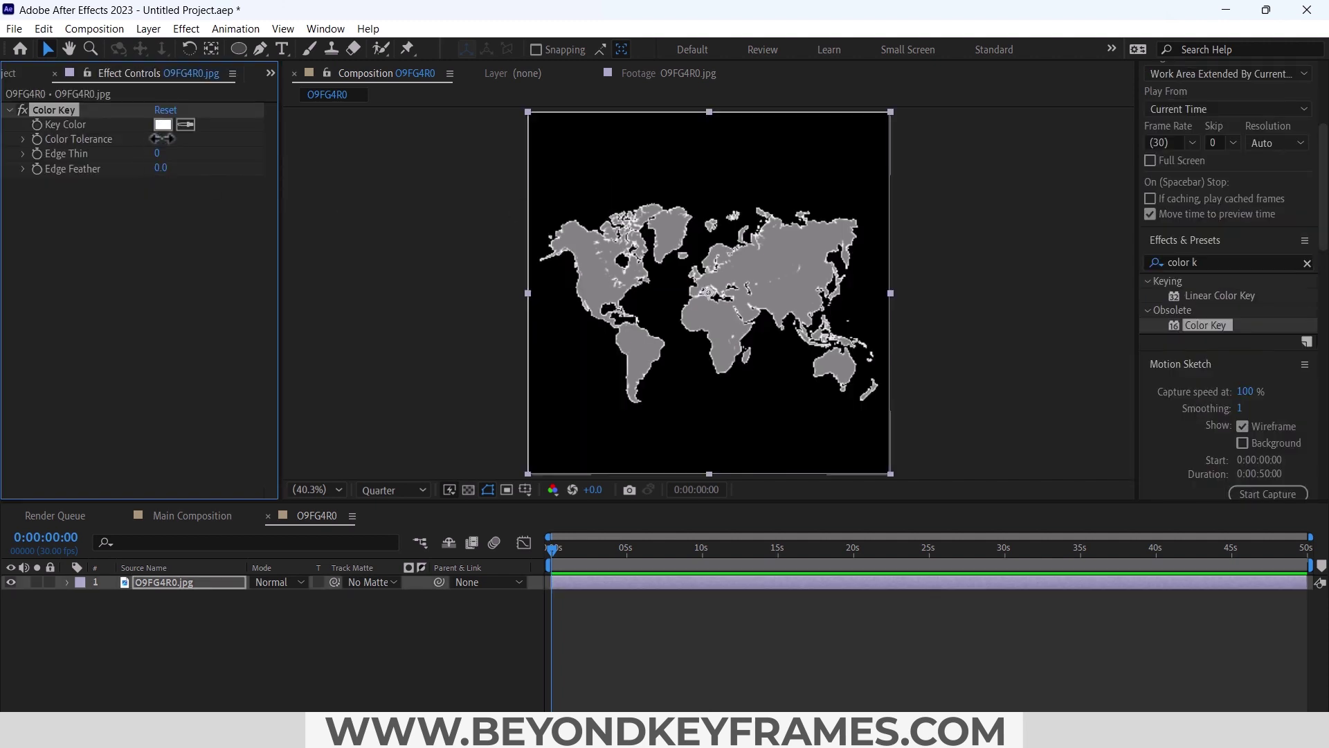
{"action": "left_click_drag", "start_coordinate": [158, 138], "coordinate": [166, 139]}
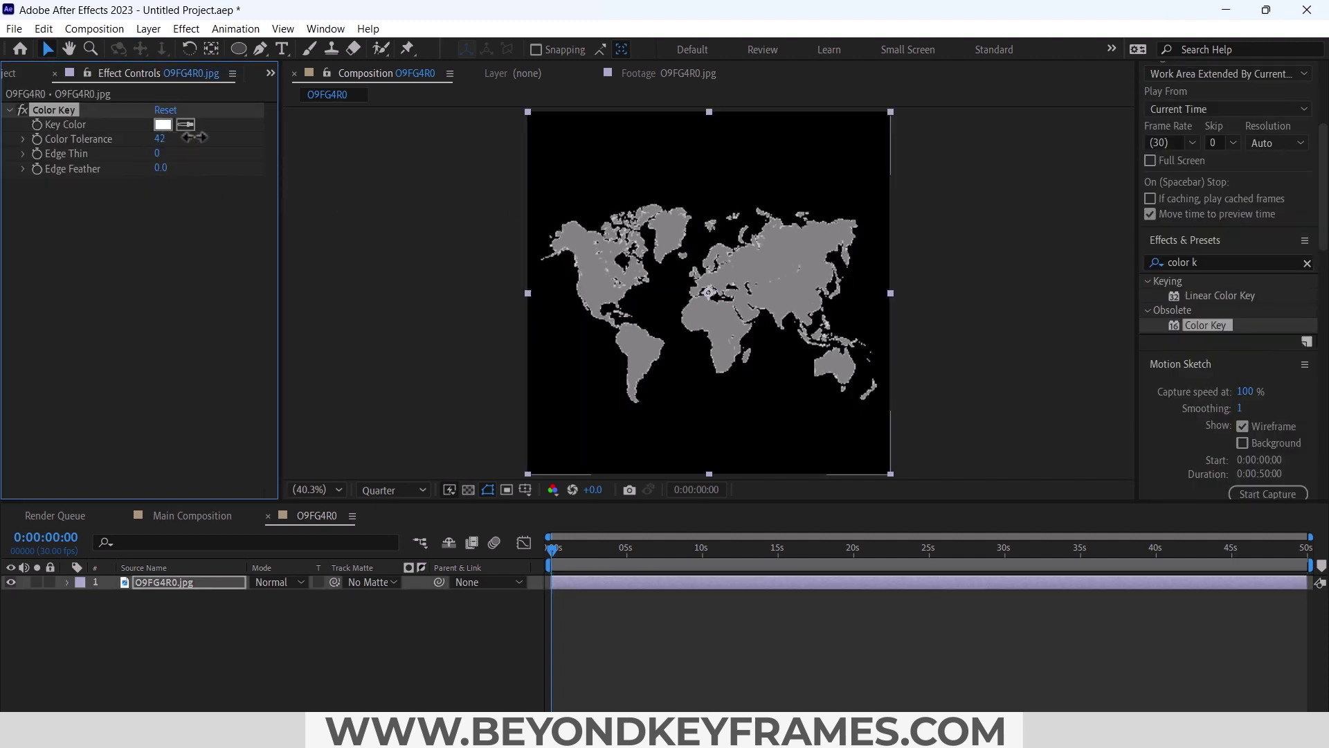
Step: Apply the Fill effect to the map layer and set its color to dark gray 191919
{"action": "left_click", "coordinate": [1203, 262]}
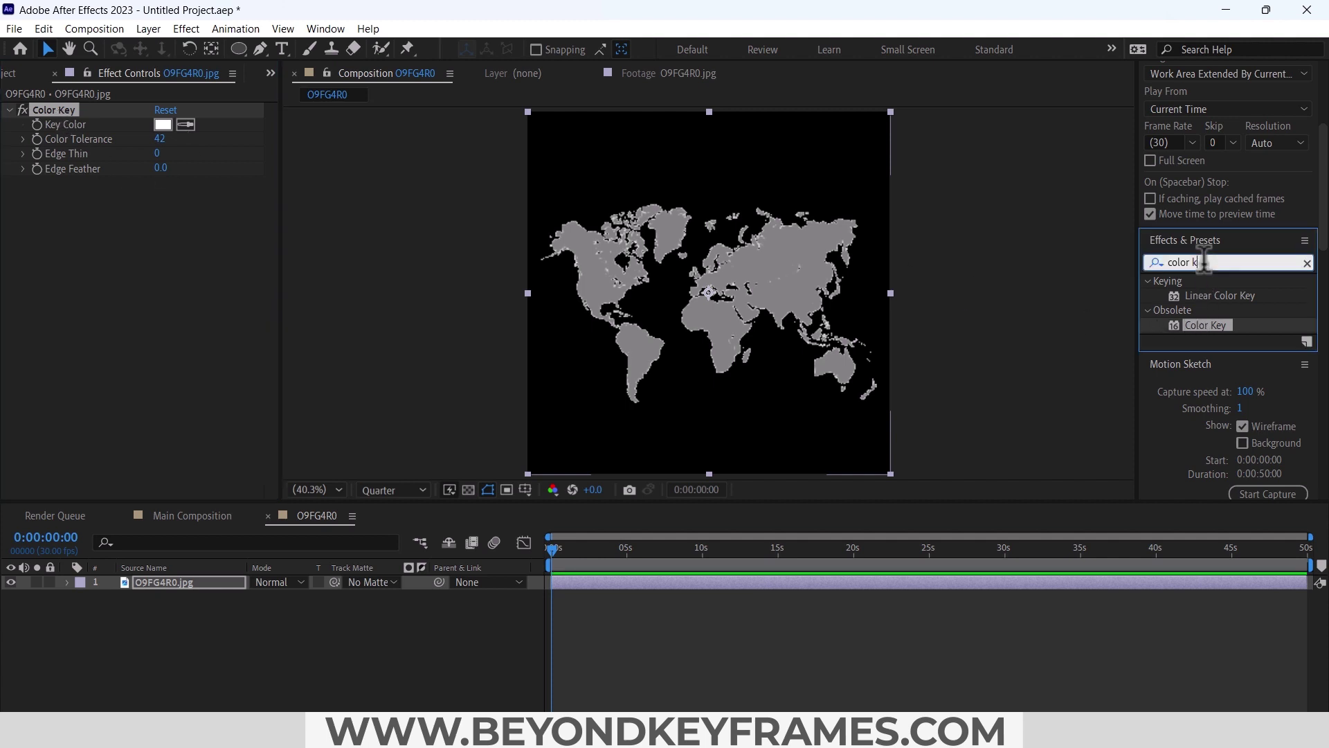
{"action": "type", "text": "fill"}
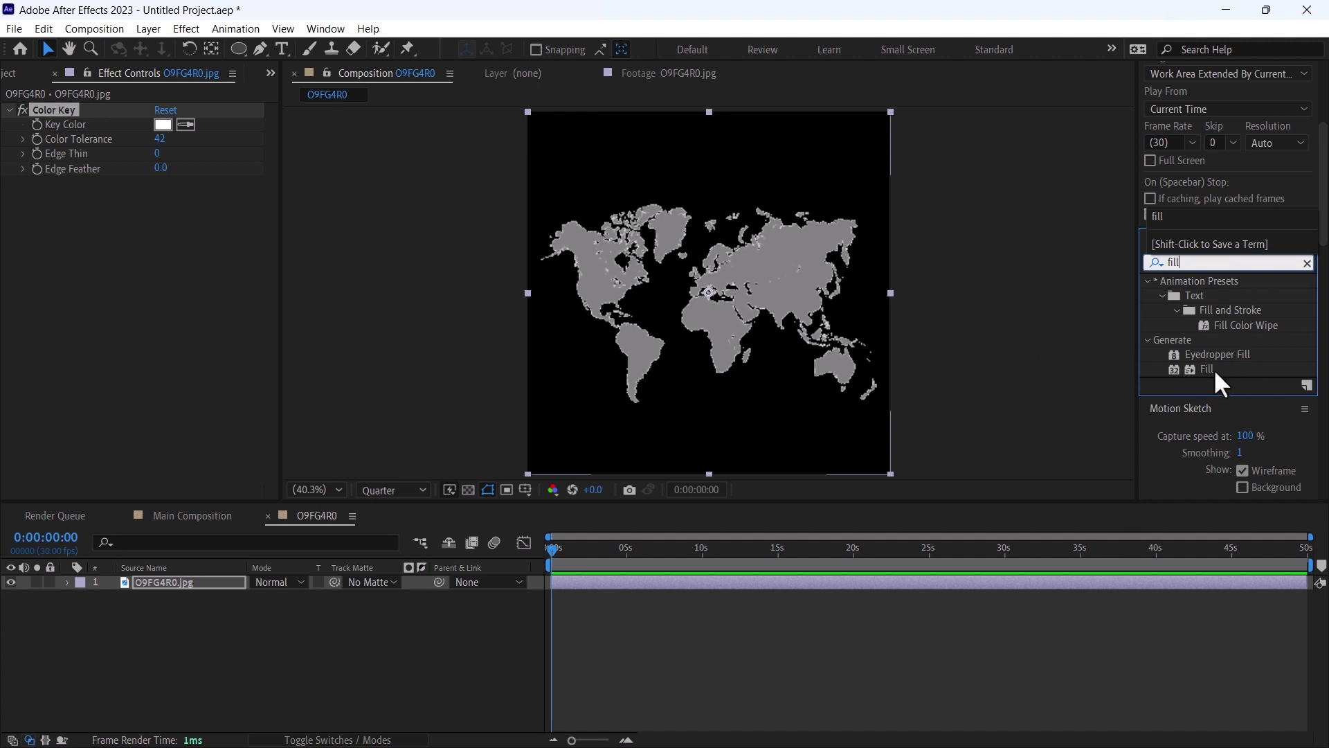
{"action": "left_click_drag", "start_coordinate": [1207, 368], "coordinate": [712, 587]}
{"action": "left_click", "coordinate": [162, 227]}
{"action": "left_click_drag", "start_coordinate": [116, 440], "coordinate": [64, 526]}
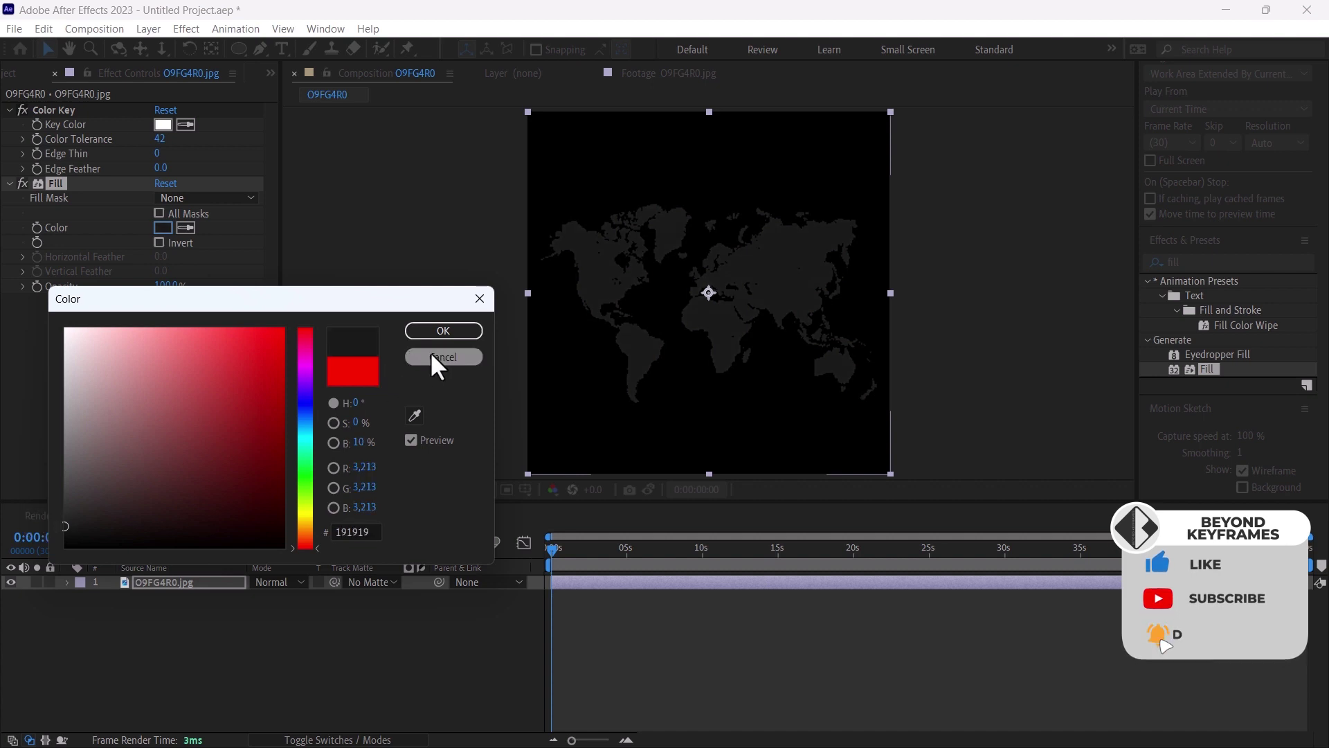
{"action": "key", "text": "Return"}
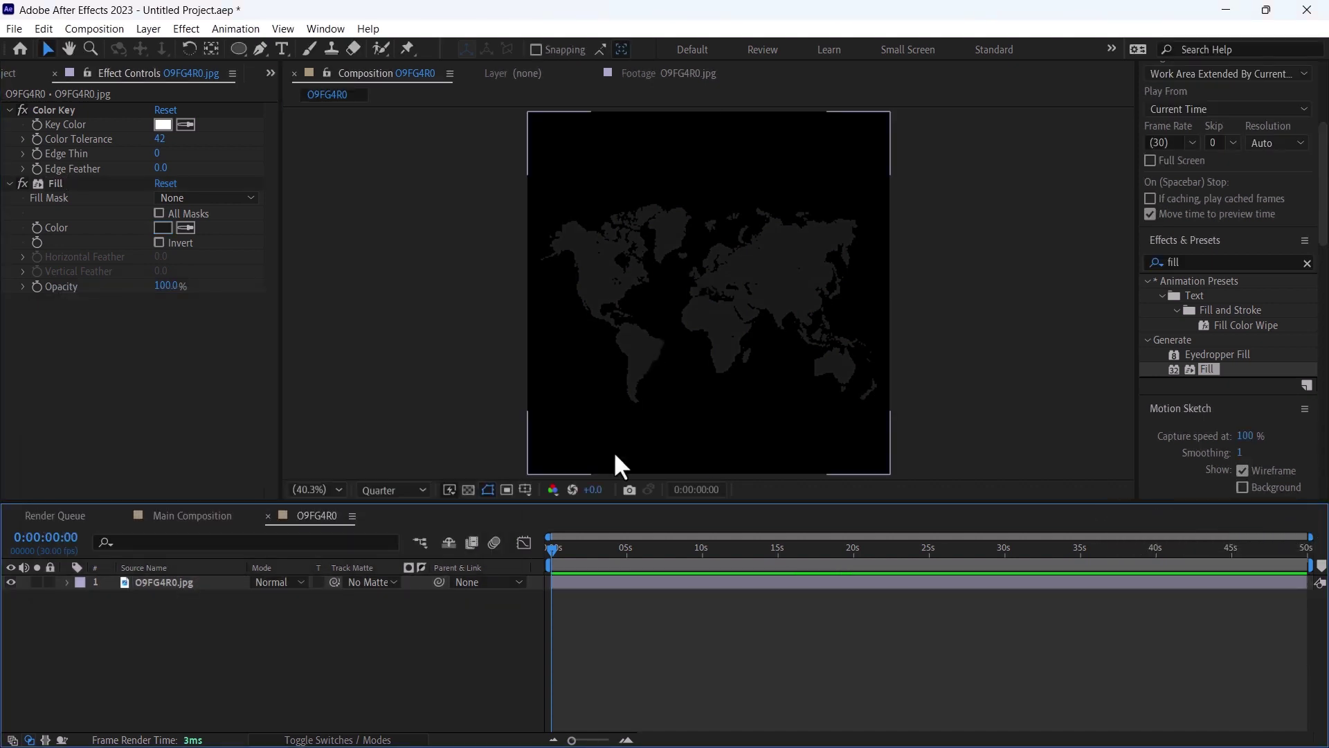
Step: Unlock the map composition's aspect ratio and resize it to 1920 × 1080 px
{"action": "key", "text": "ctrl+k"}
{"action": "left_click", "coordinate": [585, 285]}
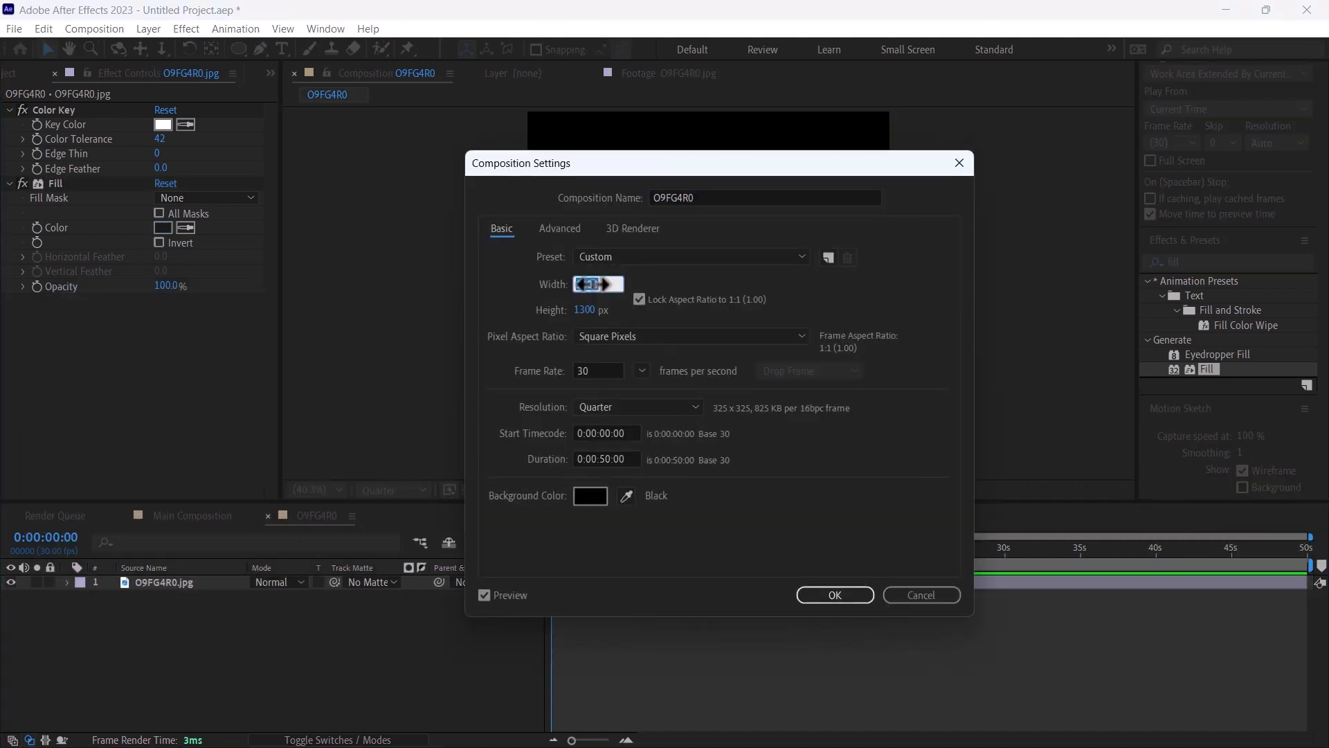
{"action": "type", "text": "1920"}
{"action": "key", "text": "Tab"}
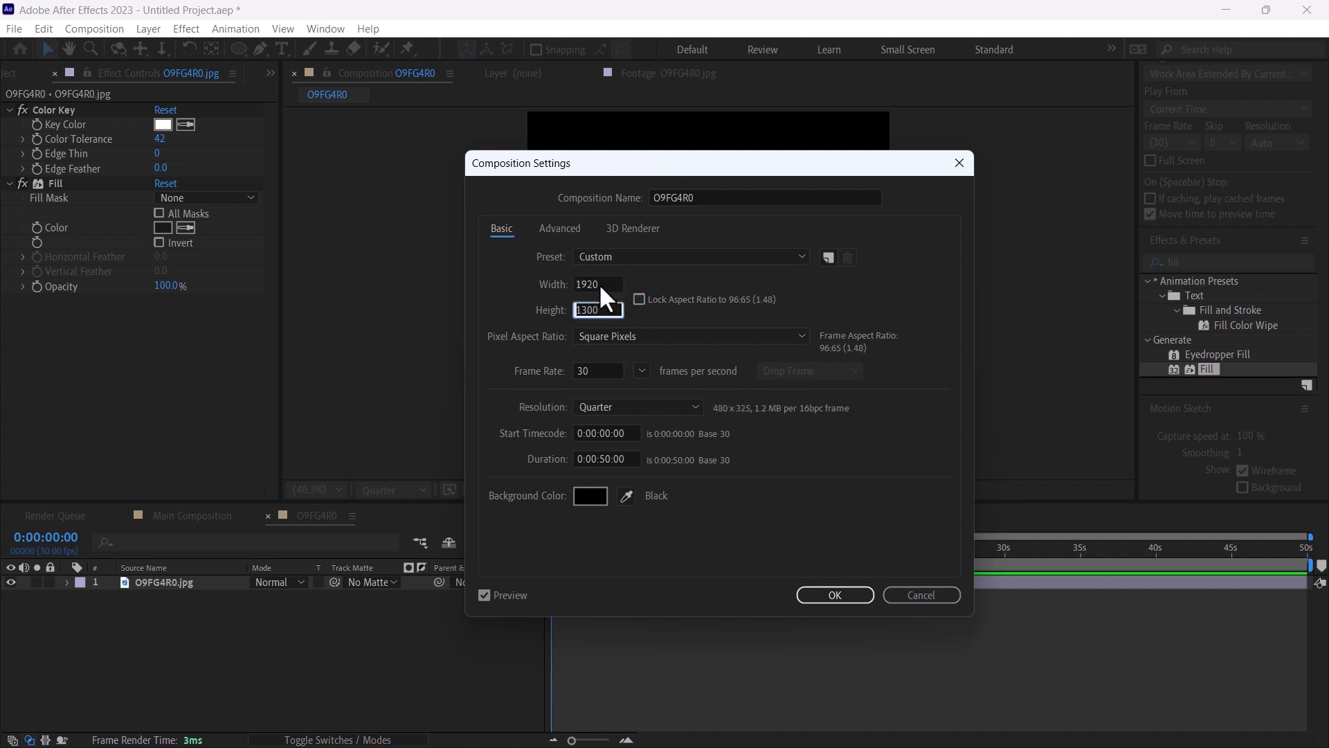
{"action": "type", "text": "1080"}
{"action": "key", "text": "Return"}
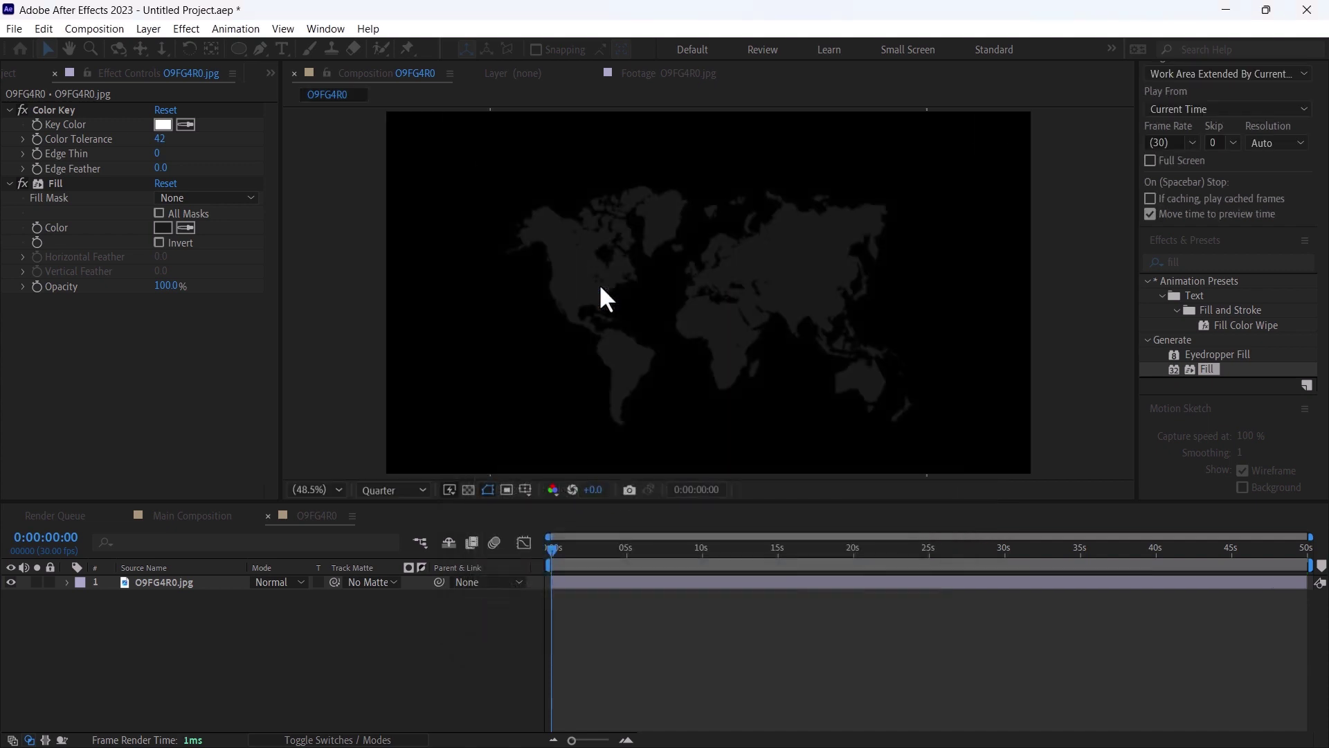
Step: Stretch the map layer horizontally and set the composition width to 1624 px to crop it closer to the map
{"action": "left_click", "coordinate": [624, 308]}
{"action": "left_click_drag", "start_coordinate": [489, 292], "coordinate": [421, 297]}
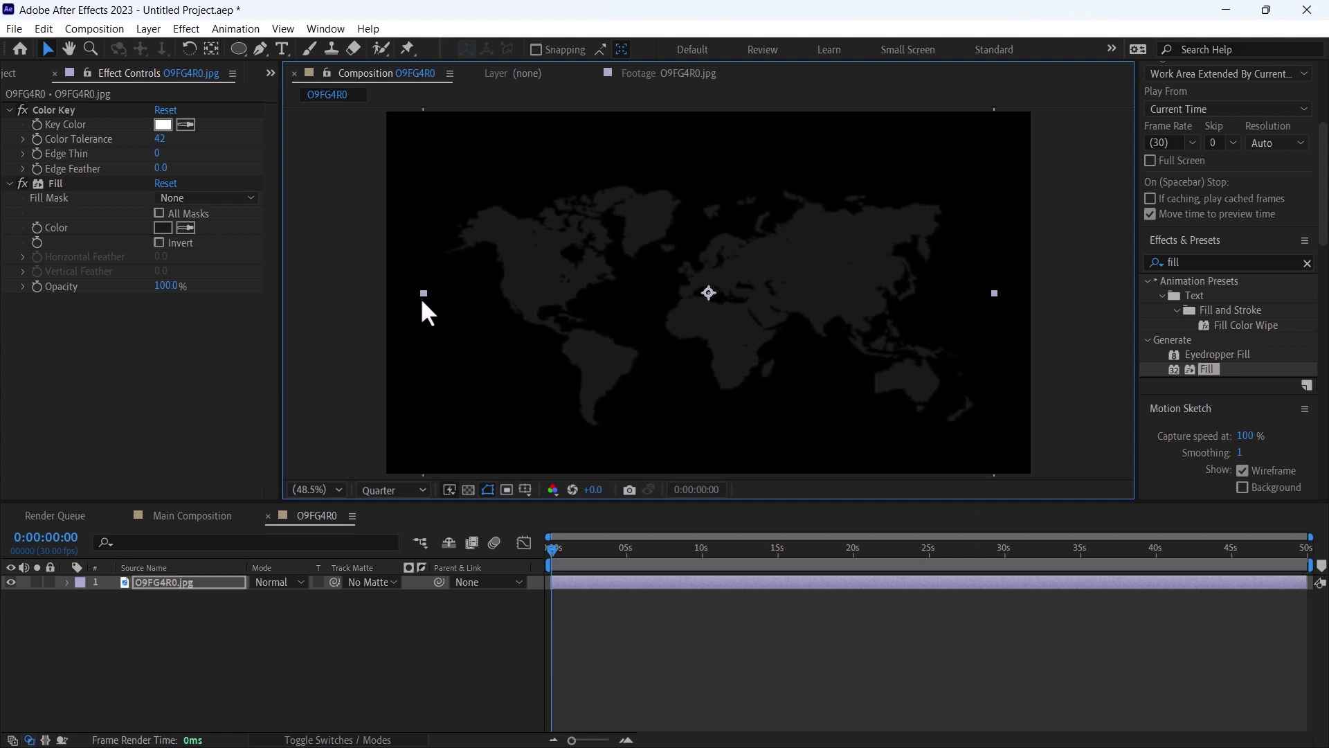
{"action": "key", "text": "ctrl+k"}
{"action": "left_click_drag", "start_coordinate": [587, 285], "coordinate": [496, 289]}
{"action": "left_click_drag", "start_coordinate": [586, 291], "coordinate": [507, 285]}
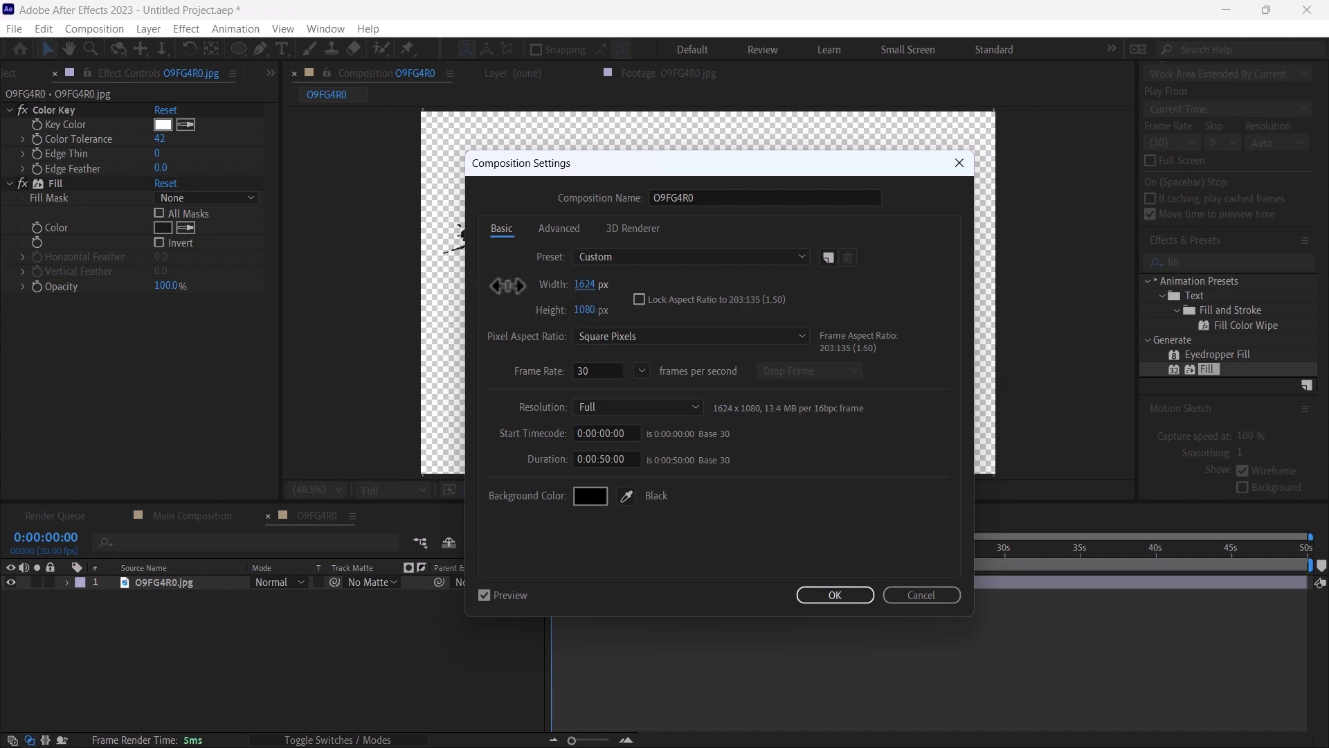
{"action": "left_click", "coordinate": [846, 596]}
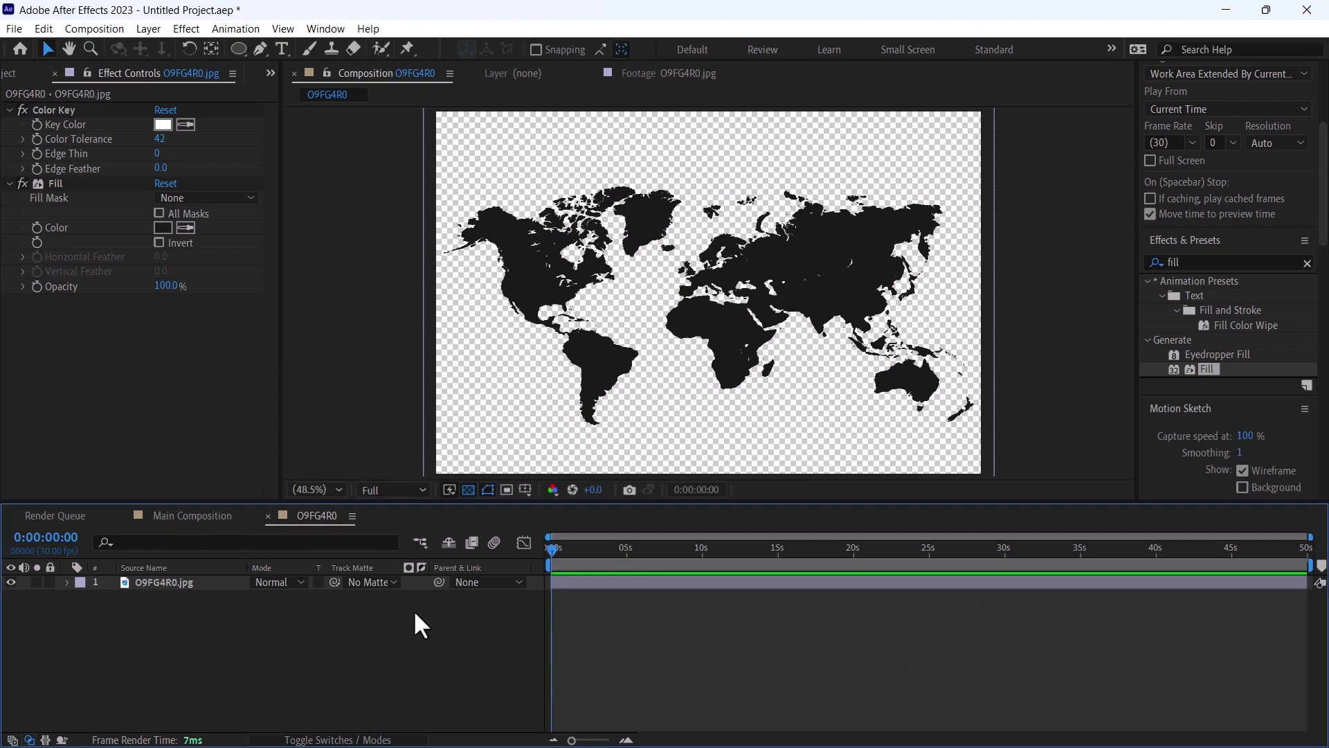
Step: Rename the map composition as Map Layer and nest it in a new composition of its own
{"action": "key", "text": "ctrl+k"}
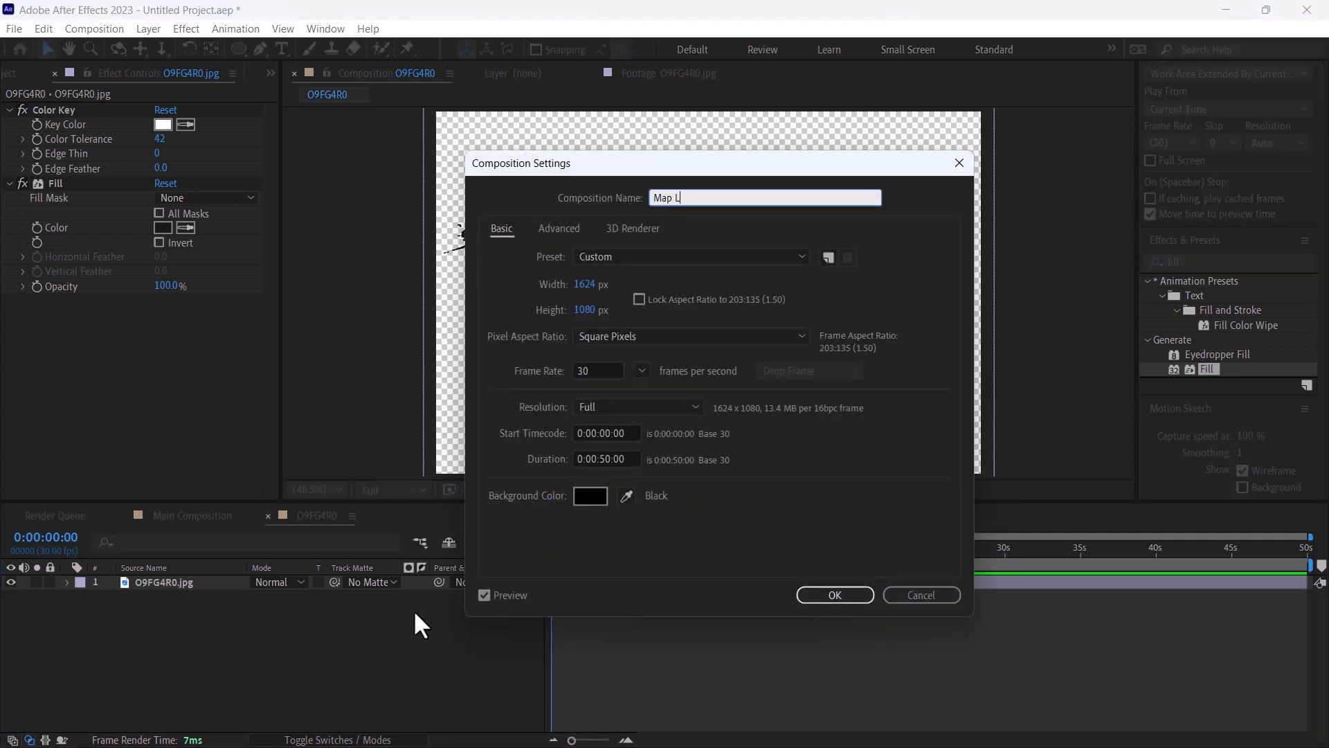
{"action": "key", "text": "Return"}
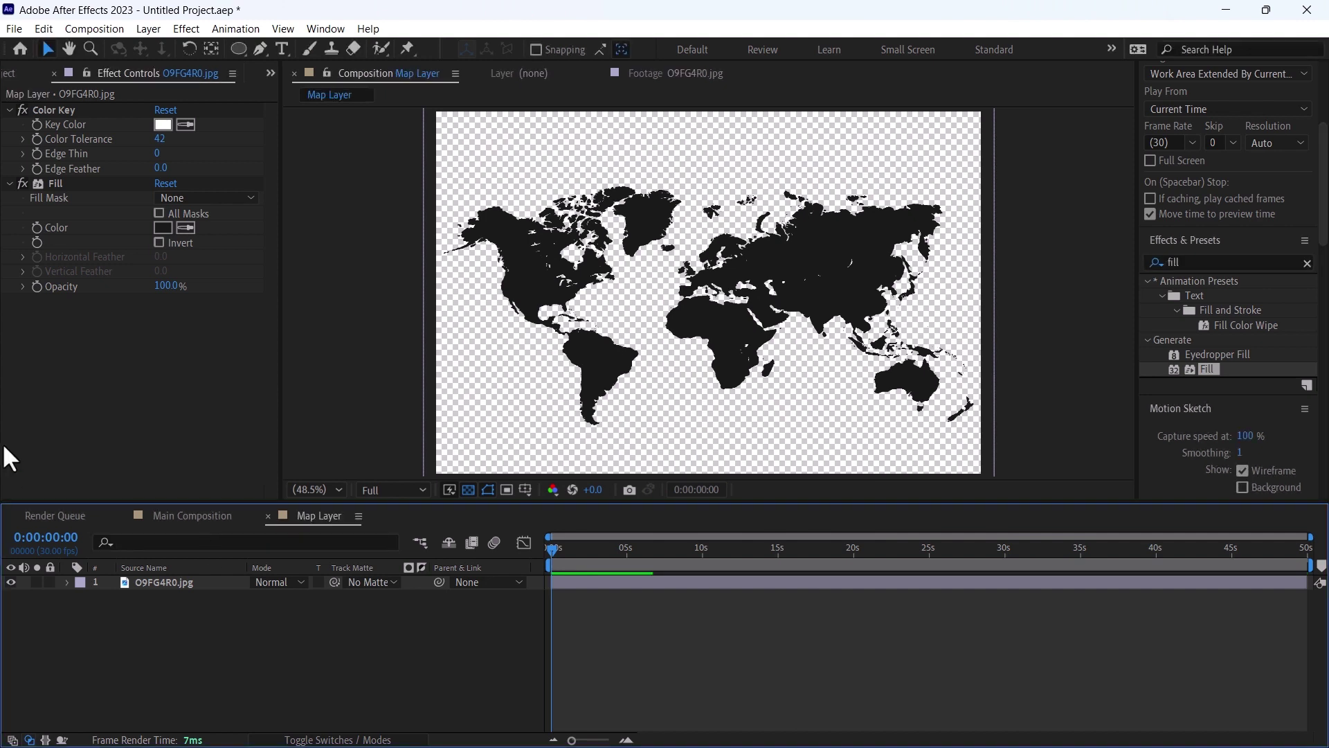
{"action": "left_click", "coordinate": [10, 70]}
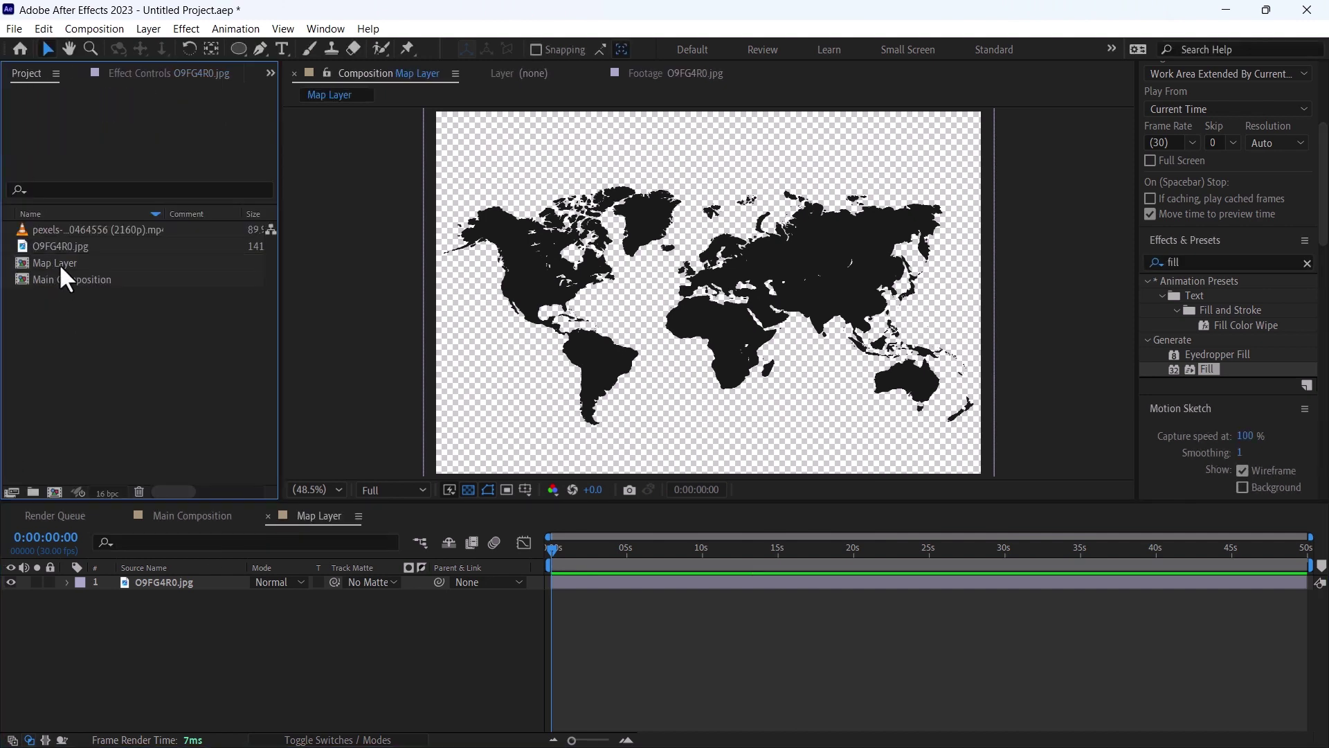
{"action": "left_click_drag", "start_coordinate": [60, 263], "coordinate": [56, 492]}
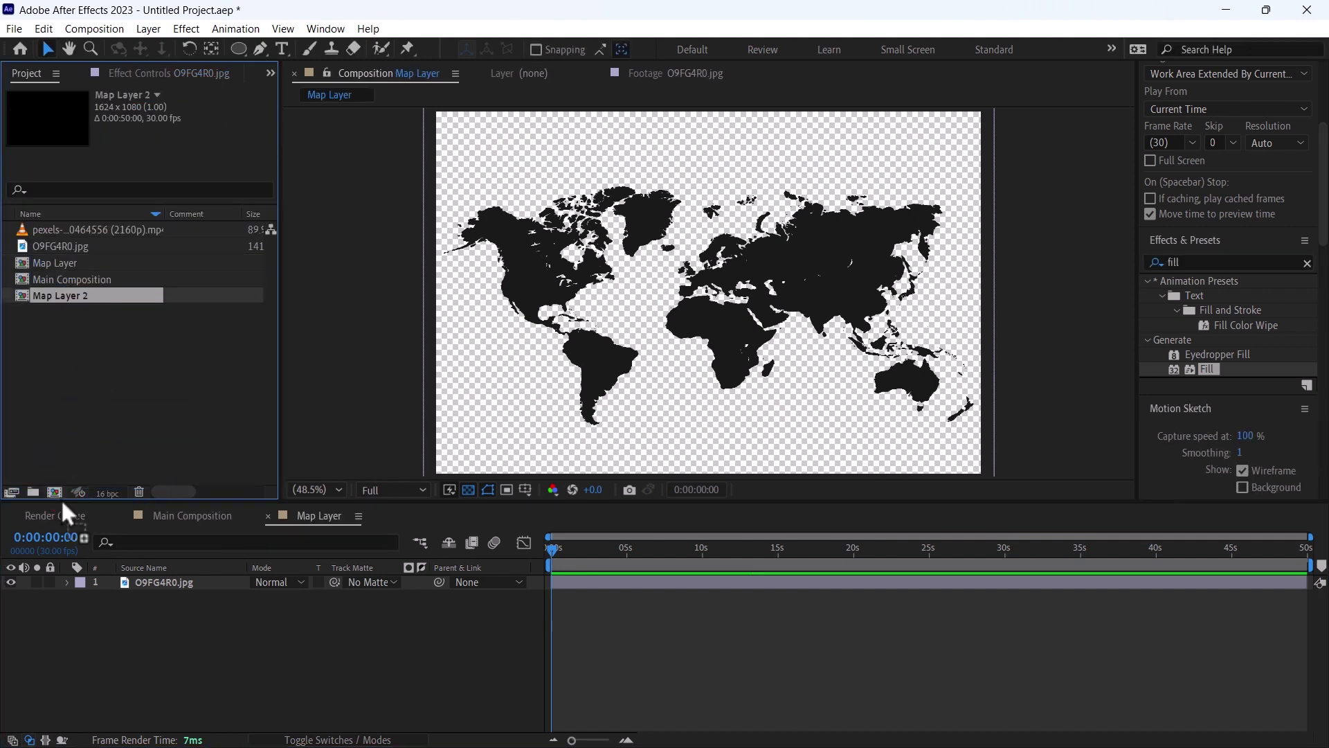
{"action": "left_click", "coordinate": [398, 621]}
Step: Apply CC Sphere to the nested Map Layer and set the sphere's Radius to 450
{"action": "left_click", "coordinate": [847, 586]}
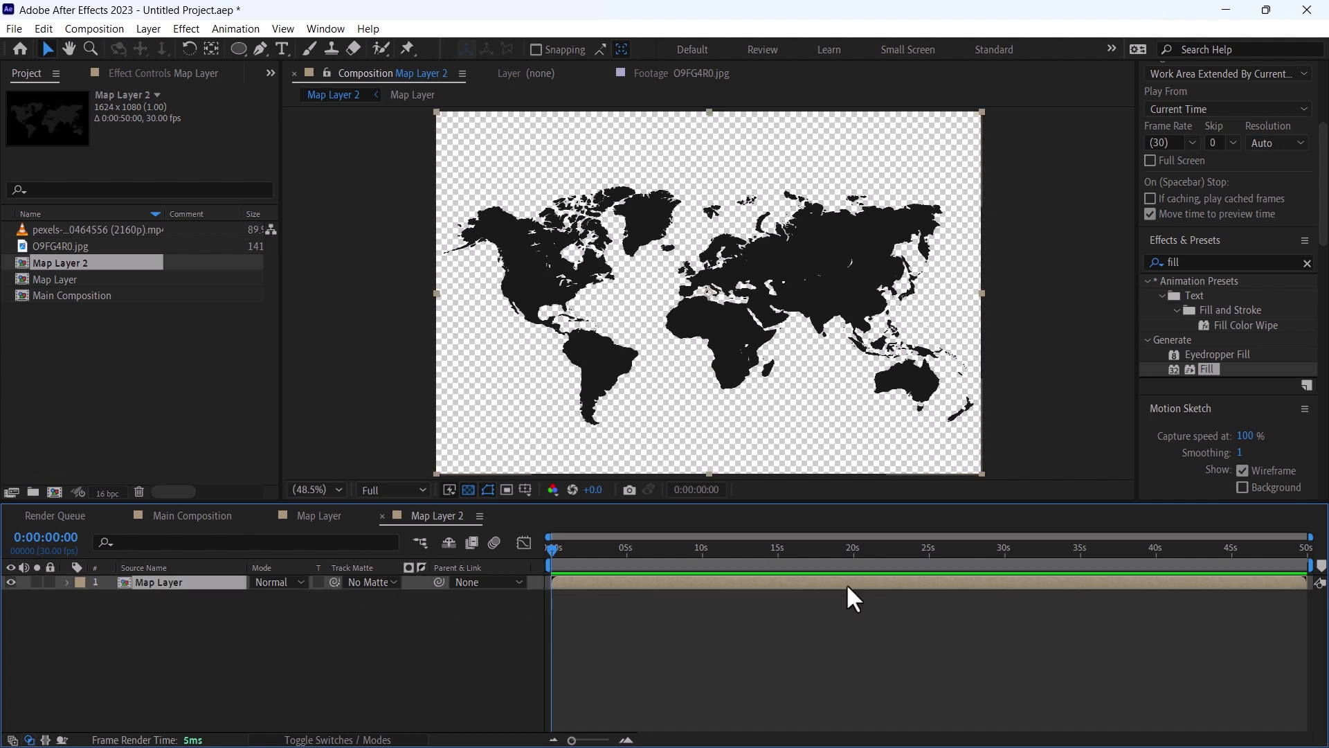
{"action": "left_click", "coordinate": [1221, 261]}
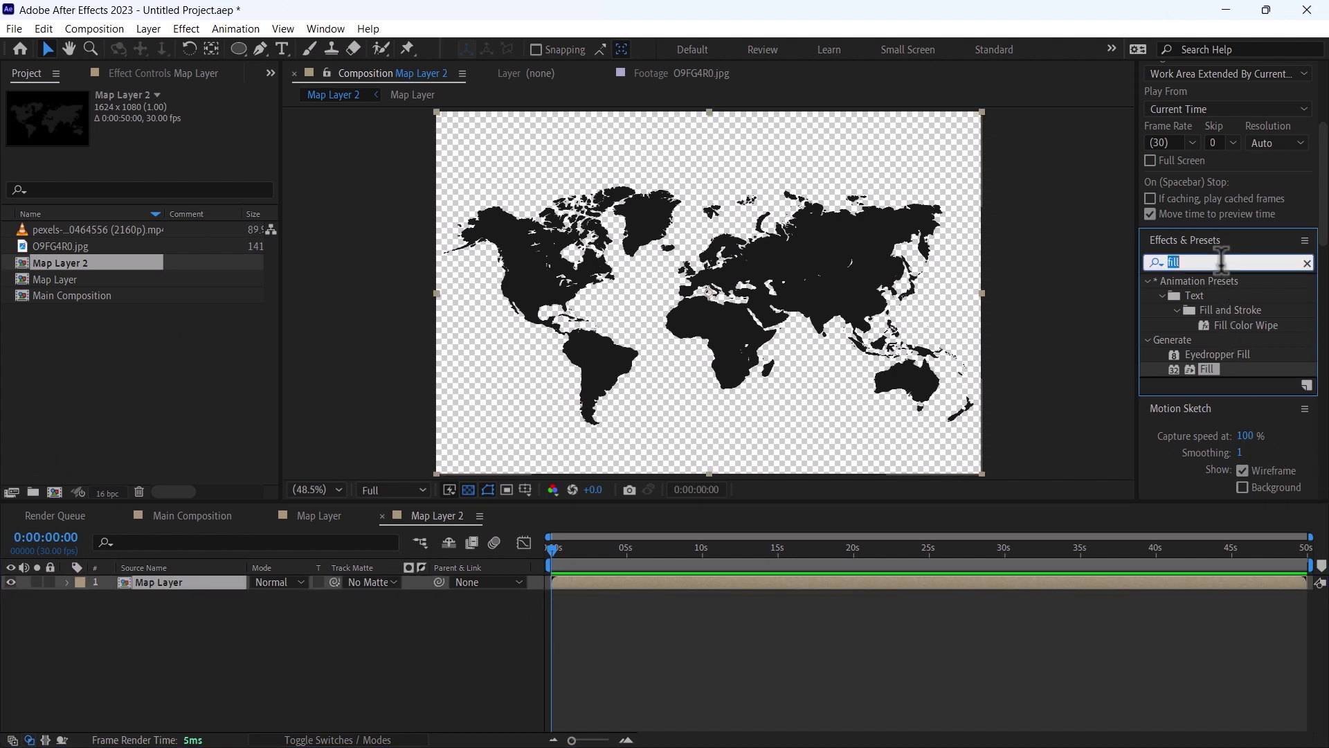
{"action": "type", "text": "cc sp"}
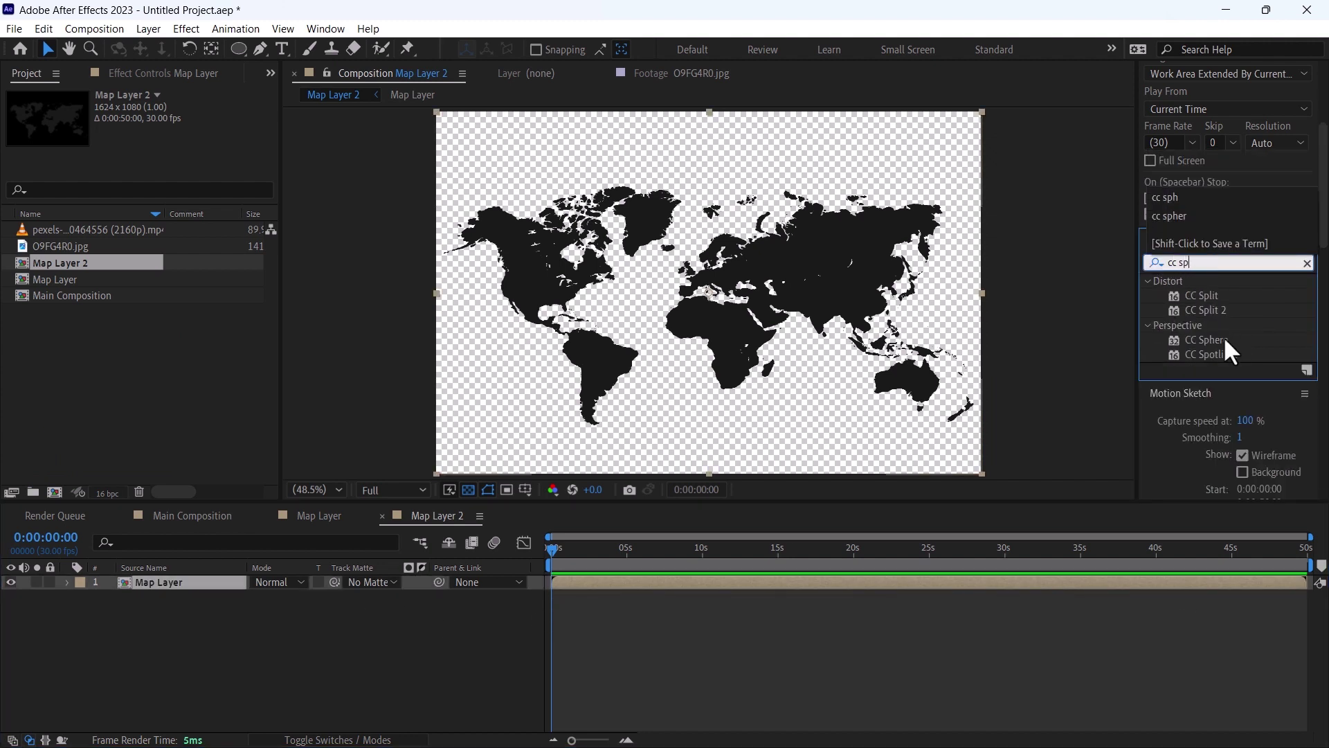
{"action": "left_click_drag", "start_coordinate": [1224, 335], "coordinate": [604, 580]}
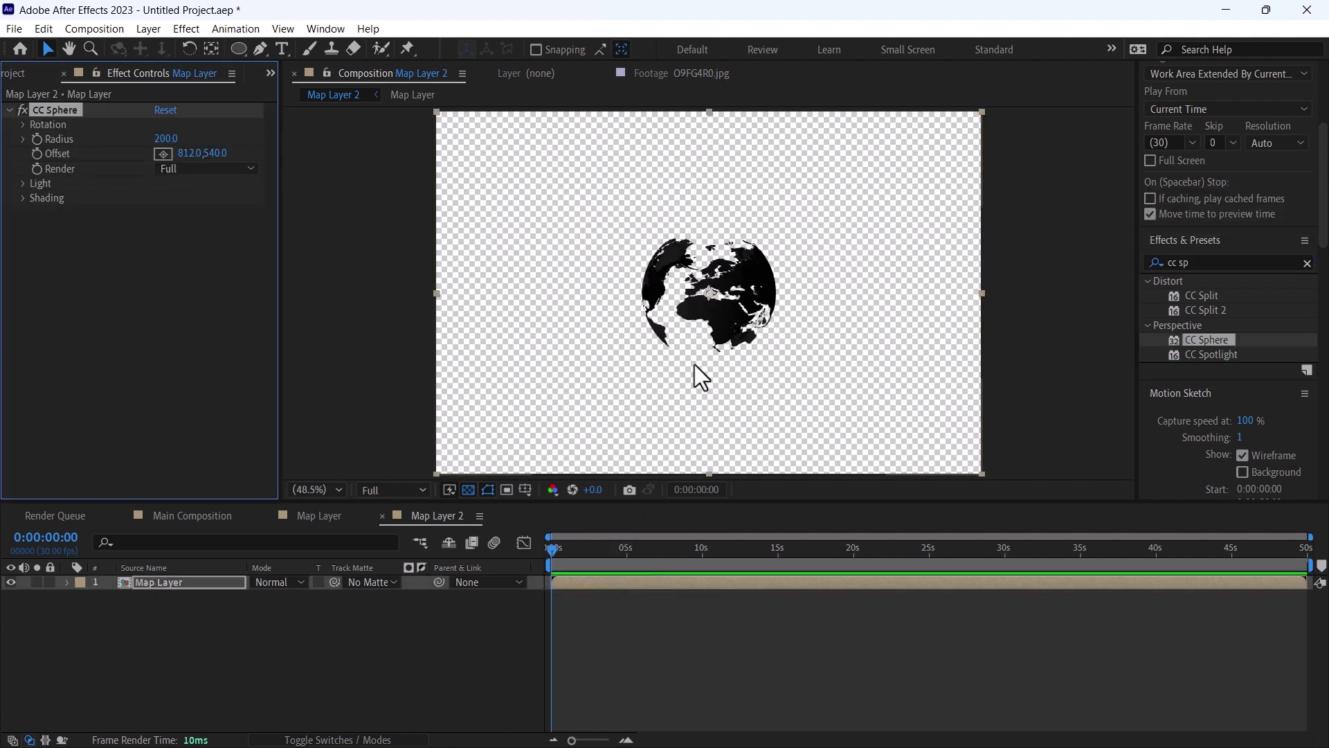
{"action": "left_click", "coordinate": [165, 139]}
{"action": "type", "text": "450"}
{"action": "key", "text": "Return"}
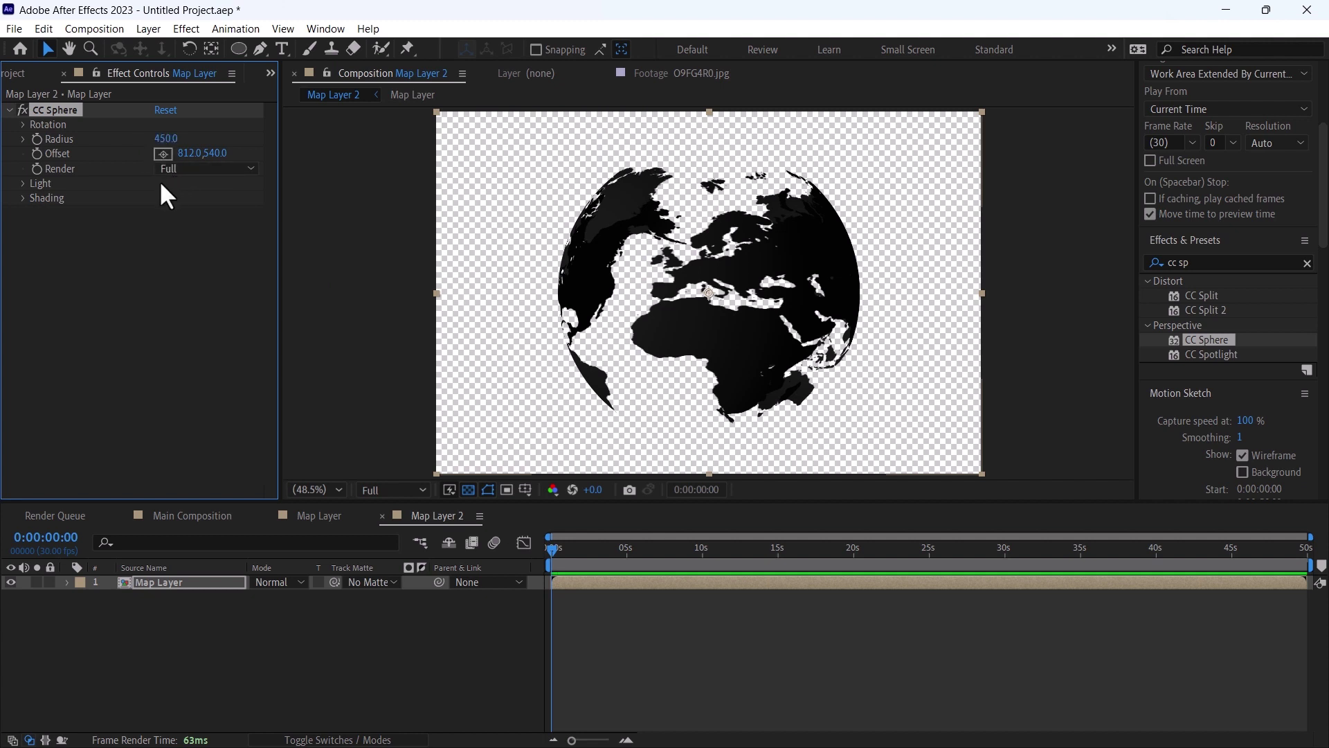
Step: Keyframe CC Sphere's Rotation Y from 0 at the start to 5 revolutions at 0:00:49:29, and scrub through the spin
{"action": "left_click", "coordinate": [24, 125]}
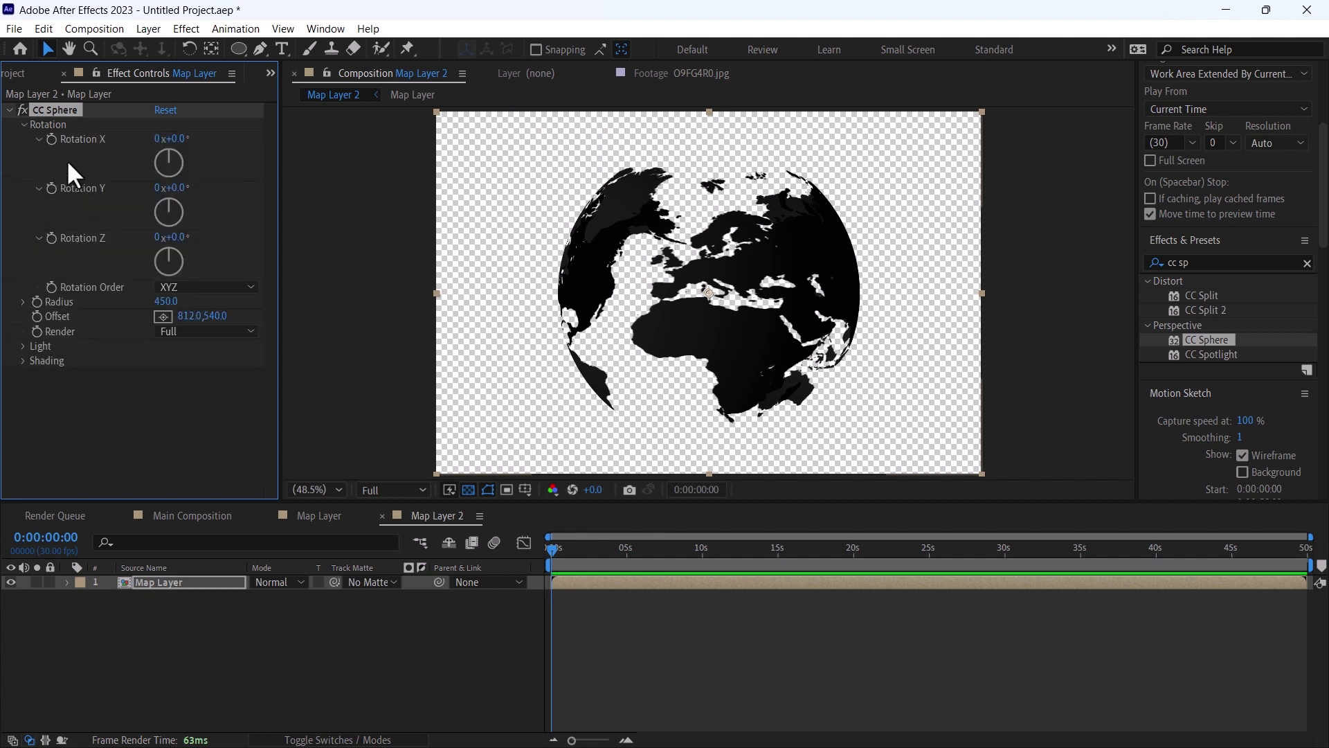
{"action": "left_click_drag", "start_coordinate": [552, 554], "coordinate": [1322, 614]}
{"action": "left_click", "coordinate": [166, 187]}
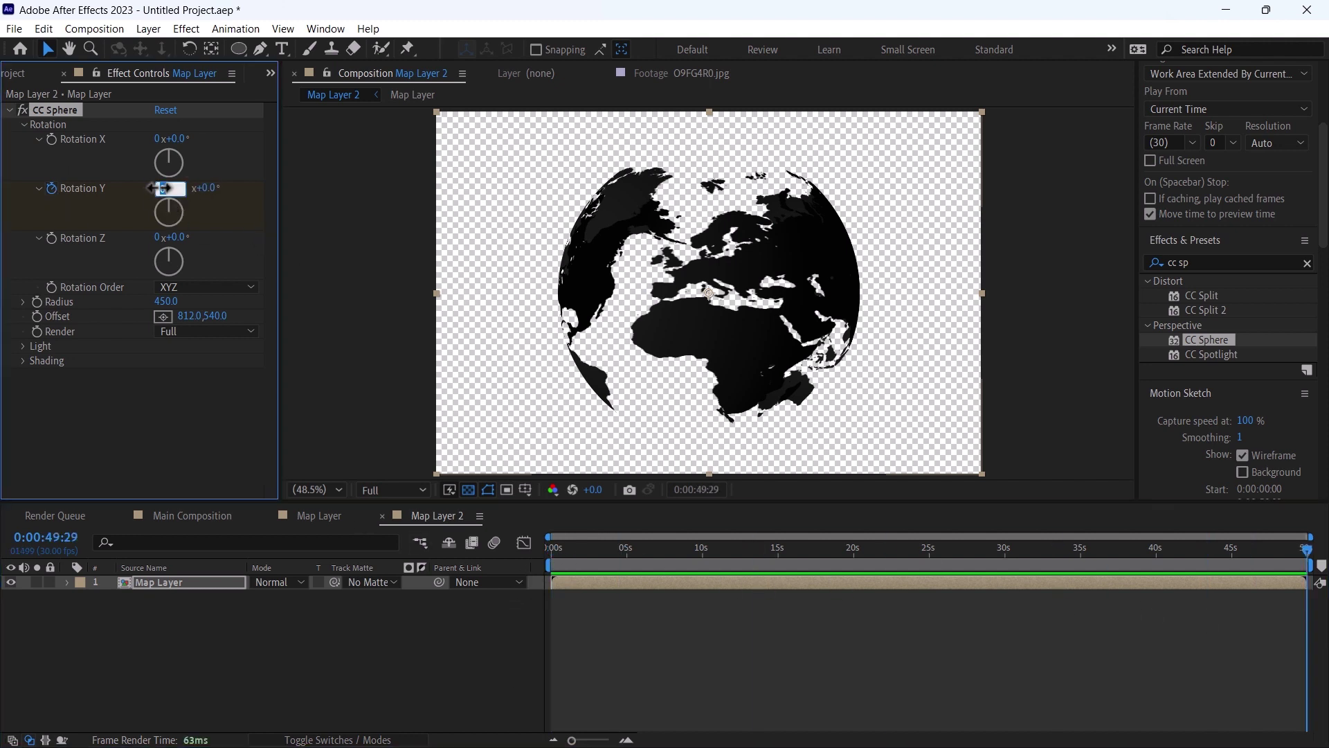
{"action": "type", "text": "5"}
{"action": "left_click", "coordinate": [821, 632]}
{"action": "left_click", "coordinate": [591, 578]}
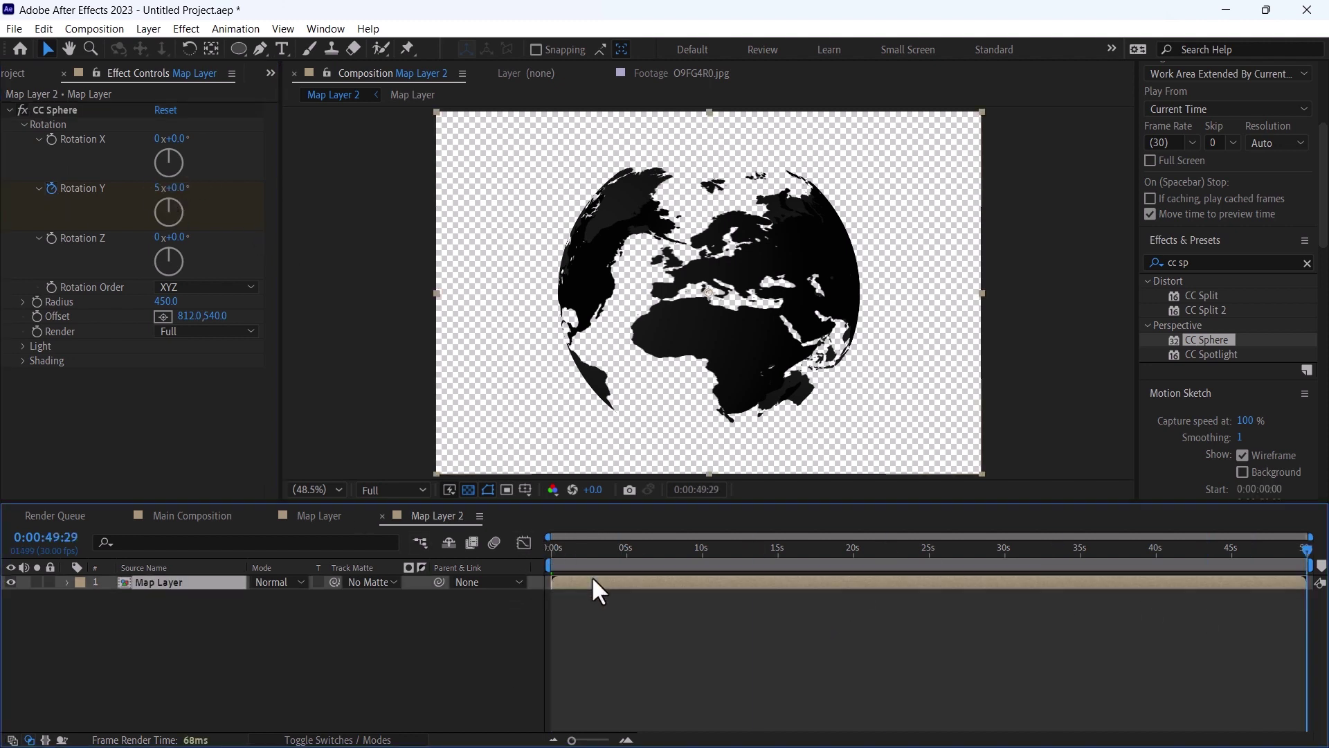
{"action": "key", "text": "u"}
{"action": "left_click_drag", "start_coordinate": [561, 564], "coordinate": [1199, 623]}
{"action": "left_click_drag", "start_coordinate": [966, 636], "coordinate": [1050, 650]}
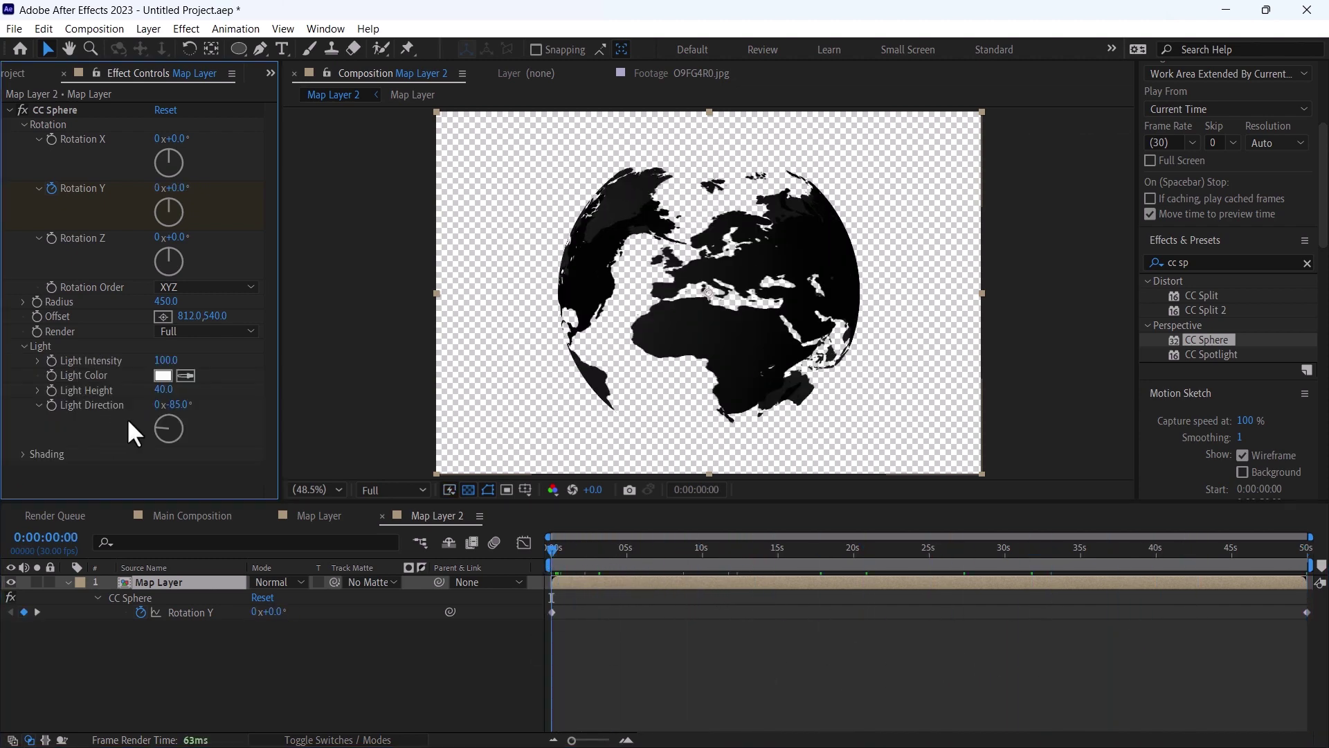
Step: Set CC Sphere's Light Height to 100 and its Light Direction to 0°
{"action": "left_click", "coordinate": [166, 390]}
{"action": "key", "text": "Return"}
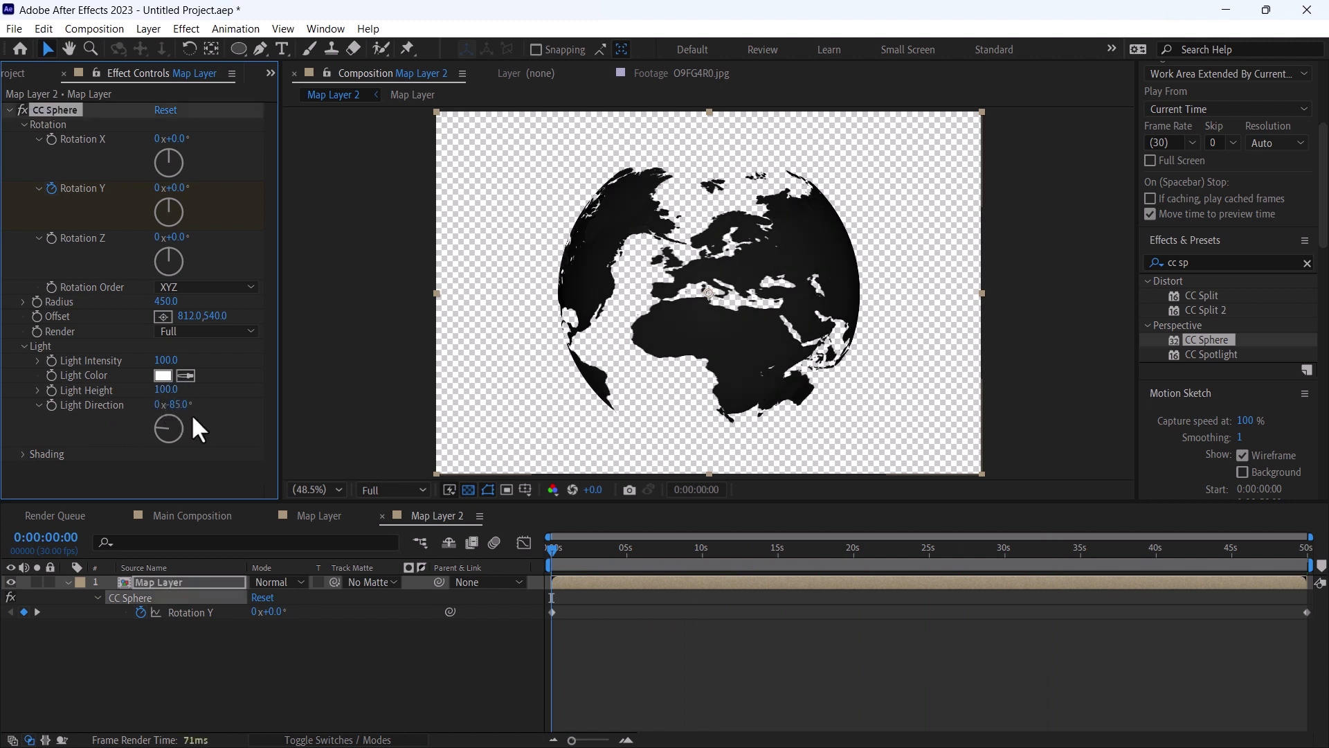
{"action": "left_click", "coordinate": [181, 407]}
{"action": "type", "text": "0"}
Step: Set CC Sphere's shading to Ambient 36 and Diffuse 77
{"action": "left_click", "coordinate": [31, 448]}
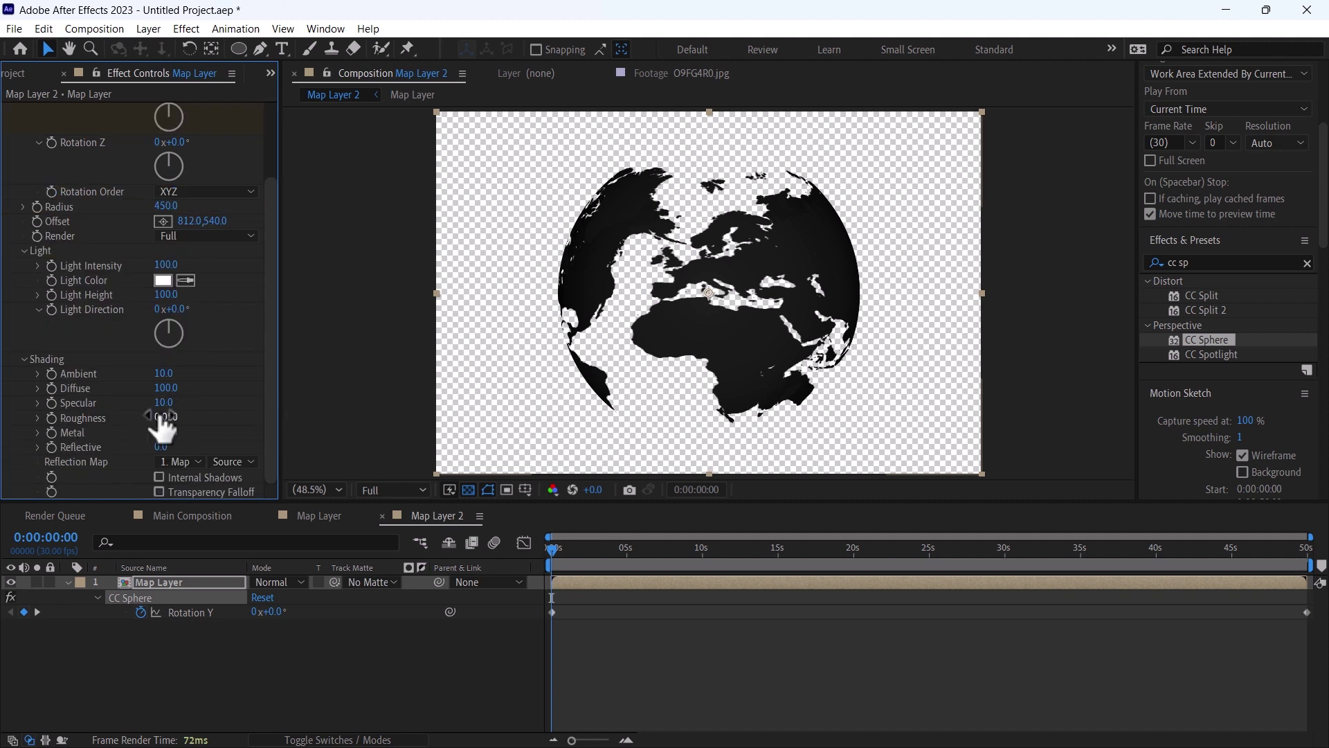
{"action": "mouse_move", "coordinate": [164, 373]}
{"action": "left_mouse_down"}
{"action": "mouse_move", "coordinate": [189, 377]}
{"action": "mouse_move", "coordinate": [150, 391]}
{"action": "left_mouse_up"}
{"action": "left_click", "coordinate": [560, 621]}
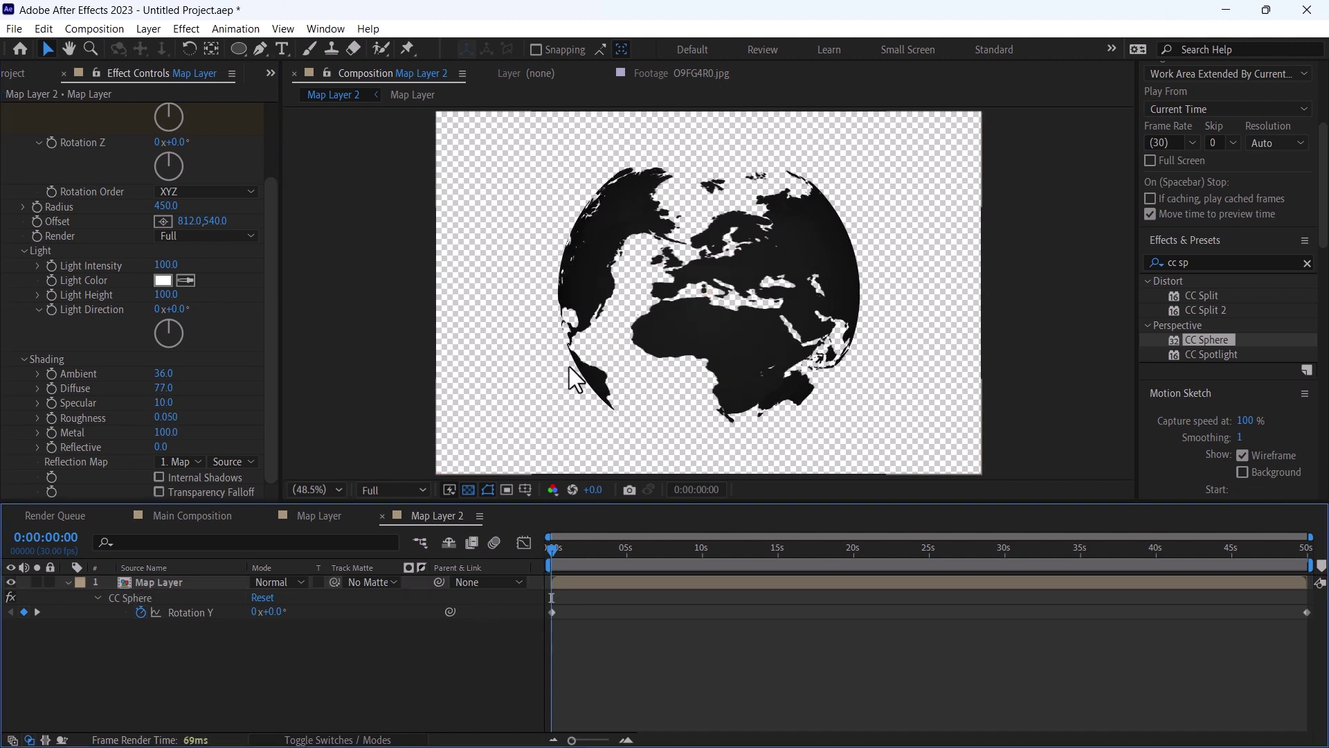
Step: Add Map Layer 2 to Main Composition as a layer and set the preview resolution to Full
{"action": "left_click", "coordinate": [17, 72]}
{"action": "left_click", "coordinate": [389, 659]}
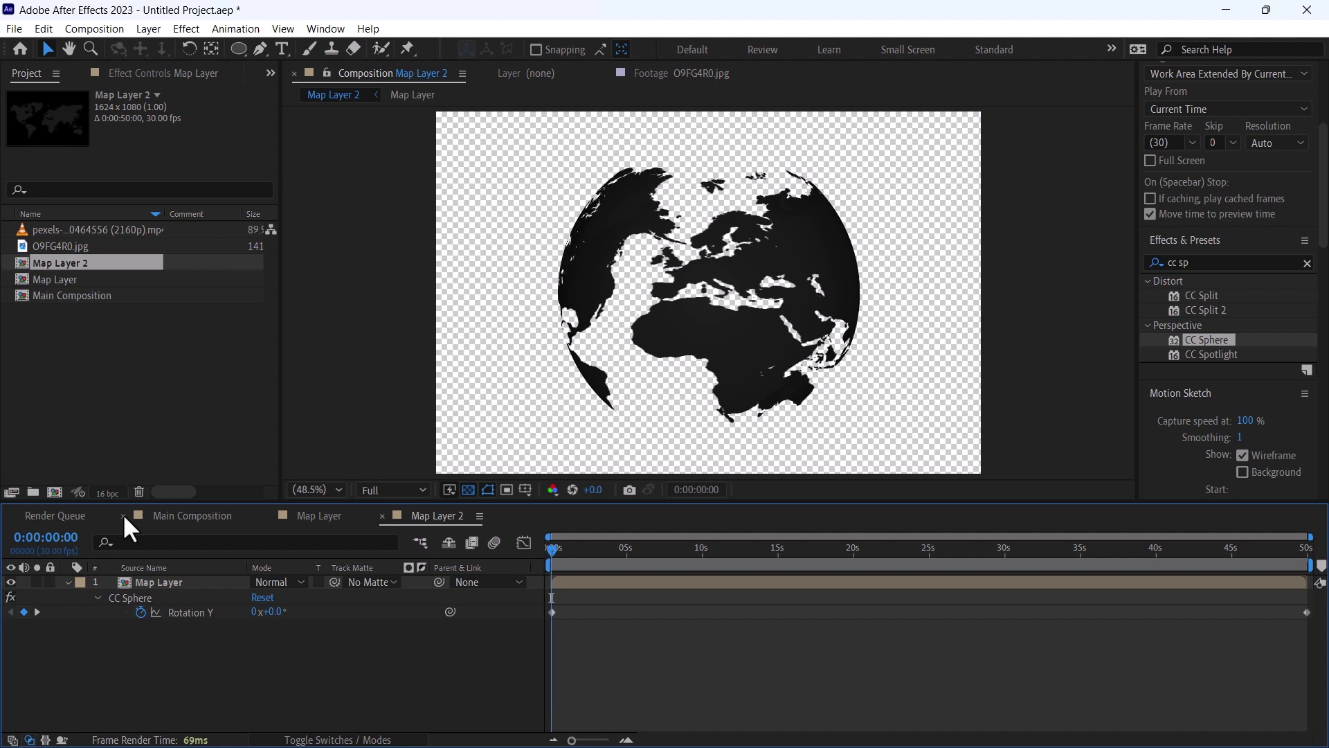
{"action": "left_click", "coordinate": [172, 512]}
{"action": "left_click", "coordinate": [91, 314]}
{"action": "left_click", "coordinate": [73, 262]}
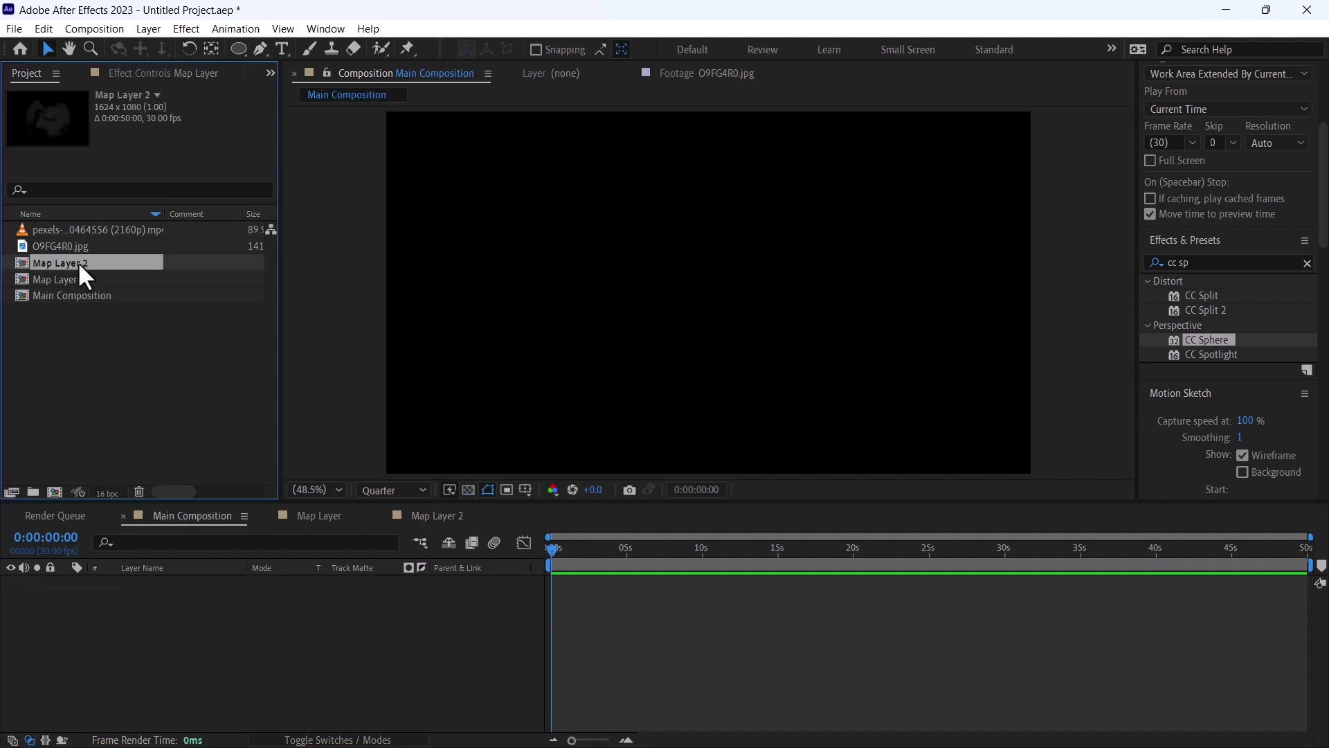
{"action": "left_click_drag", "start_coordinate": [77, 261], "coordinate": [237, 585]}
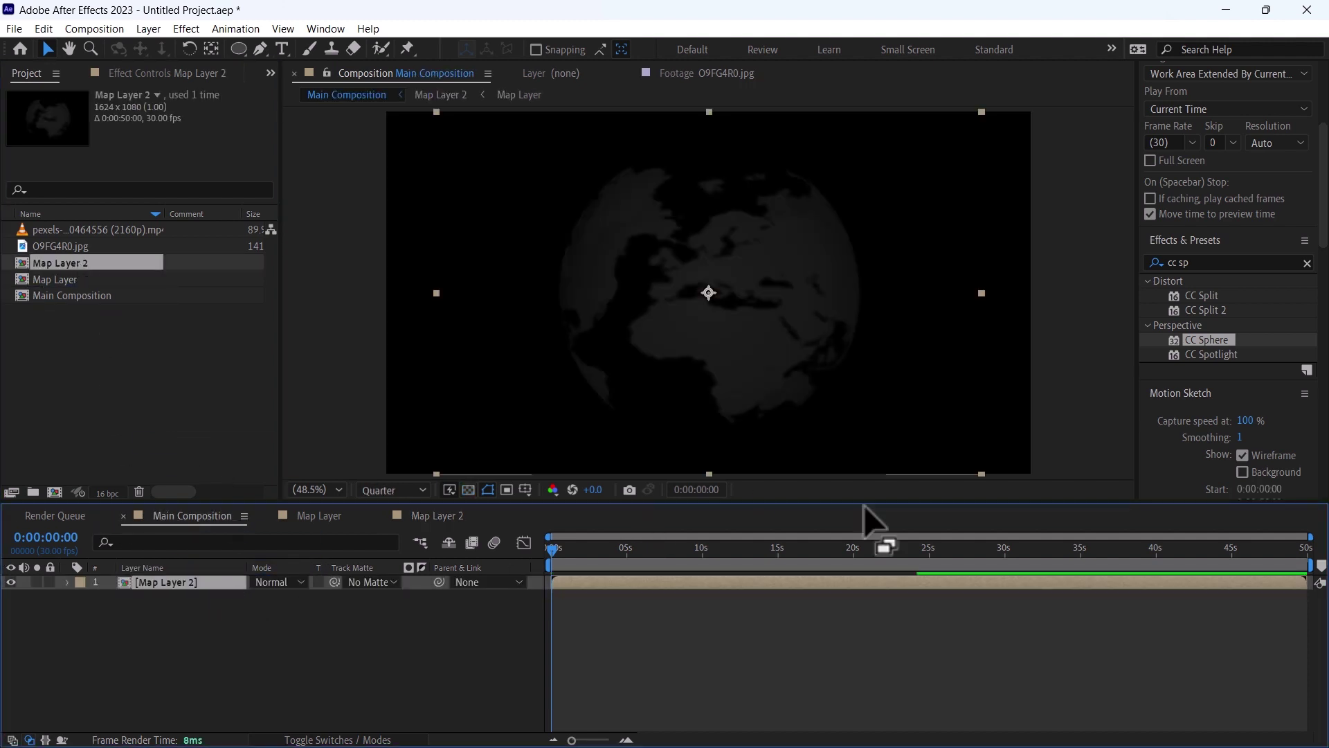
{"action": "left_click", "coordinate": [394, 493]}
{"action": "left_click", "coordinate": [400, 528]}
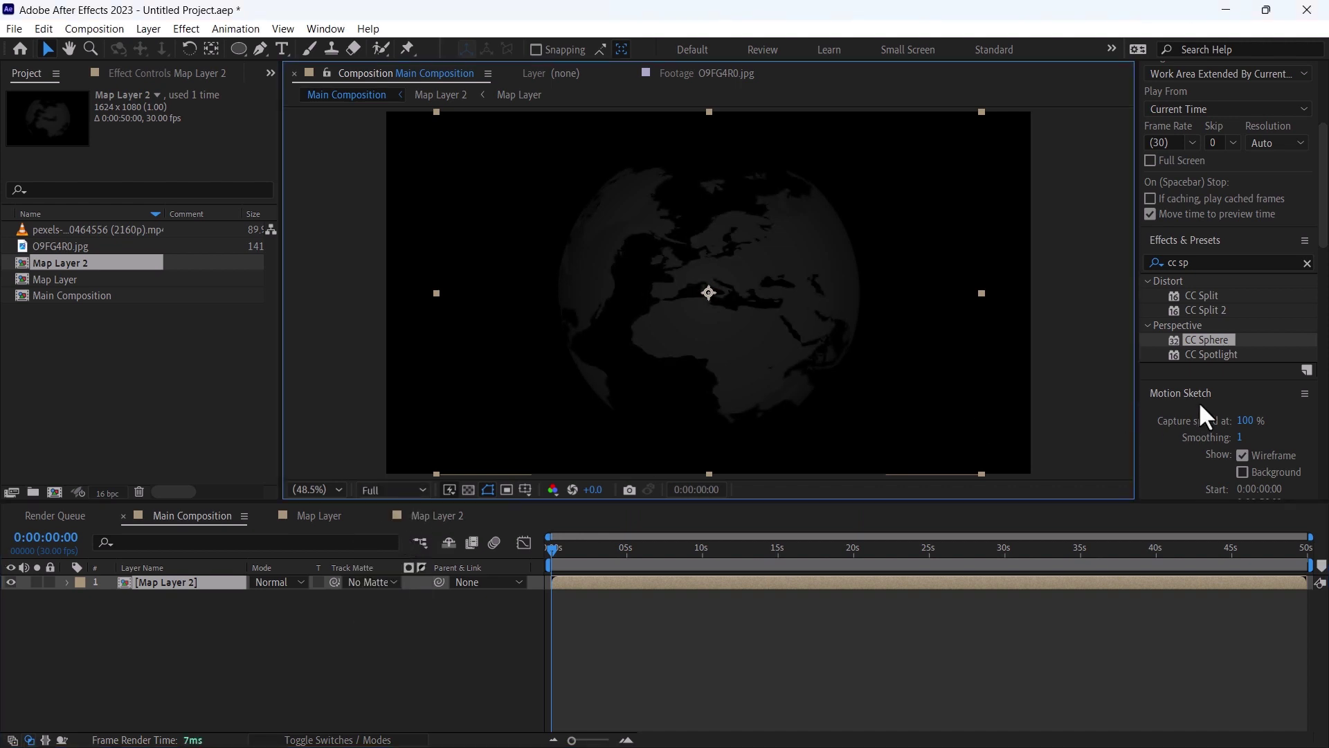
Step: Apply the Tint effect to Map Layer 2 and map black to a crimson red
{"action": "left_click", "coordinate": [1205, 262]}
{"action": "type", "text": "tint"}
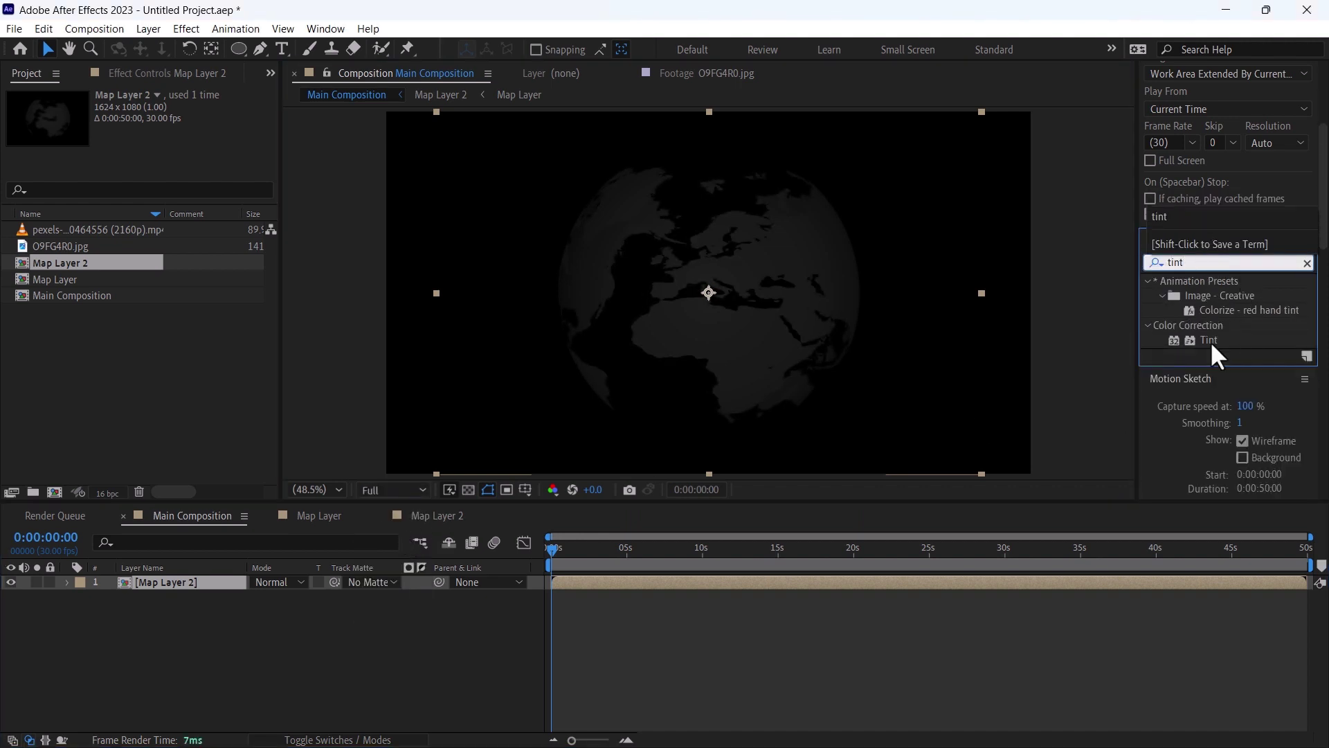
{"action": "left_click_drag", "start_coordinate": [1208, 339], "coordinate": [712, 585]}
{"action": "left_click", "coordinate": [162, 125]}
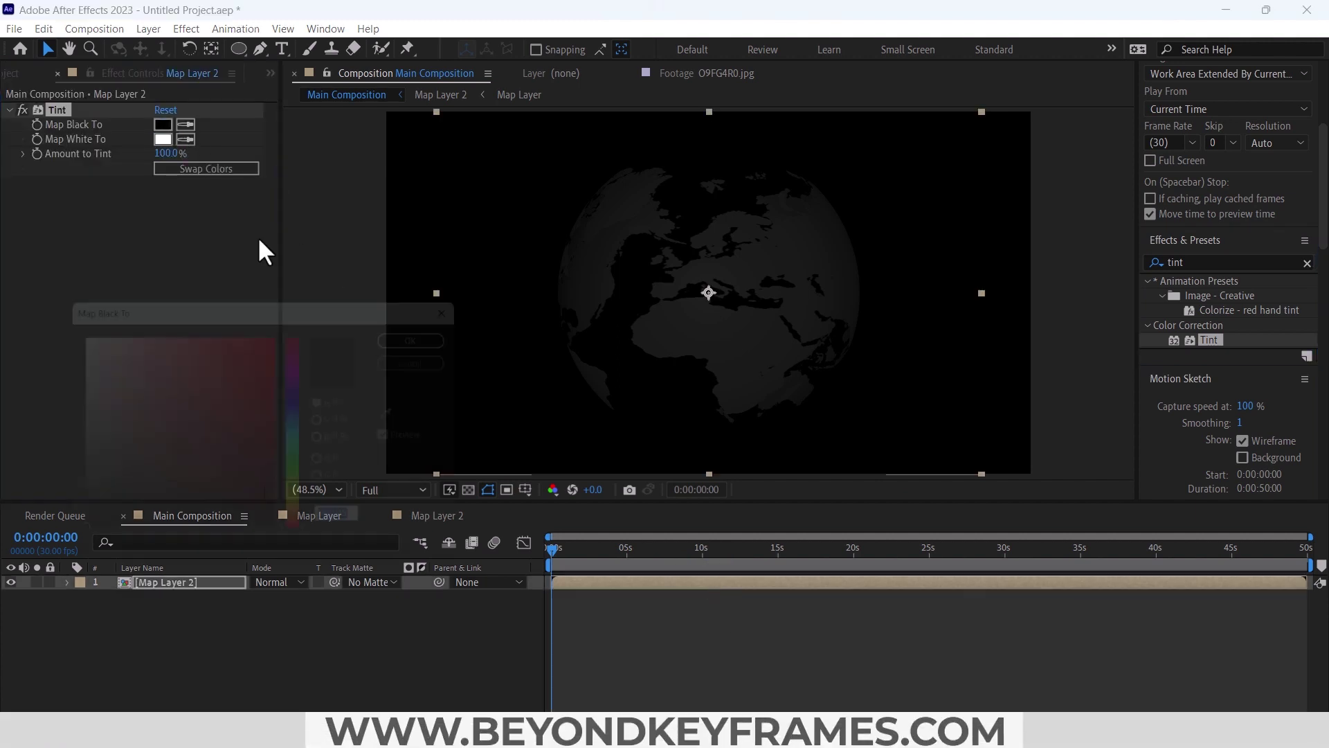
{"action": "left_click", "coordinate": [248, 375]}
{"action": "mouse_move", "coordinate": [266, 391]}
{"action": "left_mouse_down"}
{"action": "mouse_move", "coordinate": [246, 337]}
{"action": "mouse_move", "coordinate": [229, 408]}
{"action": "left_mouse_up"}
{"action": "left_click", "coordinate": [443, 330]}
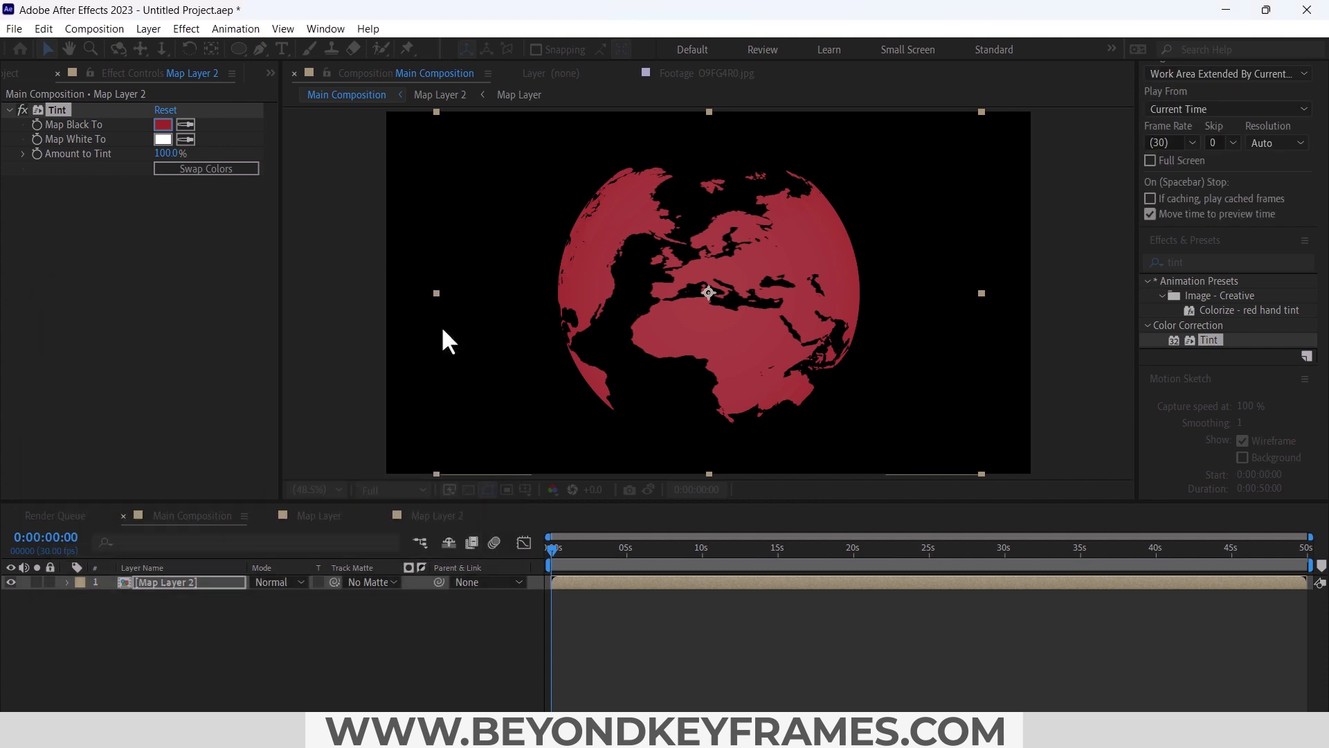
Step: Place the pexels reporter video beneath Map Layer 2 in Main Composition and scale it to 52%
{"action": "key", "text": "ctrl+0"}
{"action": "left_click_drag", "start_coordinate": [83, 232], "coordinate": [136, 606]}
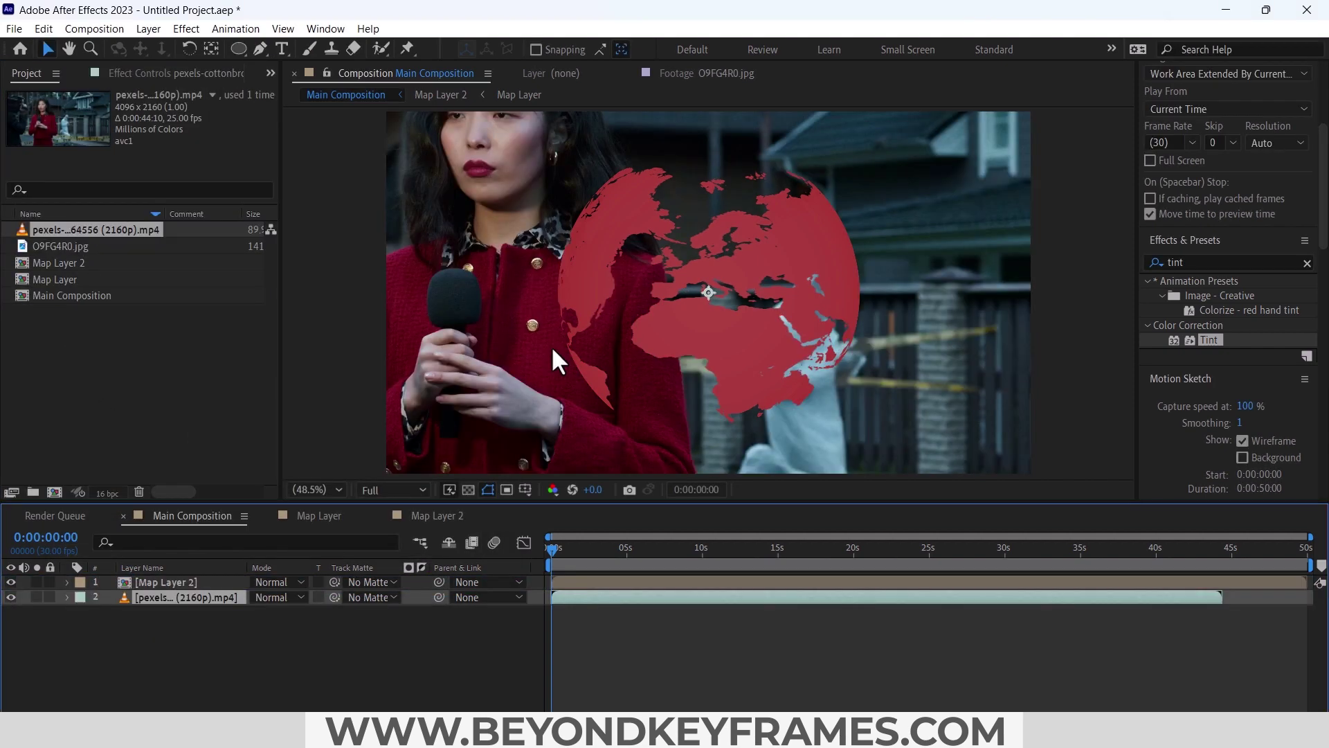
{"action": "scroll", "coordinate": [551, 346], "scroll_direction": "down", "scroll_amount": 2}
{"action": "key", "text": "s"}
{"action": "left_click_drag", "start_coordinate": [301, 612], "coordinate": [260, 616]}
{"action": "left_click", "coordinate": [629, 670]}
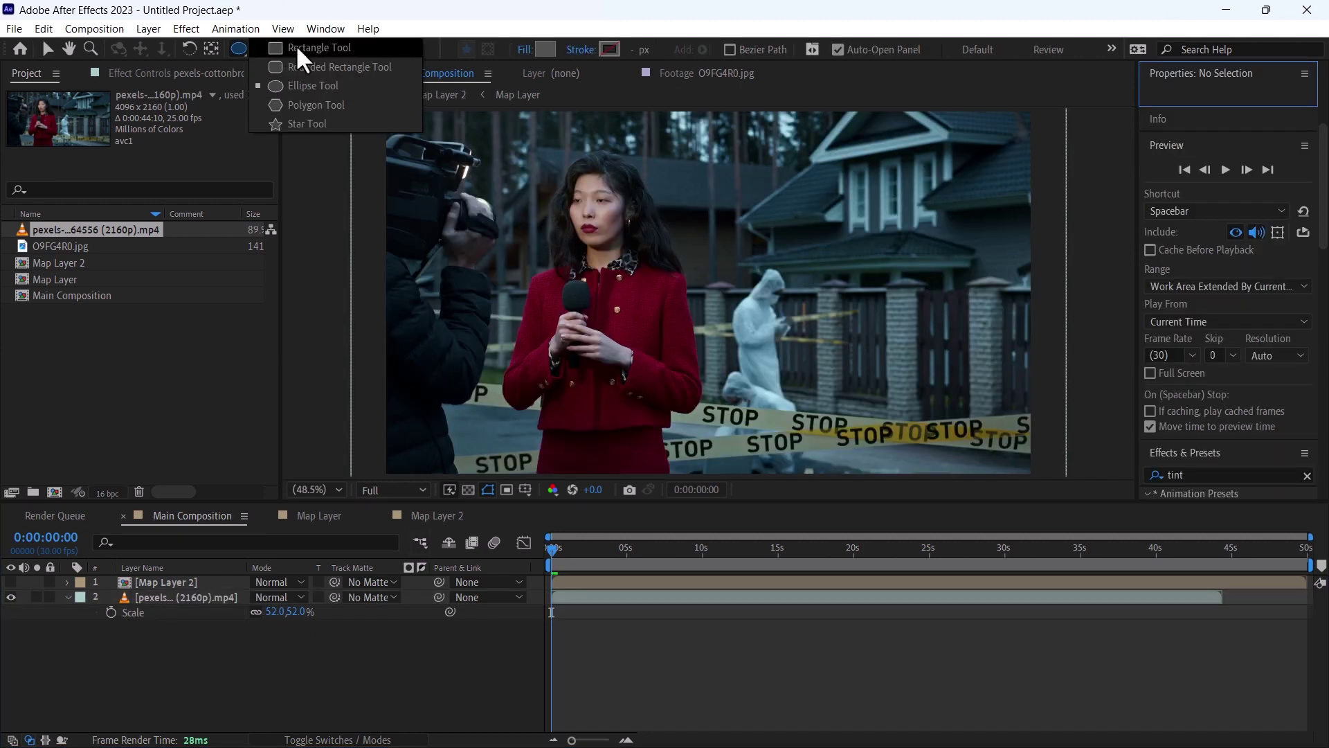
Step: Draw a lower-third rectangle about 1352 x 144 px from the left edge near the bottom of the reporter footage
{"action": "left_click", "coordinate": [296, 45]}
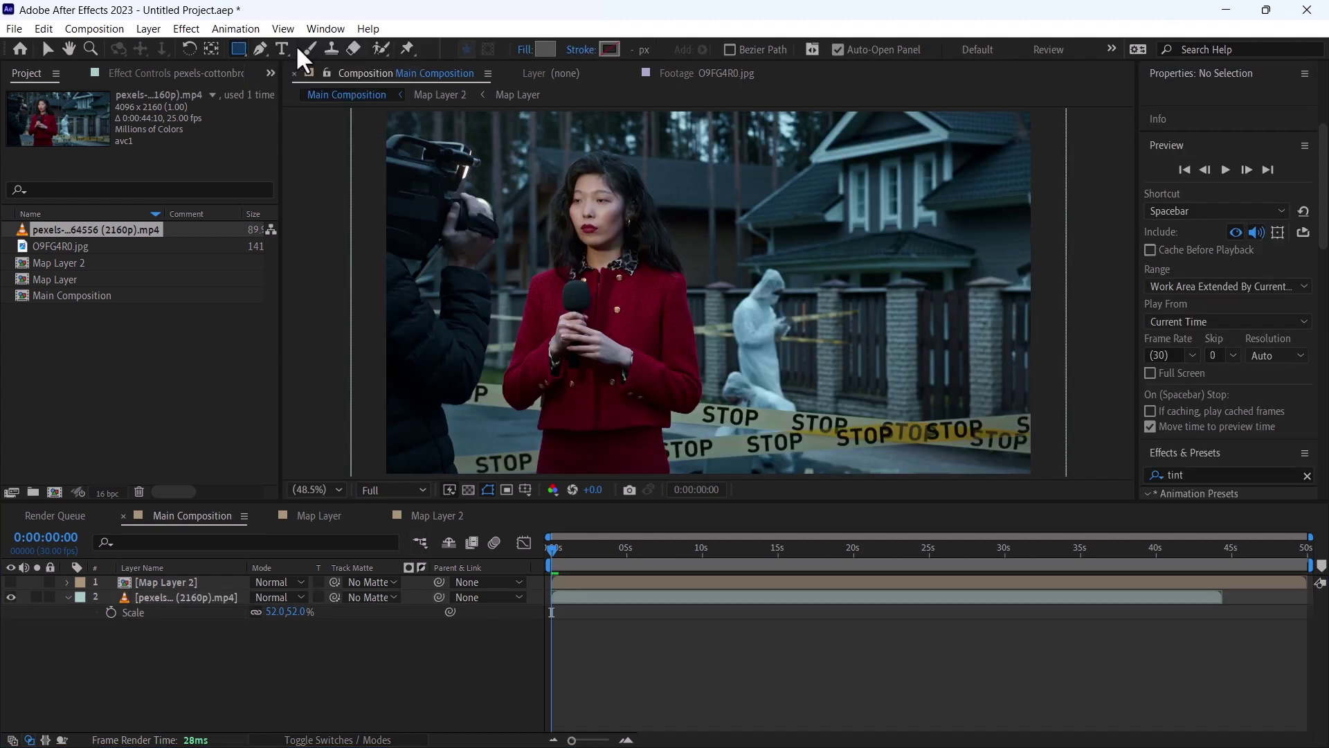
{"action": "scroll", "coordinate": [575, 411], "scroll_direction": "down", "scroll_amount": 2}
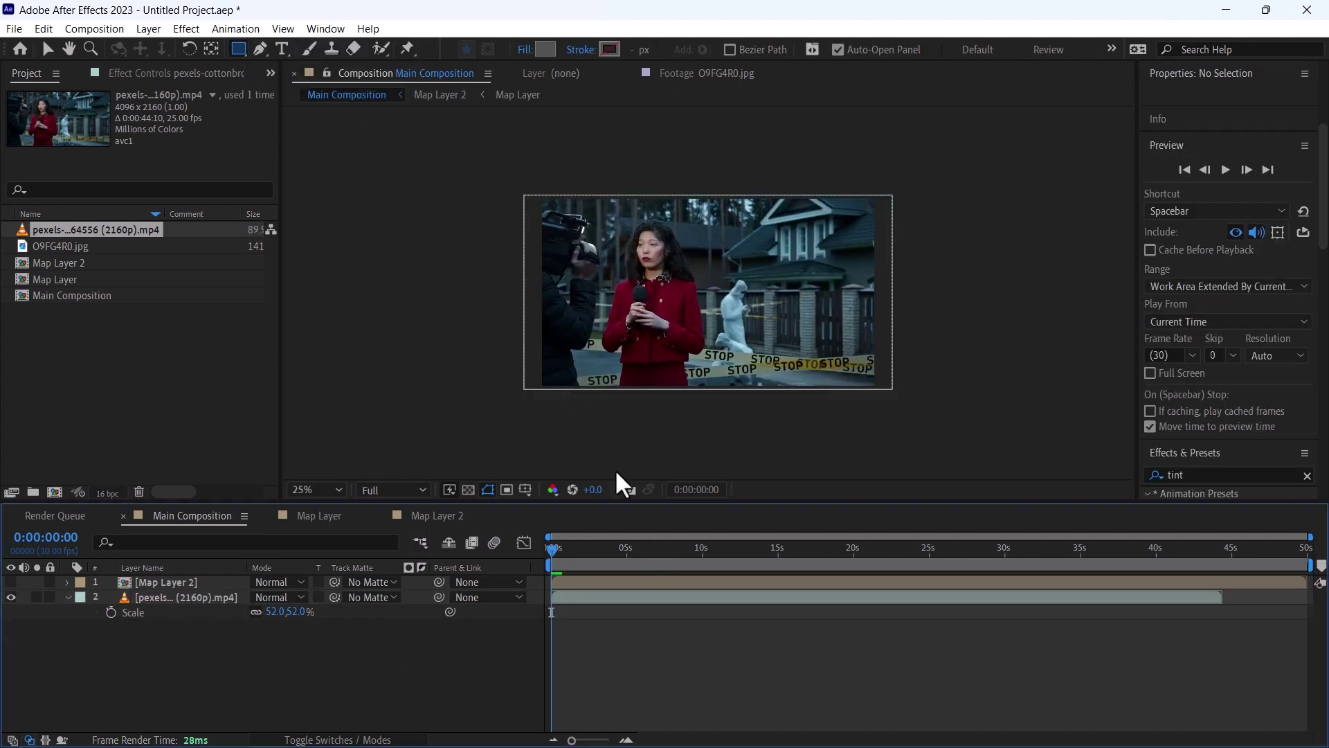
{"action": "mouse_move", "coordinate": [540, 355]}
{"action": "left_mouse_down"}
{"action": "mouse_move", "coordinate": [762, 393]}
{"action": "mouse_move", "coordinate": [774, 380]}
{"action": "left_mouse_up"}
{"action": "left_click", "coordinate": [596, 581]}
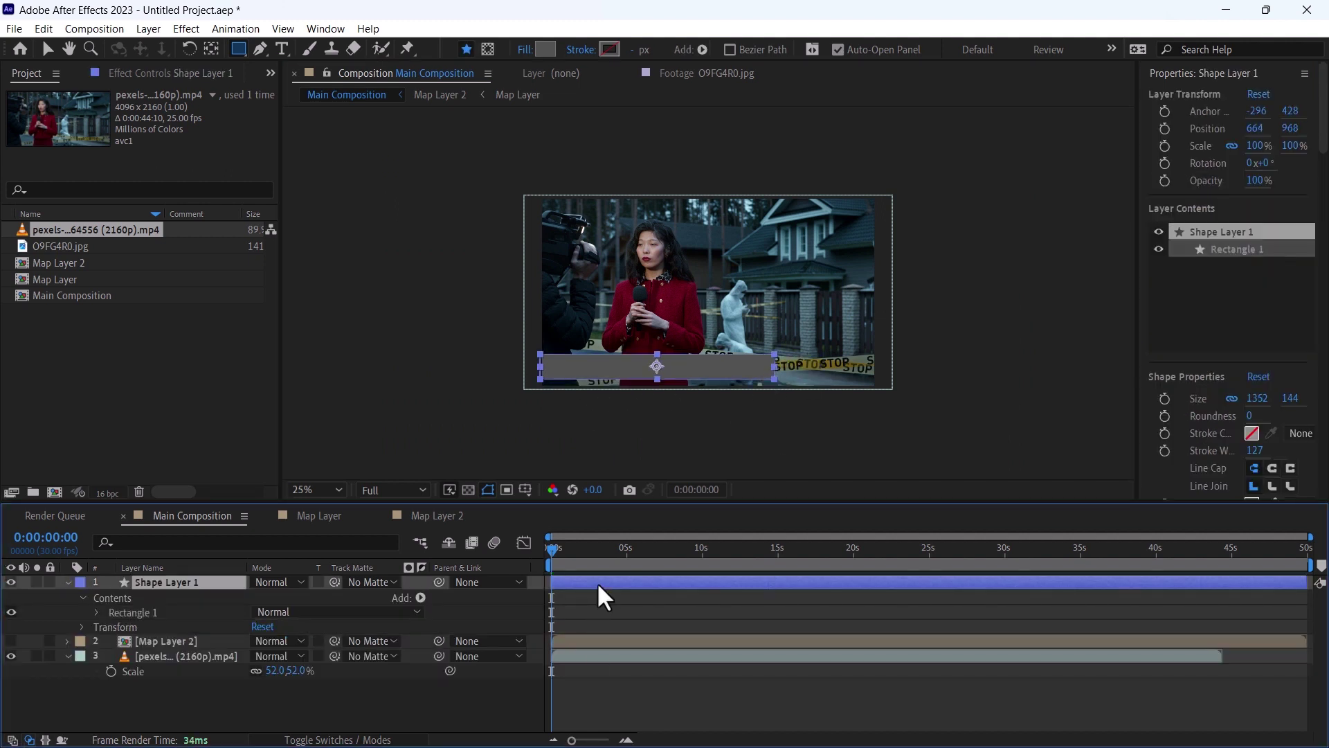
{"action": "key", "text": "v"}
{"action": "scroll", "coordinate": [664, 377], "scroll_direction": "up", "scroll_amount": 2}
{"action": "left_click", "coordinate": [67, 582]}
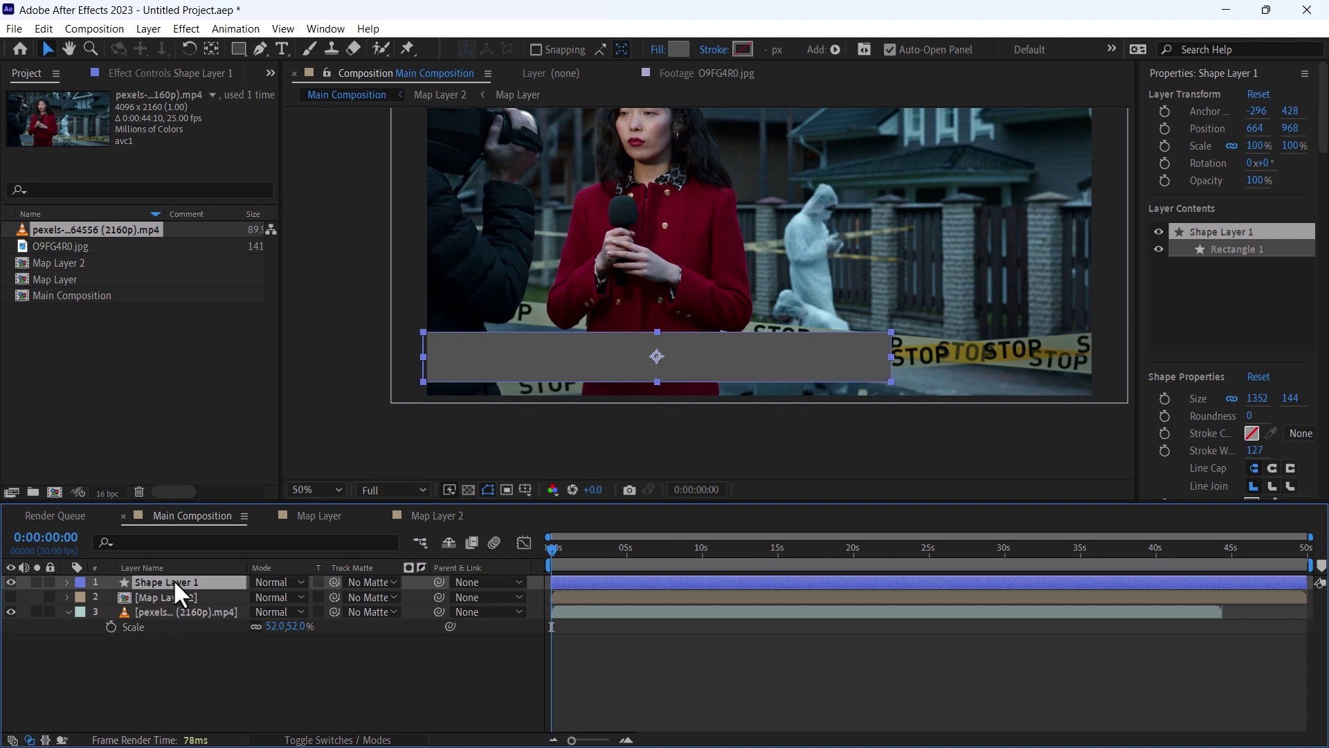
Step: Duplicate Shape Layer 1 and reduce only the copy's vertical scale to 50%, keeping the width at 100%
{"action": "key", "text": "ctrl+d"}
{"action": "key", "text": "s"}
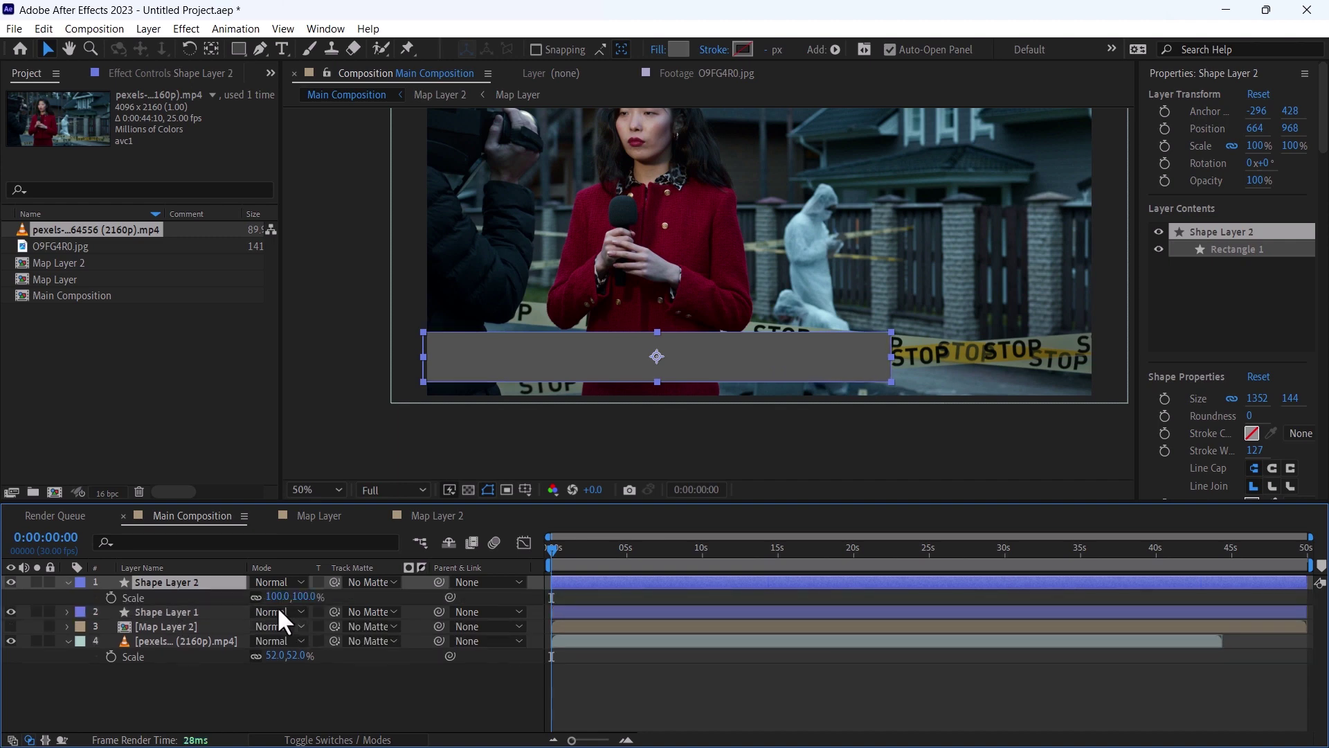
{"action": "left_click", "coordinate": [255, 597]}
{"action": "left_click_drag", "start_coordinate": [313, 597], "coordinate": [300, 605]}
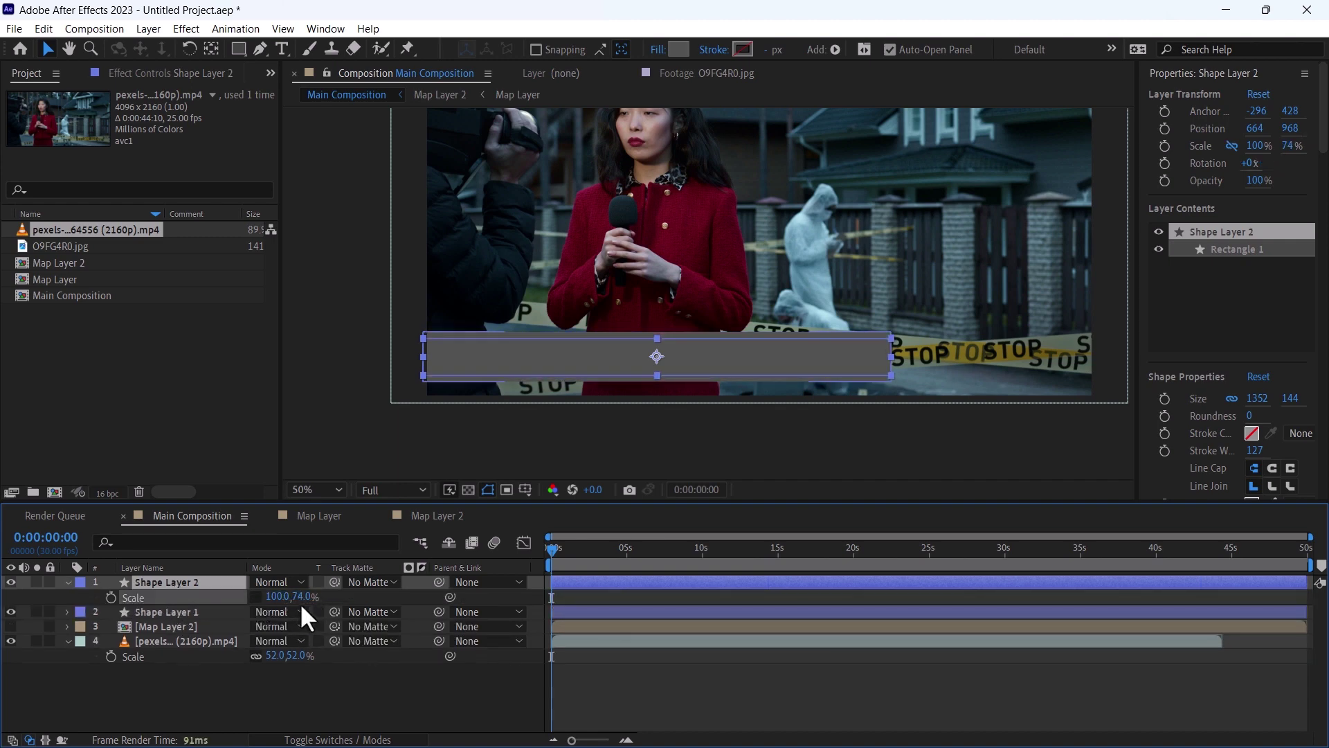
{"action": "left_click", "coordinate": [303, 597]}
{"action": "type", "text": "50"}
{"action": "key", "text": "Return"}
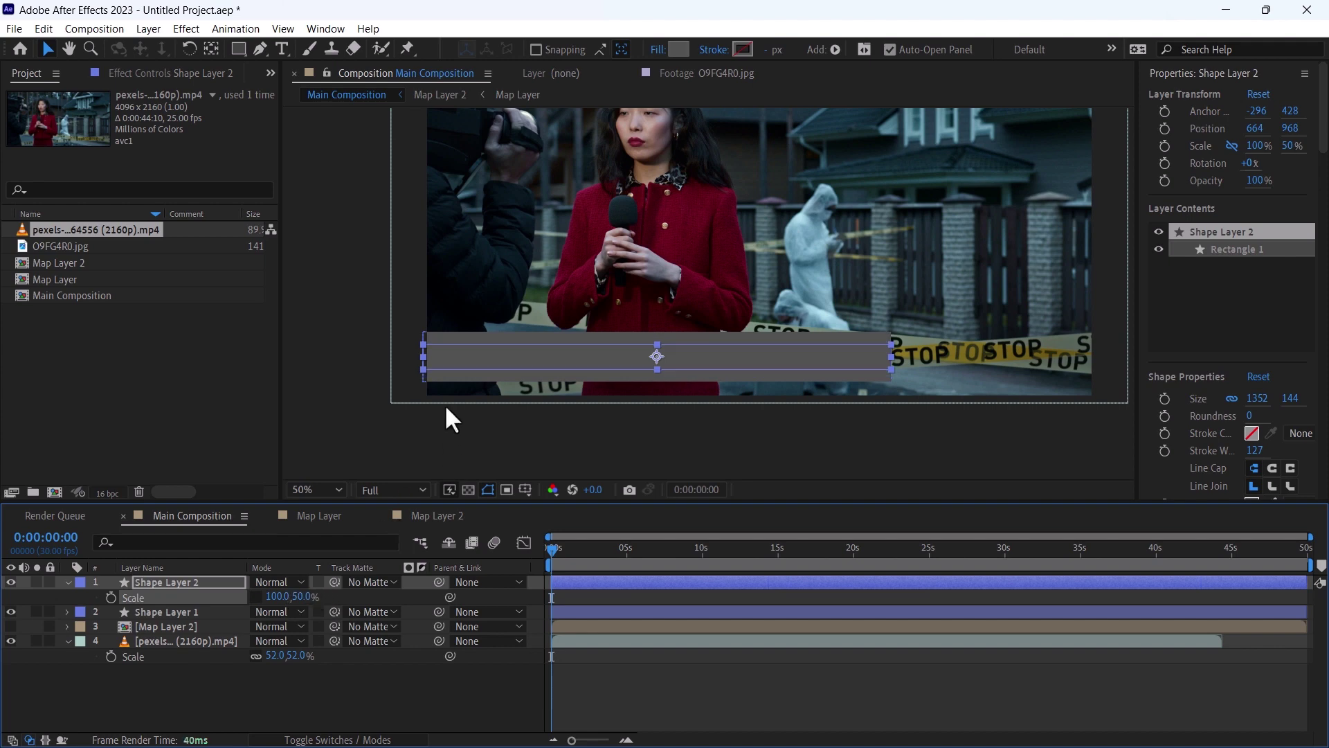
{"action": "left_click", "coordinate": [255, 596]}
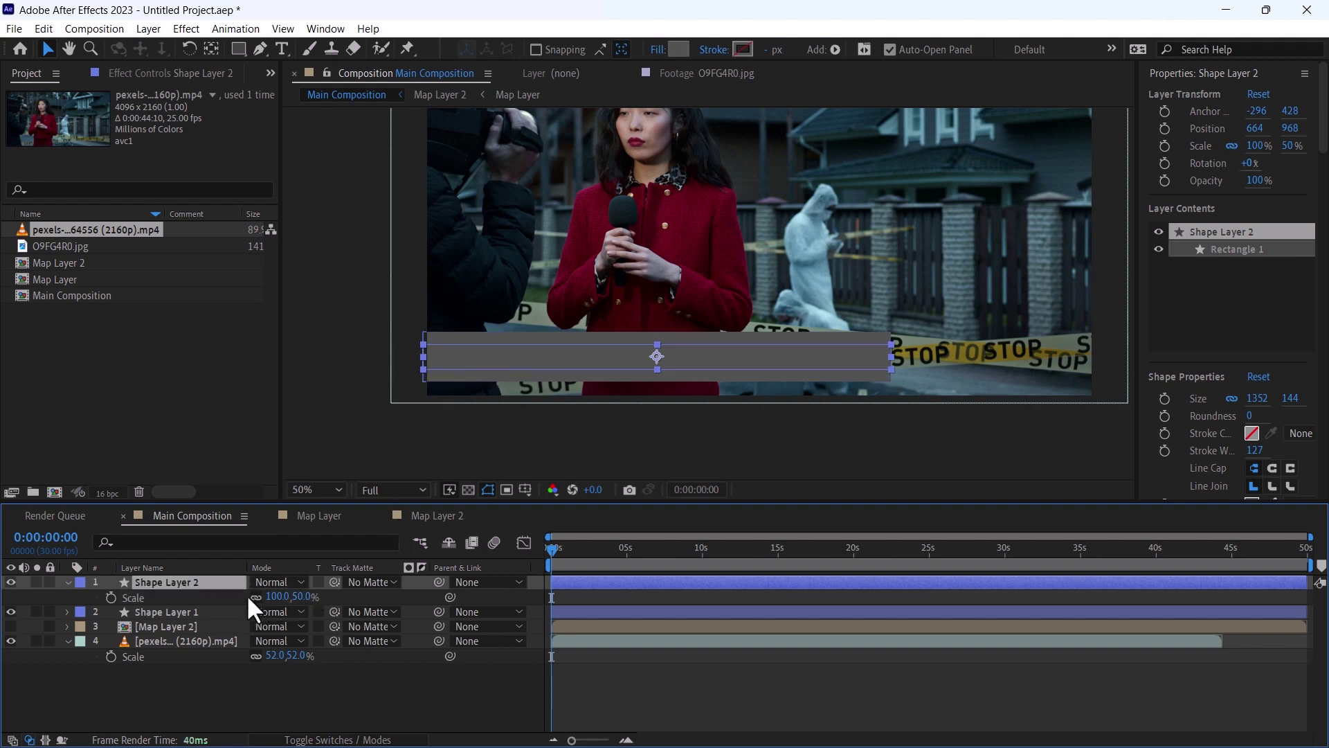
Step: Enable Snapping and align the half-height bar with the lower half of the original rectangle
{"action": "left_click", "coordinate": [222, 566]}
{"action": "left_click", "coordinate": [542, 49]}
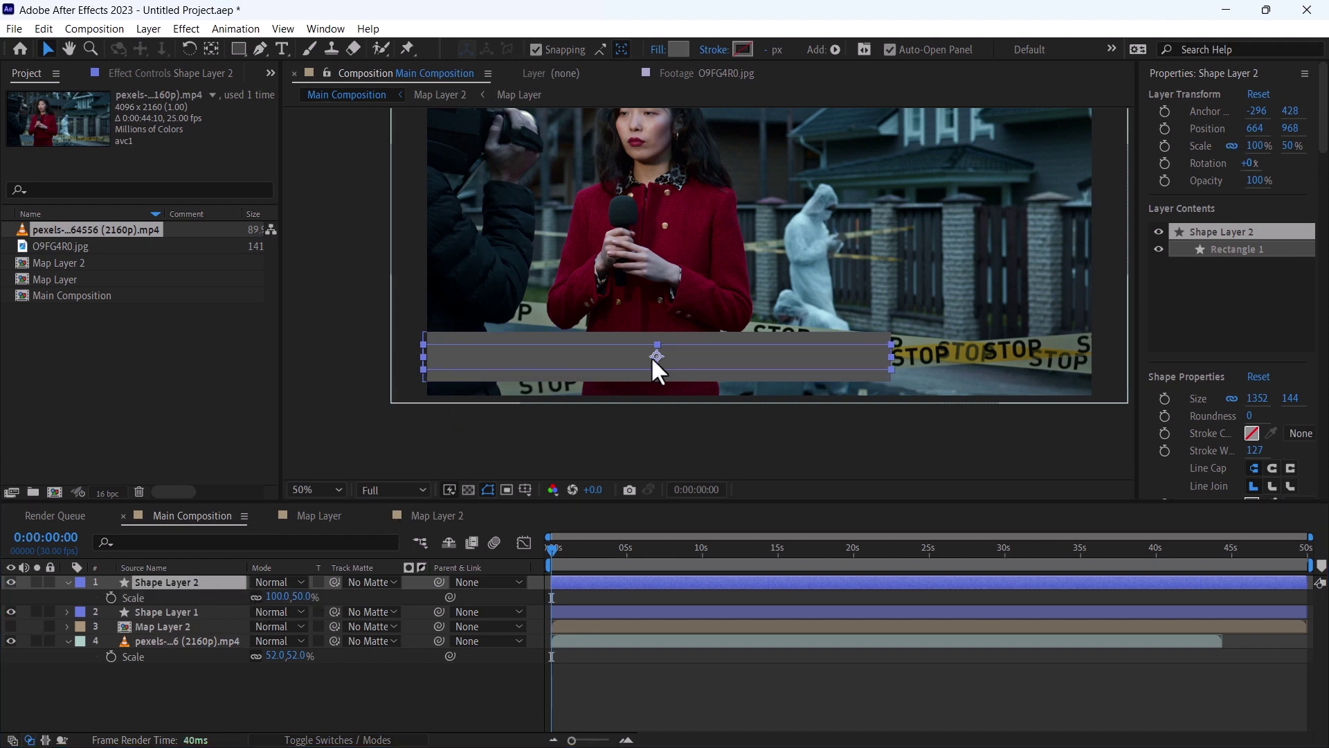
{"action": "scroll", "coordinate": [651, 356], "scroll_direction": "up", "scroll_amount": 2}
{"action": "left_click_drag", "start_coordinate": [638, 348], "coordinate": [636, 371]}
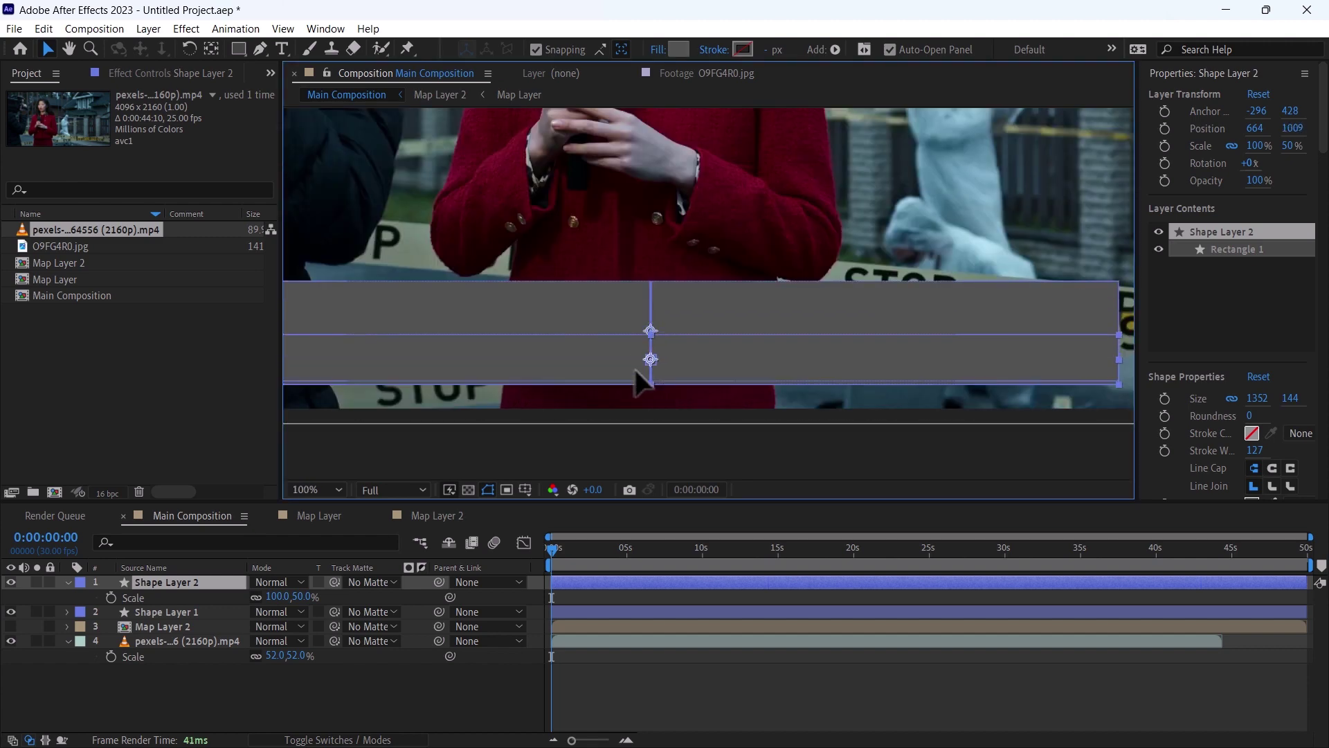
{"action": "key", "text": "shift+slash"}
Step: Change the fill colour of Shape Layer 1 to blue 1E3CAE
{"action": "left_click", "coordinate": [169, 612]}
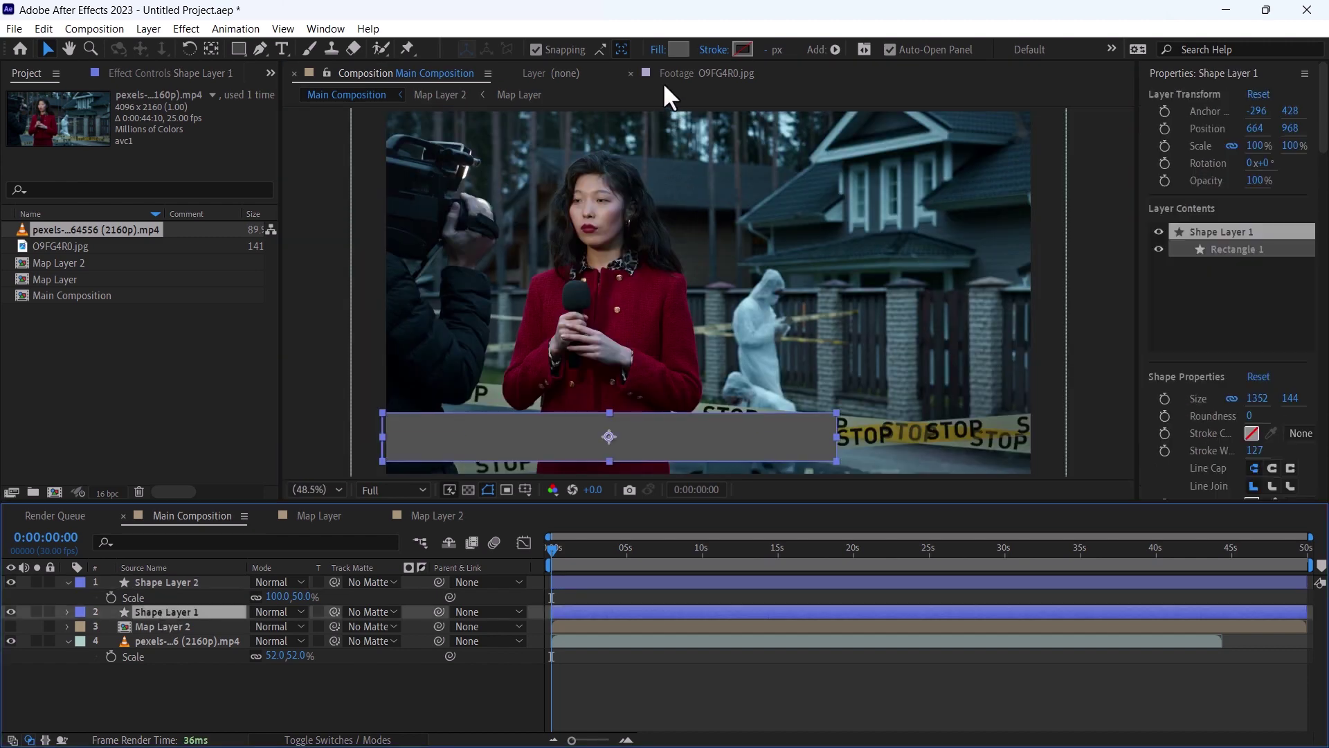
{"action": "left_click", "coordinate": [679, 49]}
{"action": "left_click", "coordinate": [305, 414]}
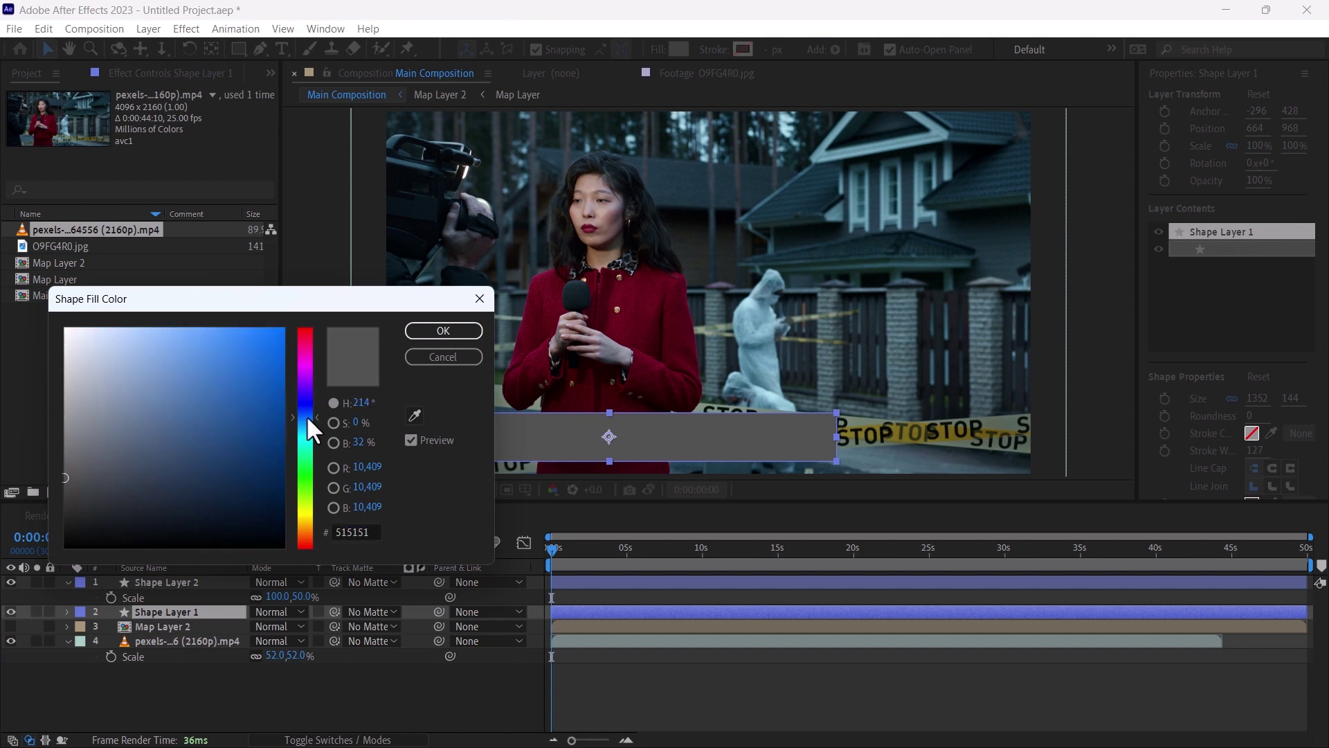
{"action": "left_click_drag", "start_coordinate": [276, 373], "coordinate": [307, 405]}
{"action": "left_click", "coordinate": [436, 331]}
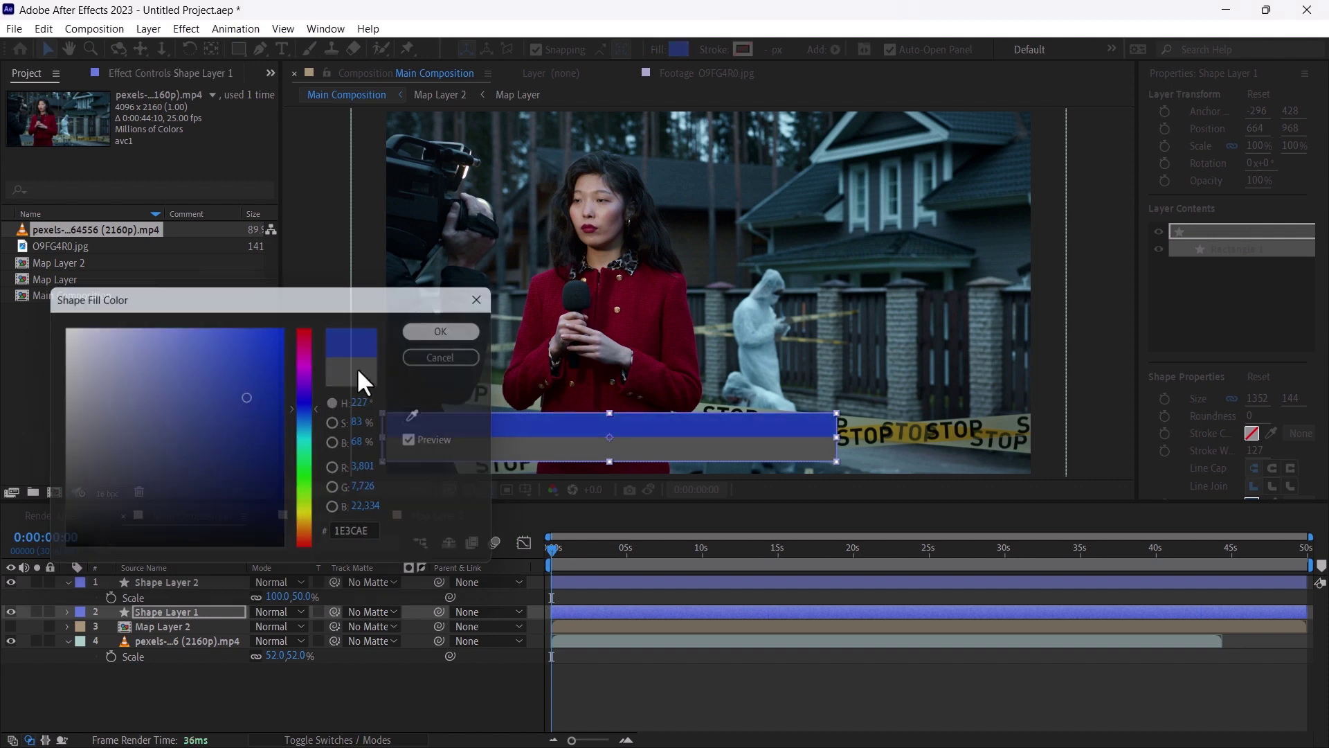
Step: Change the fill colour of Shape Layer 2 to dark red
{"action": "left_click", "coordinate": [173, 582]}
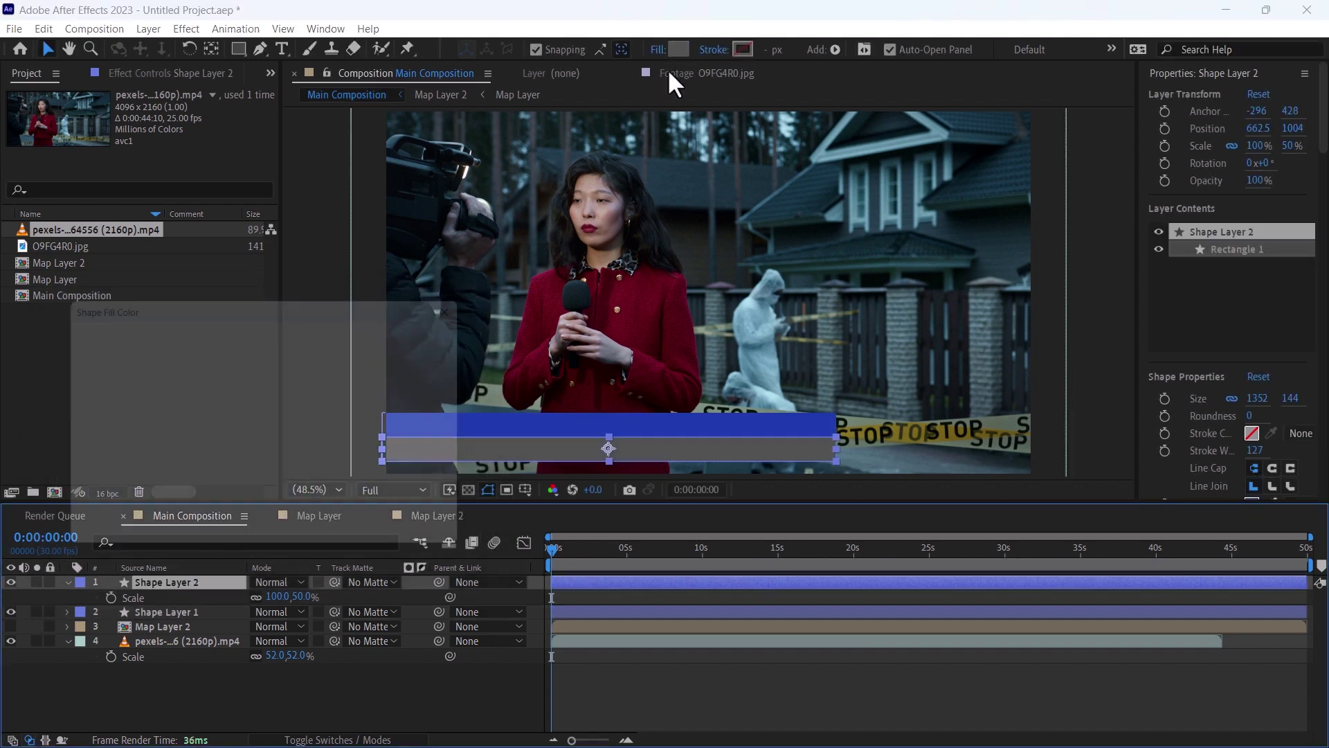
{"action": "left_click", "coordinate": [679, 49]}
{"action": "left_click_drag", "start_coordinate": [256, 410], "coordinate": [265, 421]}
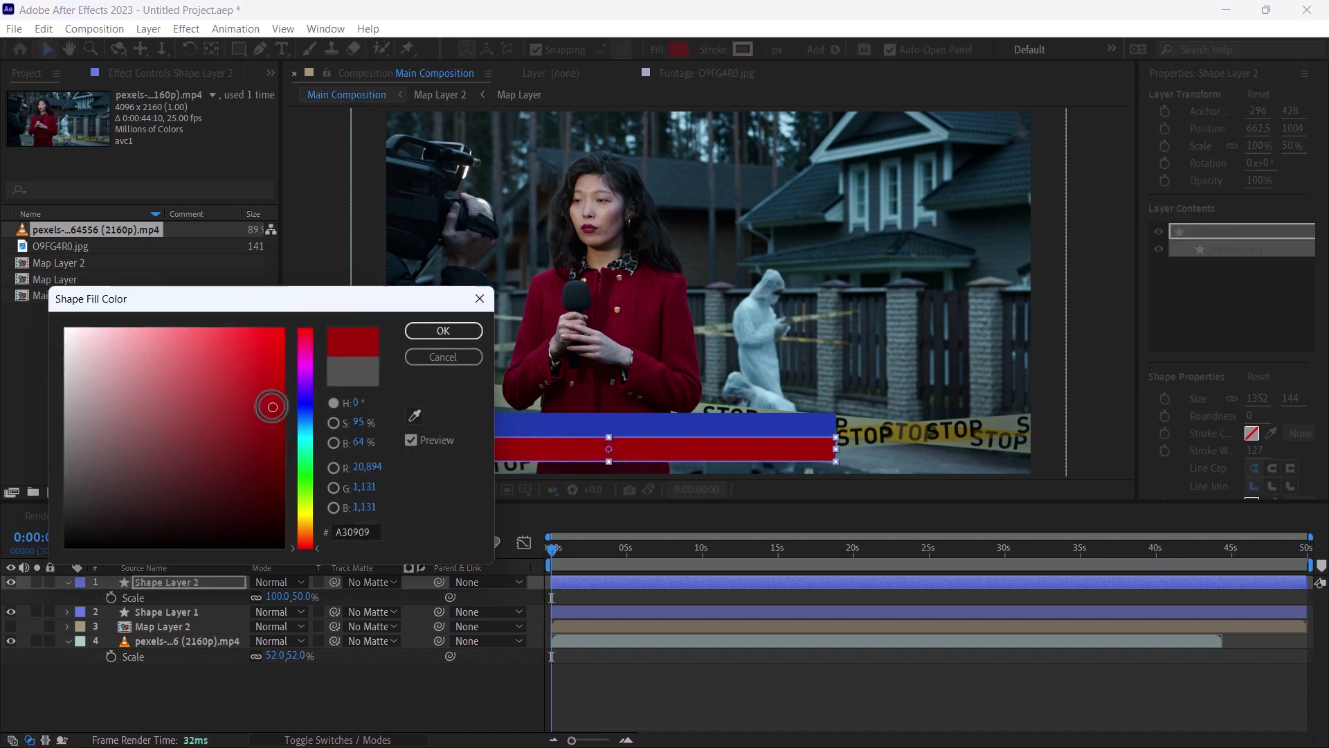
{"action": "left_click", "coordinate": [434, 333]}
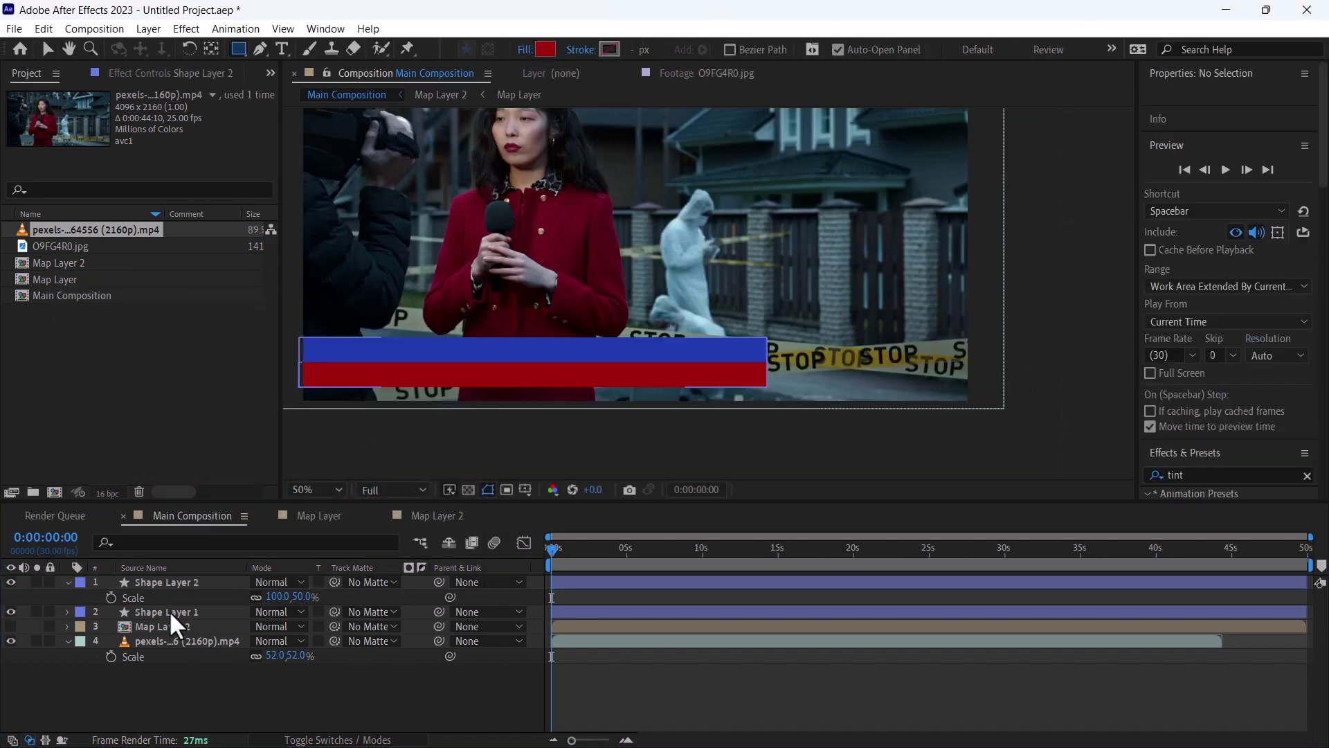
Step: Duplicate the blue Shape Layer 1, place the copy against the bars' right end, and narrow it to about 44.4% horizontal scale
{"action": "left_click", "coordinate": [169, 609]}
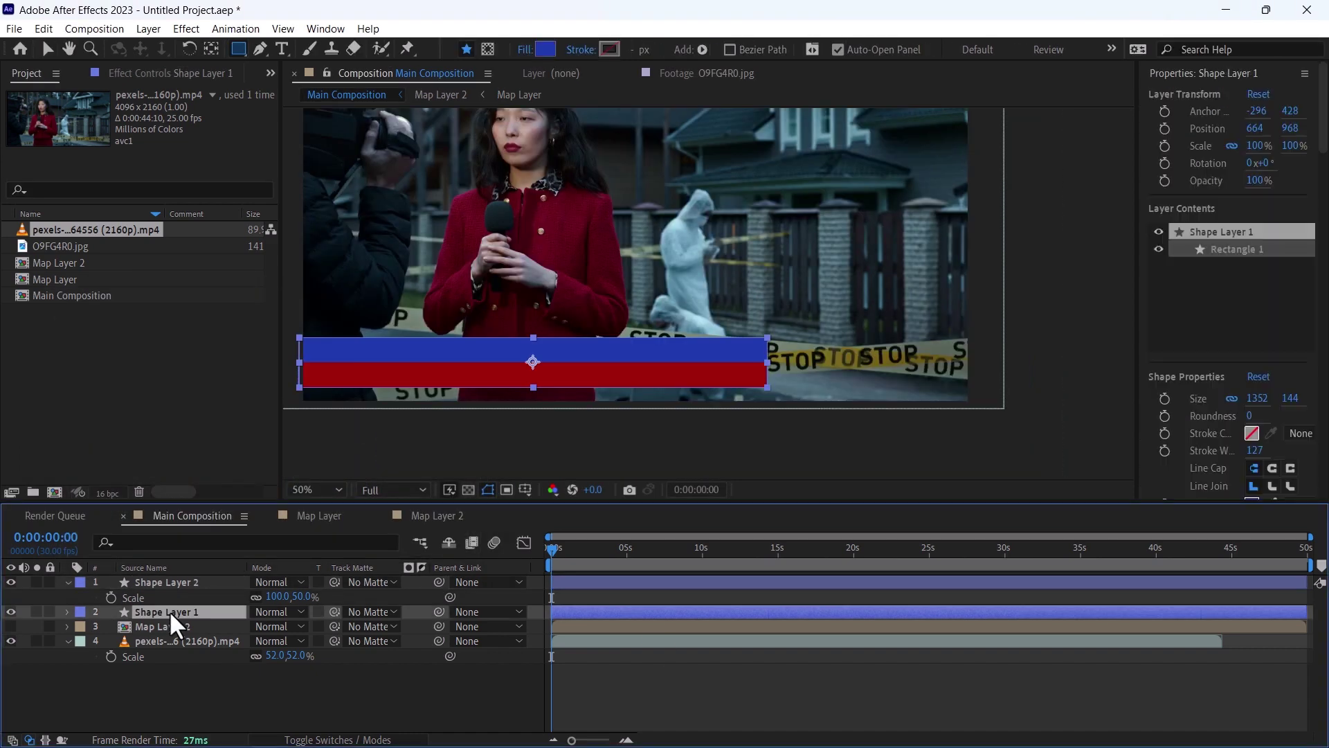
{"action": "key", "text": "ctrl+d"}
{"action": "key", "text": "v"}
{"action": "left_click_drag", "start_coordinate": [380, 376], "coordinate": [837, 368]}
{"action": "key", "text": "comma"}
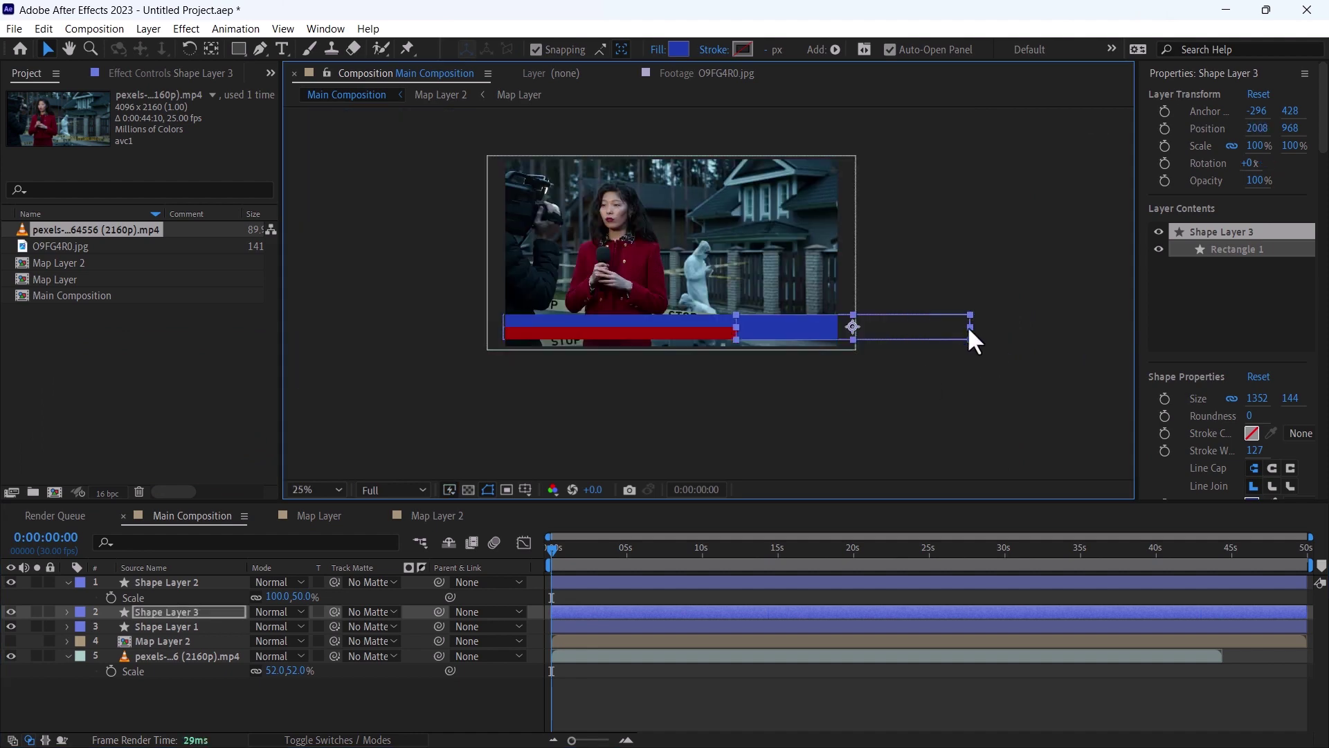
{"action": "left_click_drag", "start_coordinate": [967, 326], "coordinate": [721, 333]}
{"action": "scroll", "coordinate": [794, 322], "scroll_direction": "up", "scroll_amount": 1}
Step: Pre-compose Shape Layer 3 as "Map composition" and open the new composition
{"action": "key", "text": "ctrl+shift+c"}
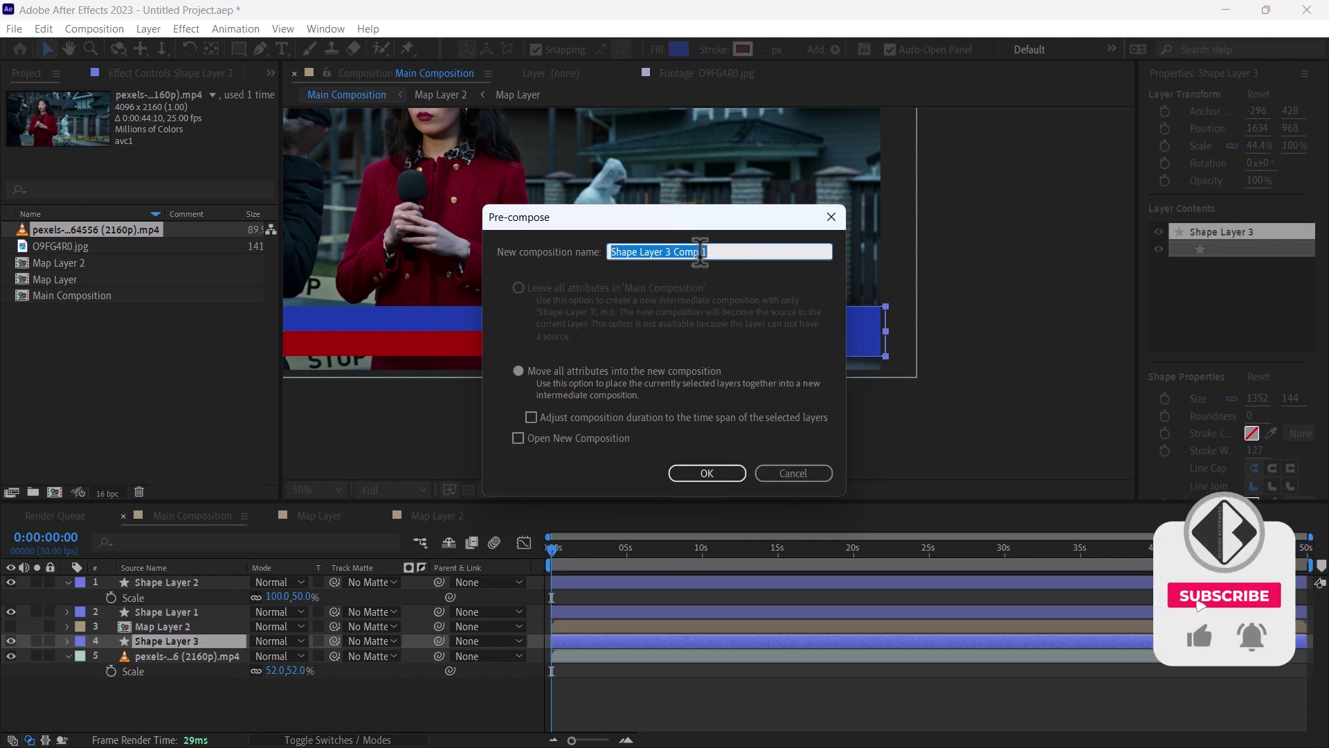
{"action": "type", "text": "Map c"}
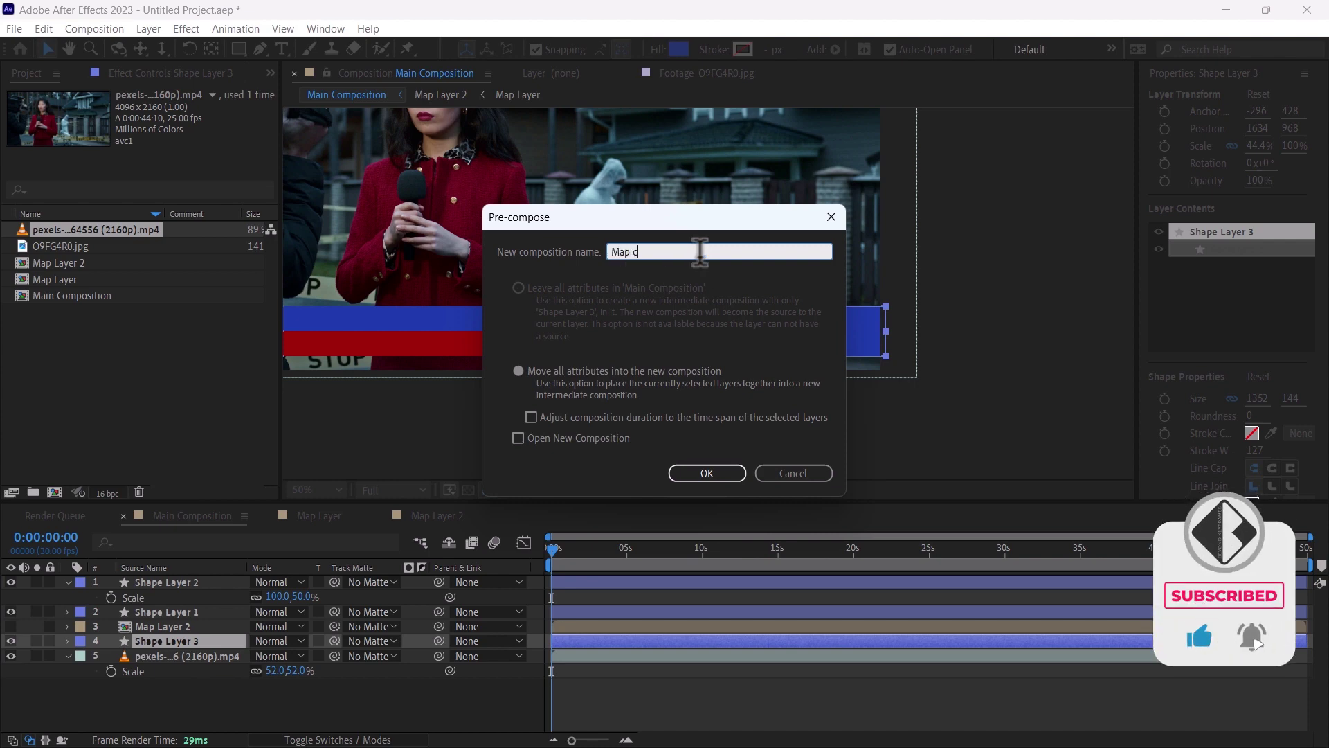
{"action": "type", "text": "omposition"}
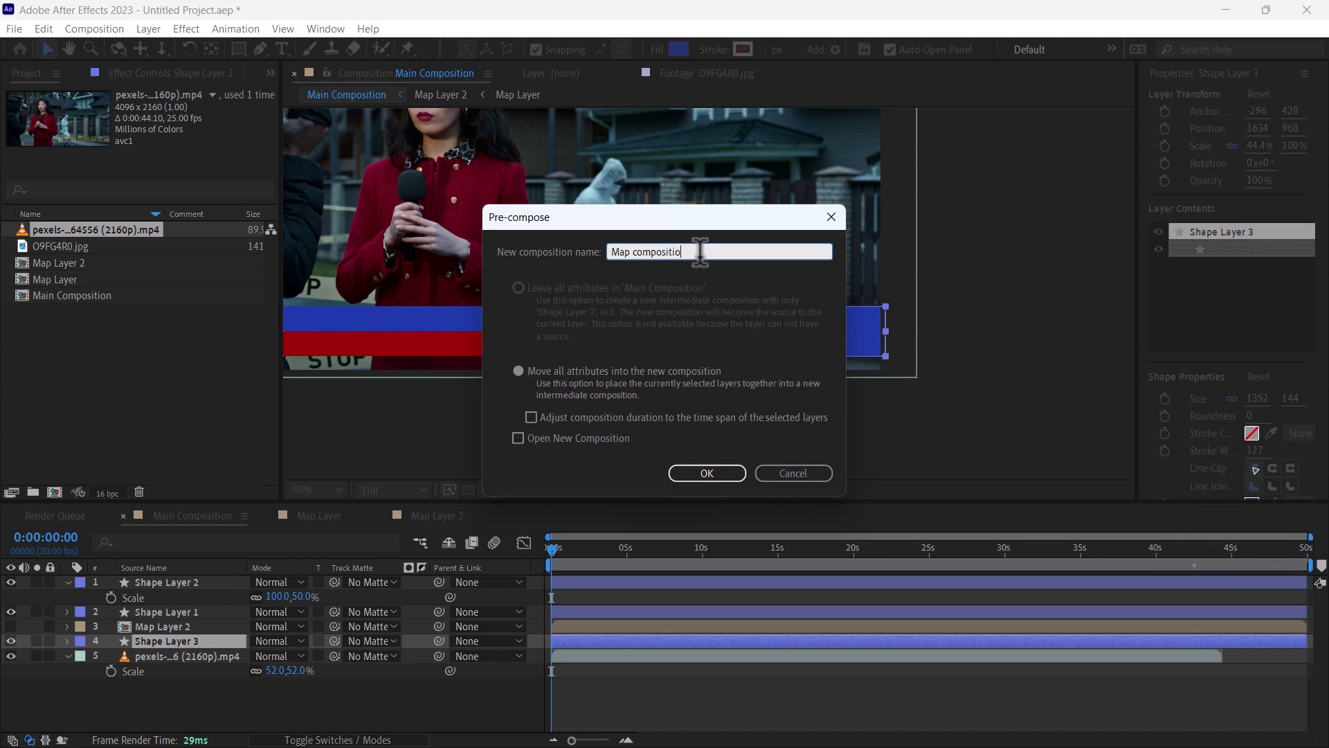
{"action": "key", "text": "Return"}
{"action": "double_click", "coordinate": [193, 641]}
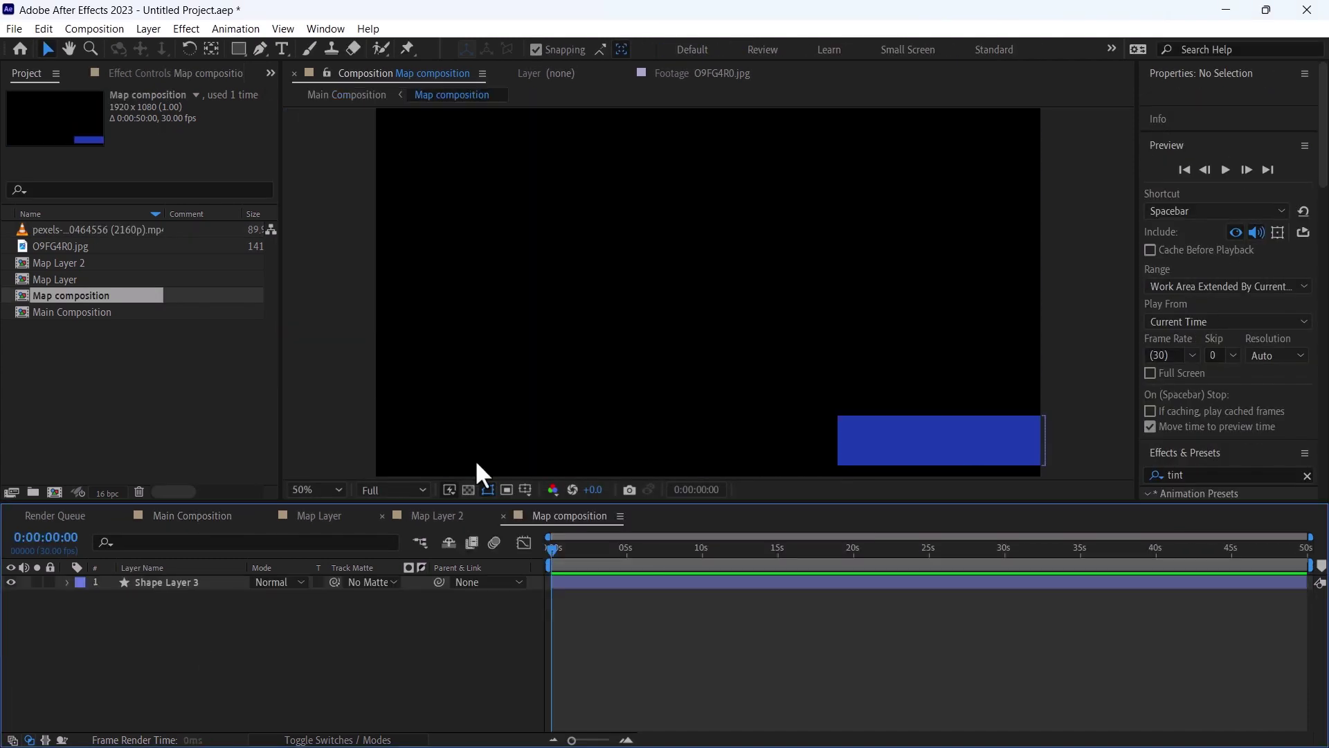
Step: Find the Gradient Ramp effect and apply it to Shape Layer 3 in Map composition
{"action": "left_click", "coordinate": [1236, 320]}
{"action": "type", "text": "dra"}
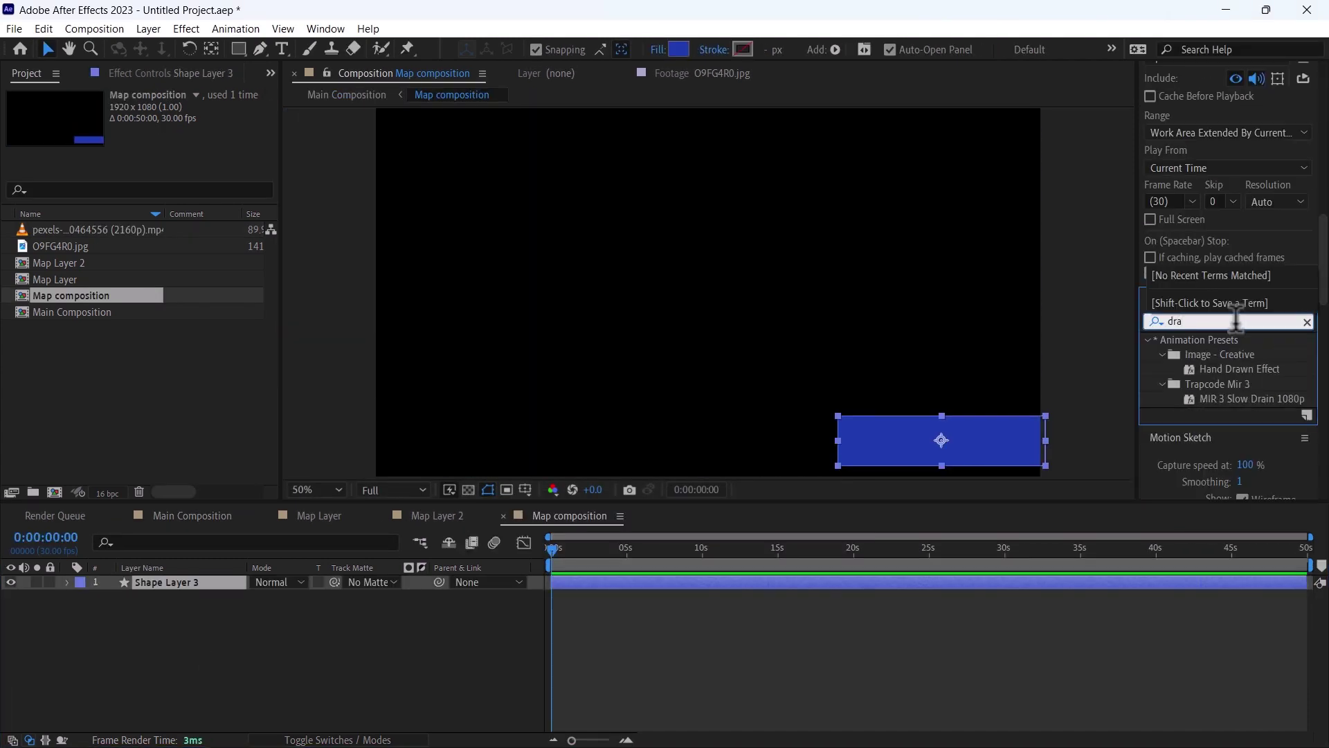
{"action": "type", "text": "grad"}
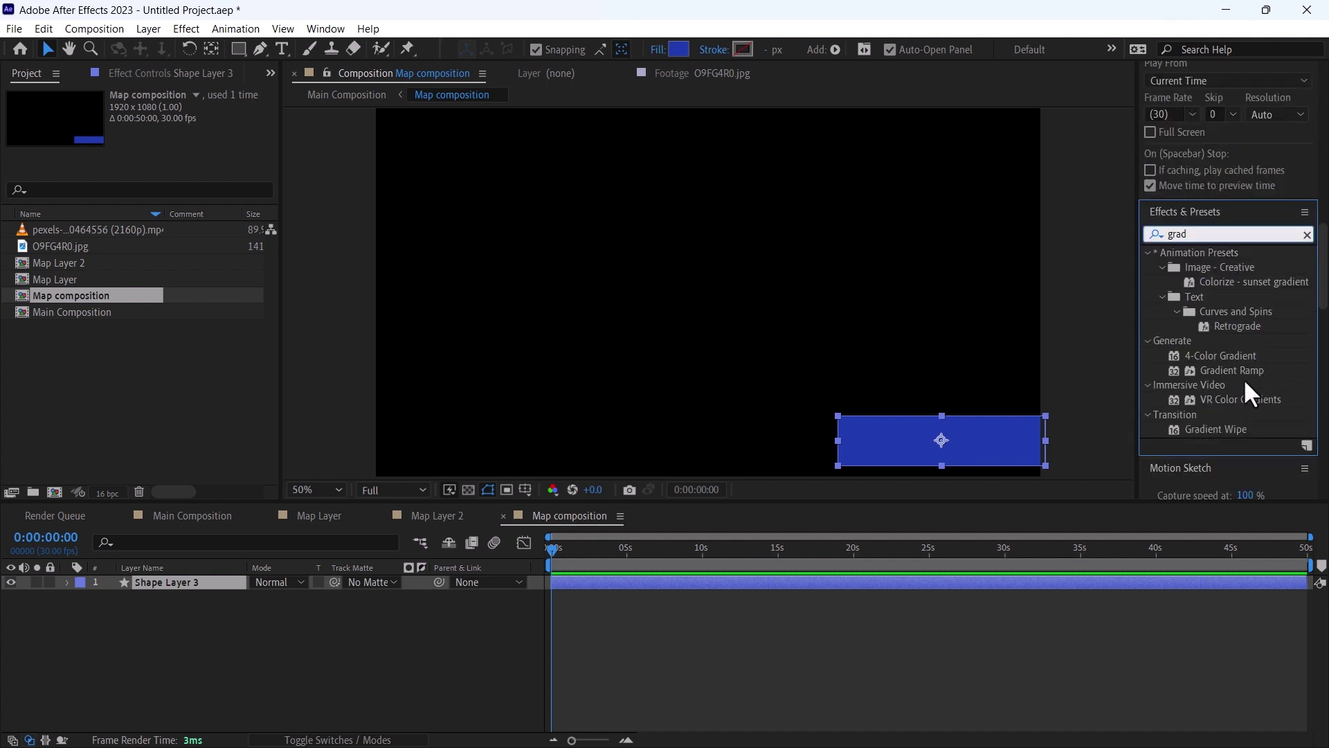
{"action": "left_click_drag", "start_coordinate": [1232, 370], "coordinate": [893, 463]}
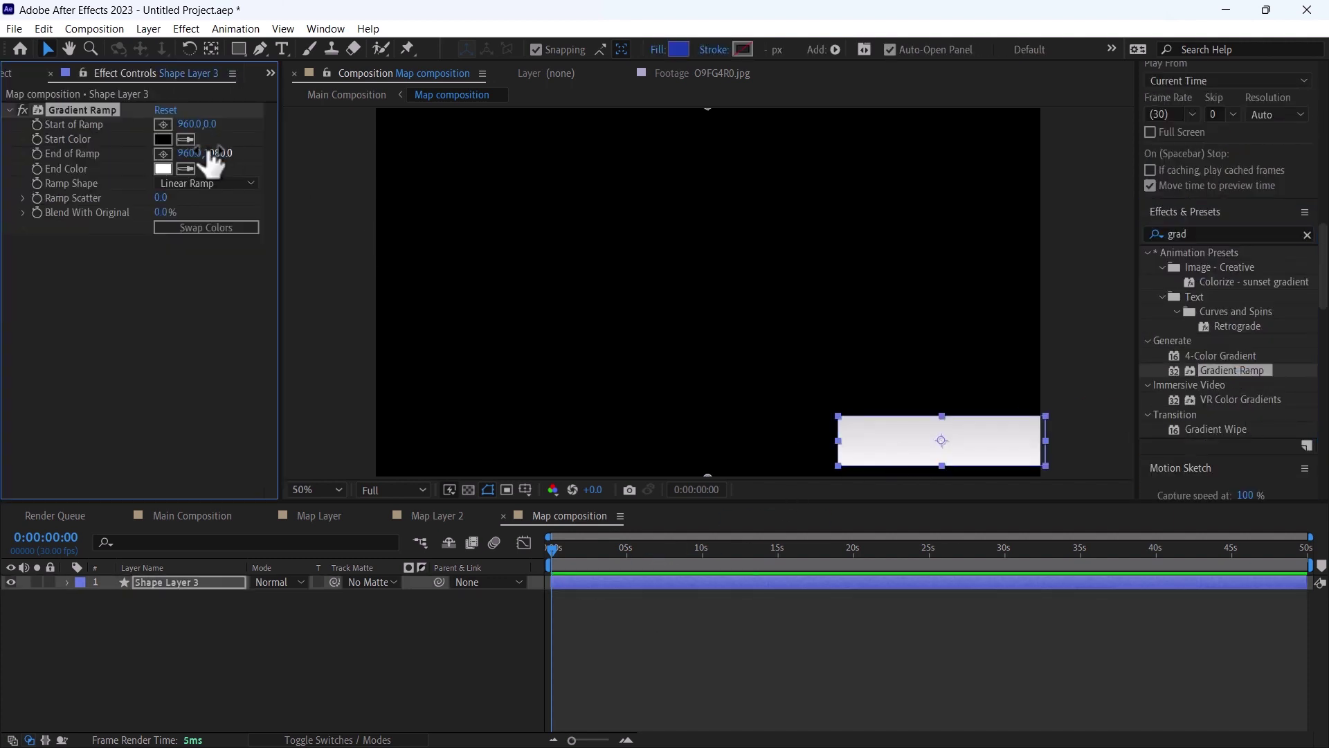
Step: Set the Gradient Ramp's start colour to white and its end colour to dark grey 4F4F4F
{"action": "left_click", "coordinate": [165, 137]}
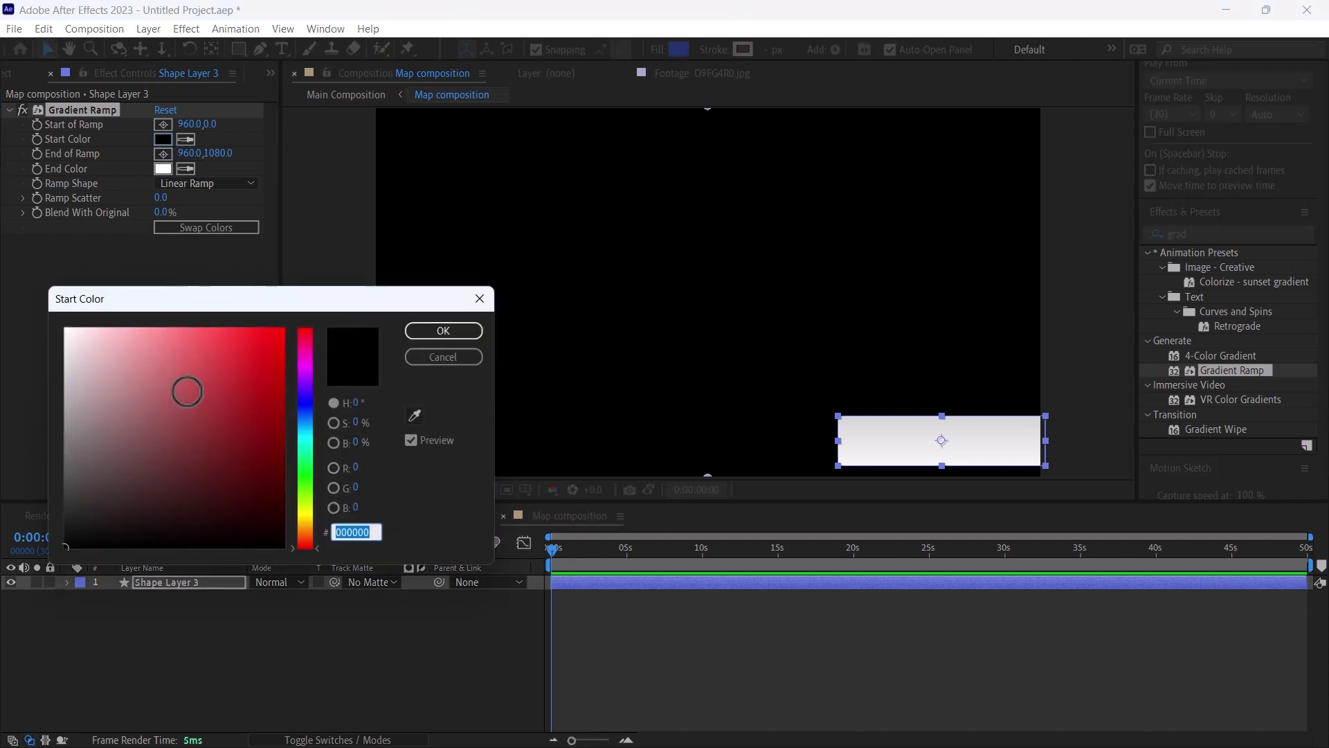
{"action": "left_click_drag", "start_coordinate": [184, 388], "coordinate": [17, 477]}
{"action": "left_click", "coordinate": [422, 325]}
{"action": "left_click", "coordinate": [163, 168]}
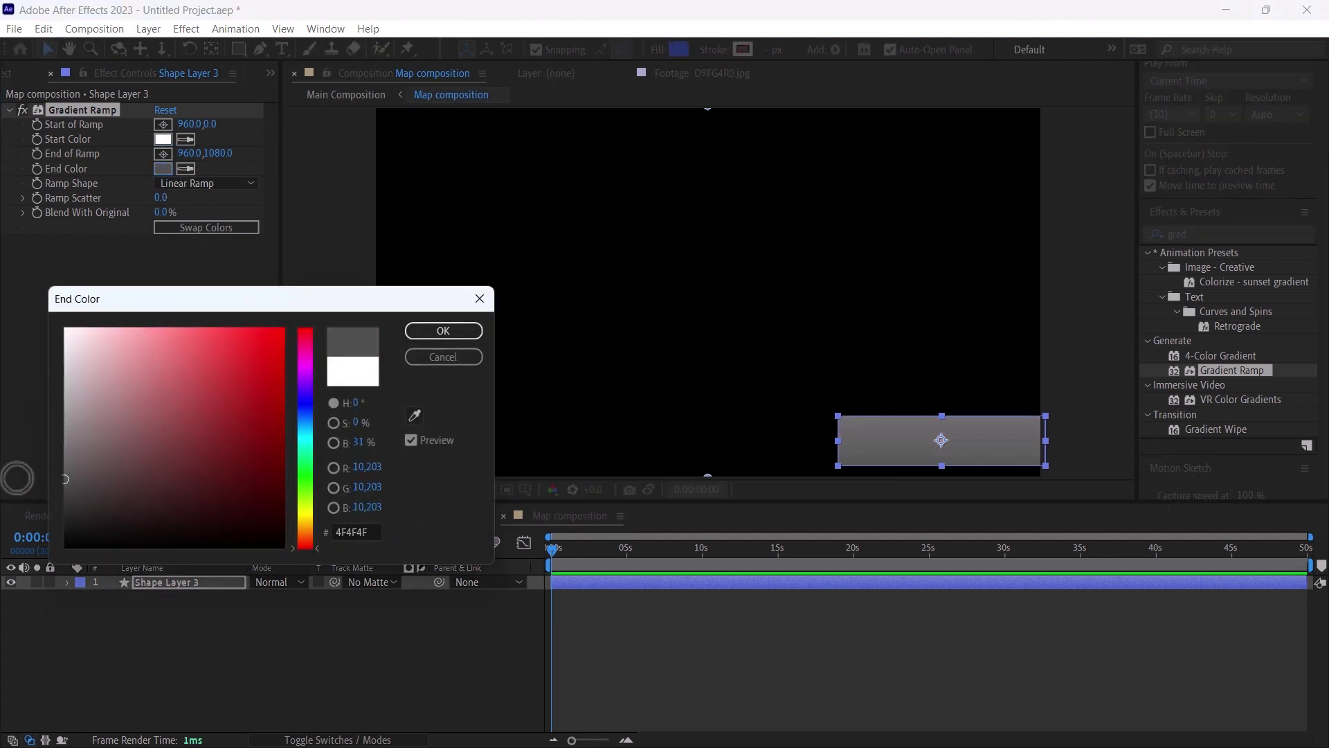
{"action": "left_click", "coordinate": [411, 332]}
Step: Change the gradient to a Radial Ramp and place its start point at the bar's centre, about 1632, 972
{"action": "left_click", "coordinate": [206, 184]}
{"action": "left_click", "coordinate": [210, 202]}
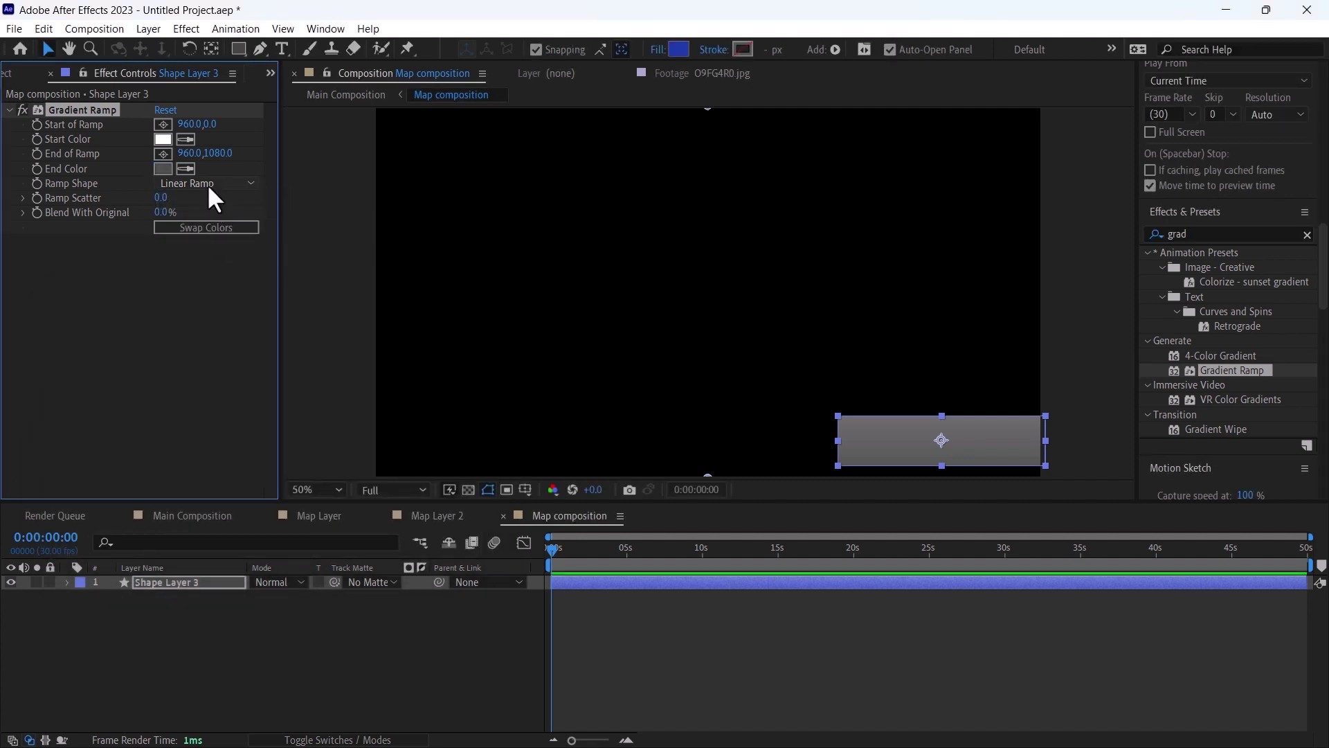
{"action": "left_click", "coordinate": [208, 186]}
{"action": "left_click", "coordinate": [214, 218]}
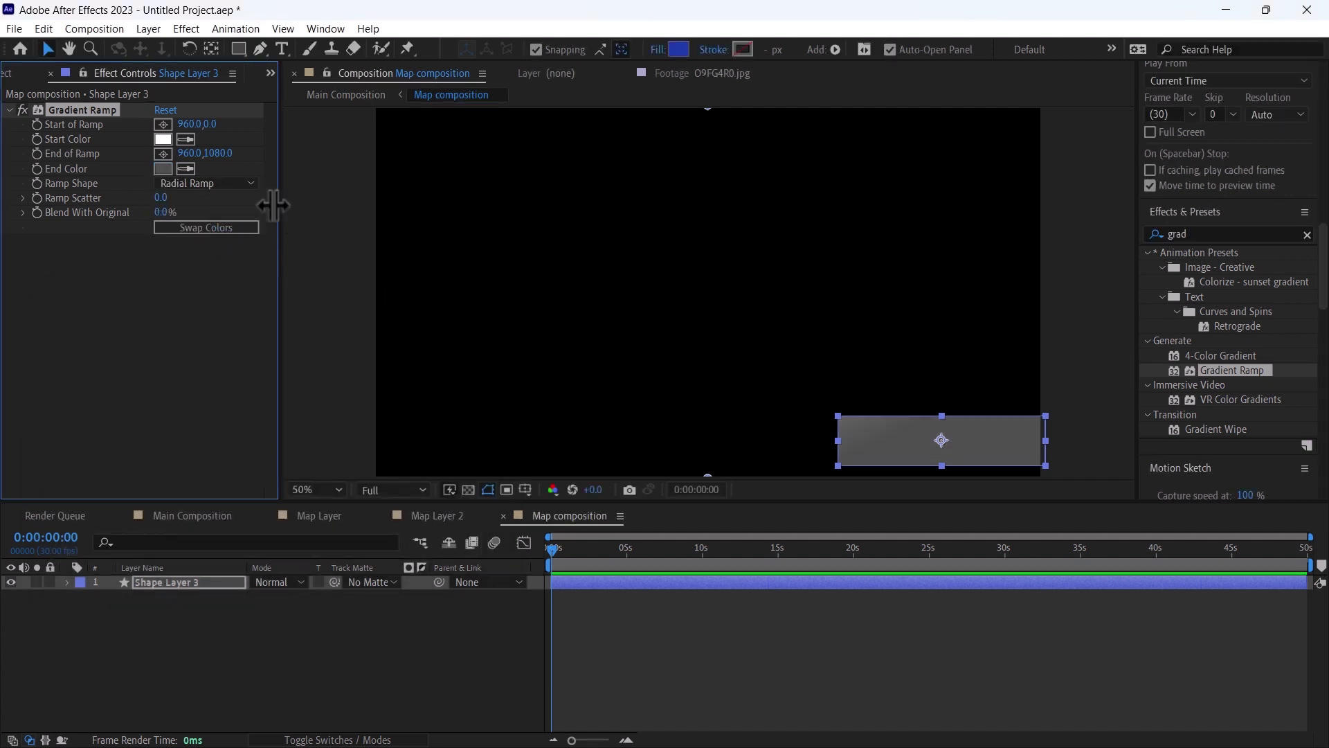
{"action": "left_click", "coordinate": [164, 124]}
{"action": "left_click", "coordinate": [940, 445]}
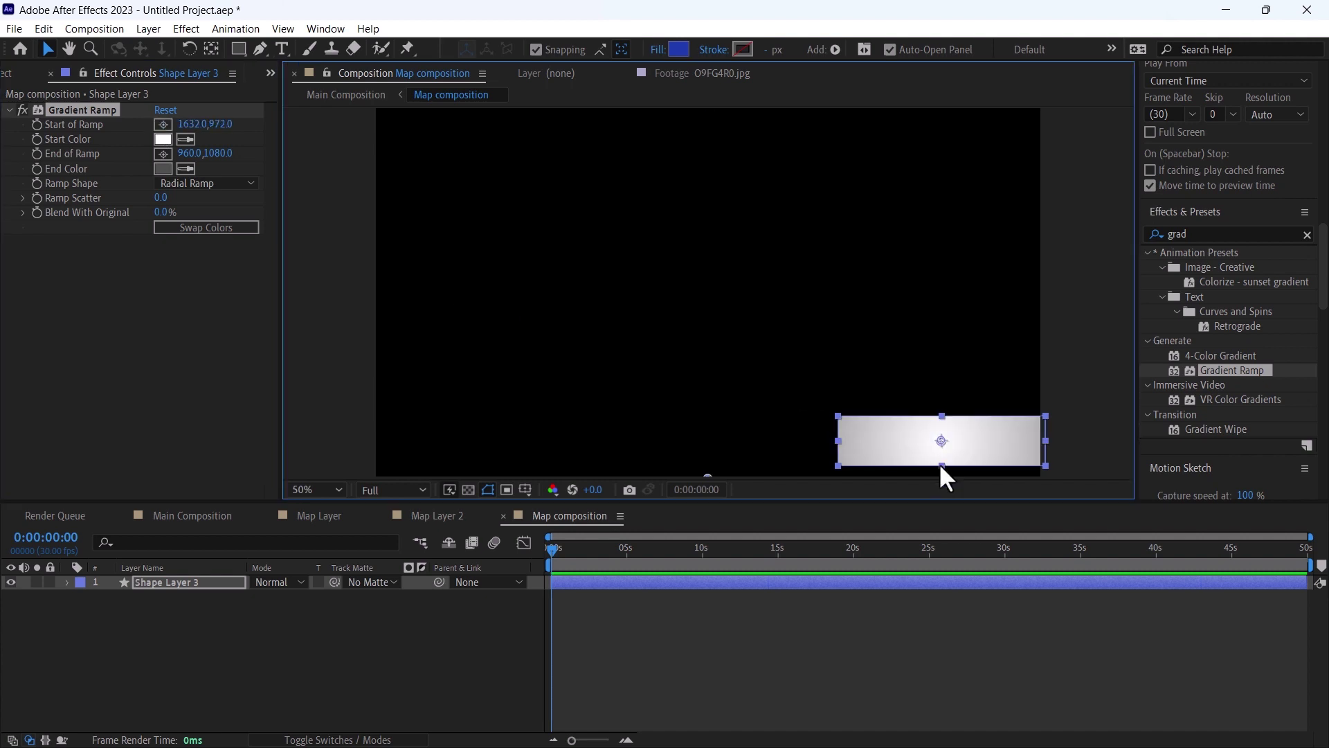
Step: Move Map Layer 2 out of Main Composition and into Map composition, above Shape Layer 3
{"action": "left_click", "coordinate": [210, 520]}
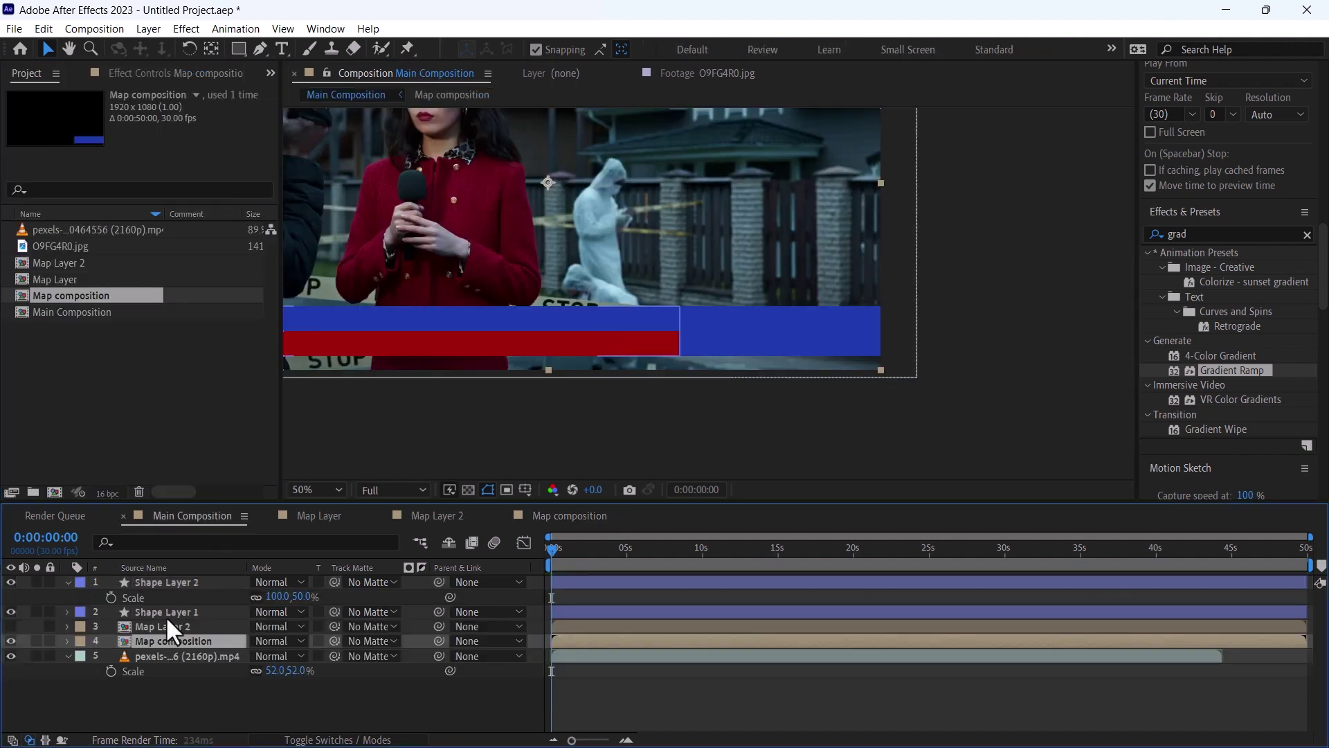
{"action": "left_click", "coordinate": [168, 626]}
{"action": "key", "text": "Delete"}
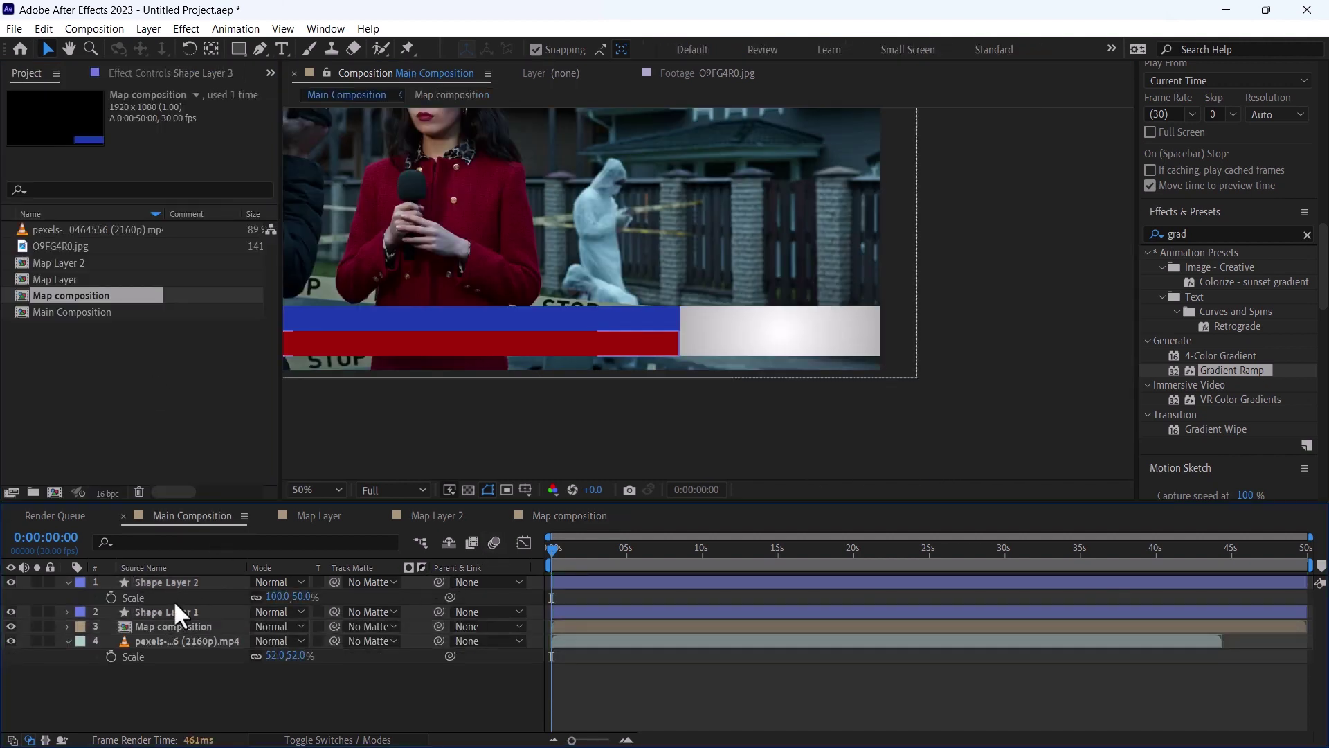
{"action": "left_click", "coordinate": [540, 515]}
{"action": "key", "text": "ctrl+v"}
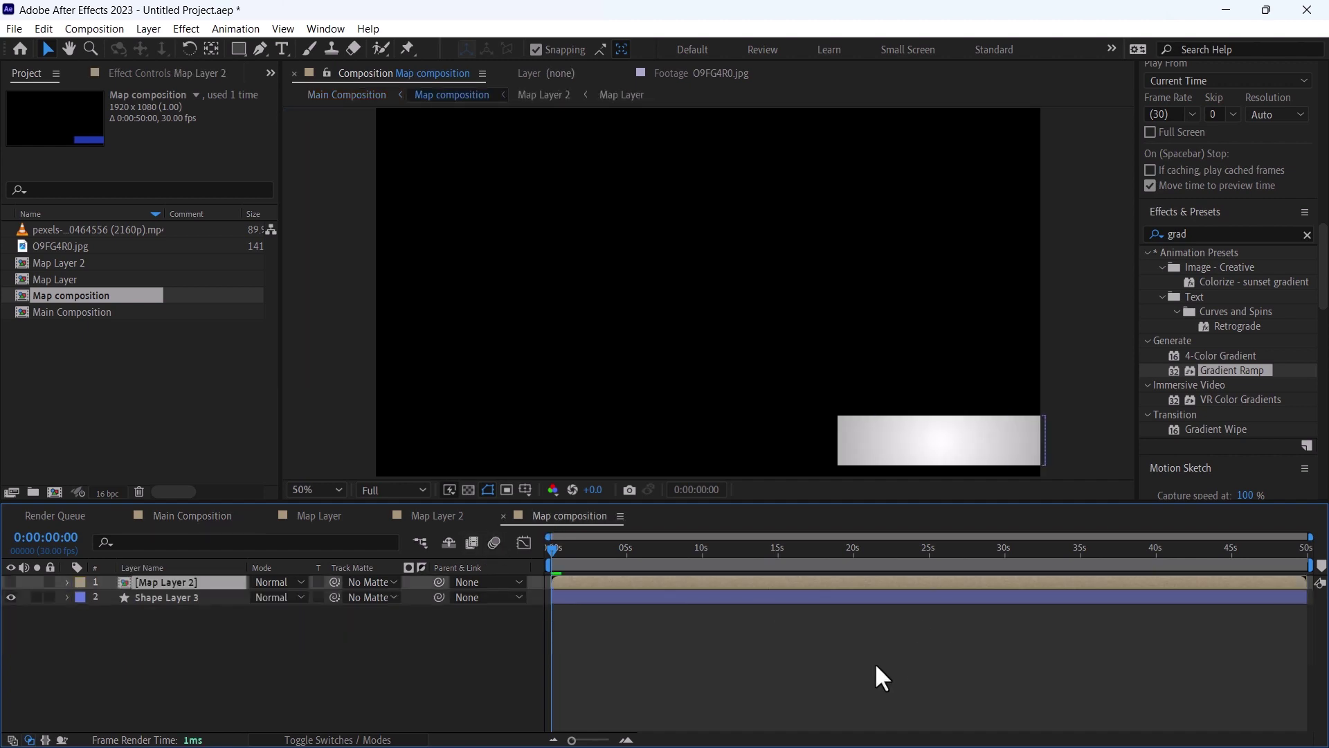
Step: Duplicate Shape Layer 3, put the copy above Map Layer 2, and rename it "mask"
{"action": "left_click", "coordinate": [561, 594]}
{"action": "key", "text": "ctrl+d"}
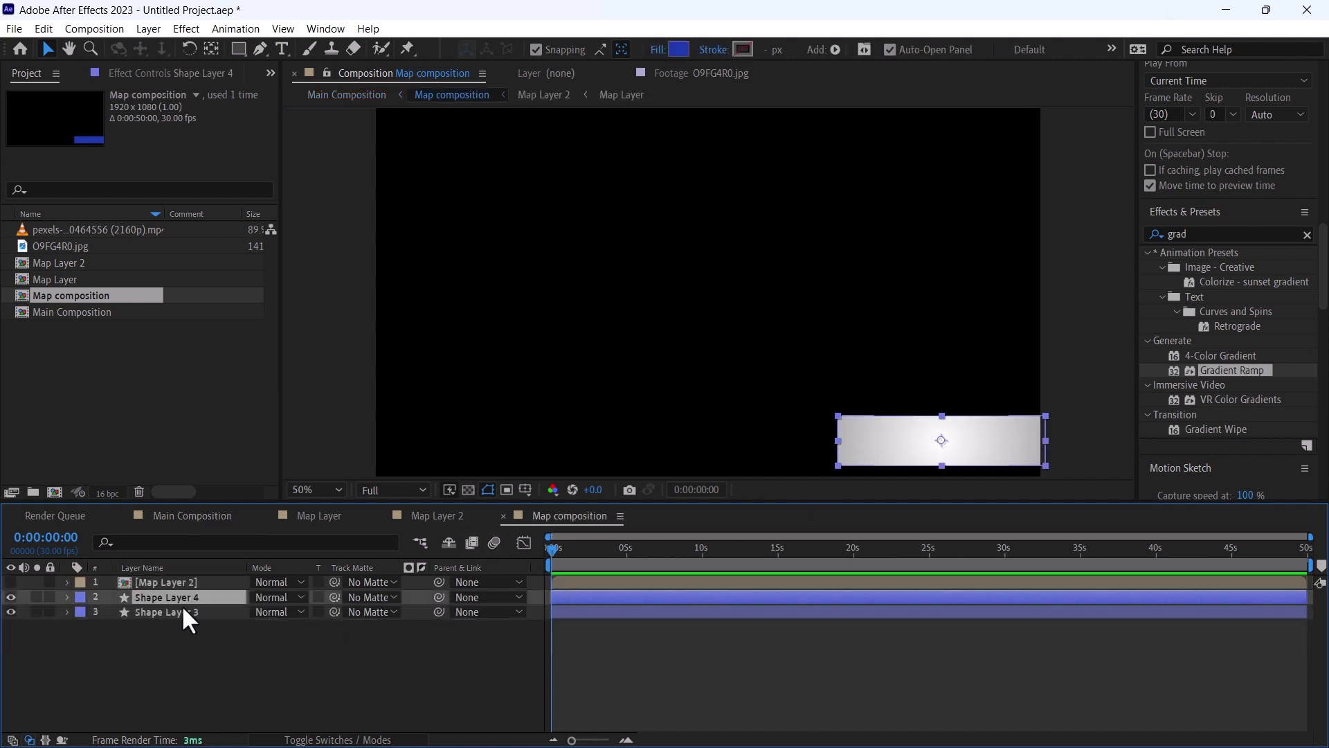
{"action": "left_click_drag", "start_coordinate": [181, 604], "coordinate": [170, 579]}
{"action": "right_click", "coordinate": [171, 579]}
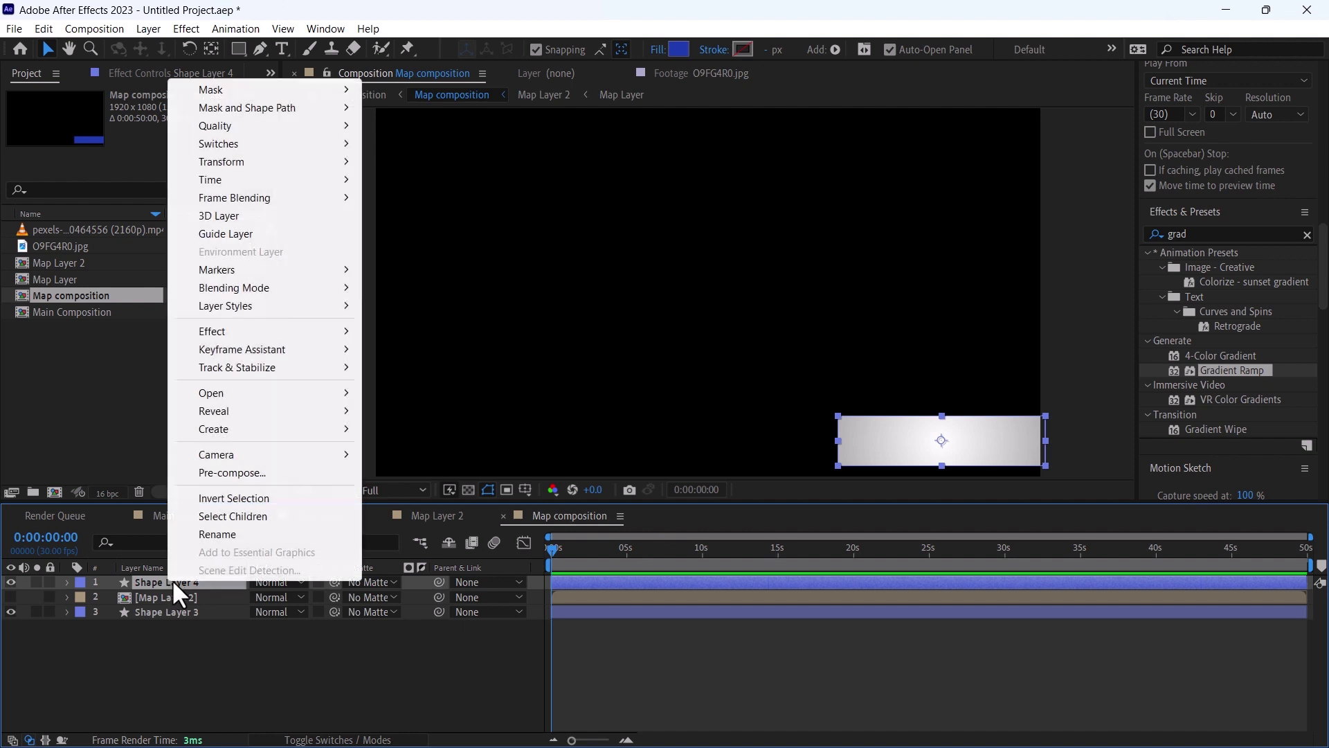
{"action": "left_click", "coordinate": [214, 537]}
{"action": "type", "text": "mask"}
{"action": "key", "text": "Return"}
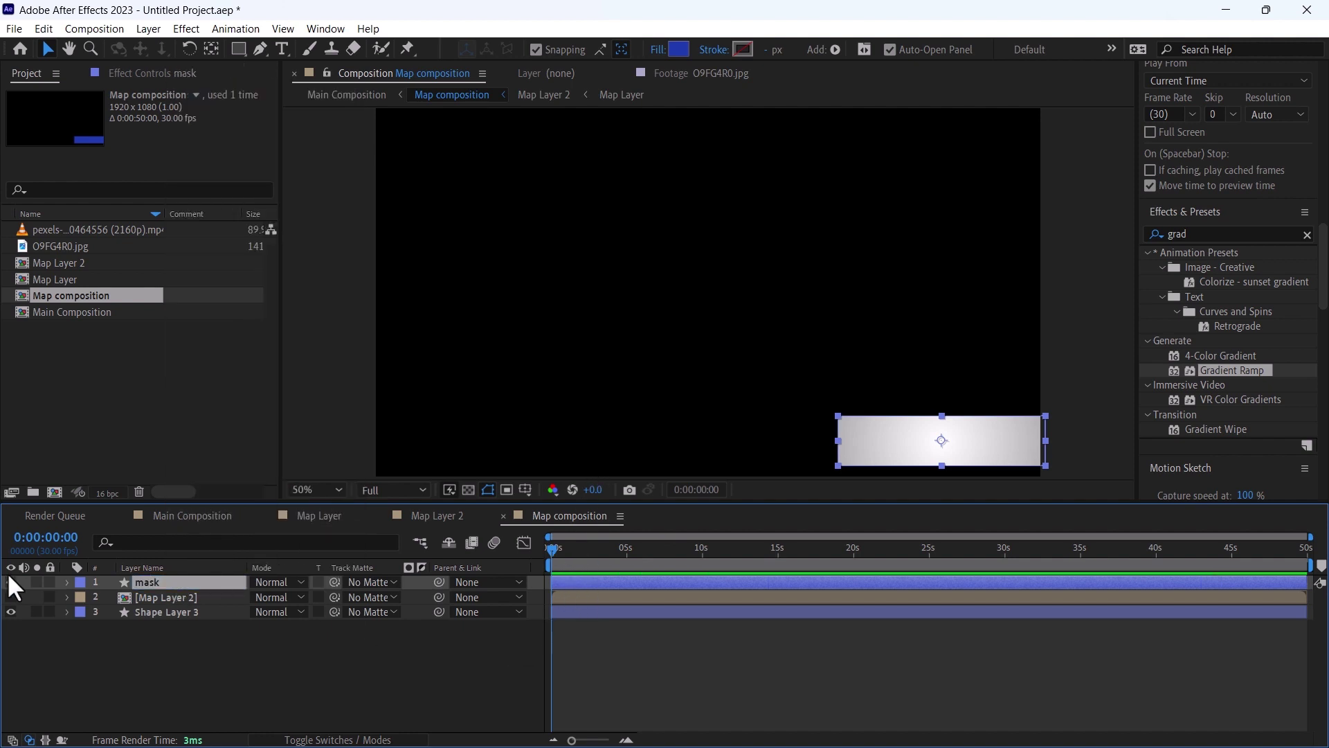
Step: Show Map Layer 2, shift the globe towards the gradient bar, and use the mask layer as its track matte
{"action": "left_click_drag", "start_coordinate": [10, 580], "coordinate": [9, 596]}
{"action": "left_click_drag", "start_coordinate": [678, 348], "coordinate": [834, 444]}
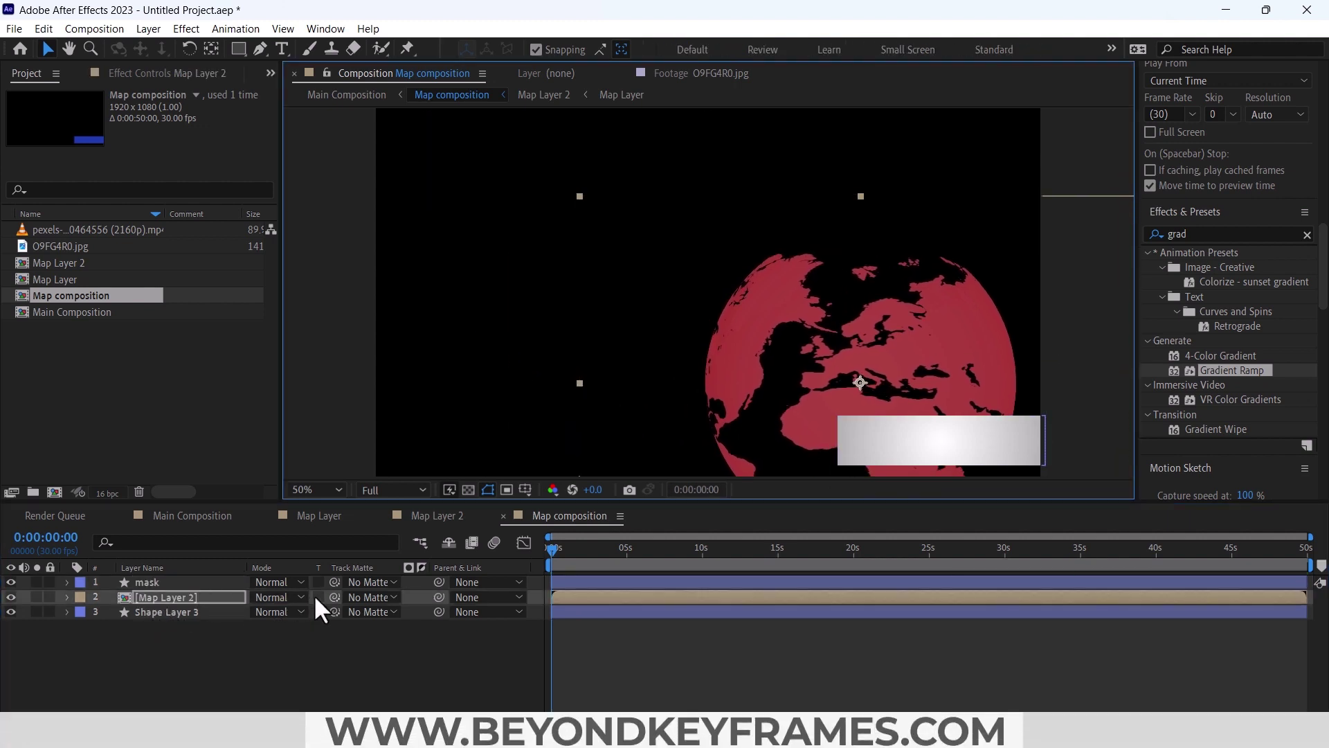
{"action": "left_click_drag", "start_coordinate": [337, 593], "coordinate": [176, 580]}
Step: Scale Map Layer 2 to 20%, turn off snapping, and position the globe over the gradient bar's left end
{"action": "key", "text": "s"}
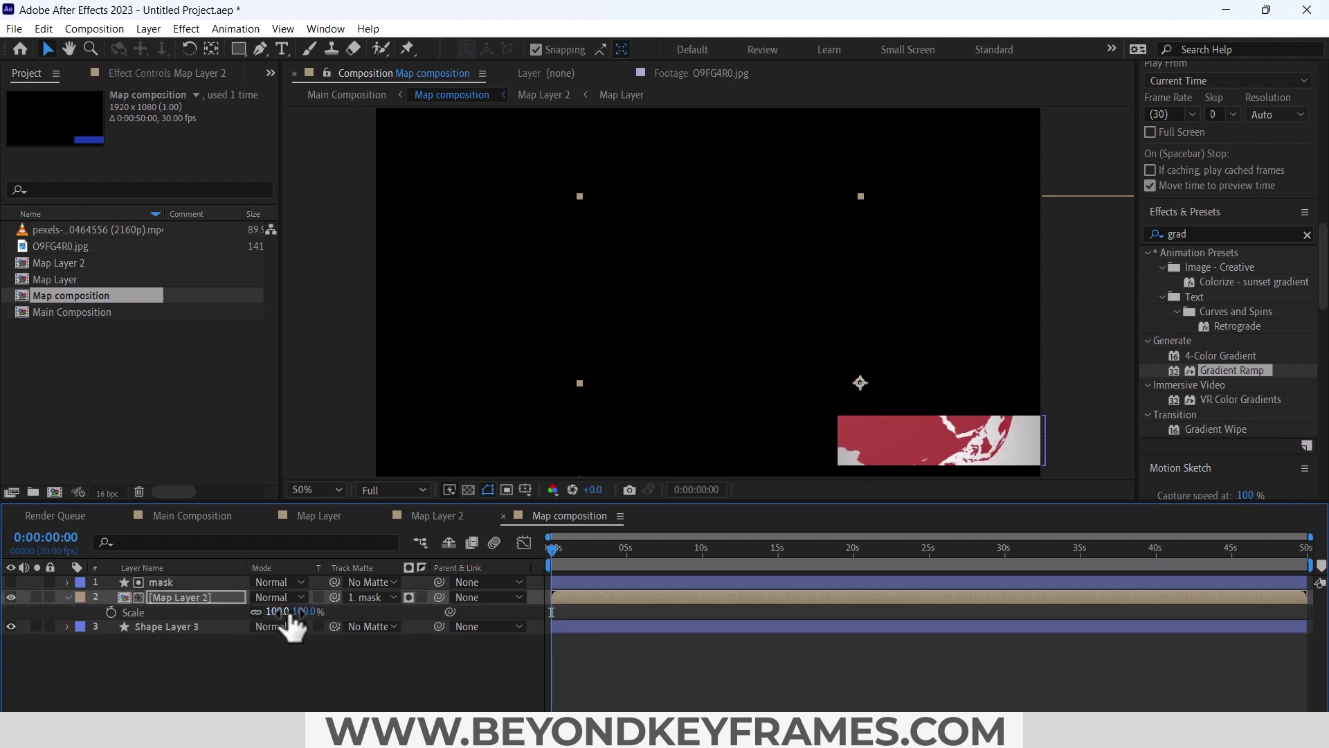
{"action": "left_click_drag", "start_coordinate": [294, 612], "coordinate": [237, 612]}
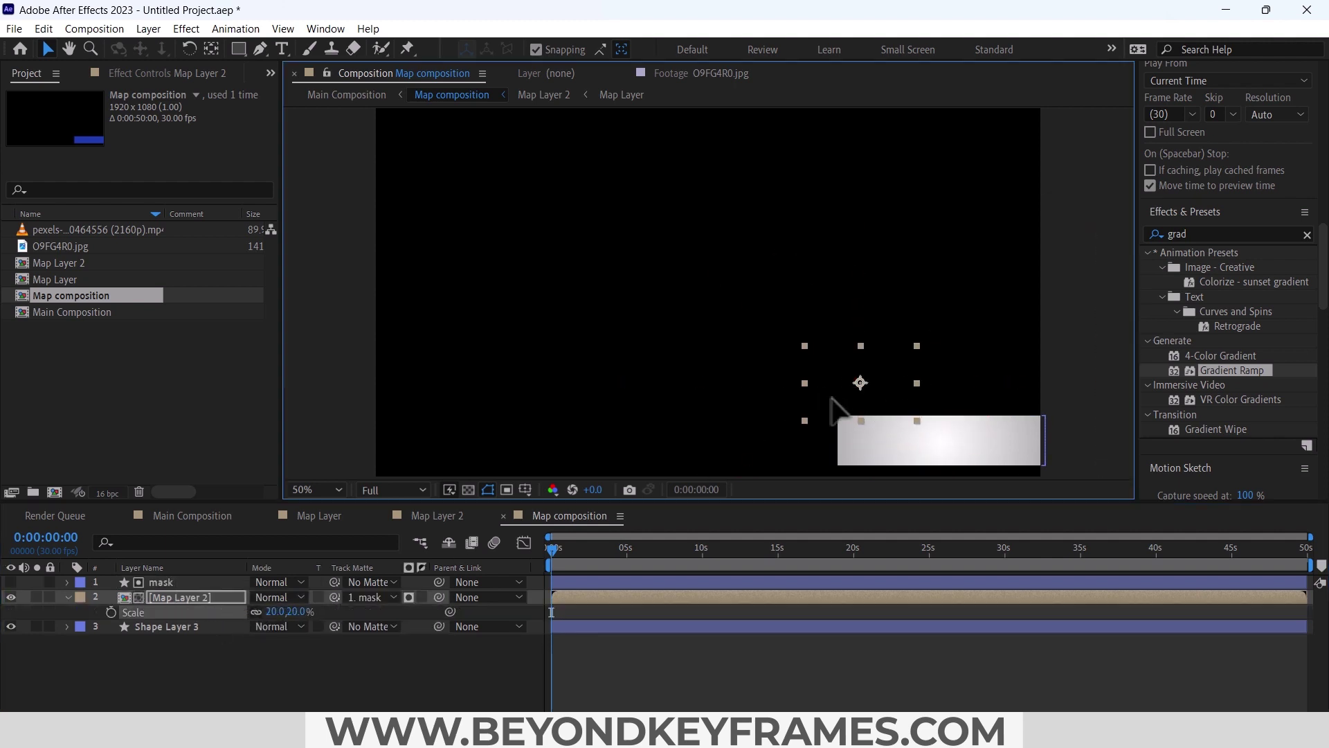
{"action": "scroll", "coordinate": [859, 449], "scroll_direction": "up", "scroll_amount": 2}
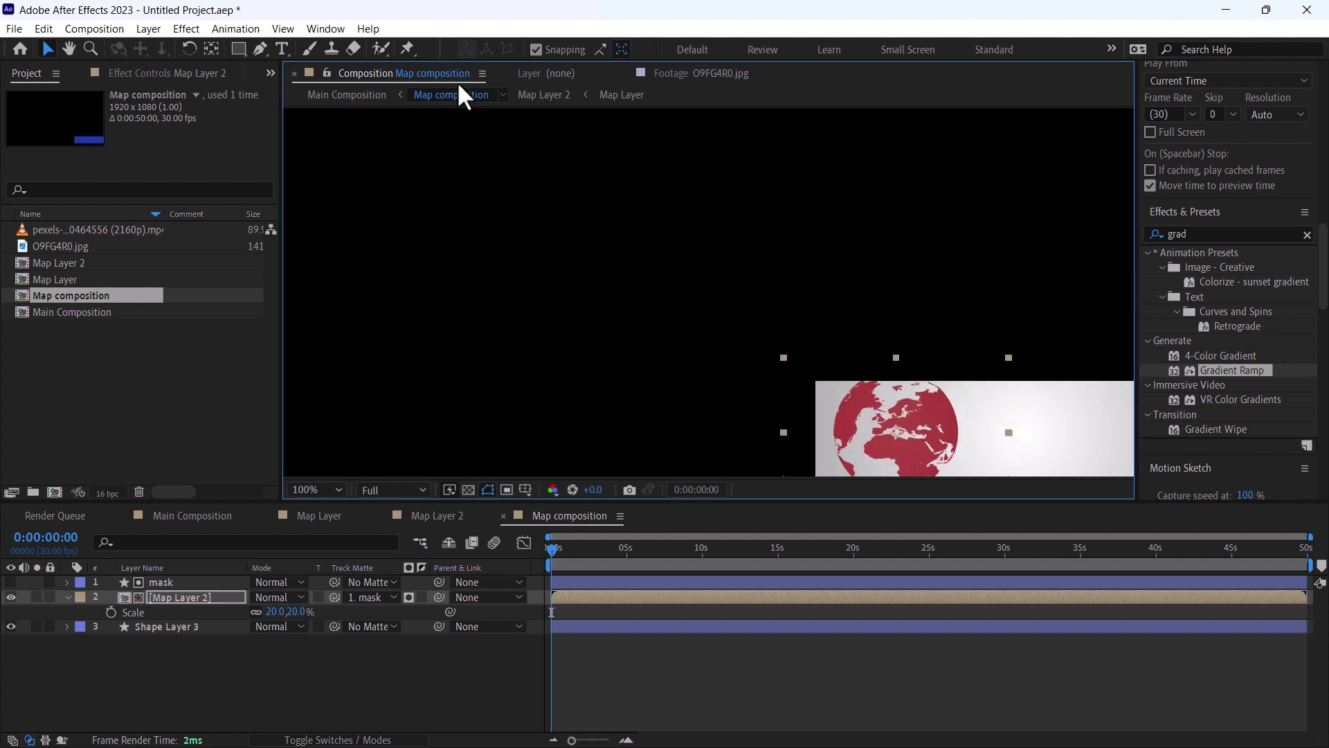
{"action": "left_click", "coordinate": [535, 49]}
{"action": "scroll", "coordinate": [828, 386], "scroll_direction": "down", "scroll_amount": 2}
{"action": "scroll", "coordinate": [807, 374], "scroll_direction": "up", "scroll_amount": 2}
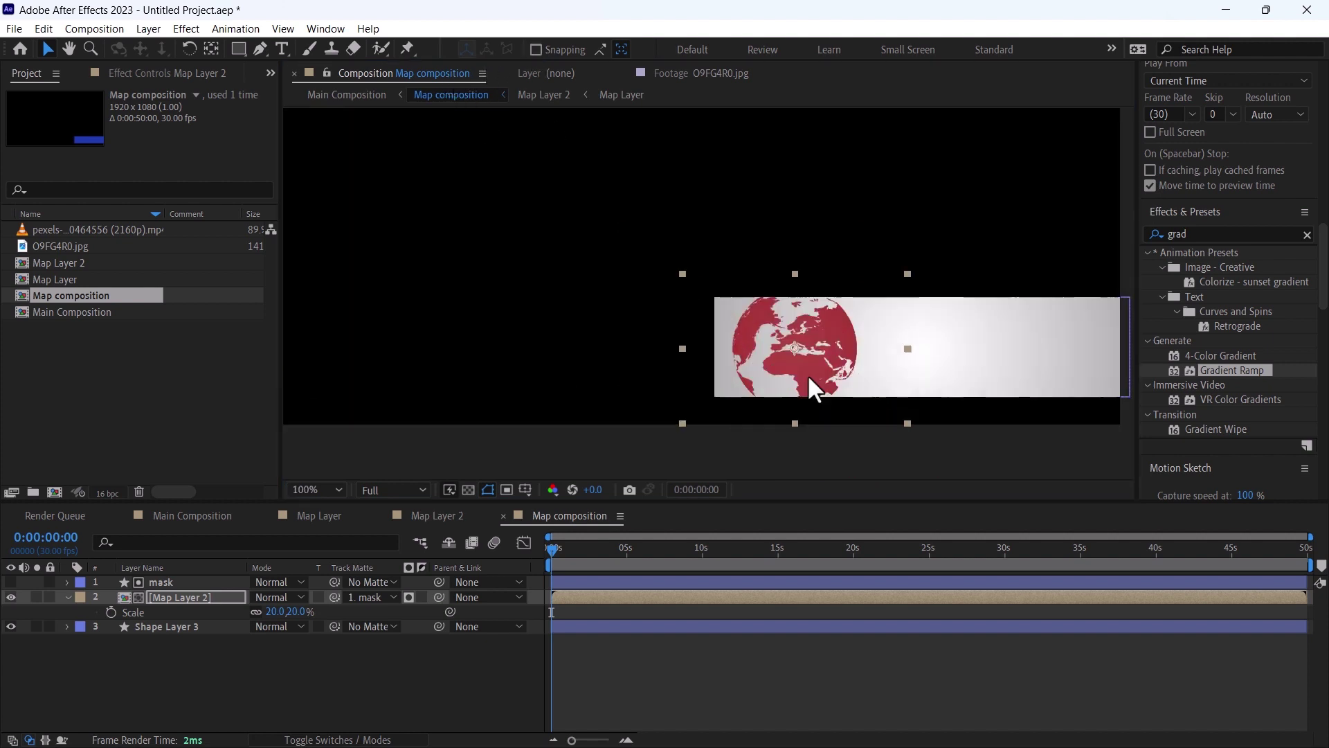
{"action": "left_click_drag", "start_coordinate": [788, 372], "coordinate": [782, 377]}
Step: Rotate the globe about 18°, enlarge it to 22%, and shift it partly past the bar's left edge
{"action": "key", "text": "r"}
{"action": "left_click_drag", "start_coordinate": [275, 612], "coordinate": [290, 612]}
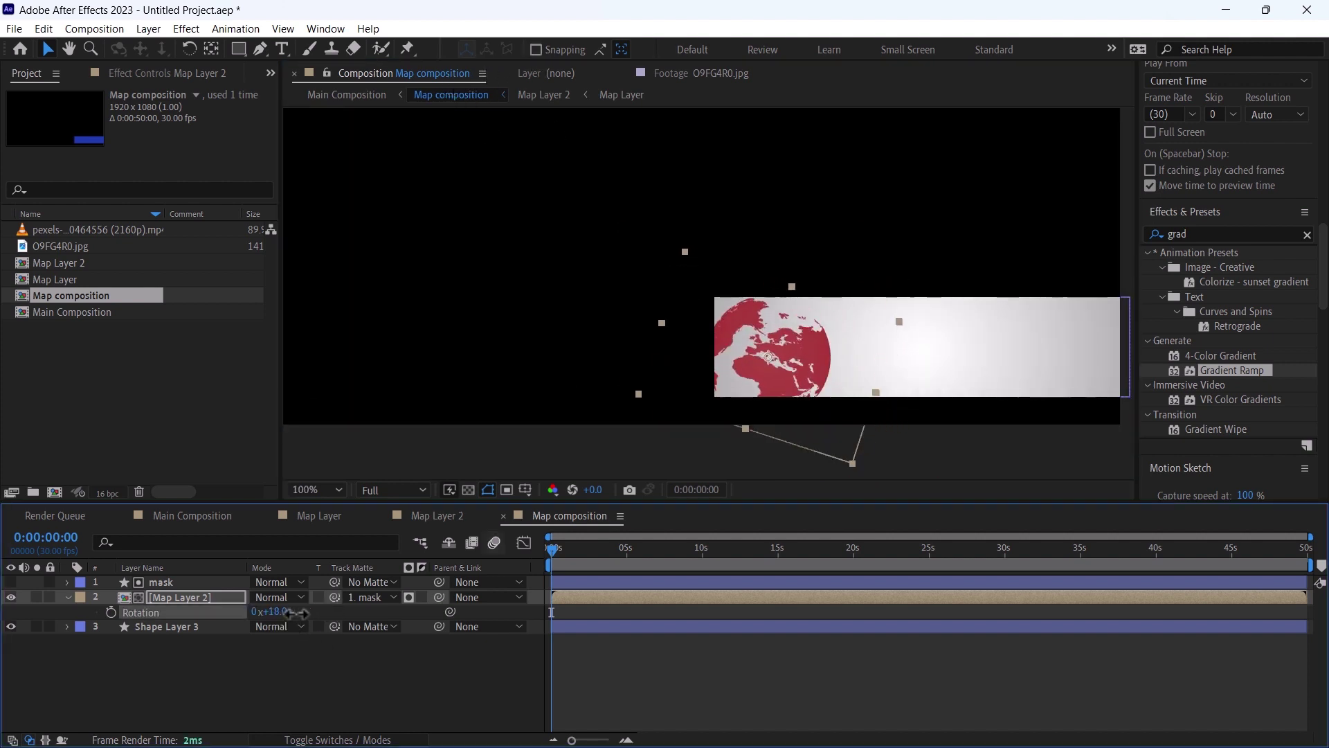
{"action": "left_click_drag", "start_coordinate": [753, 349], "coordinate": [728, 331]}
{"action": "key", "text": "s"}
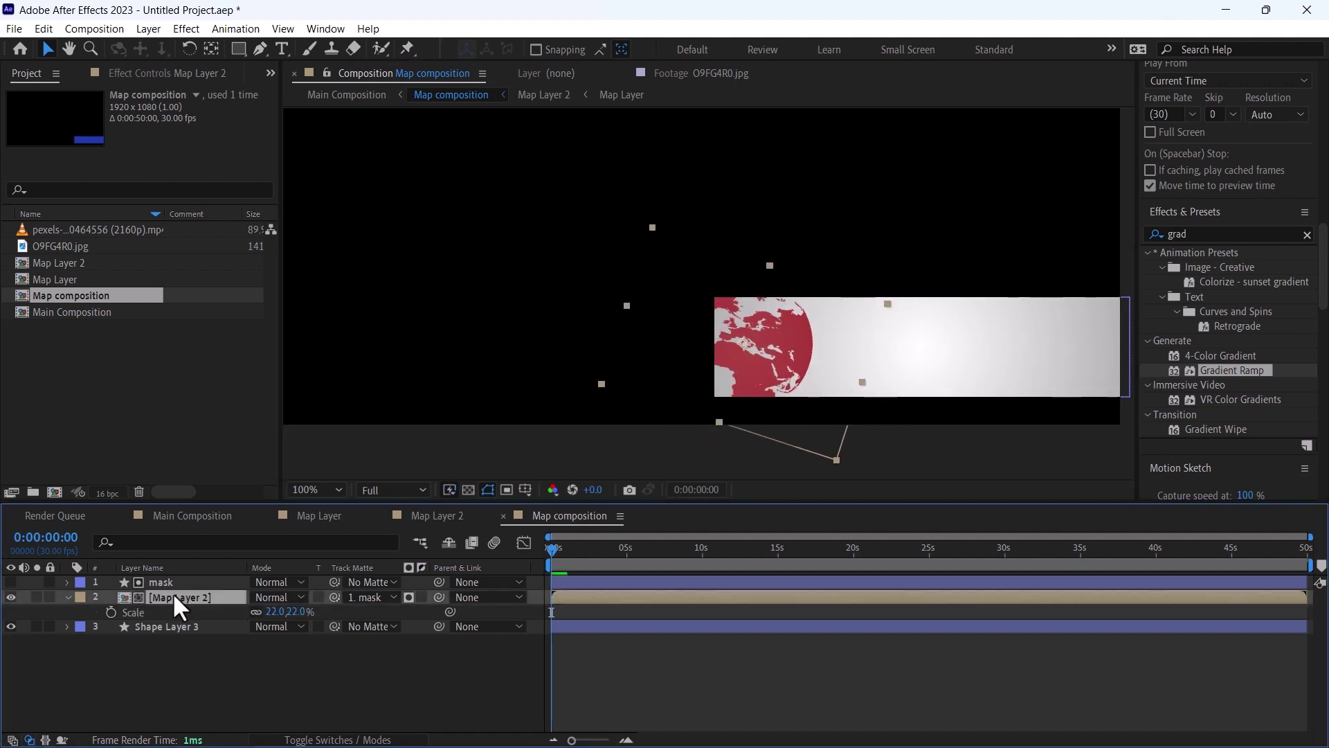
Step: Add a text layer reading "NEWs Channel" over the gradient bar
{"action": "key", "text": "ctrl+shift+a"}
{"action": "left_click", "coordinate": [281, 49]}
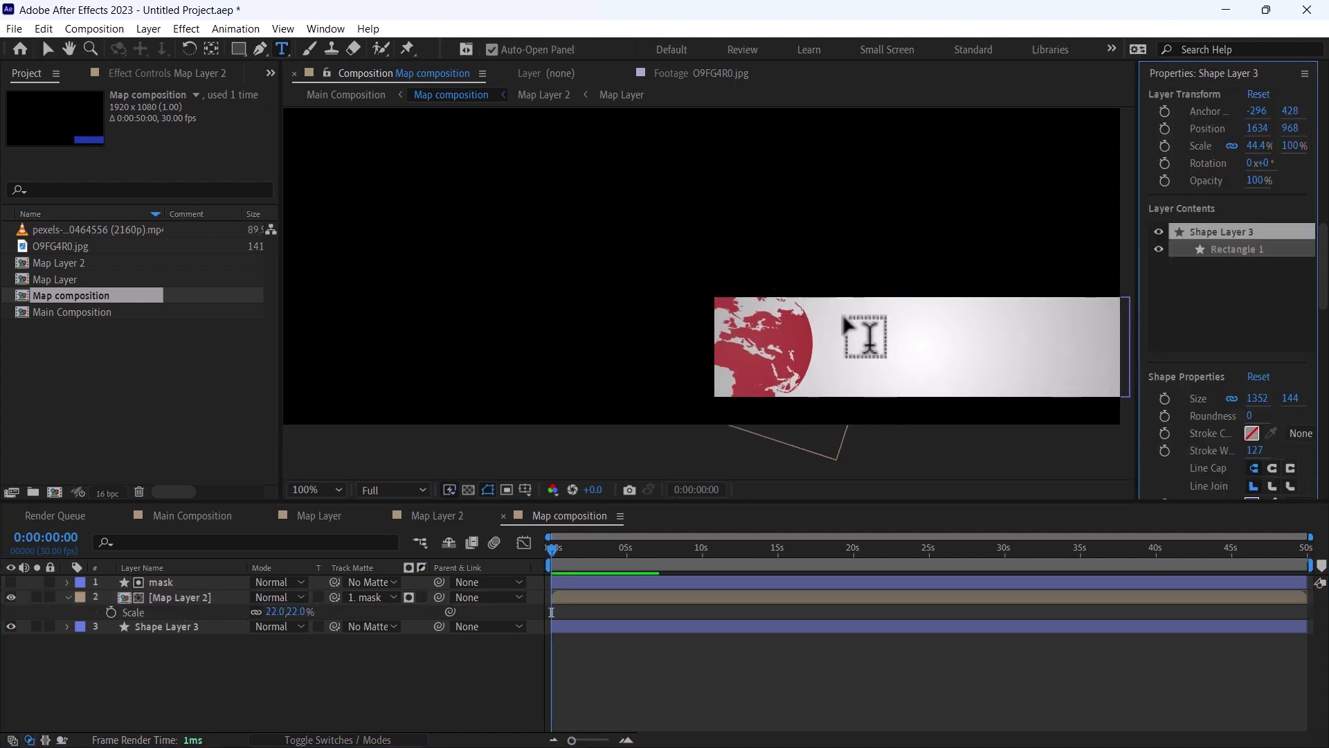
{"action": "left_click", "coordinate": [900, 380]}
{"action": "type", "text": "NEW"}
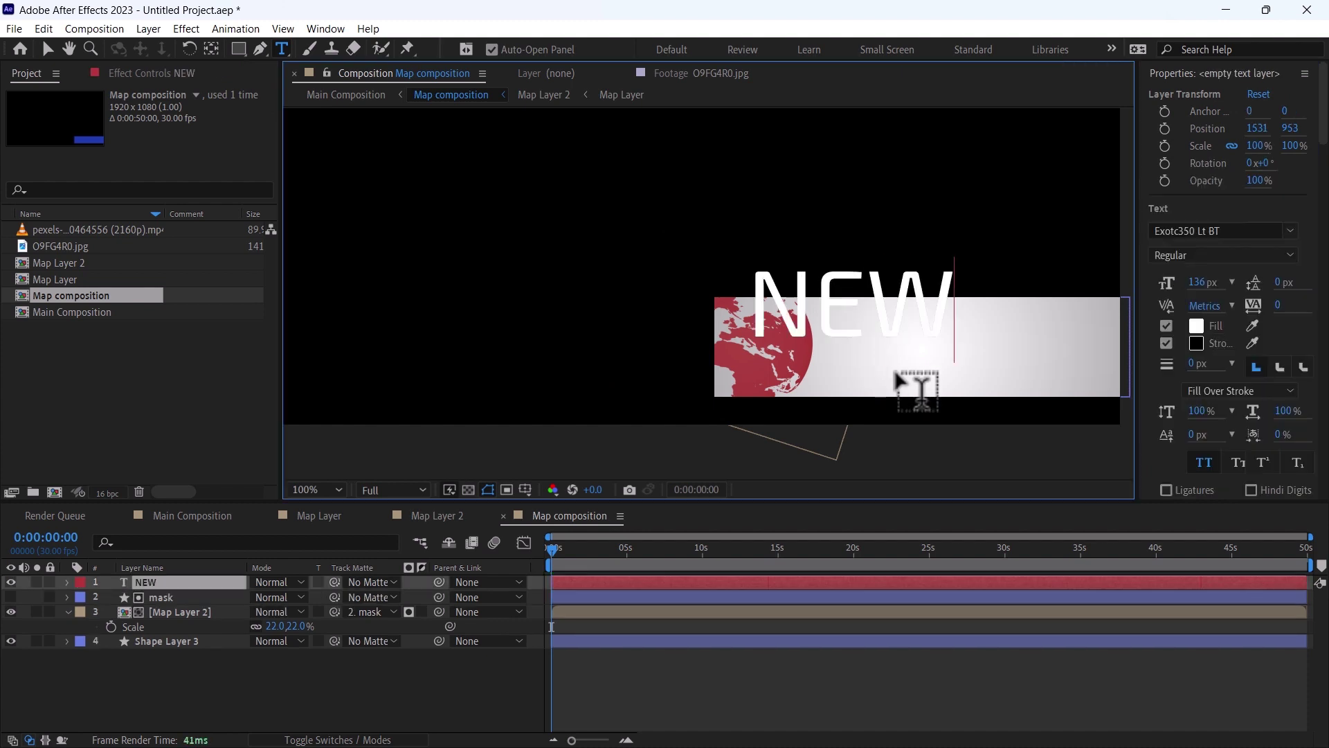
{"action": "type", "text": "s Channel"}
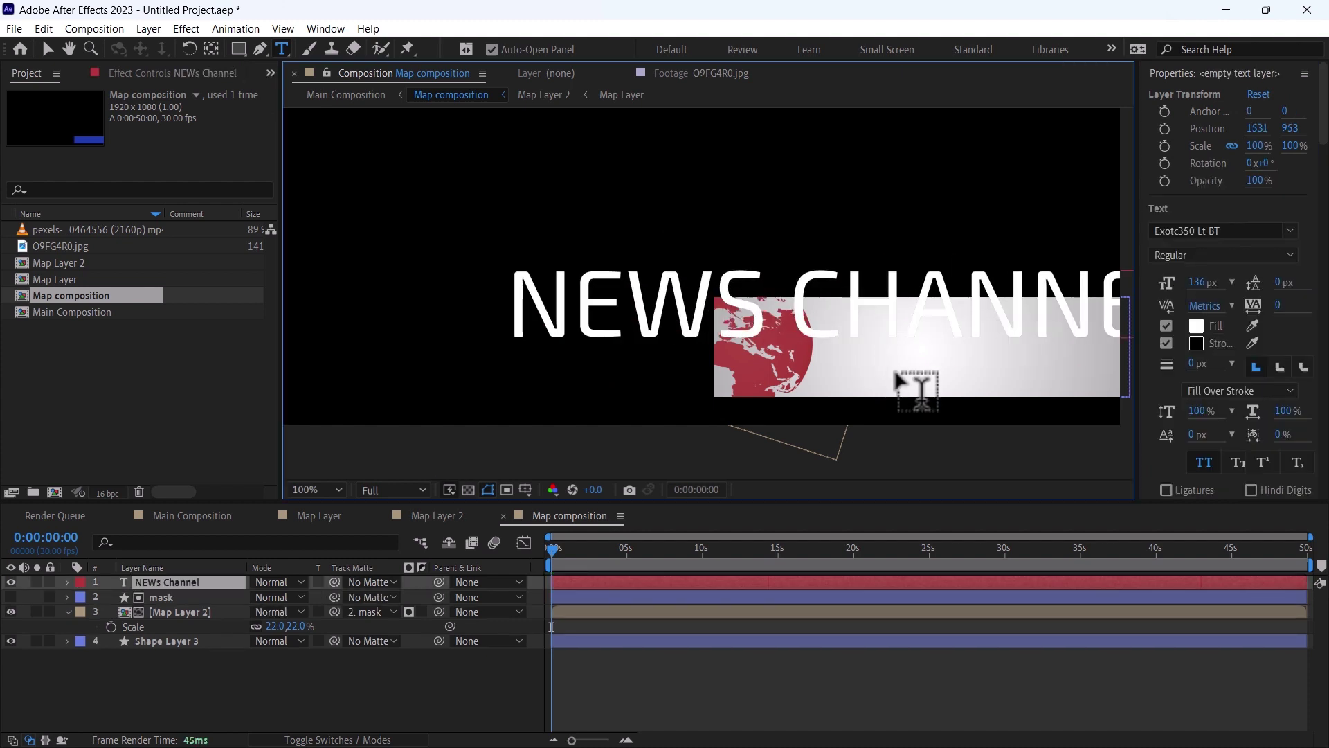
Step: Format the NEWs Channel text in blue Alata at 54 px and place it on the bar beside the globe
{"action": "key", "text": "ctrl+a"}
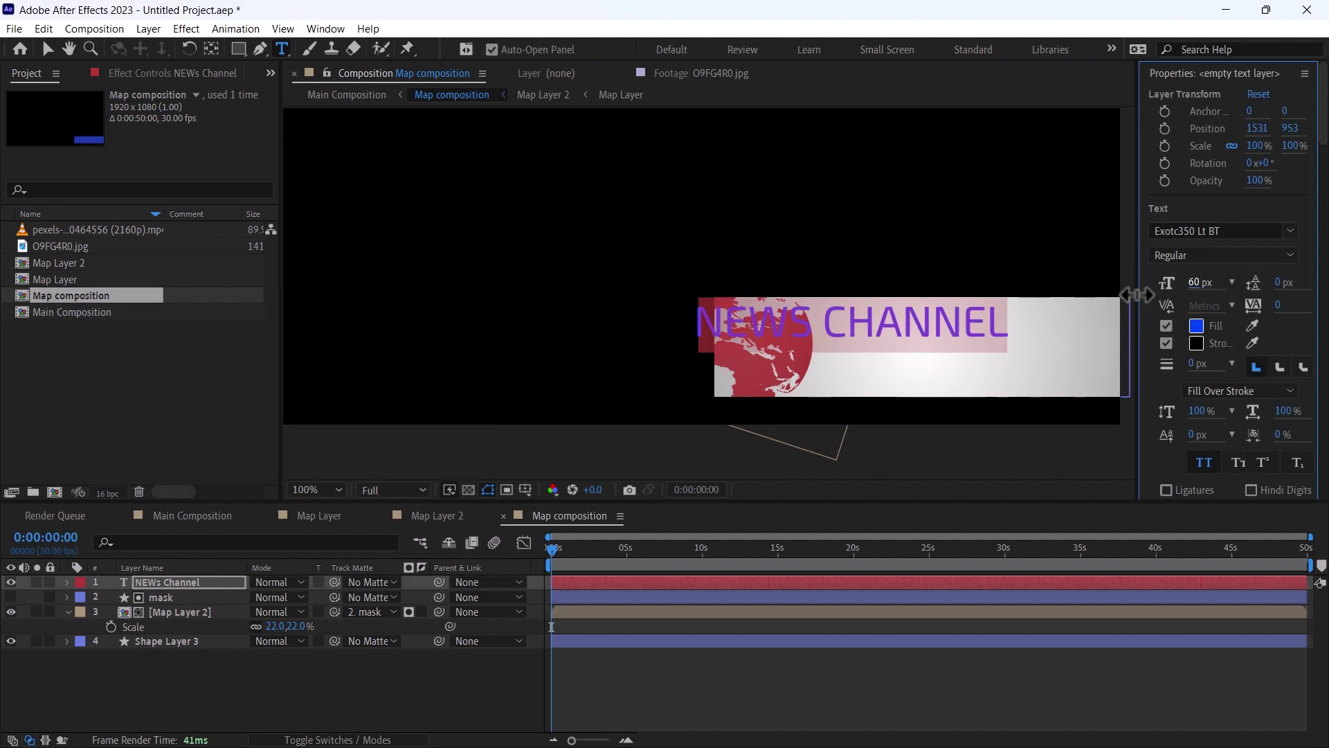
{"action": "left_click", "coordinate": [1193, 230]}
{"action": "type", "text": "n"}
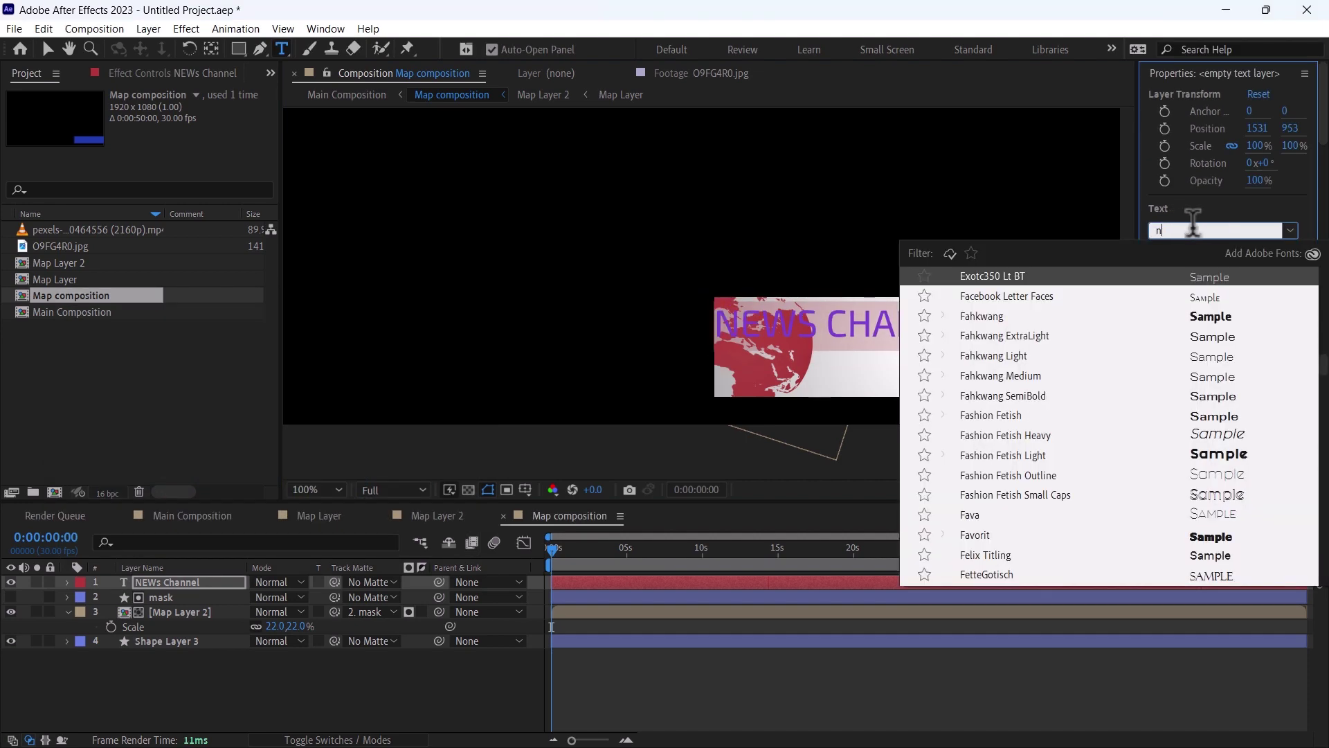
{"action": "type", "text": "exa"}
{"action": "left_click", "coordinate": [1005, 279]}
{"action": "left_click_drag", "start_coordinate": [803, 337], "coordinate": [882, 353]}
{"action": "left_click", "coordinate": [1166, 230]}
{"action": "type", "text": "lato"}
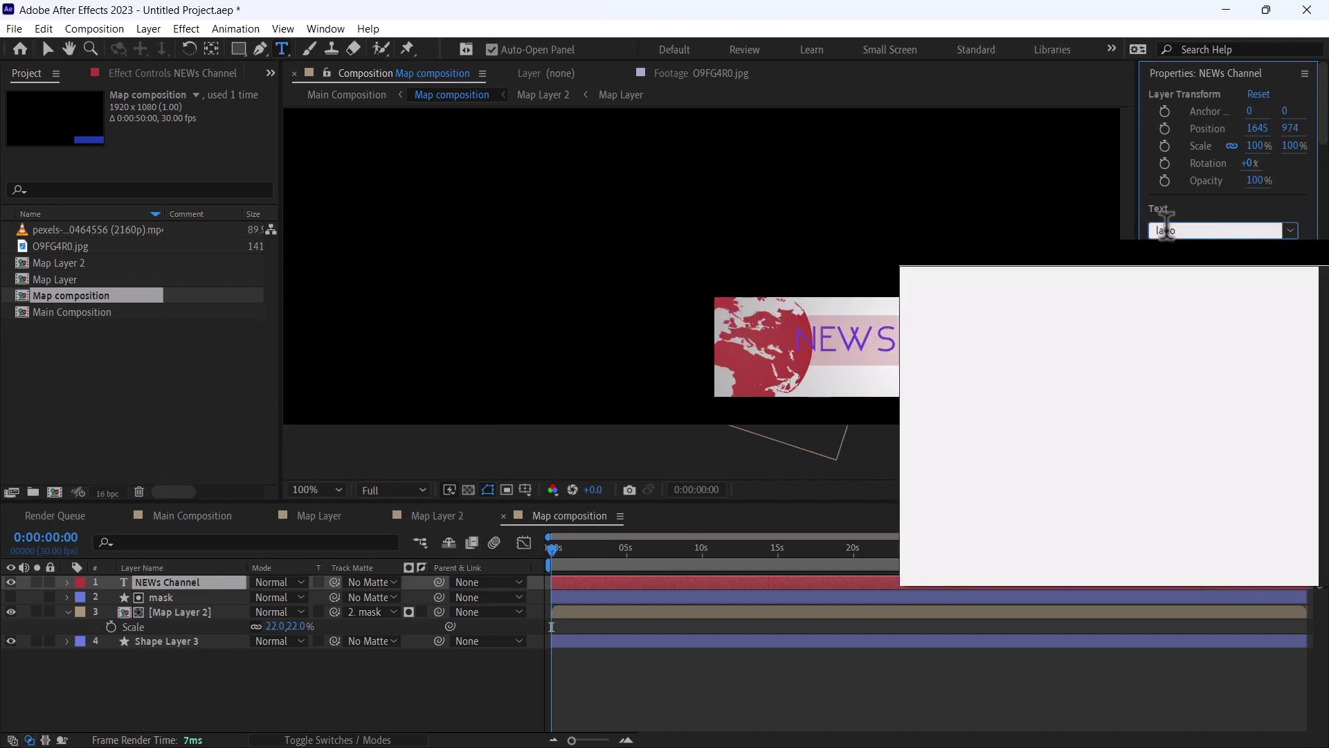
{"action": "double_click", "coordinate": [1195, 230]}
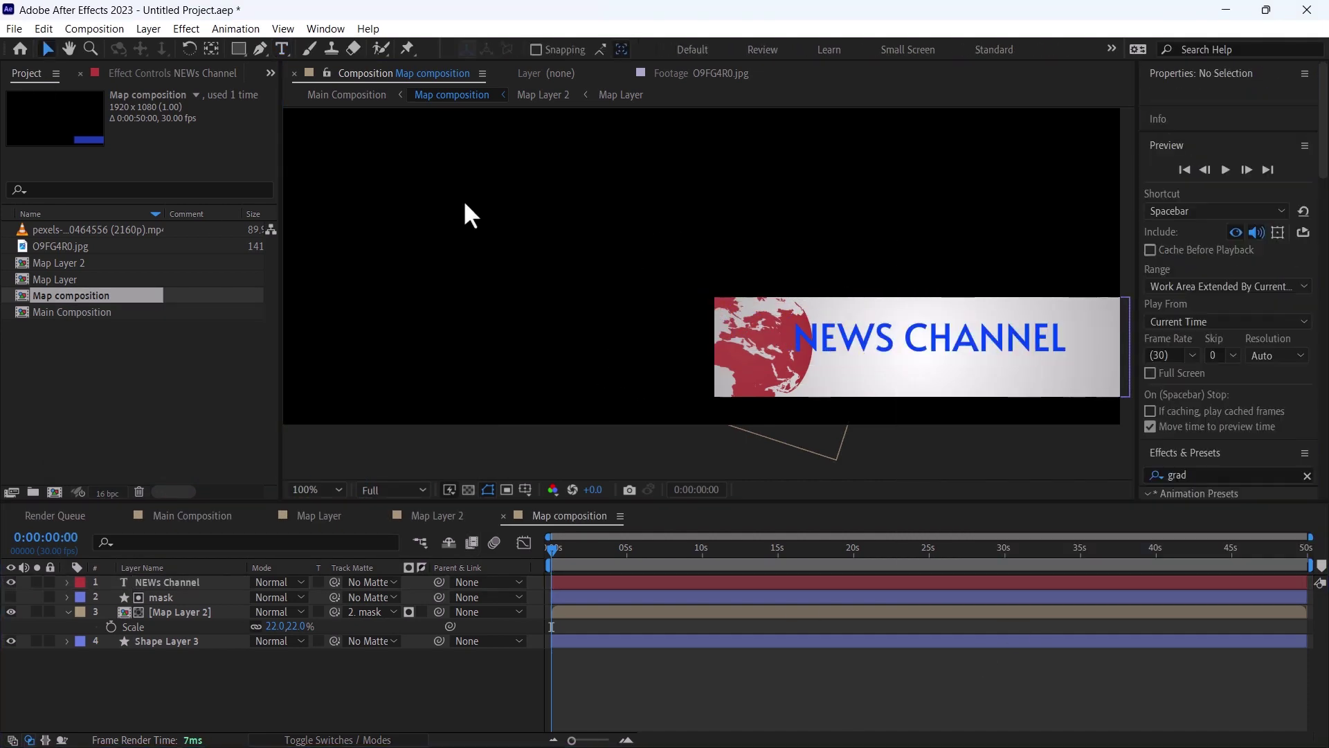
Step: Add a Tracking animator to the NEWs Channel text layer
{"action": "left_click", "coordinate": [67, 582]}
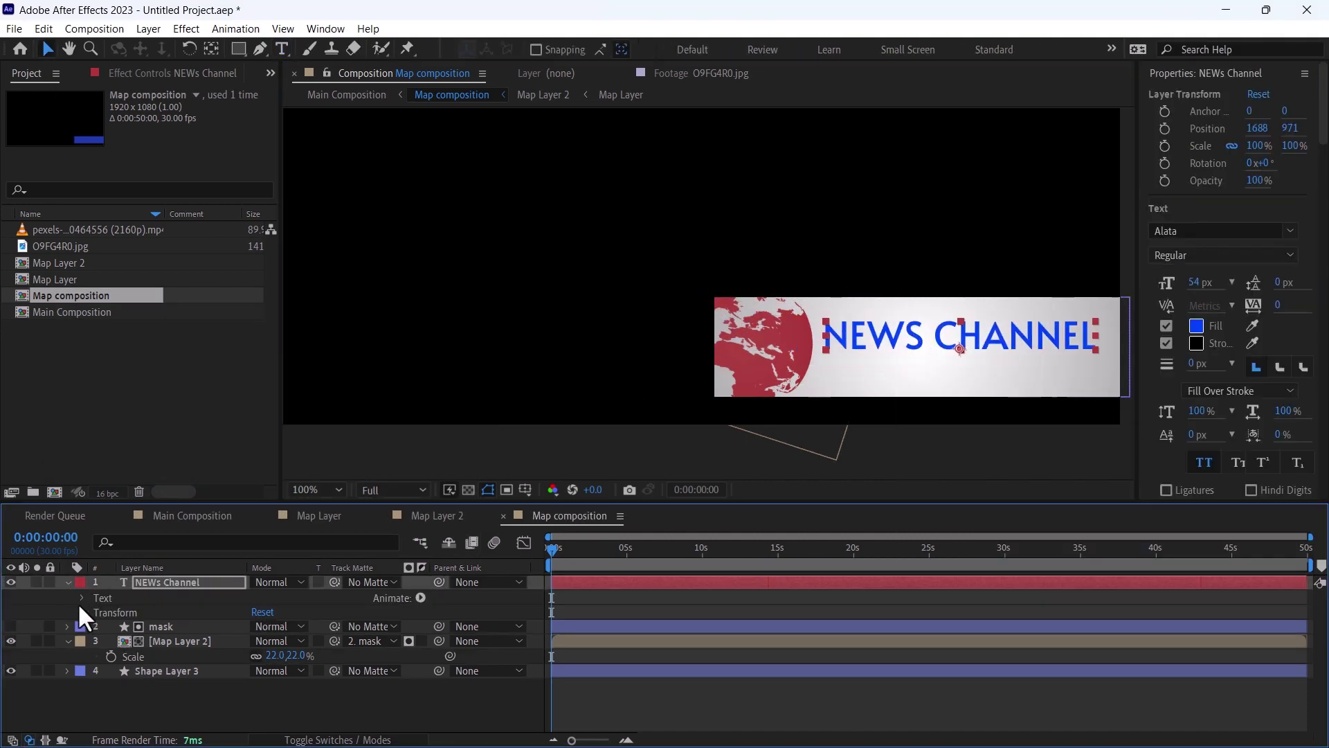
{"action": "left_click", "coordinate": [81, 597]}
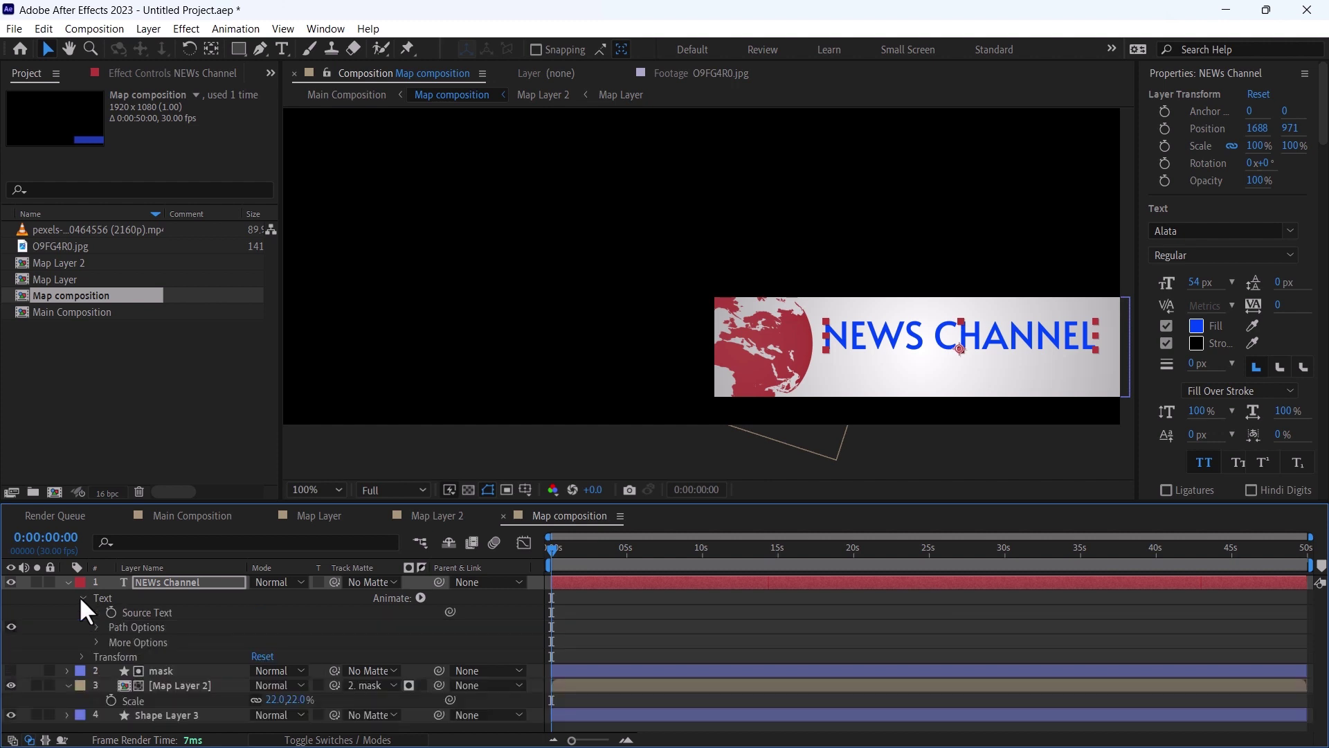
{"action": "left_click", "coordinate": [420, 597]}
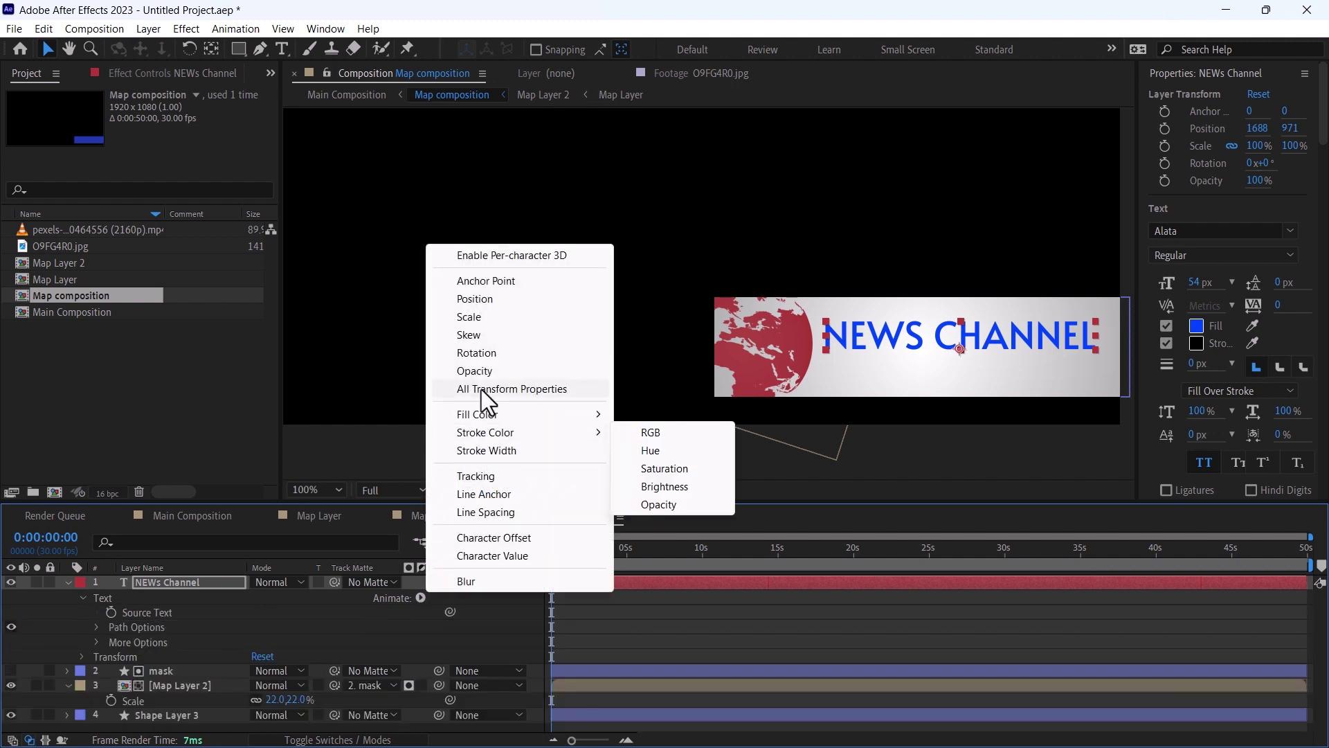
{"action": "left_click", "coordinate": [488, 471]}
{"action": "scroll", "coordinate": [133, 649], "scroll_direction": "down", "scroll_amount": 2}
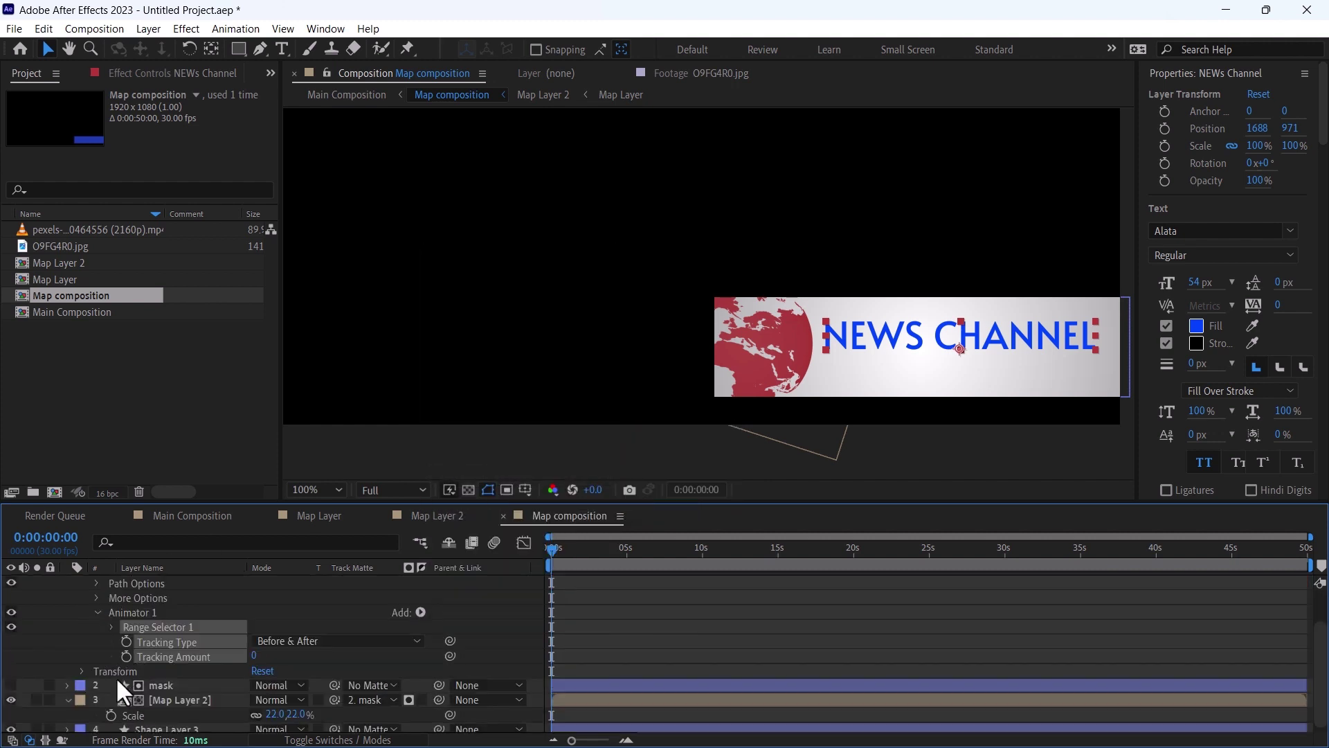
Step: In the text animator's Range Selector advanced settings, set Based On to Characters Excluding Spaces and Shape to Ramp Up
{"action": "left_click", "coordinate": [77, 654]}
{"action": "scroll", "coordinate": [98, 649], "scroll_direction": "down", "scroll_amount": 1}
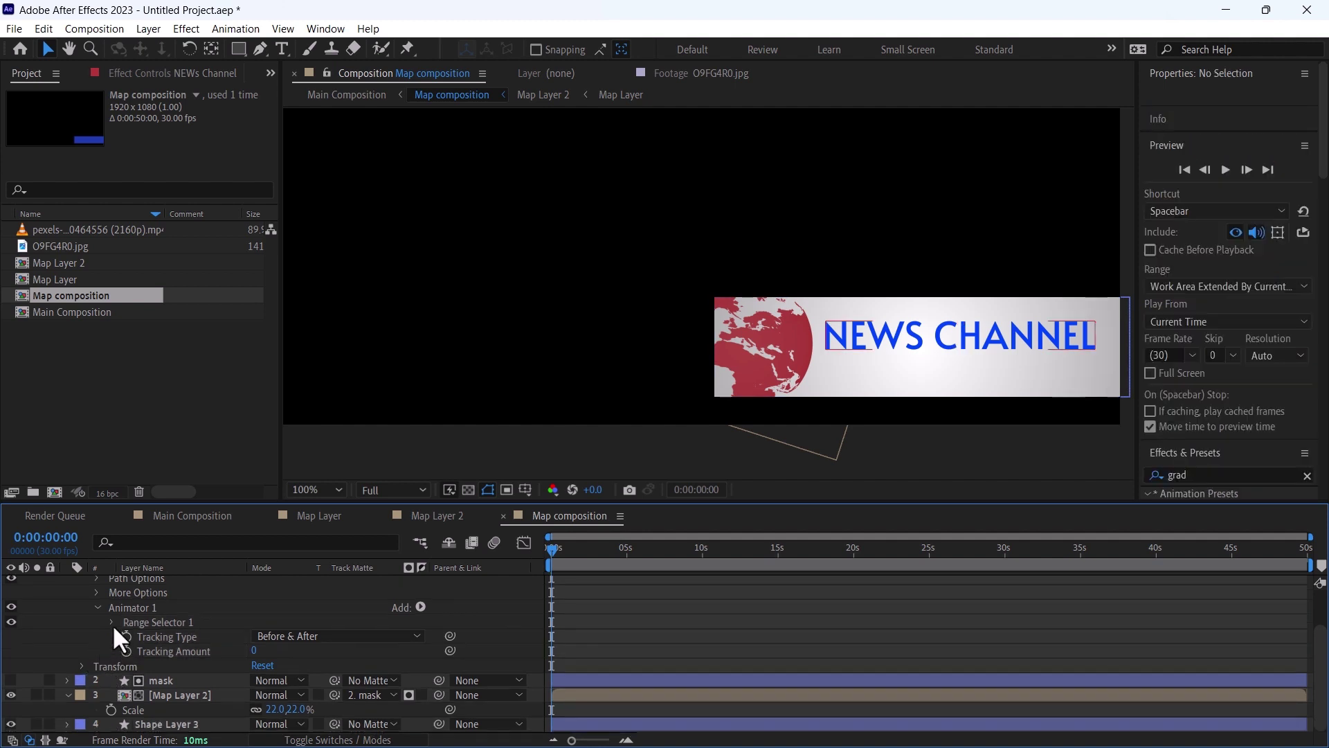
{"action": "left_click", "coordinate": [111, 622]}
{"action": "scroll", "coordinate": [118, 631], "scroll_direction": "down", "scroll_amount": 1}
{"action": "left_click", "coordinate": [126, 636]}
{"action": "scroll", "coordinate": [126, 637], "scroll_direction": "down", "scroll_amount": 1}
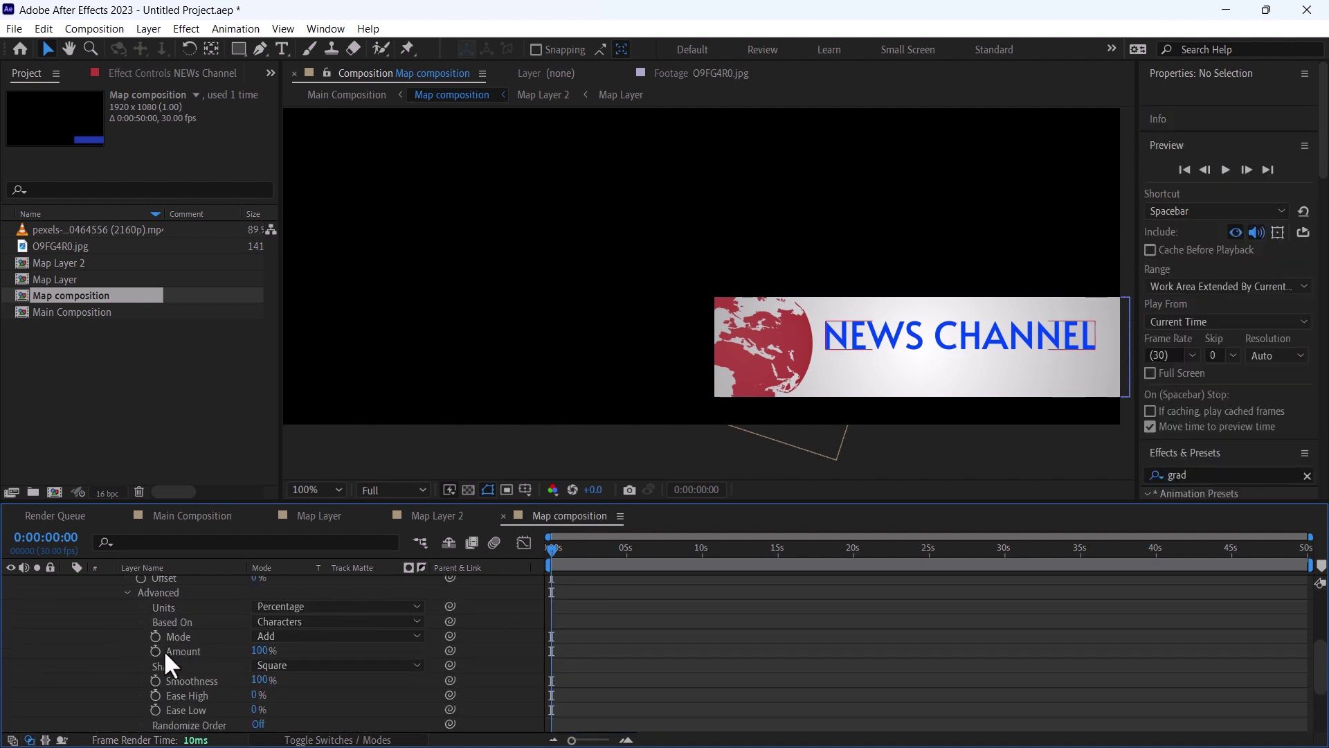
{"action": "left_click", "coordinate": [316, 622]}
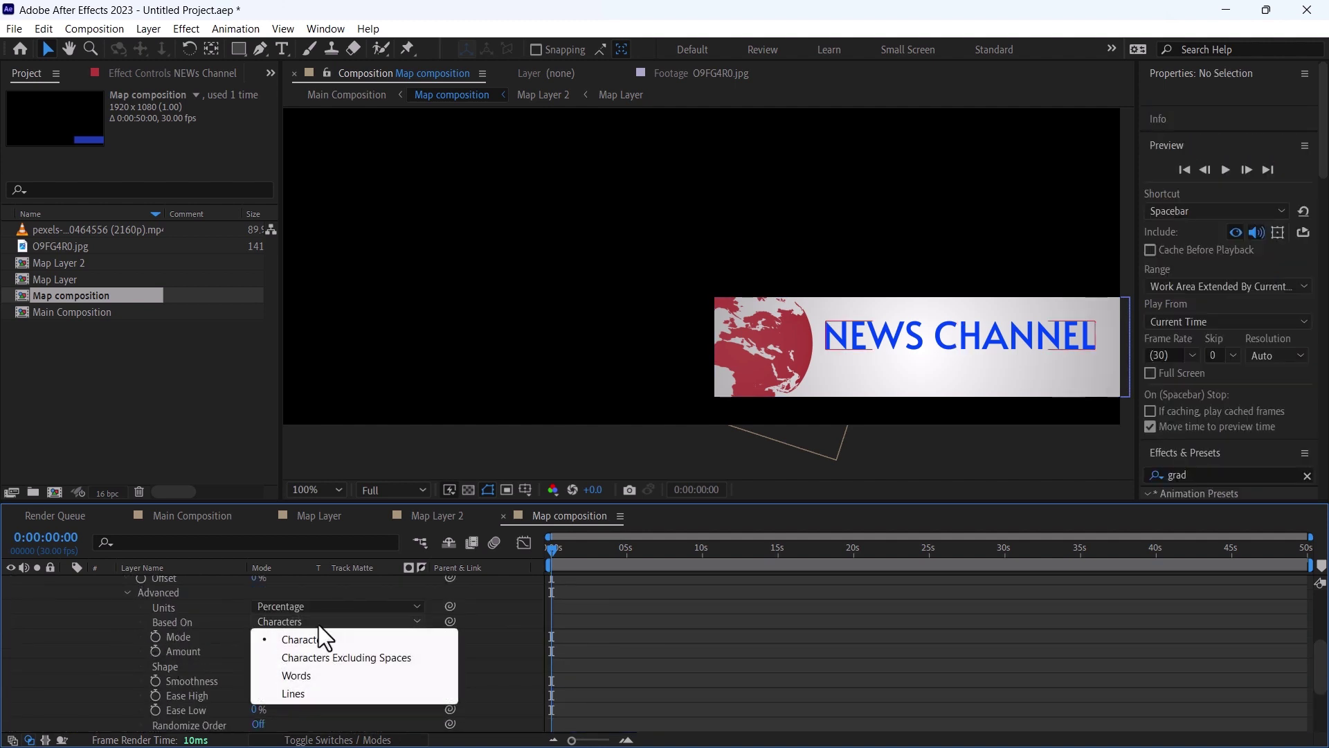
{"action": "left_click", "coordinate": [336, 657]}
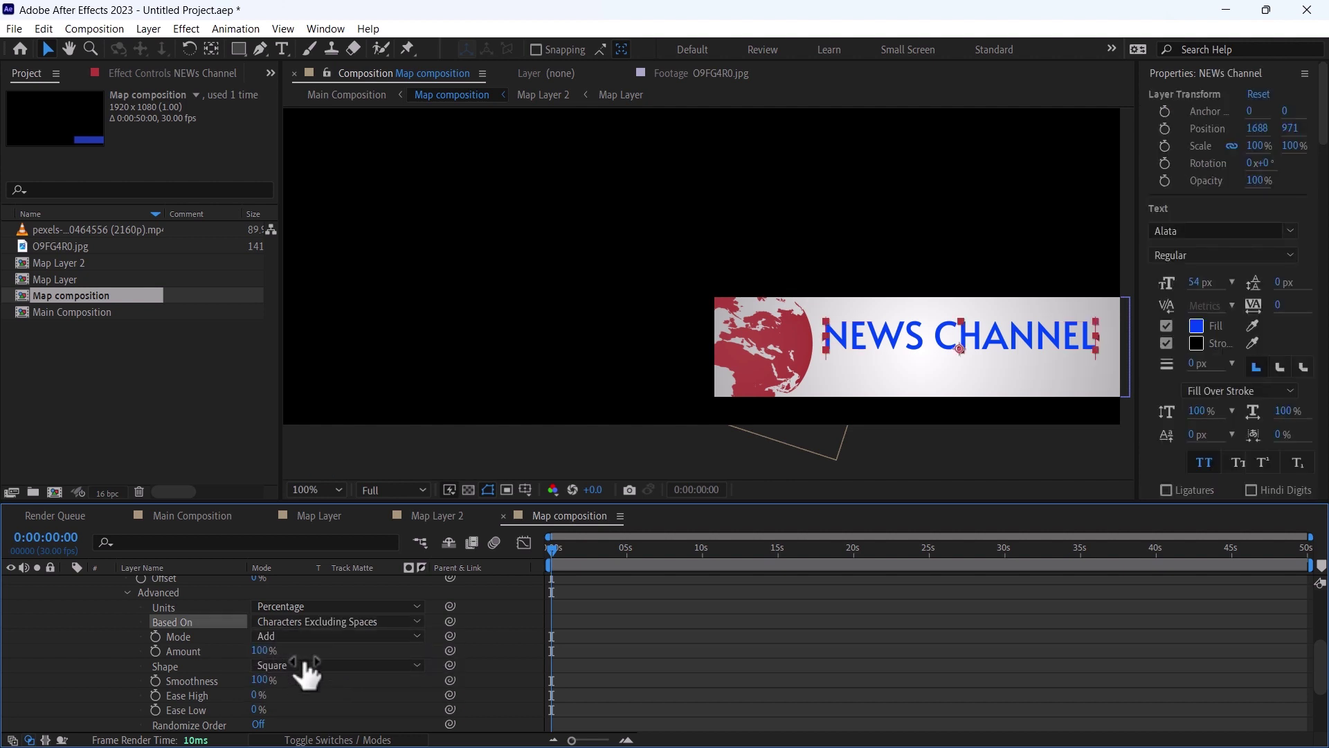
{"action": "left_click", "coordinate": [305, 666]}
{"action": "left_click", "coordinate": [316, 580]}
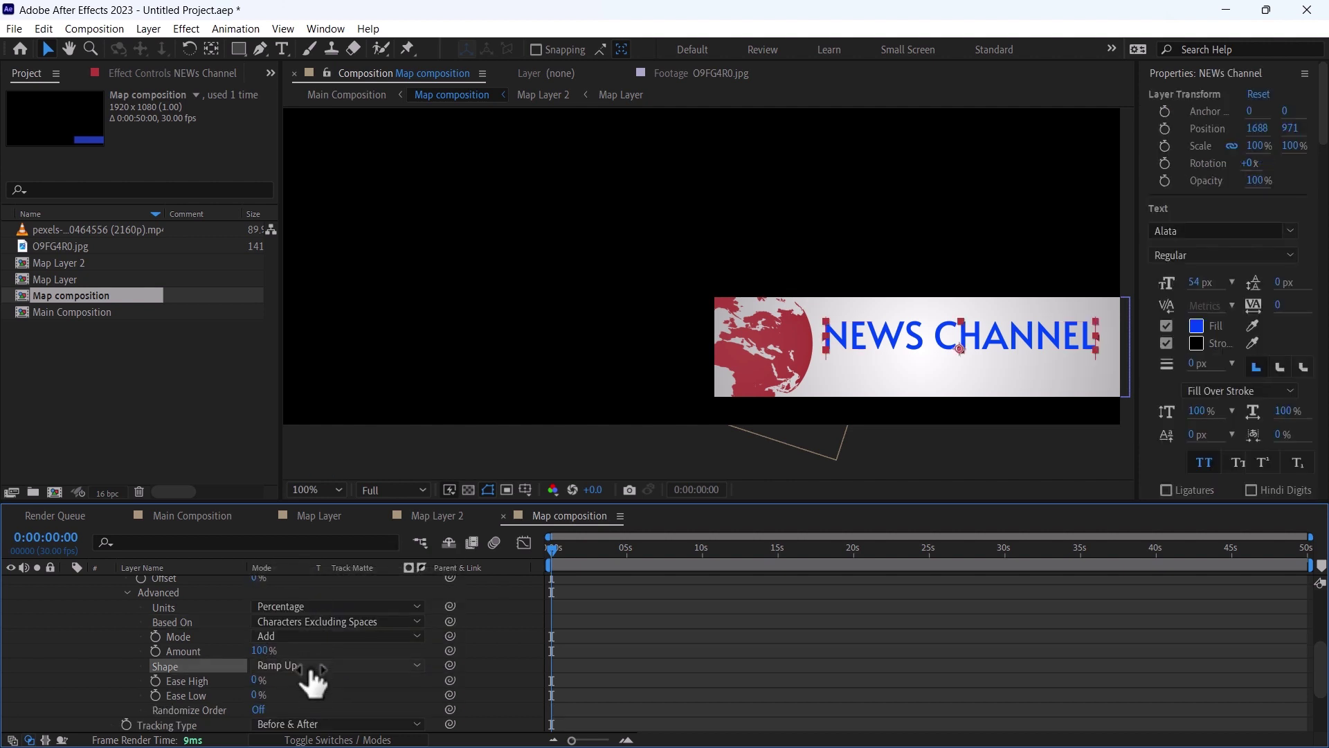
{"action": "scroll", "coordinate": [311, 691], "scroll_direction": "up", "scroll_amount": 1}
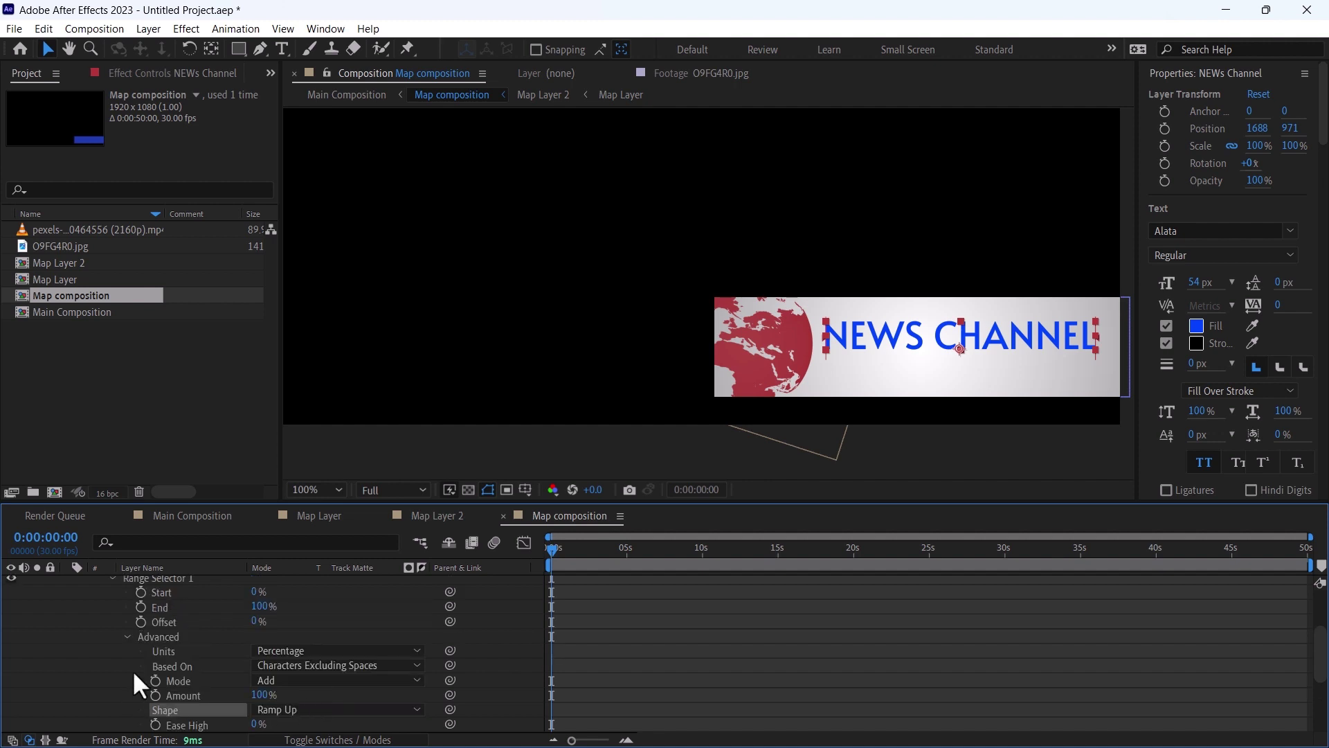
{"action": "left_click", "coordinate": [127, 637]}
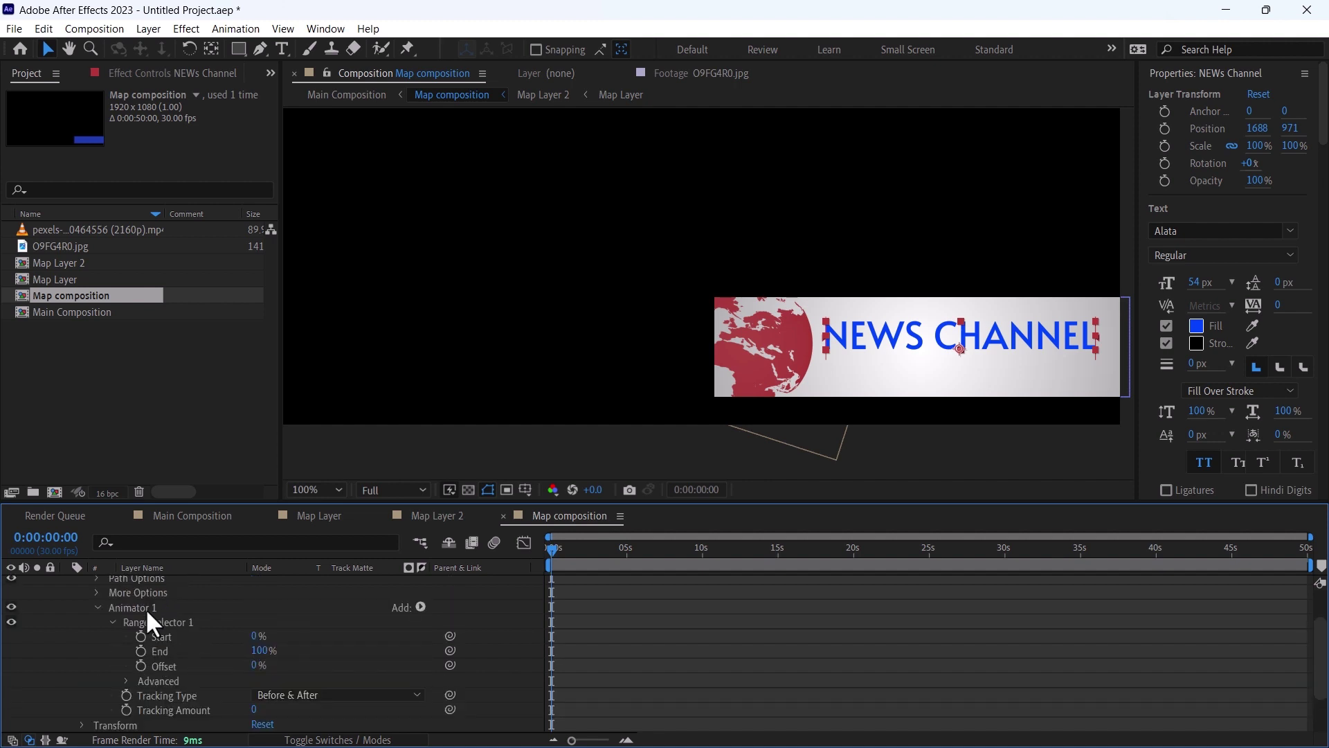
Step: Add Scale, Opacity and Blur properties to the NEWs Channel text layer's Animator 1
{"action": "left_click", "coordinate": [420, 607]}
{"action": "mouse_move", "coordinate": [471, 612]}
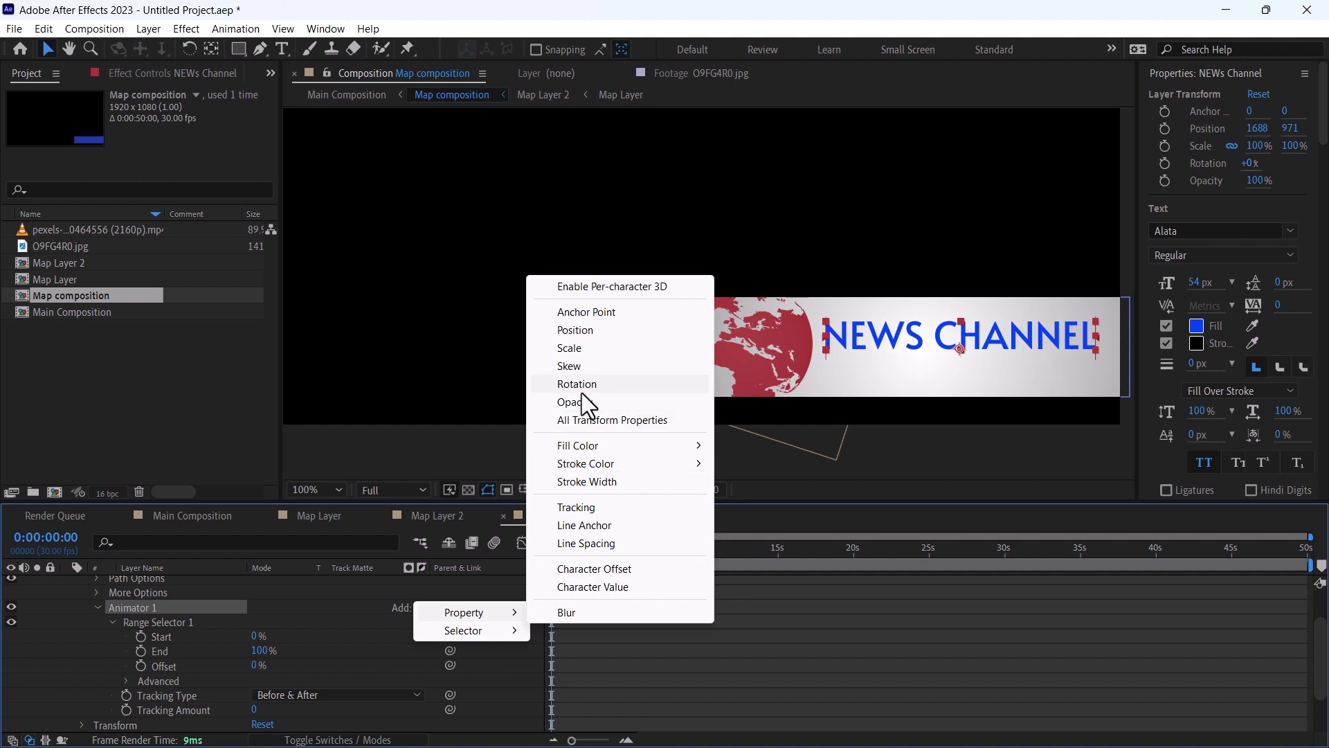
{"action": "left_click", "coordinate": [582, 349]}
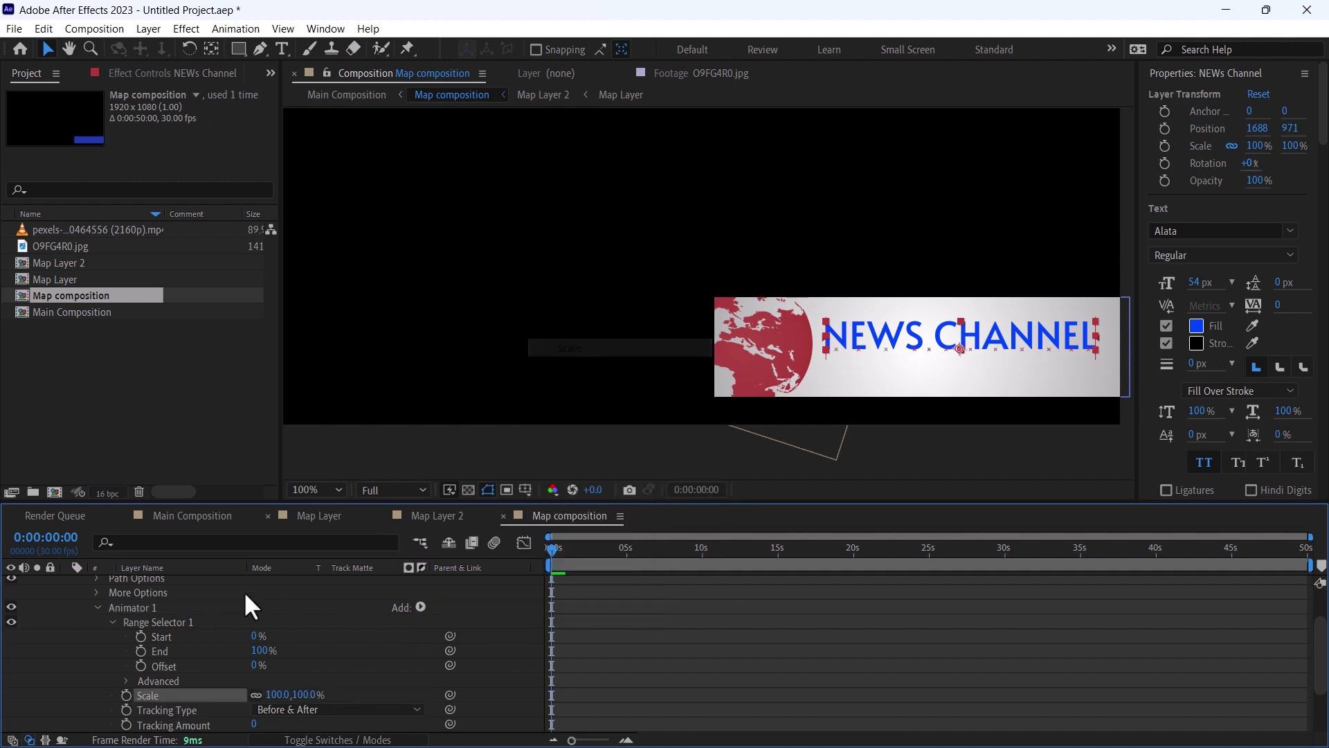
{"action": "left_click", "coordinate": [420, 607]}
{"action": "mouse_move", "coordinate": [484, 613]}
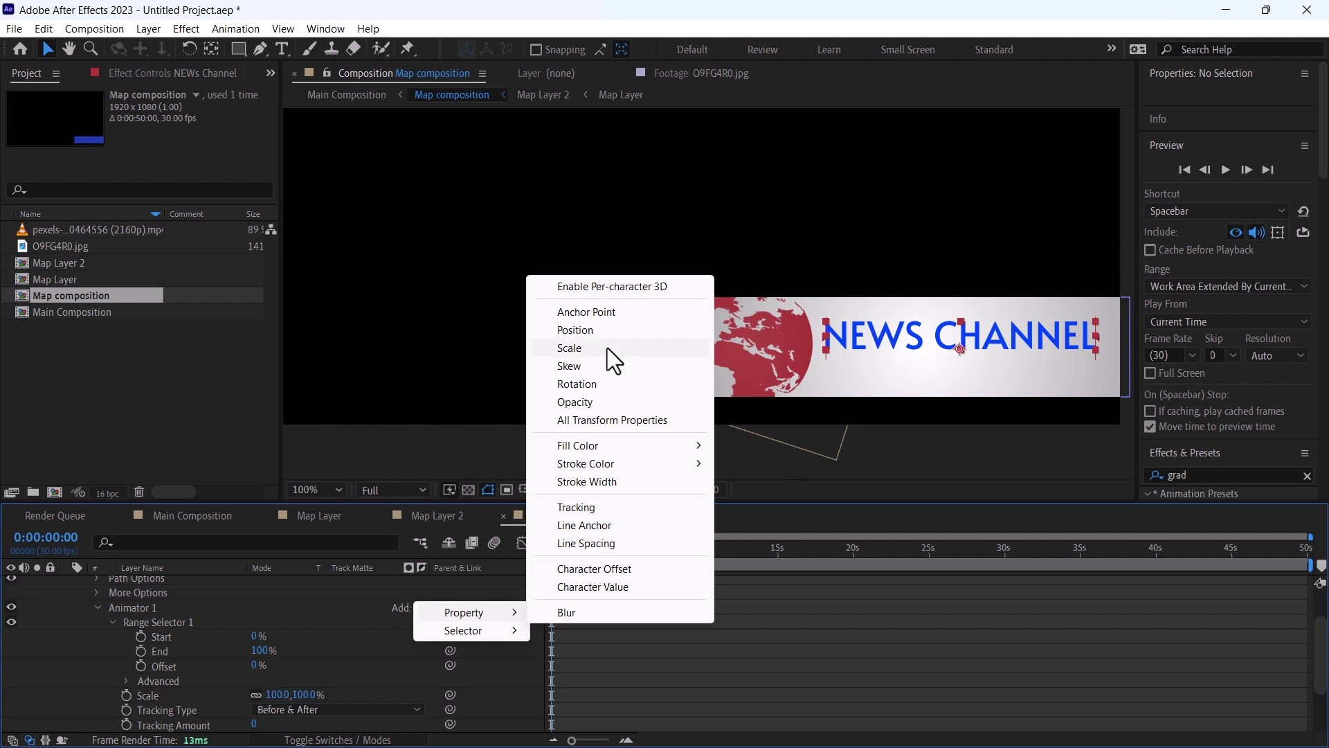
{"action": "left_click", "coordinate": [588, 402]}
{"action": "left_click", "coordinate": [420, 607]}
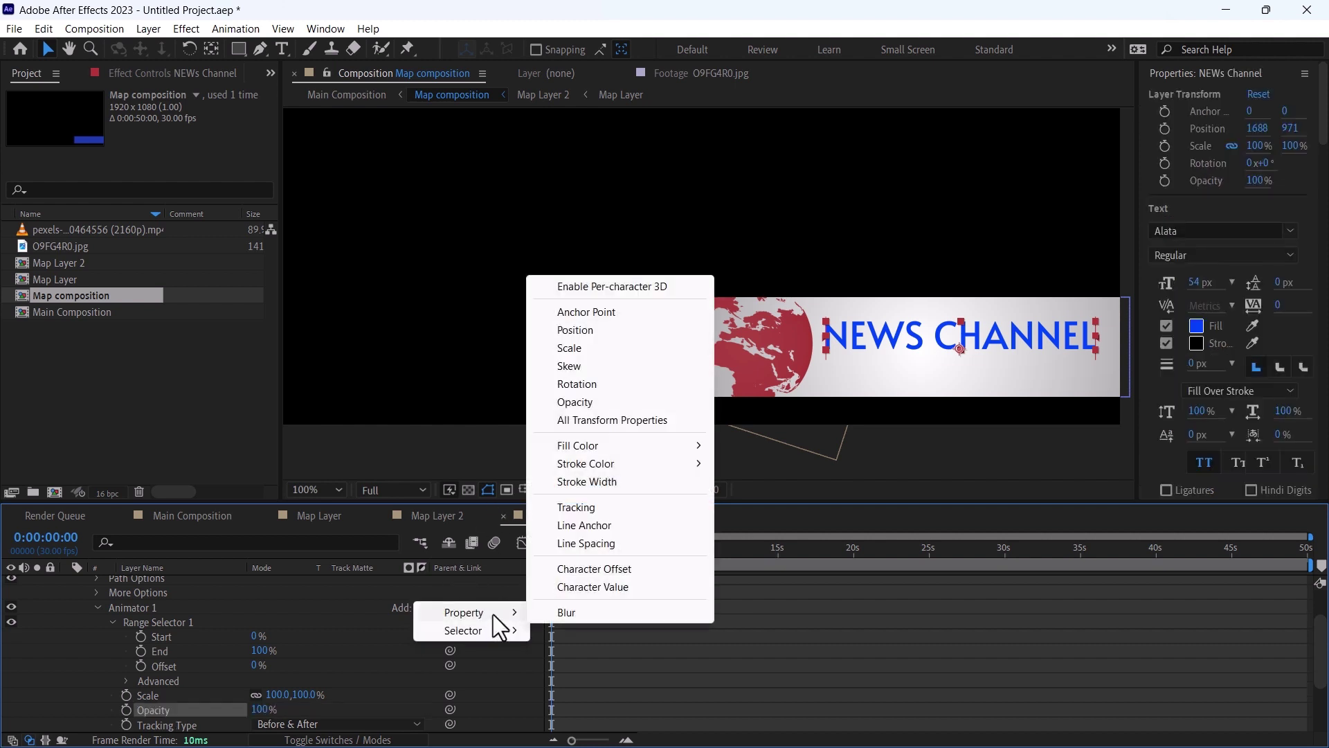
{"action": "left_click", "coordinate": [565, 611]}
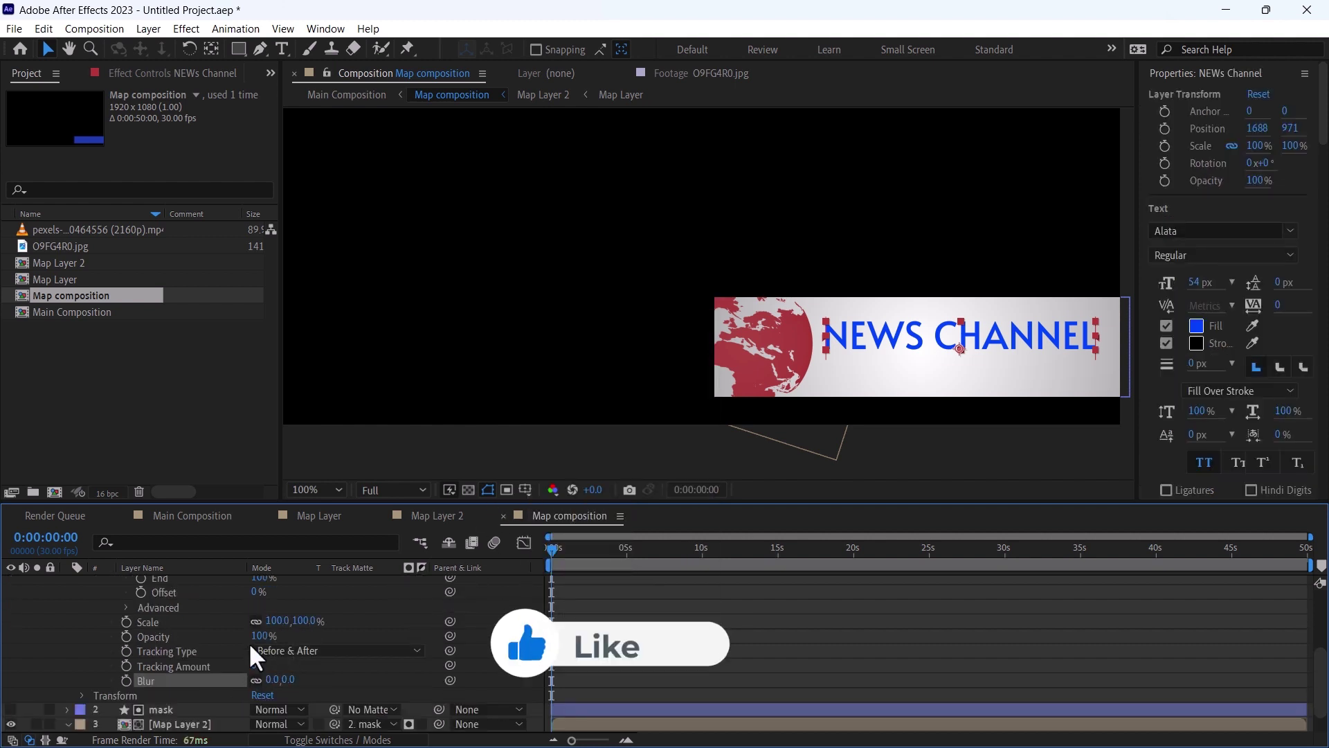
Step: Set the animator's Opacity to 0%, Scale to 450% and Blur to 5
{"action": "left_click", "coordinate": [265, 636]}
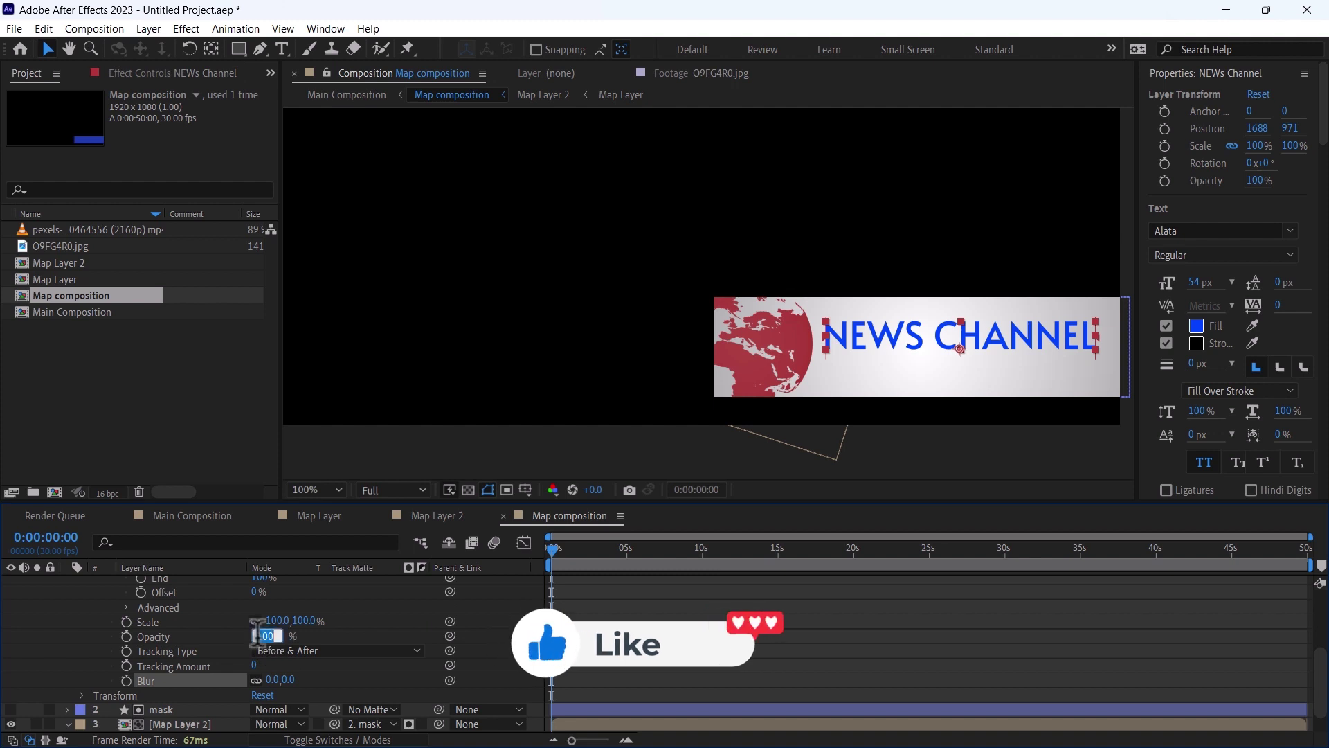
{"action": "type", "text": "0"}
{"action": "key", "text": "Return"}
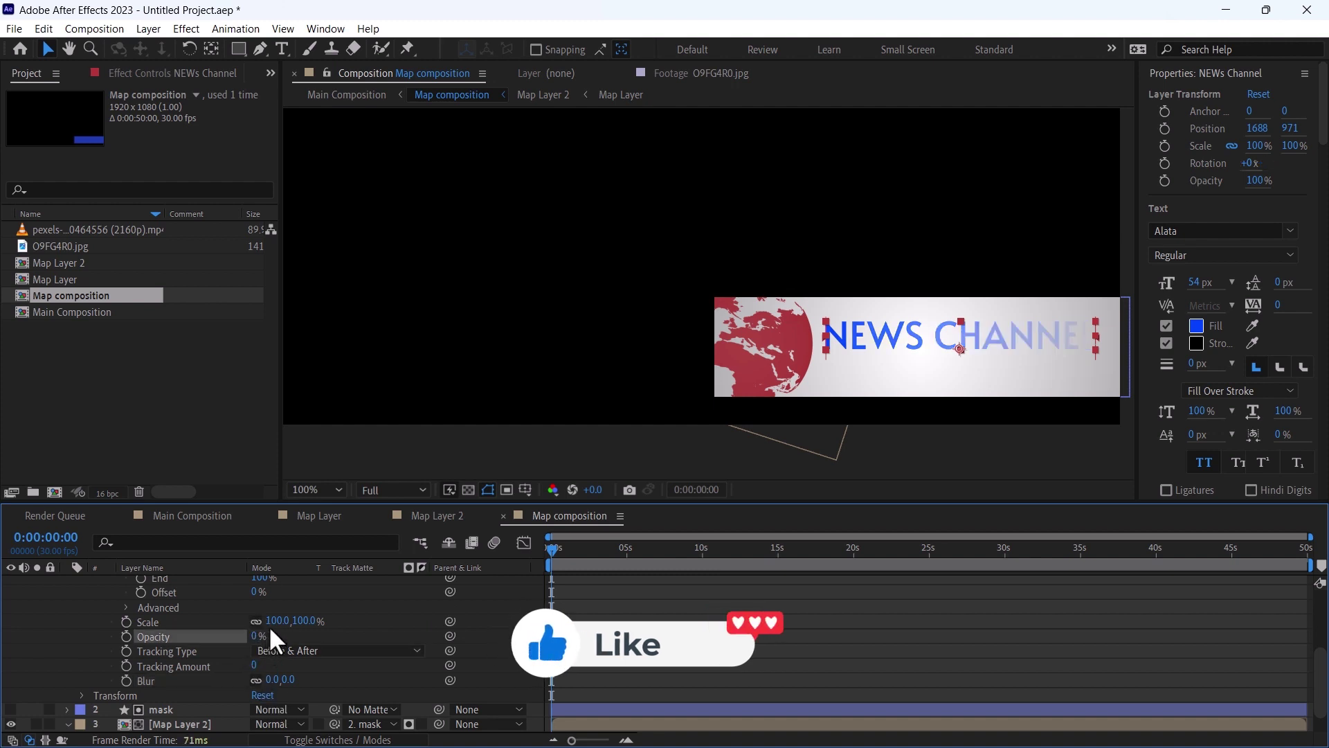
{"action": "left_click", "coordinate": [274, 622]}
{"action": "type", "text": "450"}
{"action": "key", "text": "Return"}
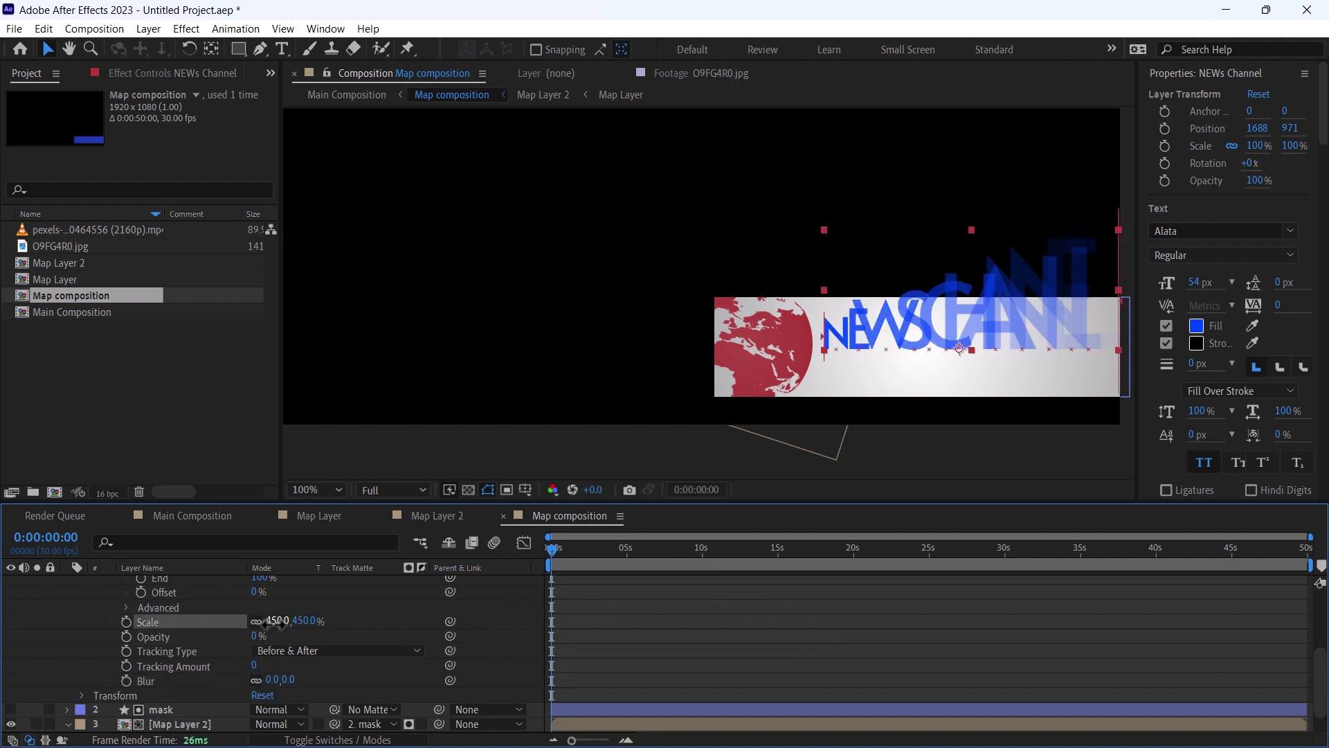
{"action": "left_click", "coordinate": [275, 680]}
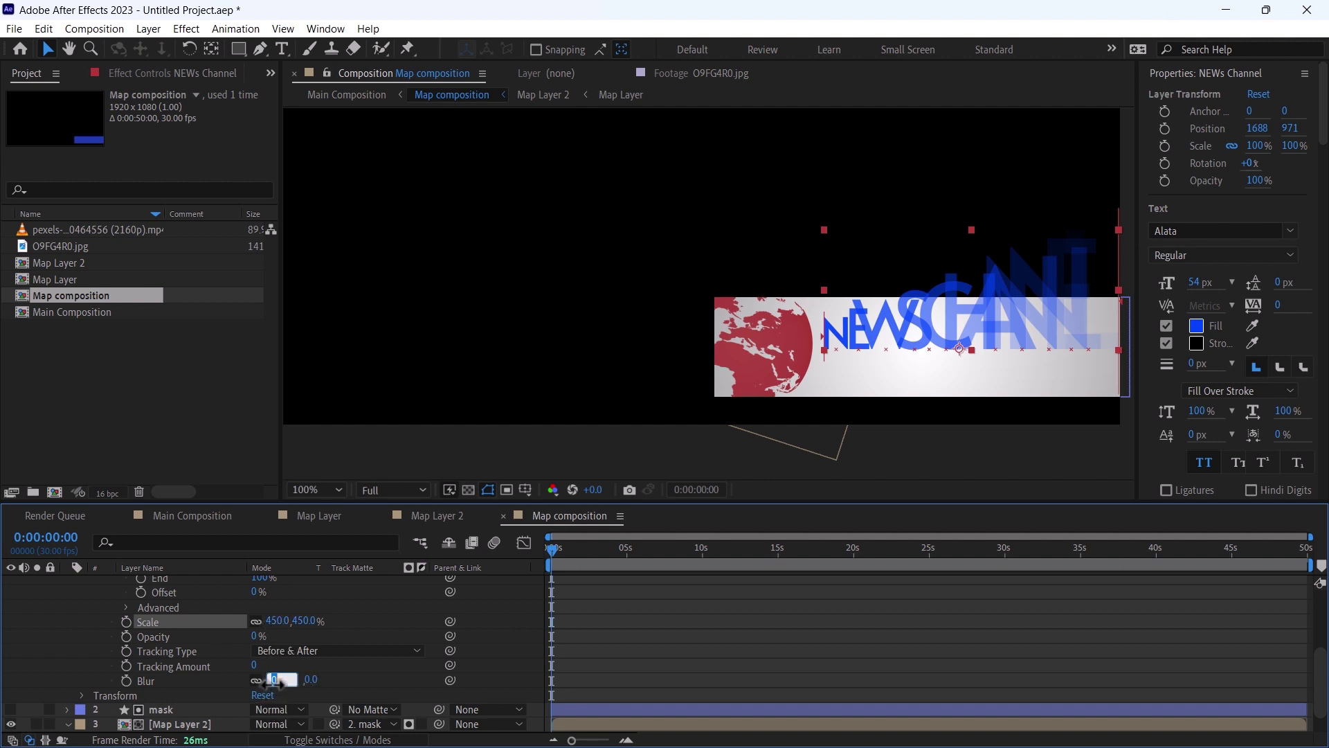
{"action": "type", "text": "5"}
{"action": "key", "text": "Return"}
Step: Set the Range Selector's End to 32% and keyframe its Offset from -43% at the start to 100% at 0:00:01:01
{"action": "scroll", "coordinate": [277, 682], "scroll_direction": "up", "scroll_amount": 3}
{"action": "left_click_drag", "start_coordinate": [257, 622], "coordinate": [177, 635]}
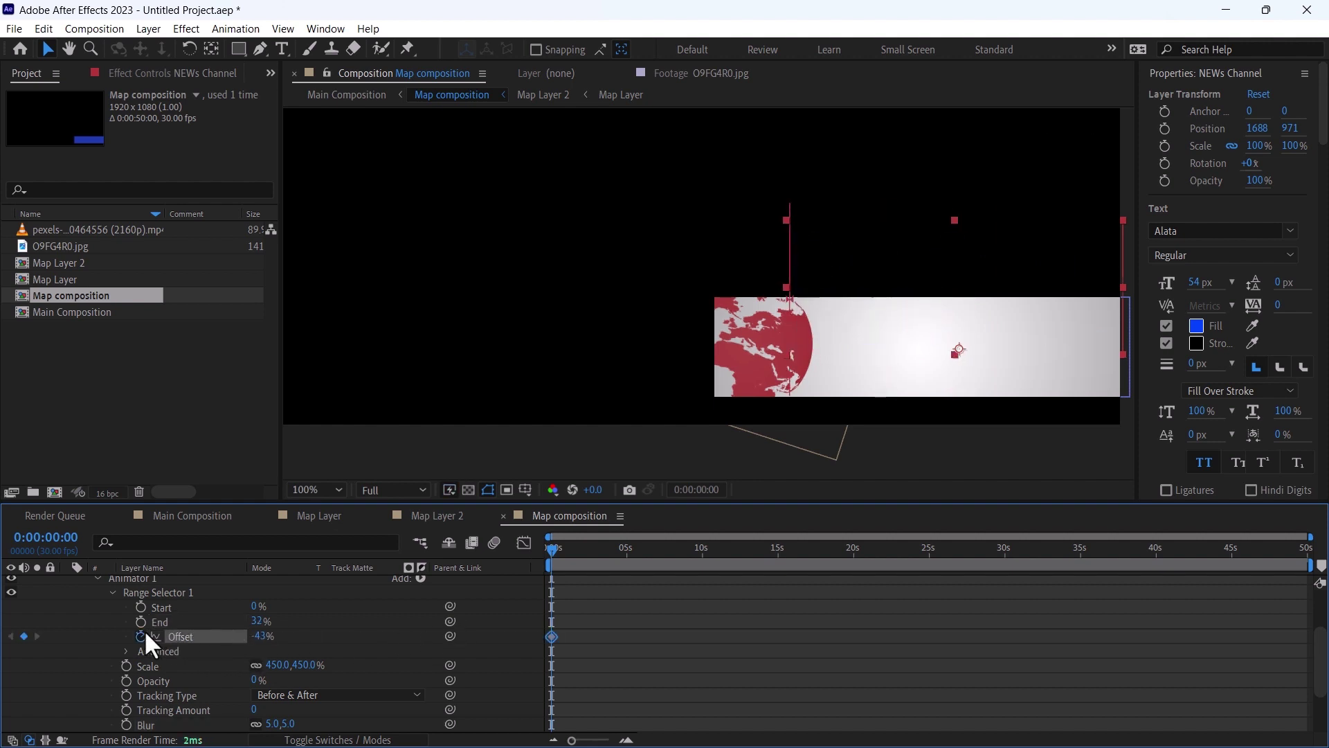
{"action": "left_click_drag", "start_coordinate": [544, 554], "coordinate": [566, 551]}
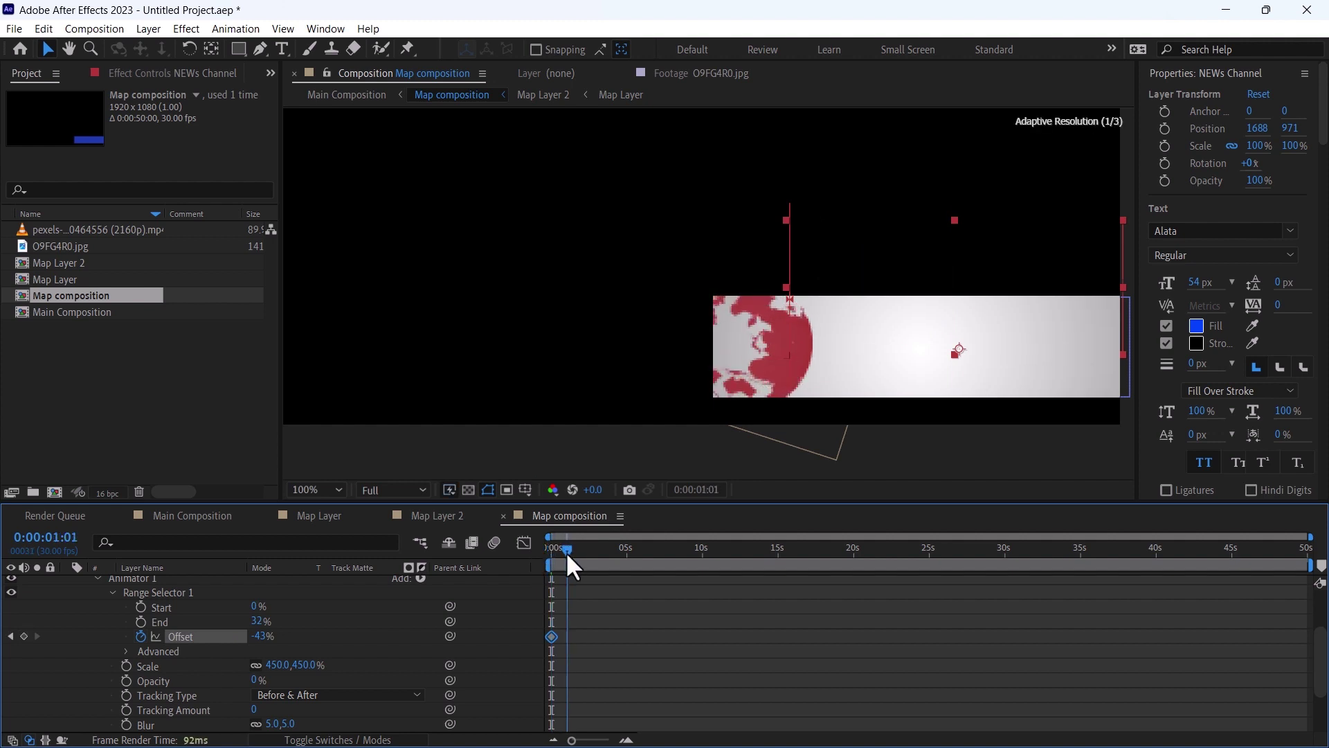
{"action": "left_click_drag", "start_coordinate": [271, 635], "coordinate": [400, 625]}
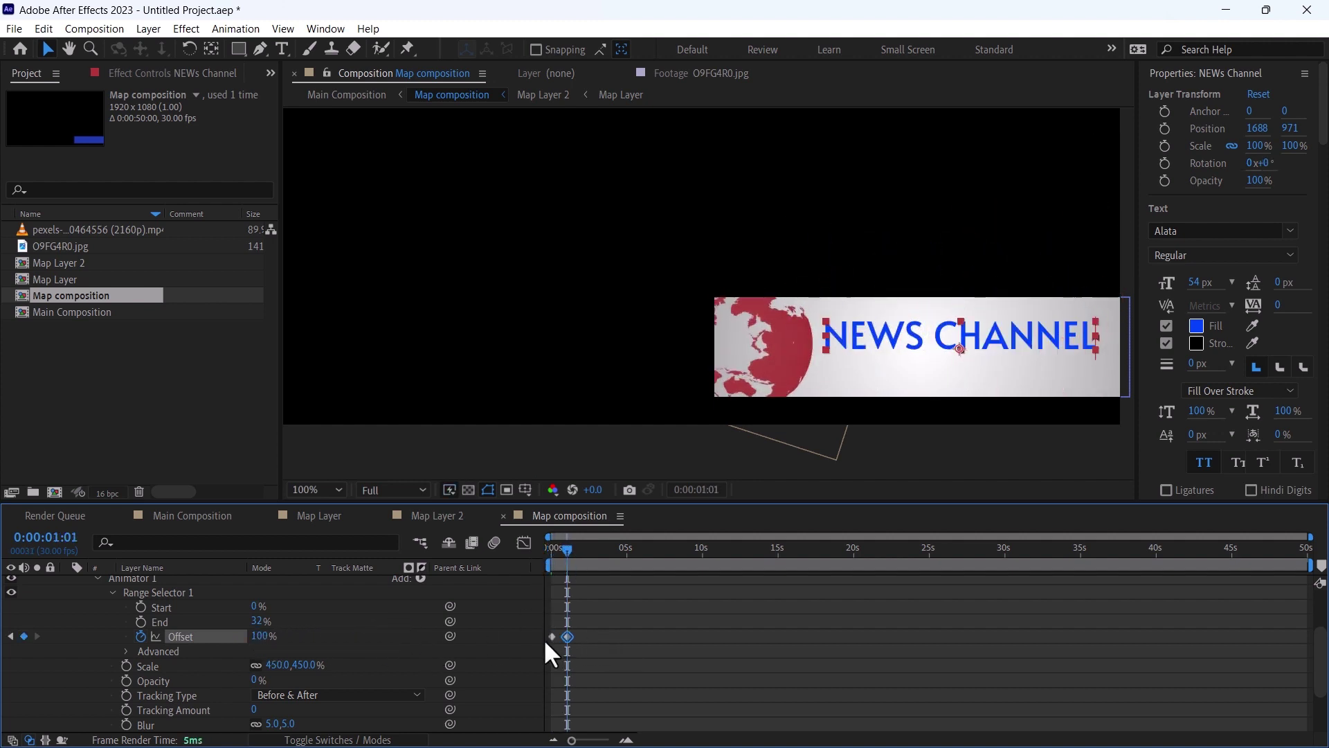
{"action": "scroll", "coordinate": [547, 638], "scroll_direction": "up", "scroll_amount": 3}
{"action": "left_click_drag", "start_coordinate": [697, 621], "coordinate": [544, 662]}
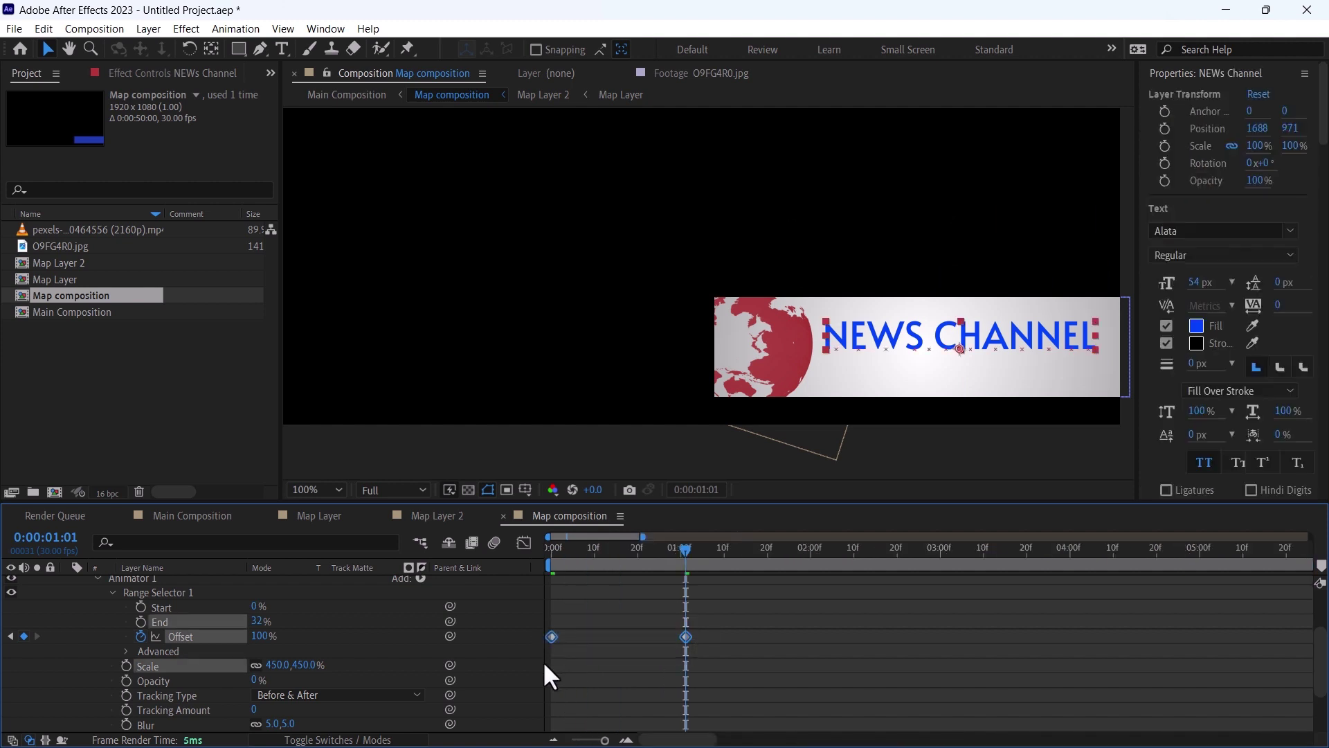
{"action": "left_click", "coordinate": [560, 658]}
{"action": "scroll", "coordinate": [65, 583], "scroll_direction": "up", "scroll_amount": 3}
{"action": "left_click", "coordinate": [65, 583]}
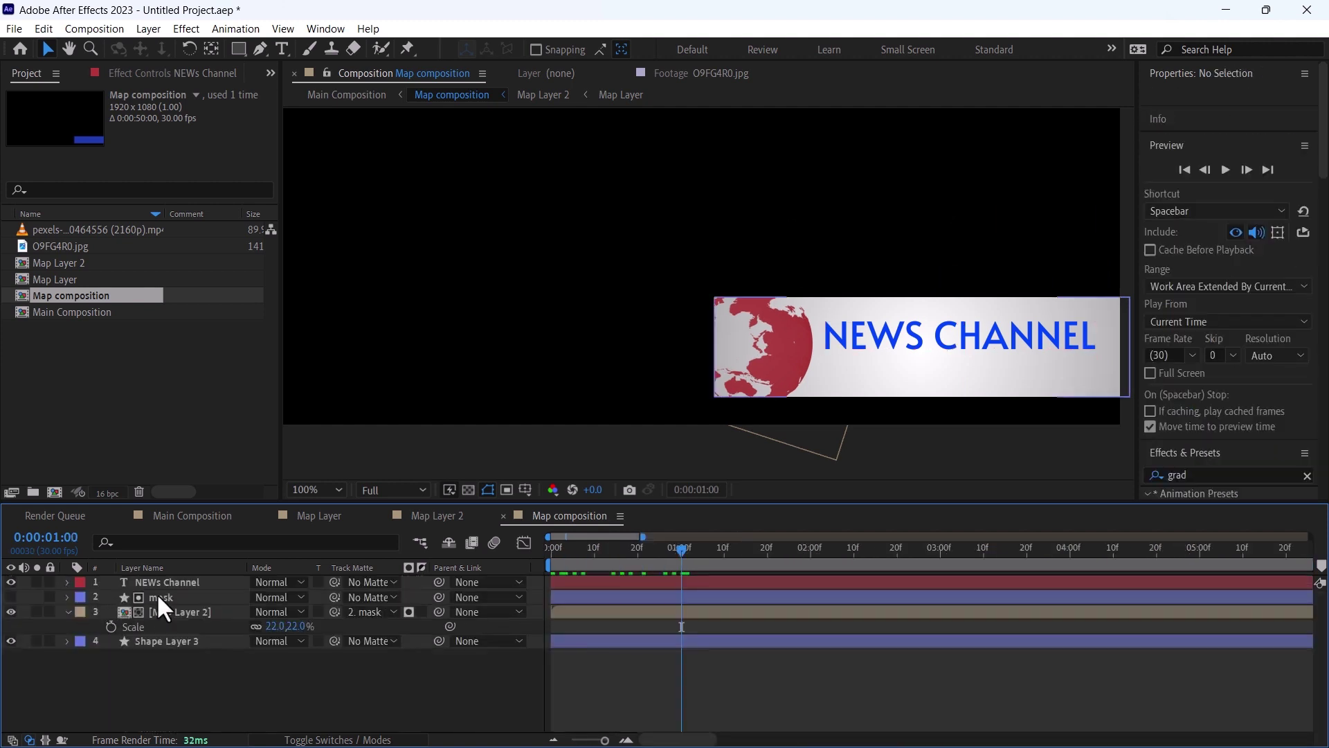
Step: Duplicate the mask layer, place the copy above the NEWs Channel text, and use it as that text's track matte
{"action": "left_click", "coordinate": [158, 597]}
{"action": "key", "text": "ctrl+d"}
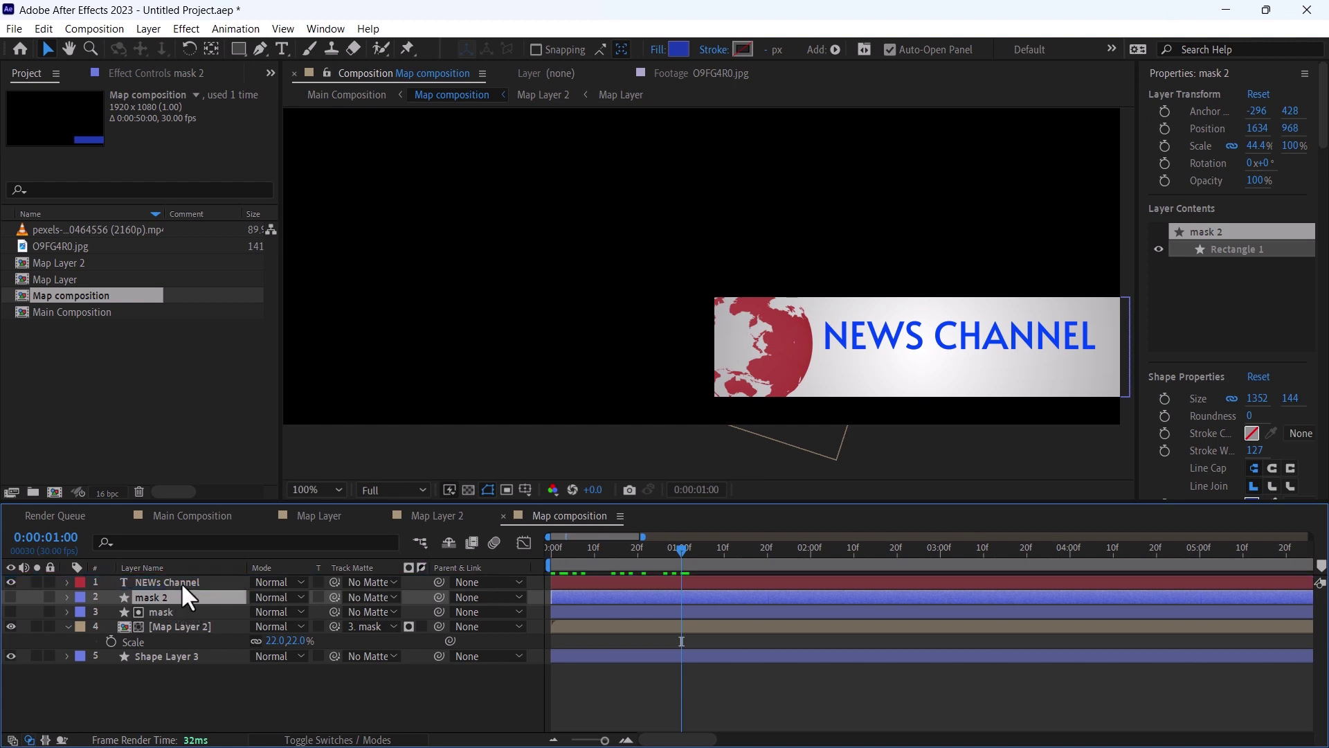
{"action": "left_click_drag", "start_coordinate": [181, 582], "coordinate": [183, 580]}
{"action": "left_click", "coordinate": [195, 597]}
{"action": "left_click_drag", "start_coordinate": [335, 596], "coordinate": [222, 579]}
{"action": "left_click_drag", "start_coordinate": [682, 551], "coordinate": [599, 558]}
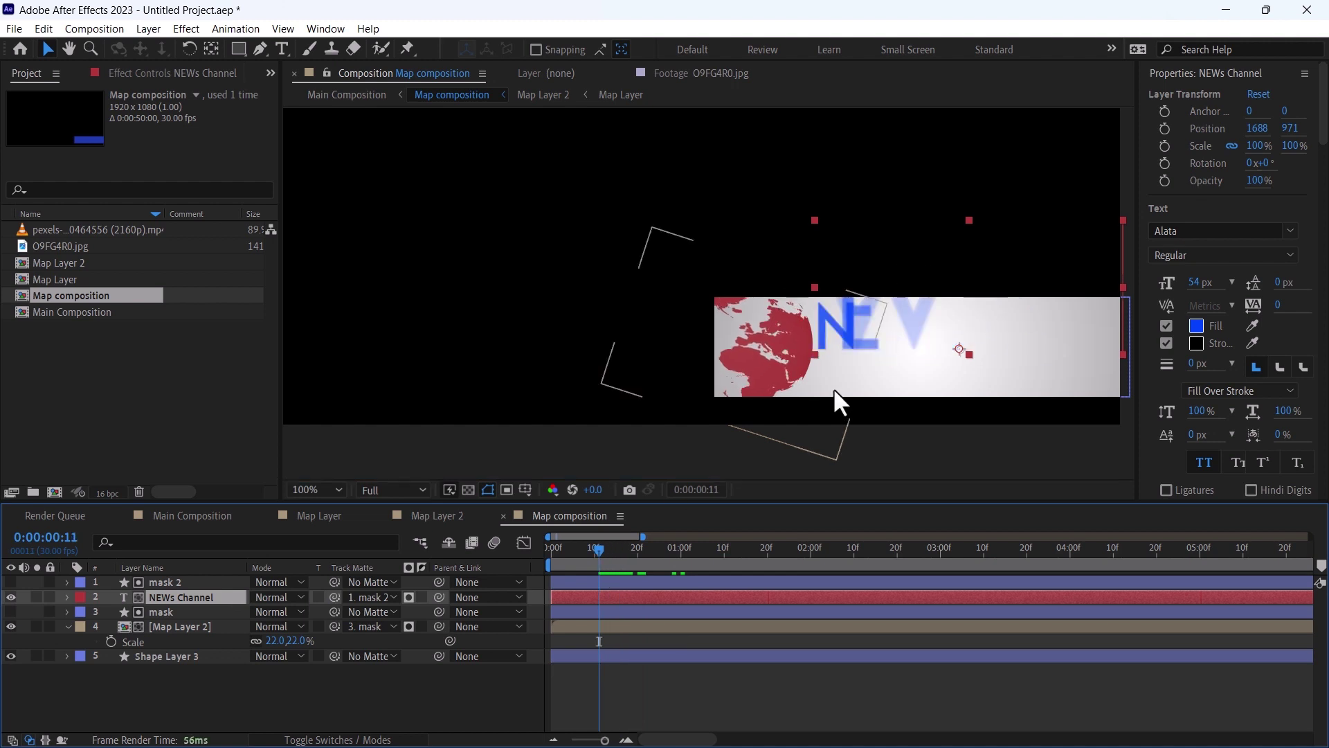
Step: In Main Composition, add a text layer reading "THIS HEADLINE IS CREATED IN AFTER EFFECTS" near the blue bar
{"action": "left_click", "coordinate": [374, 97]}
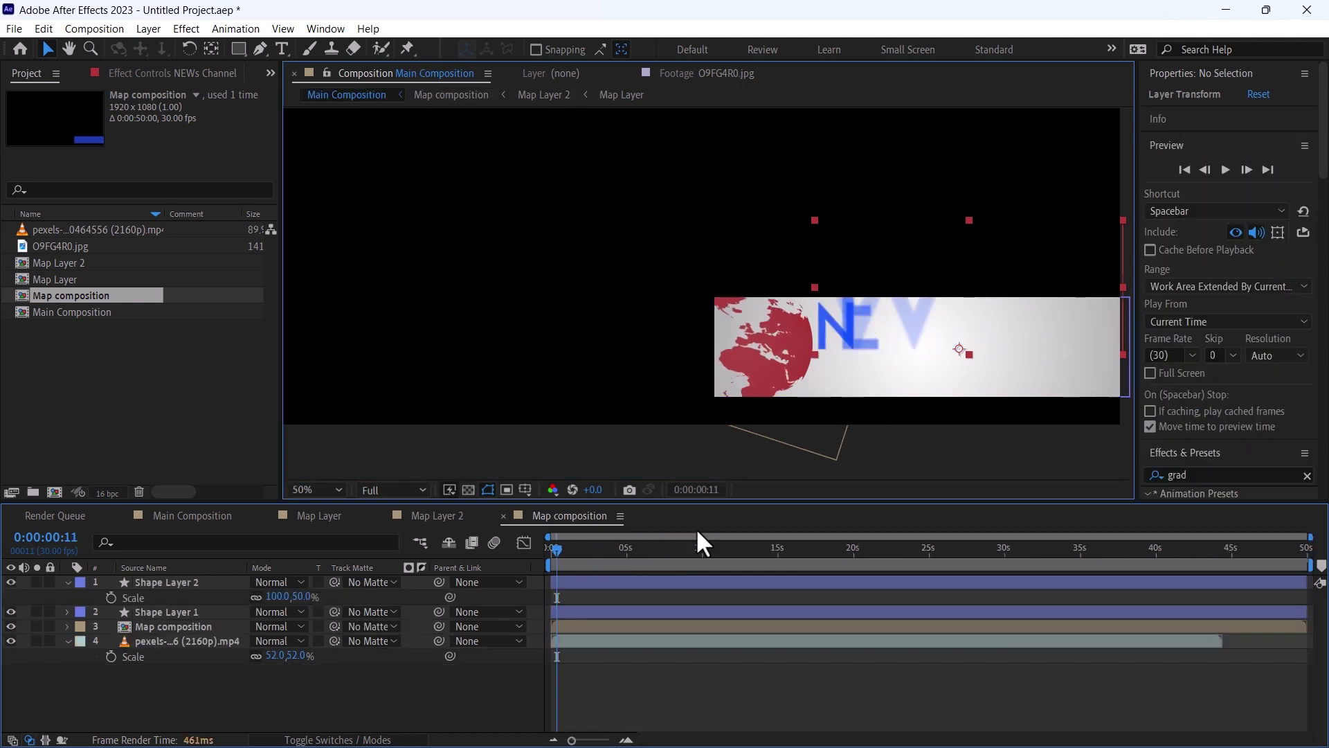
{"action": "left_click", "coordinate": [515, 302]}
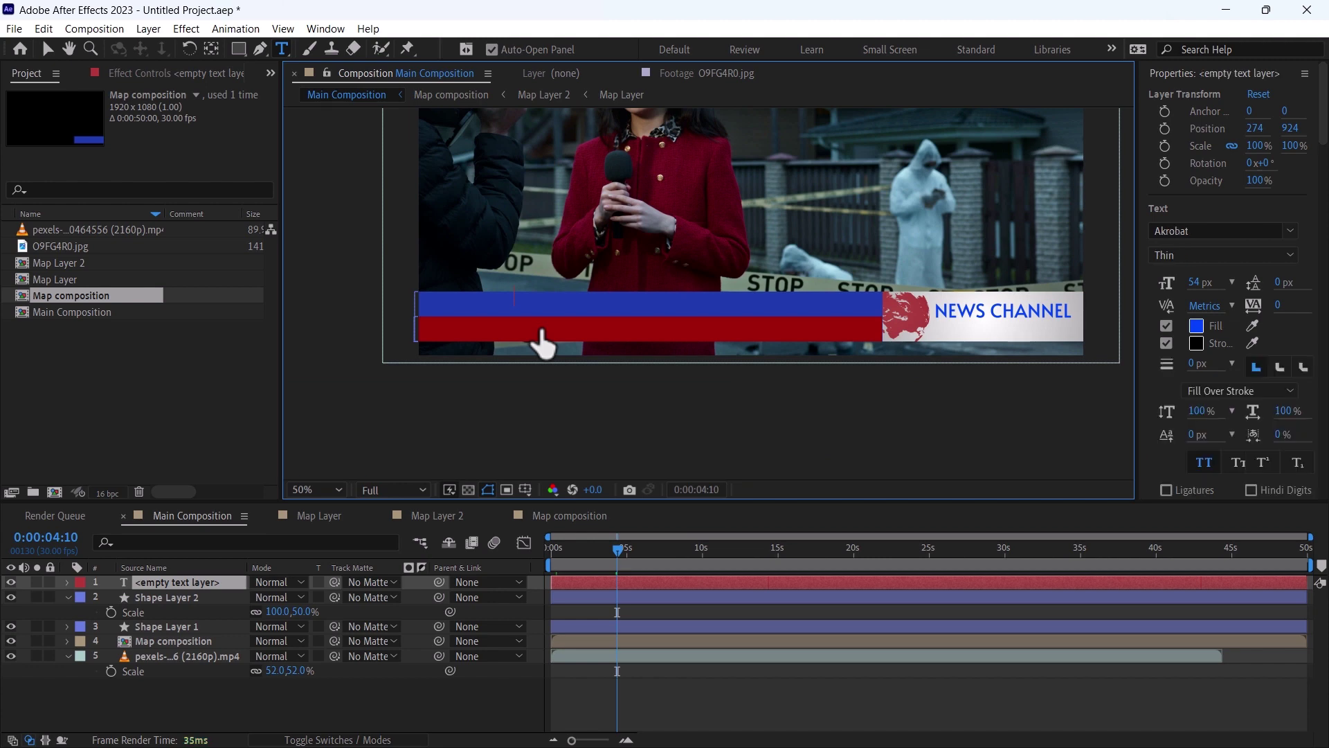
{"action": "type", "text": "THIS HEADLINE IS CREATED IN AFTER EFFECTS"}
{"action": "left_click", "coordinate": [47, 48]}
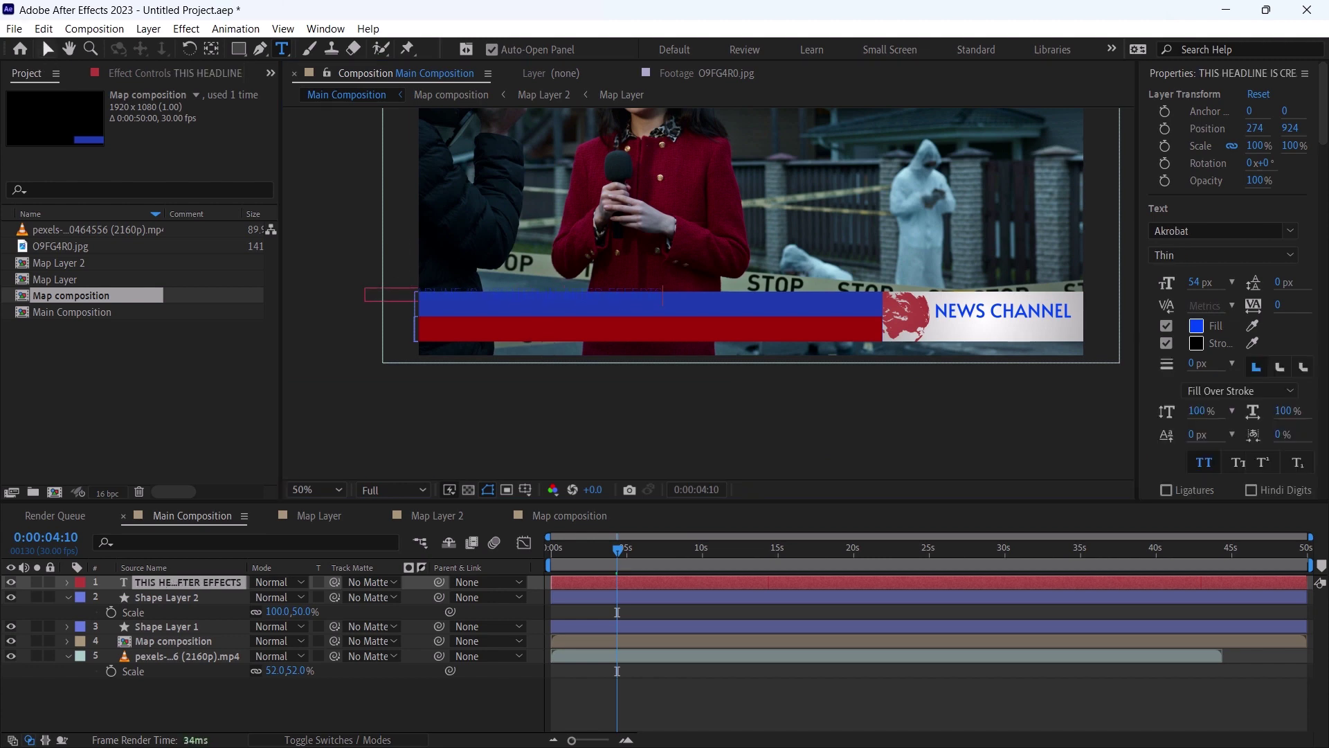
Step: Move the headline onto the blue bar and format it in Akrobat Bold with white fill and no stroke
{"action": "left_click_drag", "start_coordinate": [554, 299], "coordinate": [587, 306]}
{"action": "left_click", "coordinate": [1196, 326]}
{"action": "scroll", "coordinate": [551, 304], "scroll_direction": "up", "scroll_amount": 1}
{"action": "scroll", "coordinate": [587, 306], "scroll_direction": "down", "scroll_amount": 1}
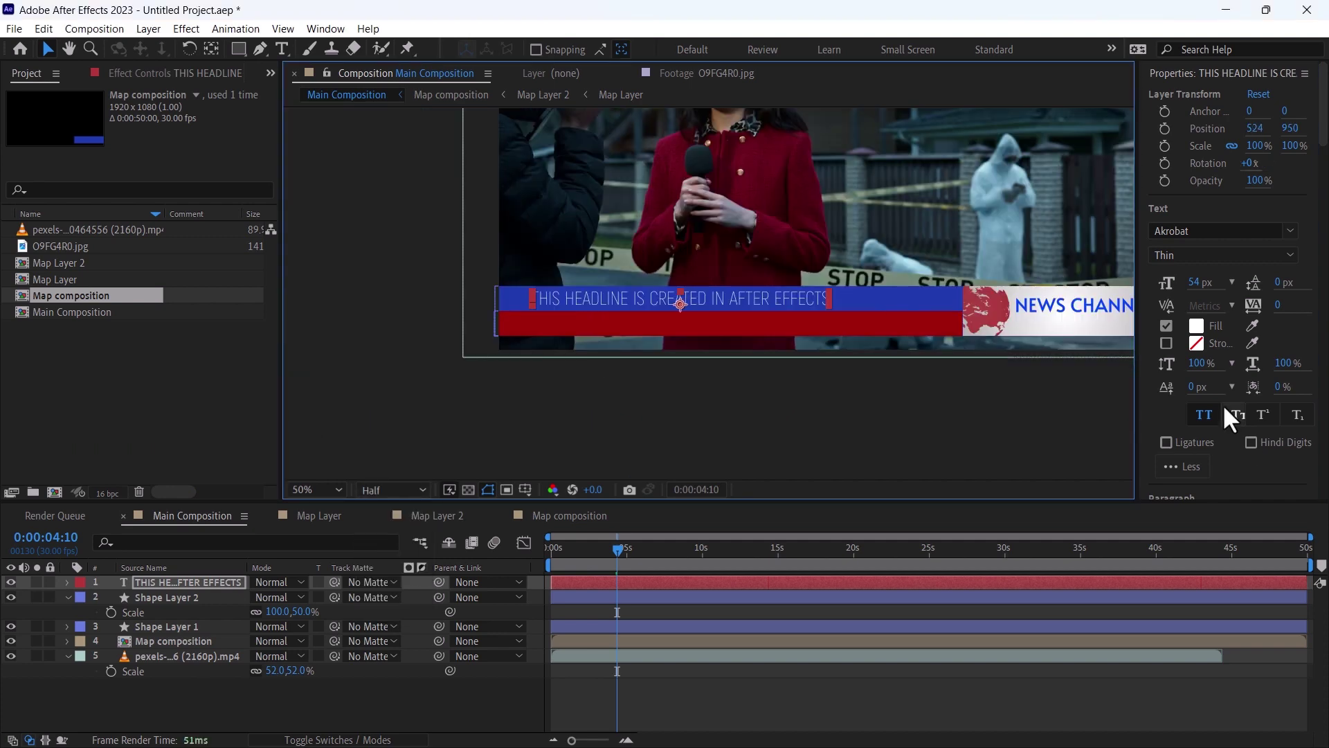
{"action": "left_click", "coordinate": [1218, 254]}
{"action": "type", "text": "b"}
Step: Shift the headline along the blue bar and append "CC" to the end of its text
{"action": "left_click_drag", "start_coordinate": [778, 304], "coordinate": [810, 305]}
{"action": "double_click", "coordinate": [810, 305]}
{"action": "type", "text": "CC"}
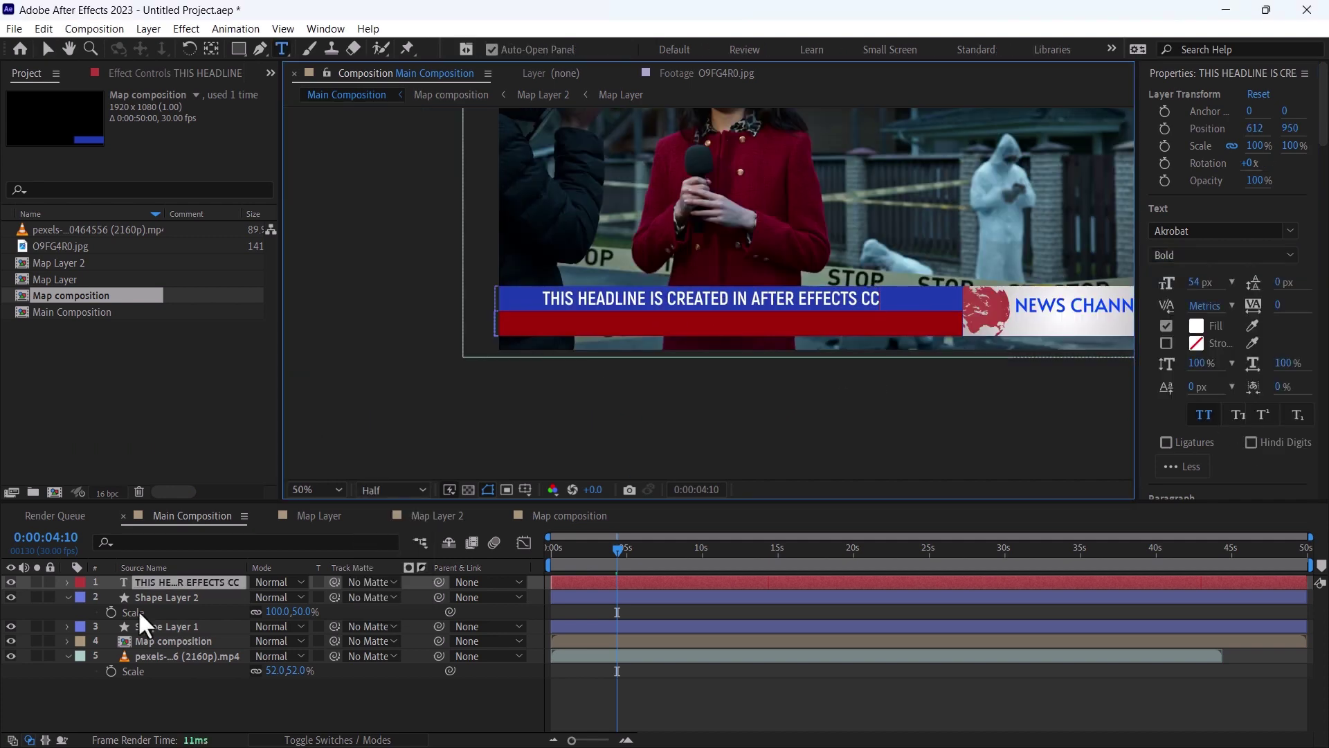
Step: Duplicate the headline text layer and move the copy straight down onto the red bar
{"action": "left_click", "coordinate": [178, 584]}
{"action": "key", "text": "ctrl+d"}
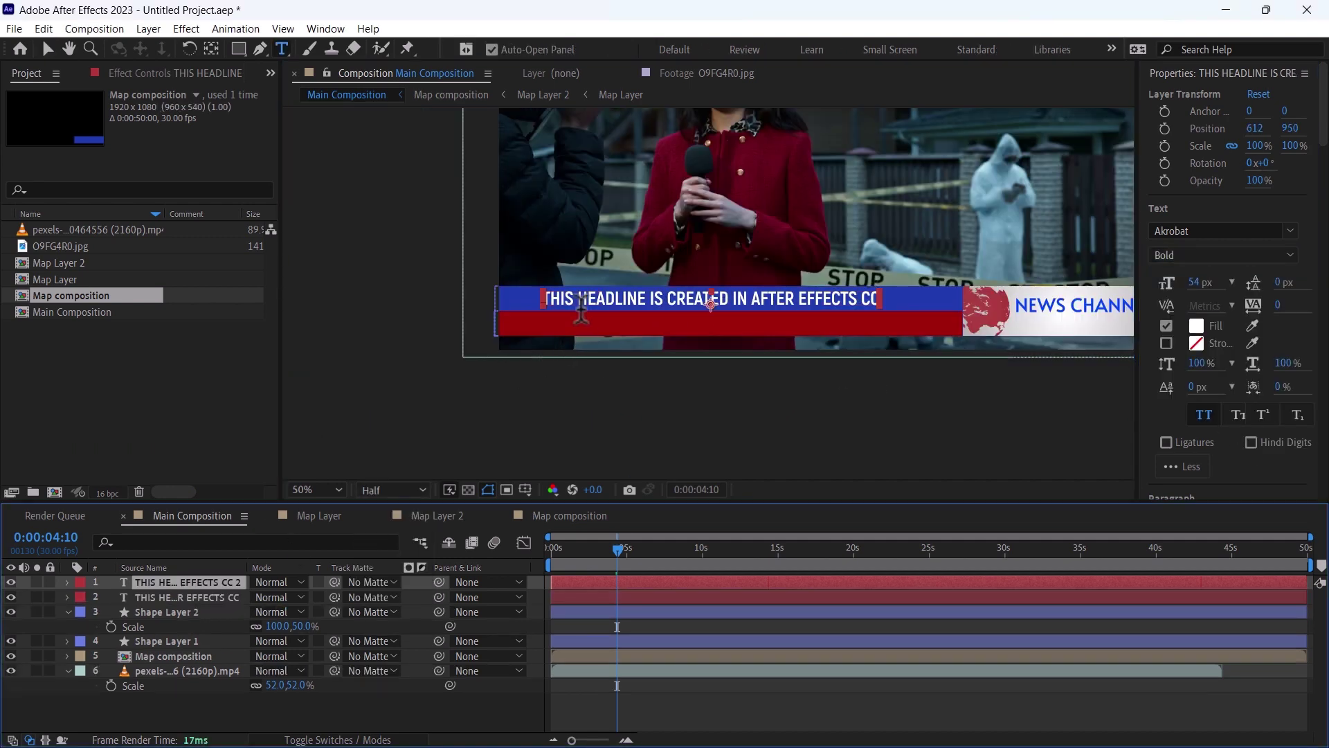
{"action": "key", "text": "v"}
{"action": "left_click_drag", "start_coordinate": [600, 300], "coordinate": [600, 327]}
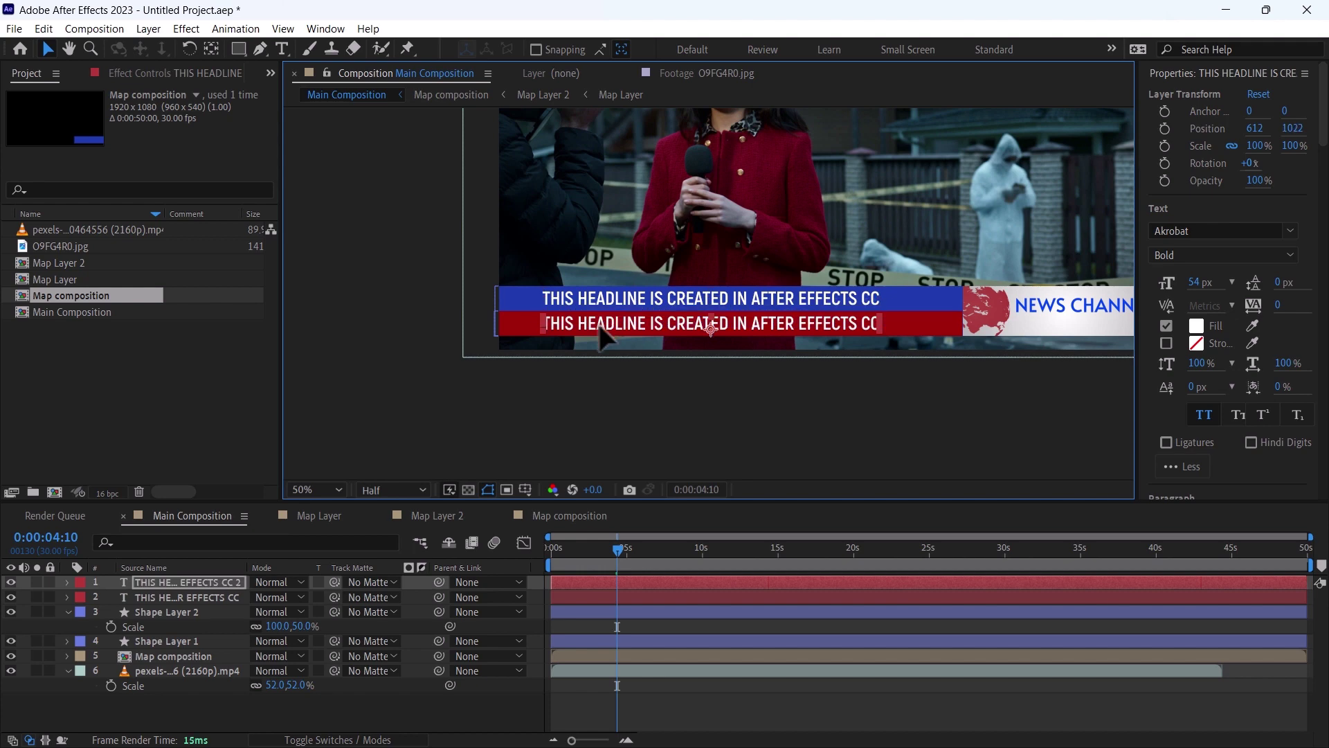
Step: Replace the text on the red bar with "SUBSCRIBE NOW"
{"action": "double_click", "coordinate": [600, 325]}
{"action": "type", "text": "S"}
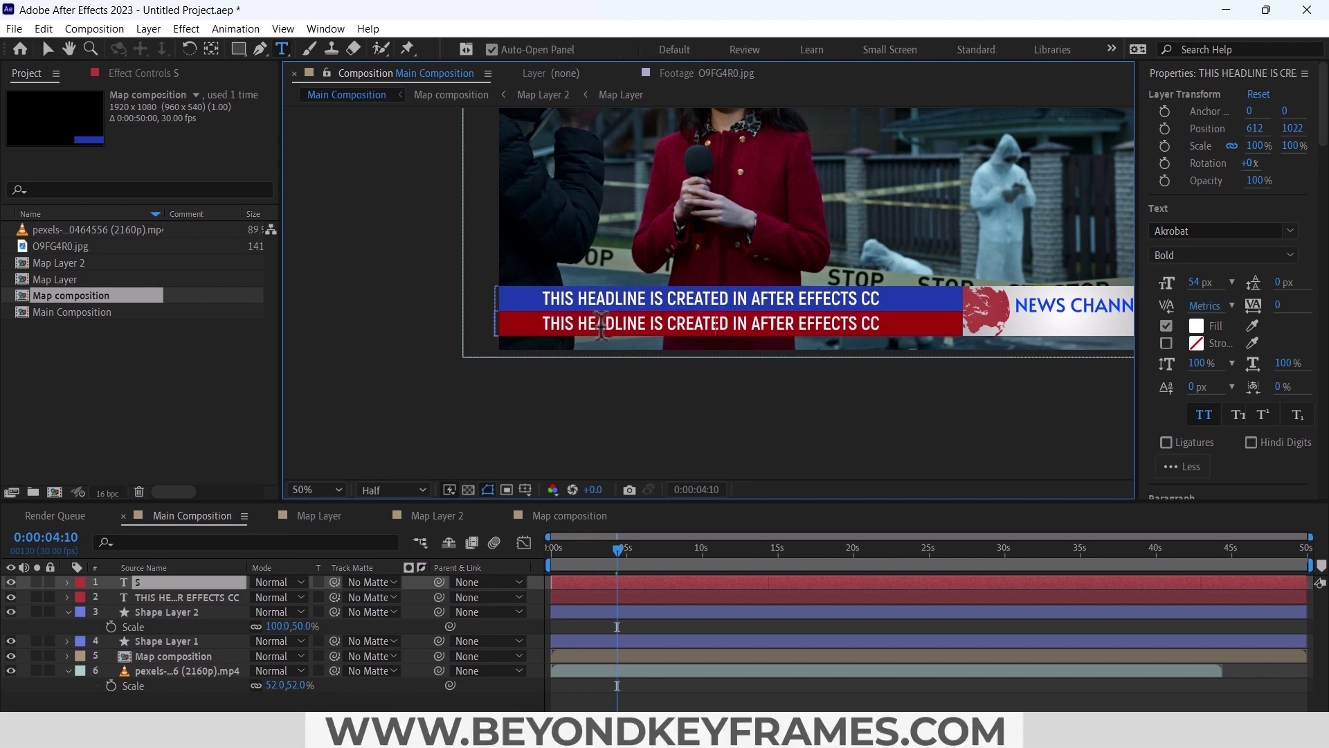
{"action": "type", "text": "UBSCRIBE NOW"}
{"action": "left_click", "coordinate": [1231, 416]}
Step: Search the effects and presets for "fade" and apply Fade Up Words to the SUBSCRIBE NOW and headline text layers
{"action": "left_click", "coordinate": [1215, 178]}
{"action": "type", "text": "f"}
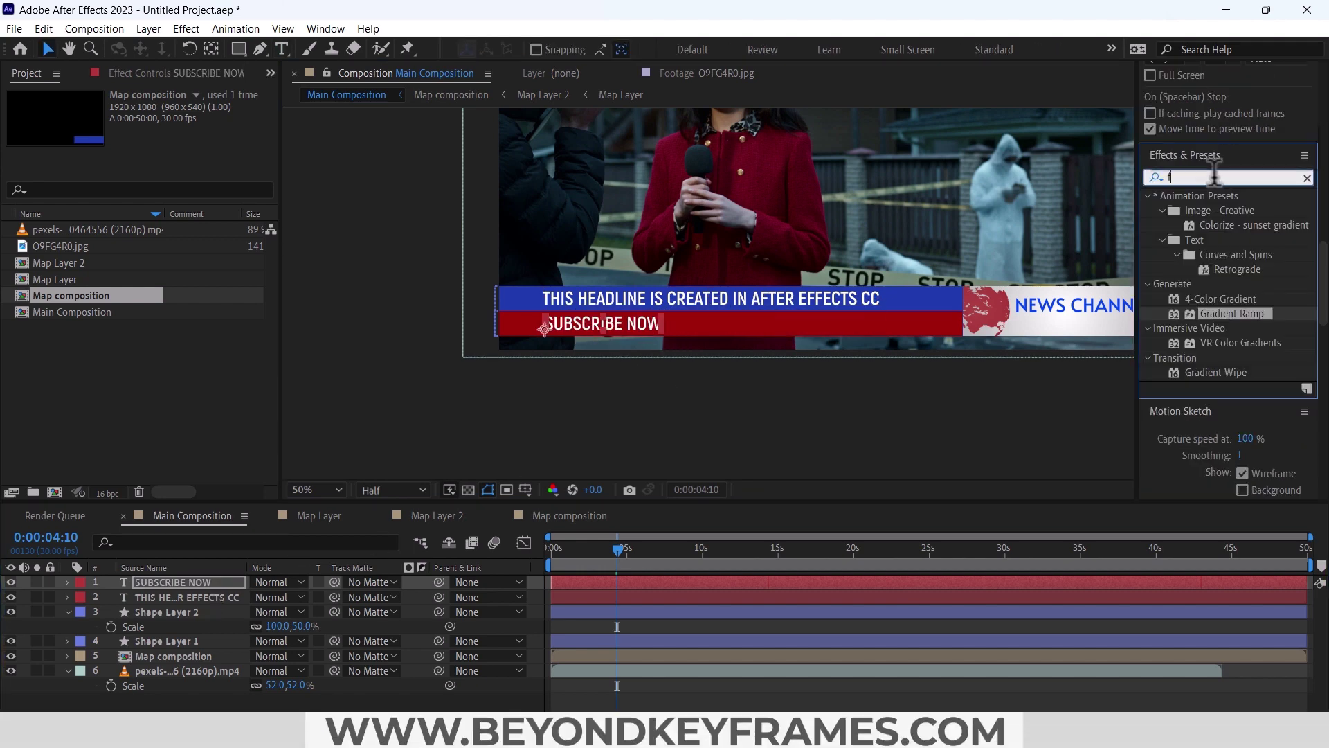
{"action": "type", "text": "ade"}
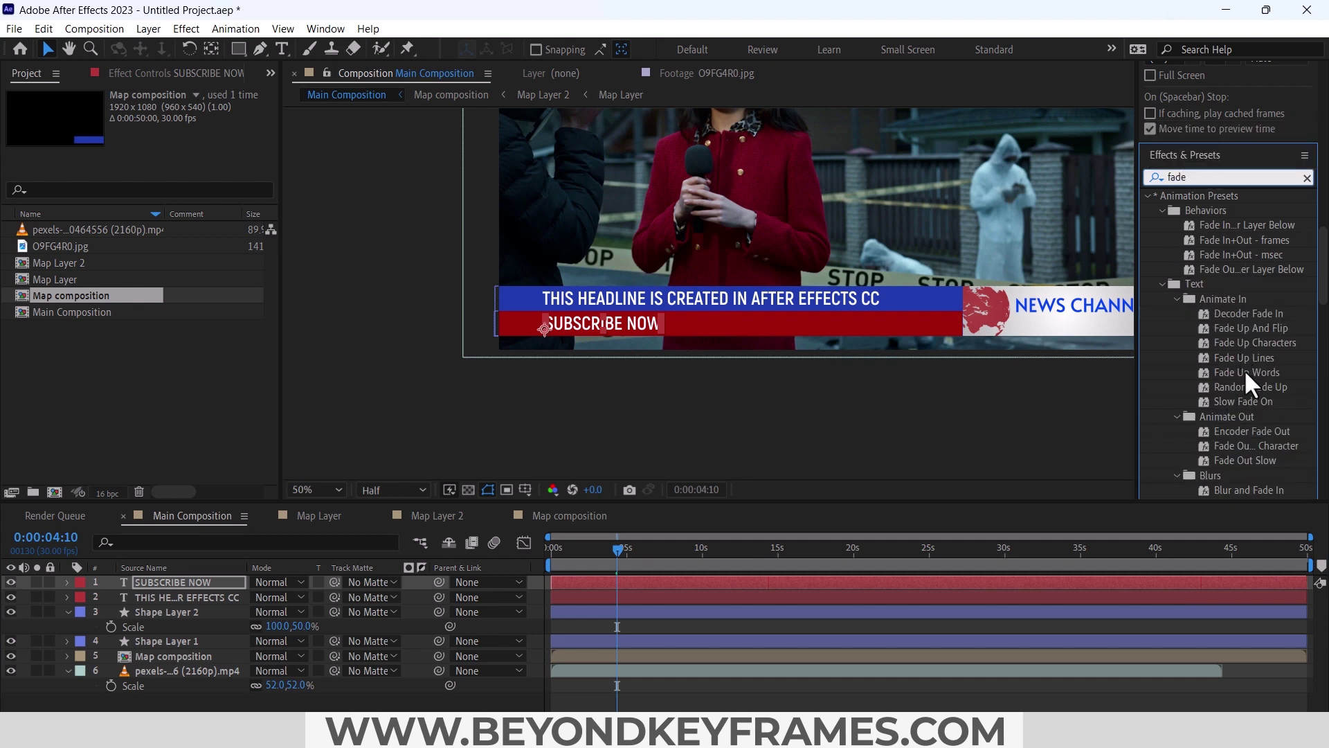
{"action": "left_click_drag", "start_coordinate": [1244, 370], "coordinate": [614, 585]}
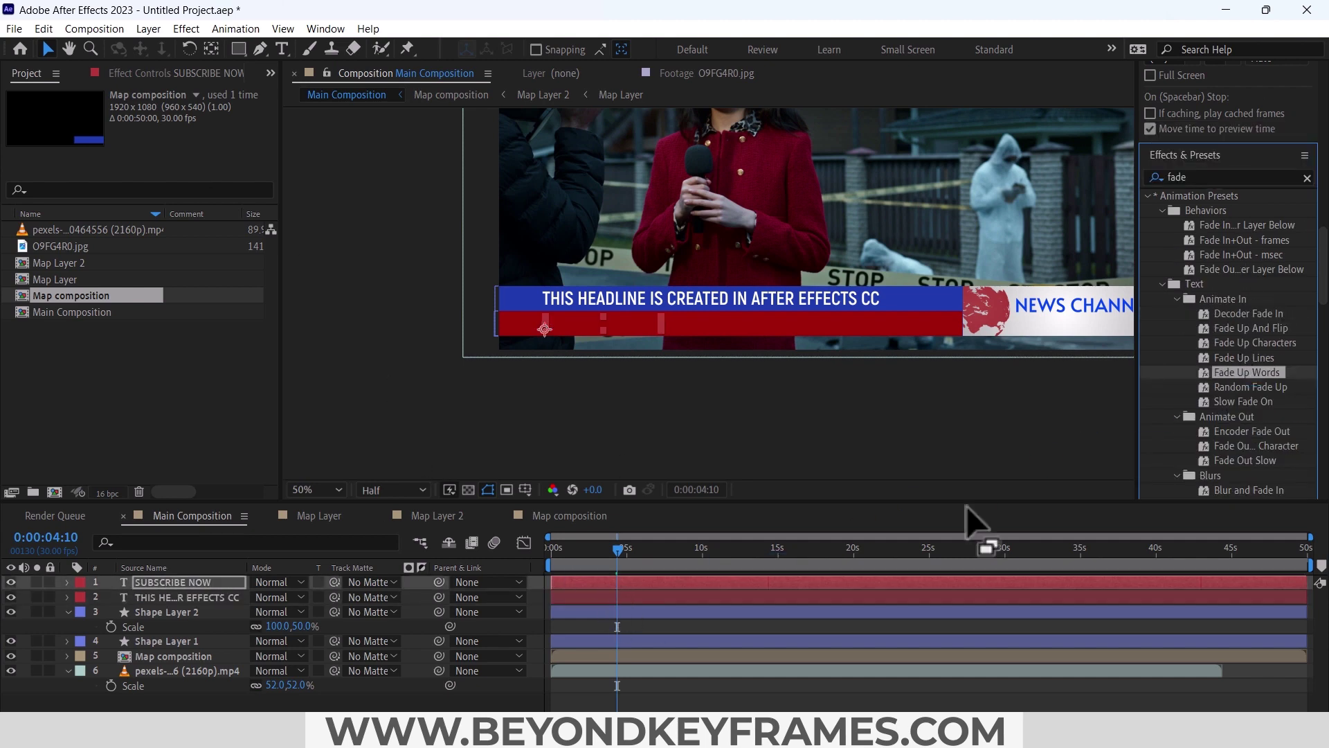
{"action": "left_click_drag", "start_coordinate": [1244, 373], "coordinate": [629, 596]}
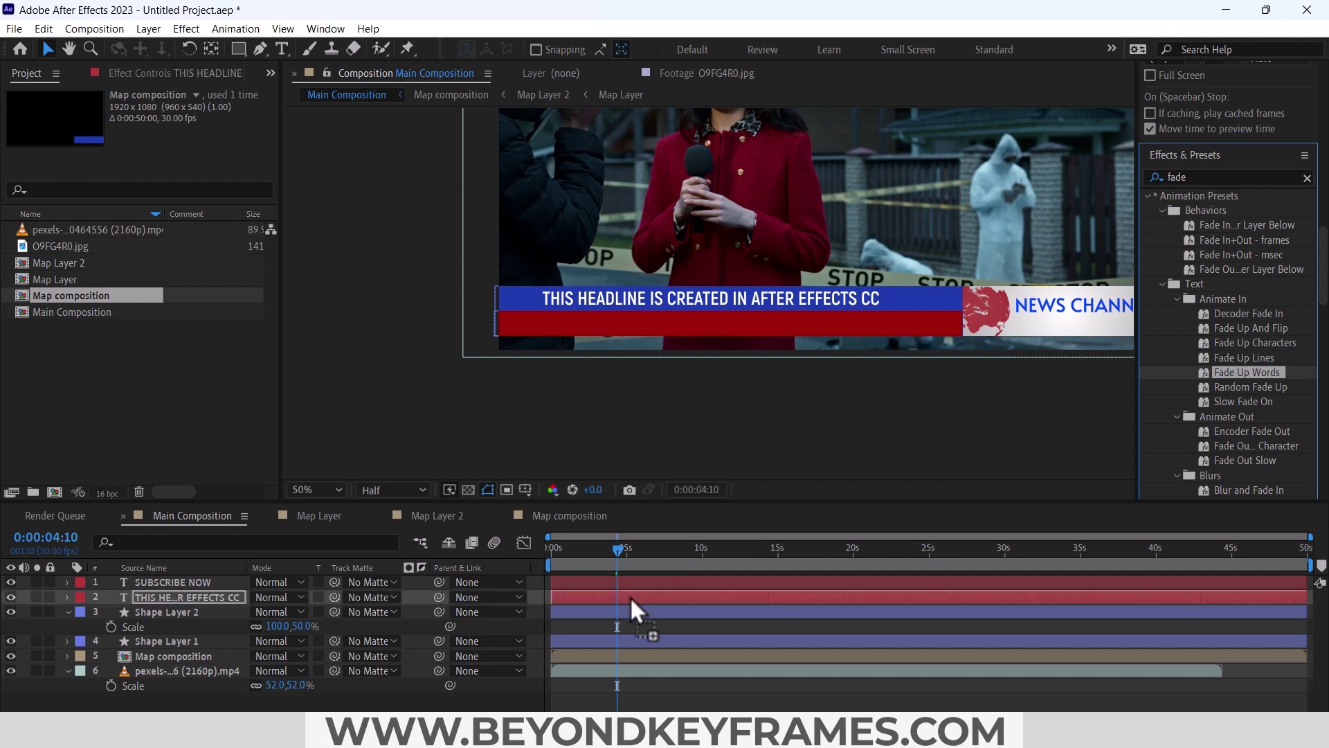
Step: Trim the start of the SUBSCRIBE NOW and headline text layers to 0:00:04:10, preview the fade-in, and return to the composition's start
{"action": "key", "text": "u"}
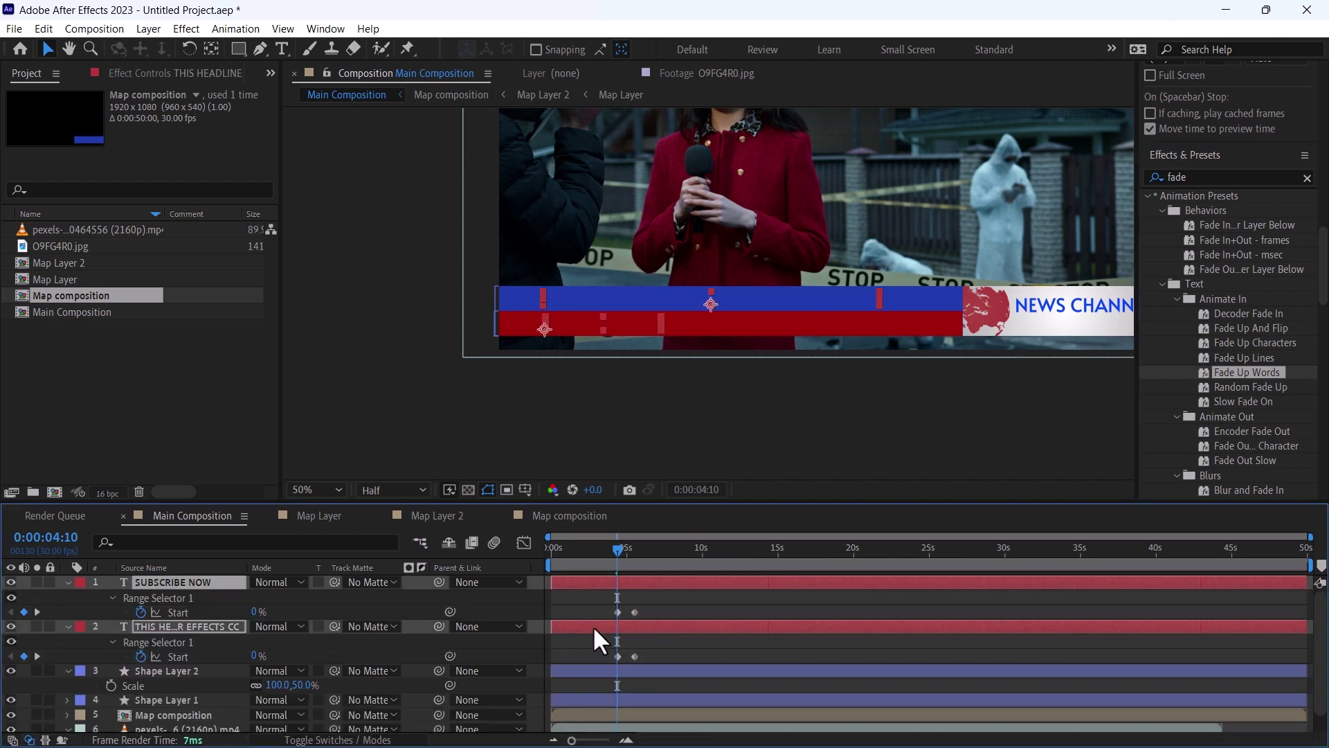
{"action": "scroll", "coordinate": [589, 612], "scroll_direction": "up", "scroll_amount": 1}
{"action": "scroll", "coordinate": [573, 593], "scroll_direction": "left", "scroll_amount": 2}
{"action": "left_click_drag", "start_coordinate": [547, 580], "coordinate": [680, 583]}
{"action": "left_click", "coordinate": [656, 594]}
{"action": "key", "text": "space"}
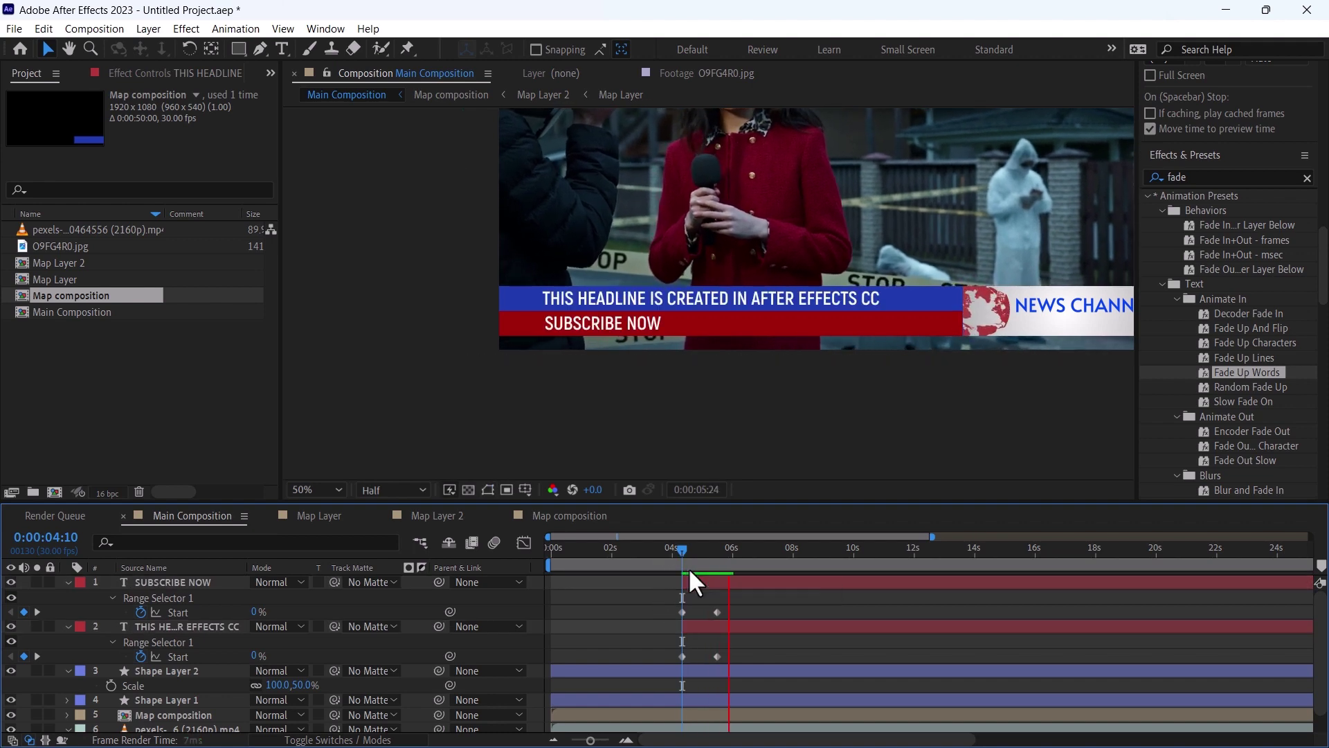
{"action": "key", "text": "space"}
{"action": "key", "text": "Home"}
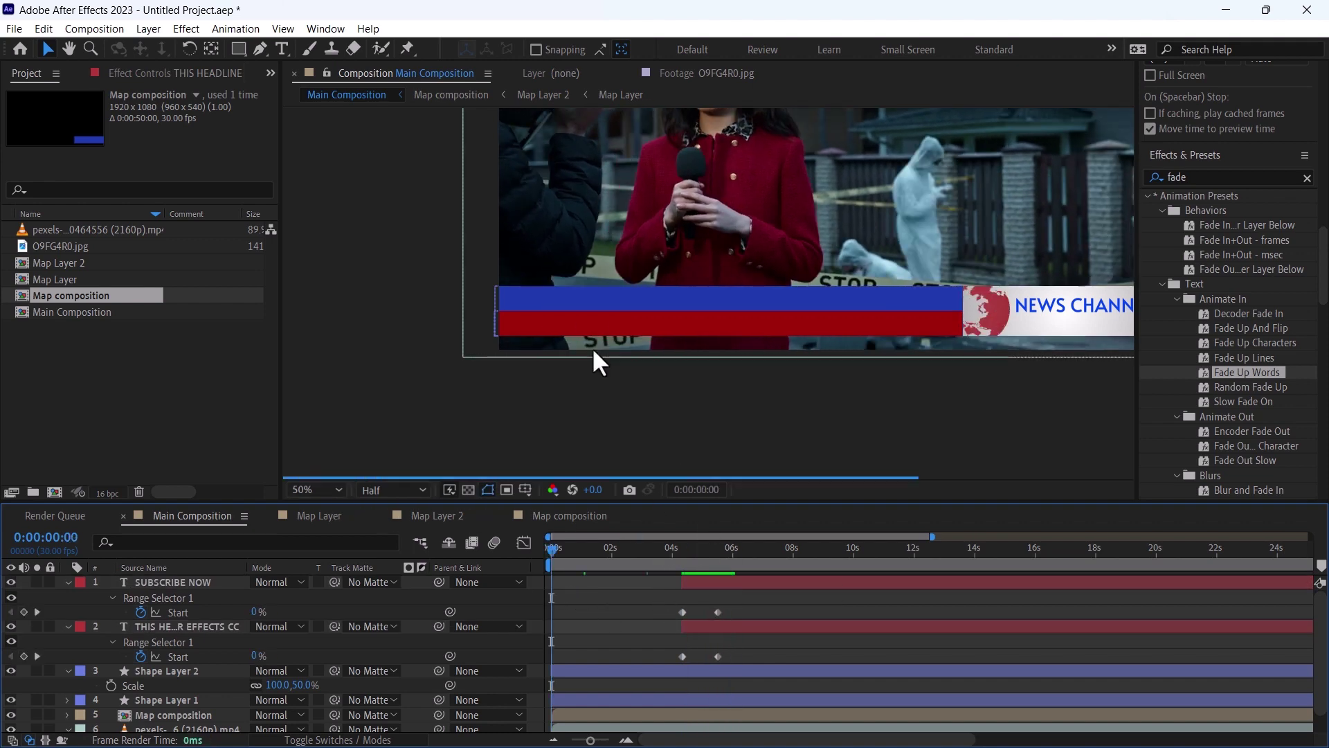
Step: Parent Shape Layer 2 and the Map composition layer to Shape Layer 1
{"action": "left_click", "coordinate": [587, 318]}
{"action": "scroll", "coordinate": [610, 617], "scroll_direction": "down", "scroll_amount": 1}
{"action": "left_click", "coordinate": [401, 661]}
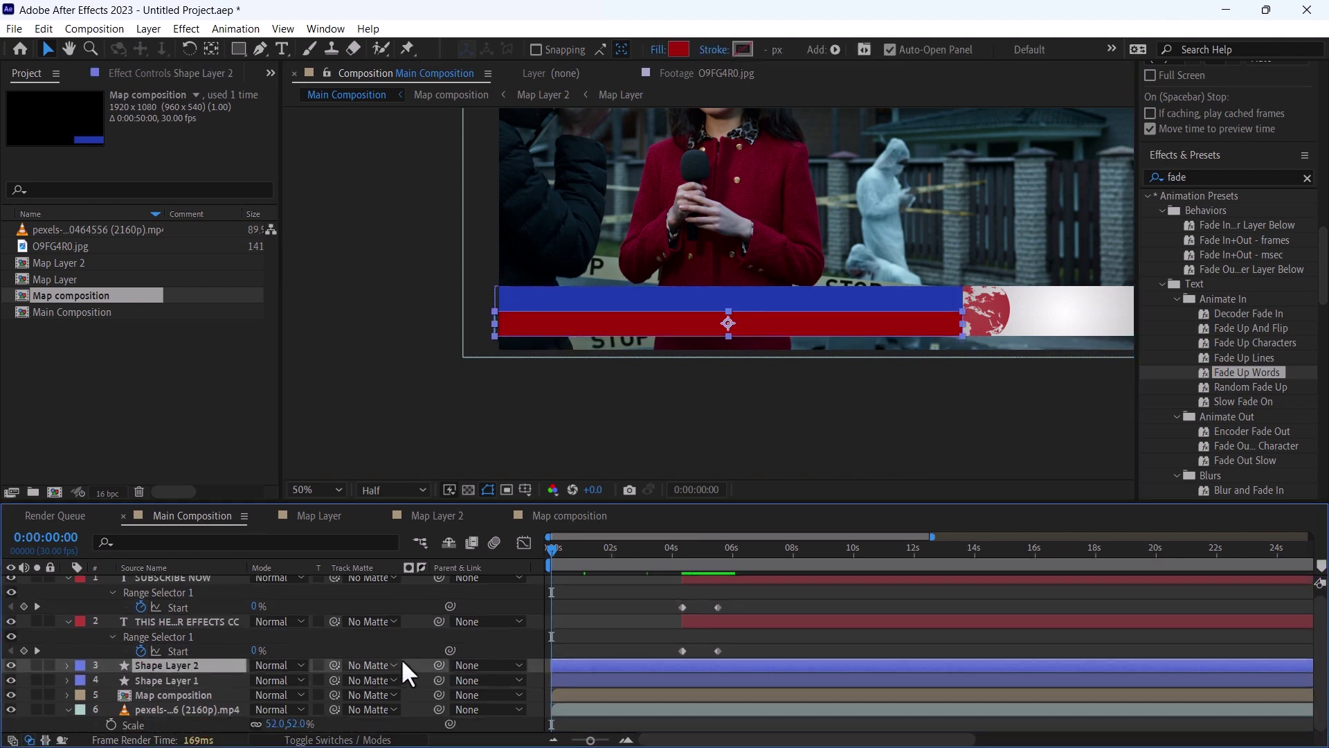
{"action": "left_click_drag", "start_coordinate": [435, 663], "coordinate": [216, 679]}
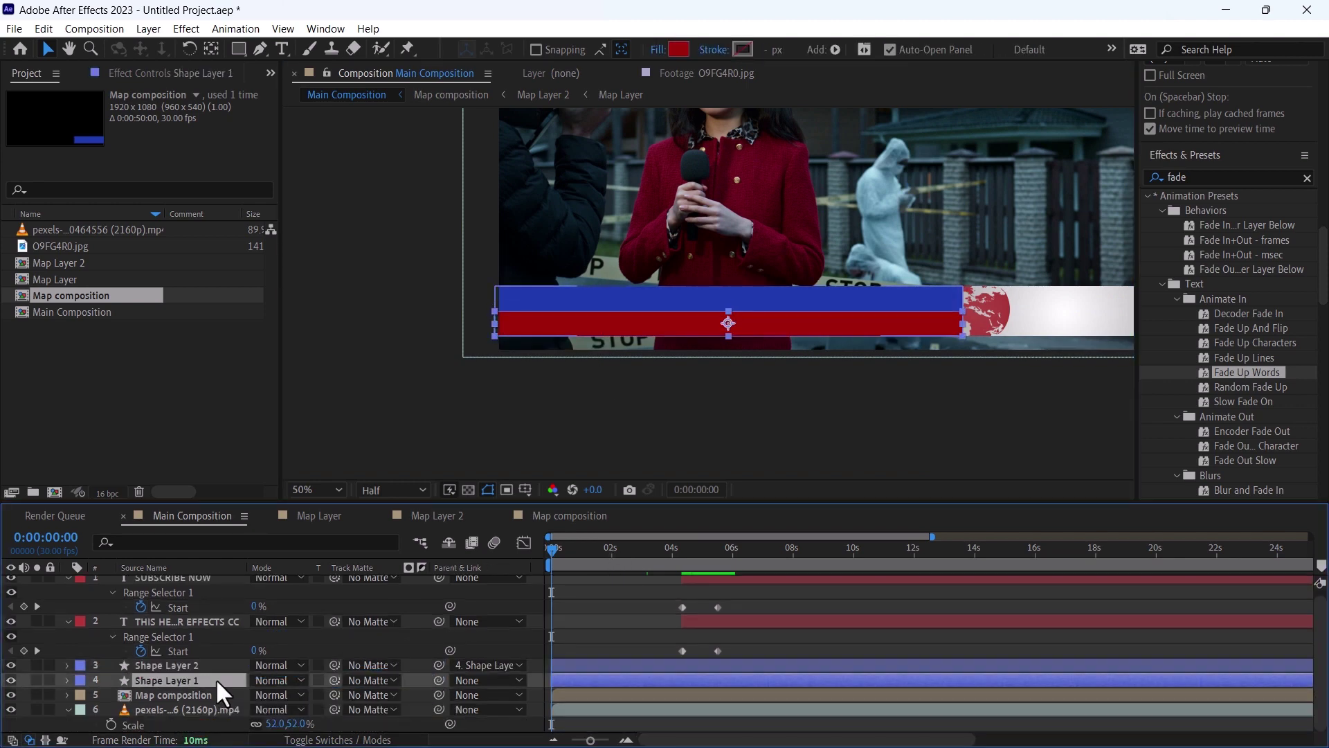
{"action": "left_click", "coordinate": [206, 693]}
{"action": "left_click_drag", "start_coordinate": [436, 692], "coordinate": [184, 681]}
Step: Keyframe Shape Layer 1's position from X 2600 at the start back to X 664 at about two seconds, and preview the slide-in
{"action": "left_click", "coordinate": [184, 681]}
{"action": "key", "text": "p"}
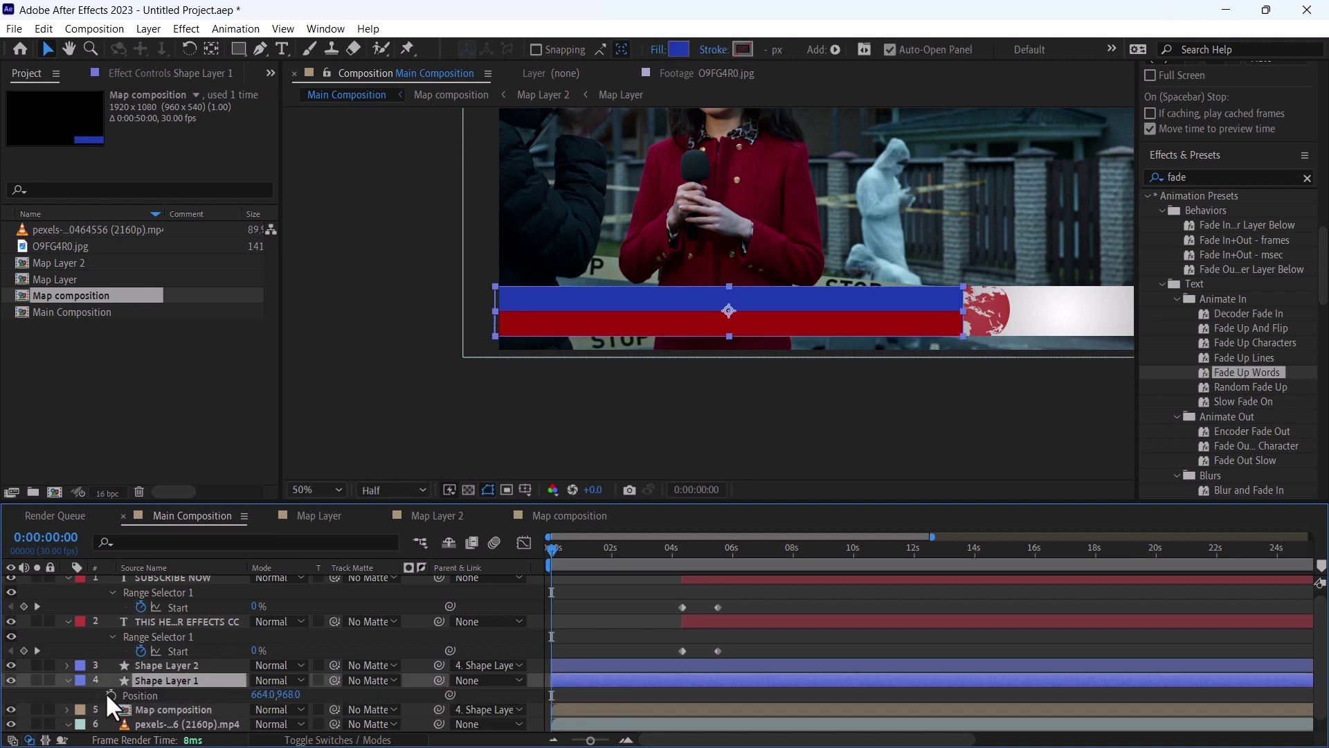
{"action": "left_click", "coordinate": [111, 694]}
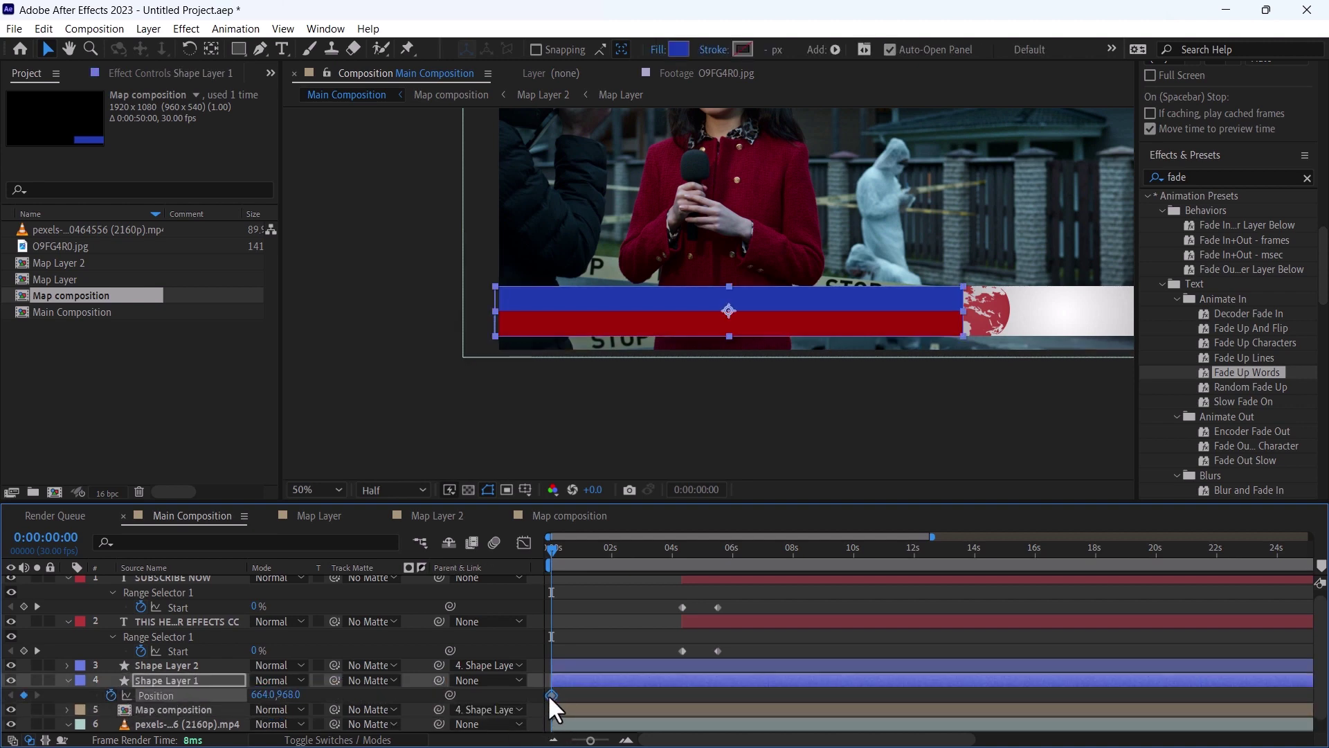
{"action": "left_click_drag", "start_coordinate": [261, 694], "coordinate": [1066, 487]}
{"action": "scroll", "coordinate": [887, 384], "scroll_direction": "down", "scroll_amount": 1}
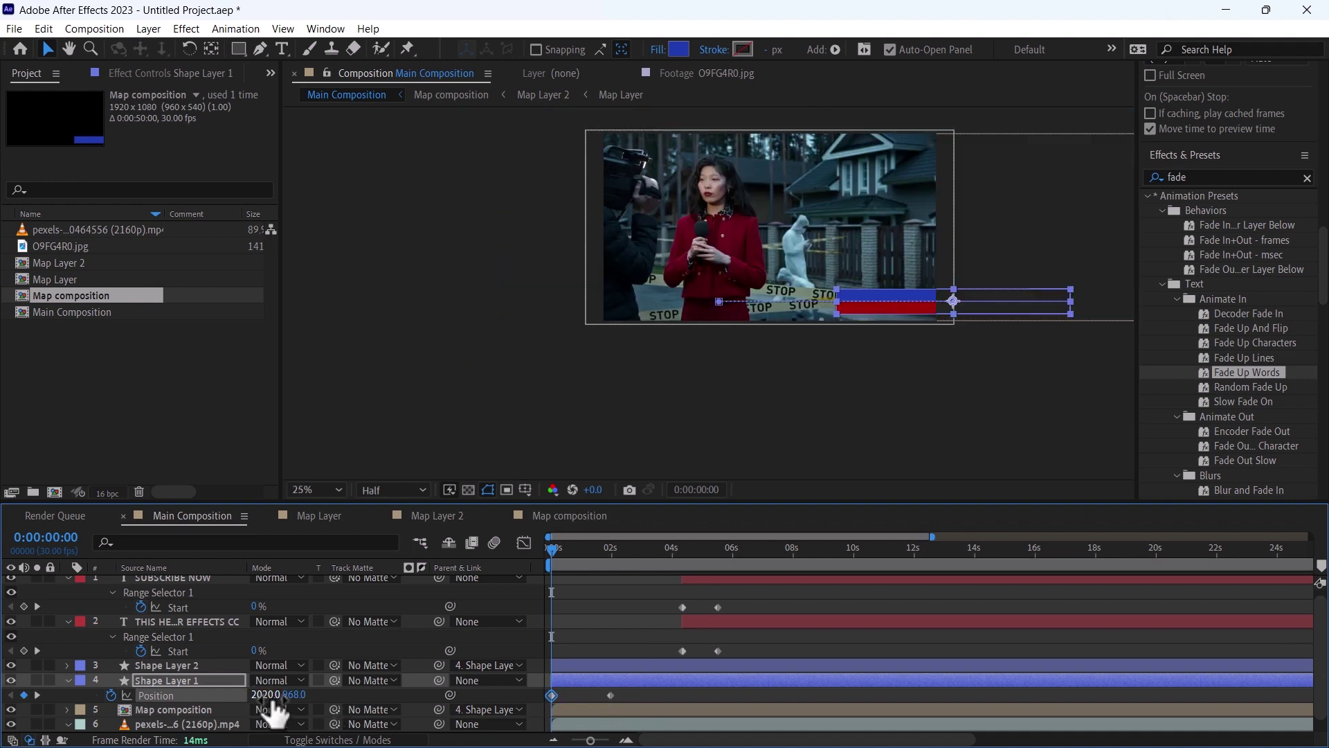
{"action": "left_click_drag", "start_coordinate": [277, 695], "coordinate": [706, 665]}
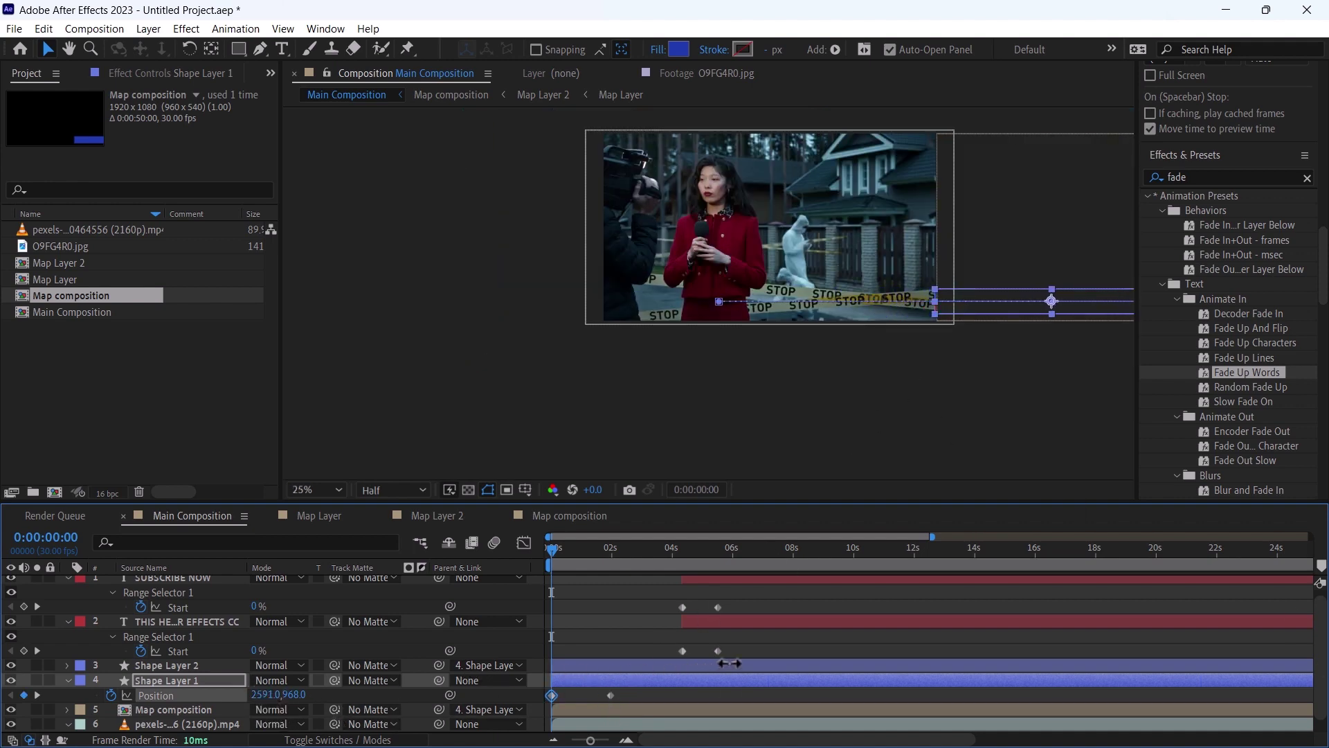
{"action": "key", "text": "space"}
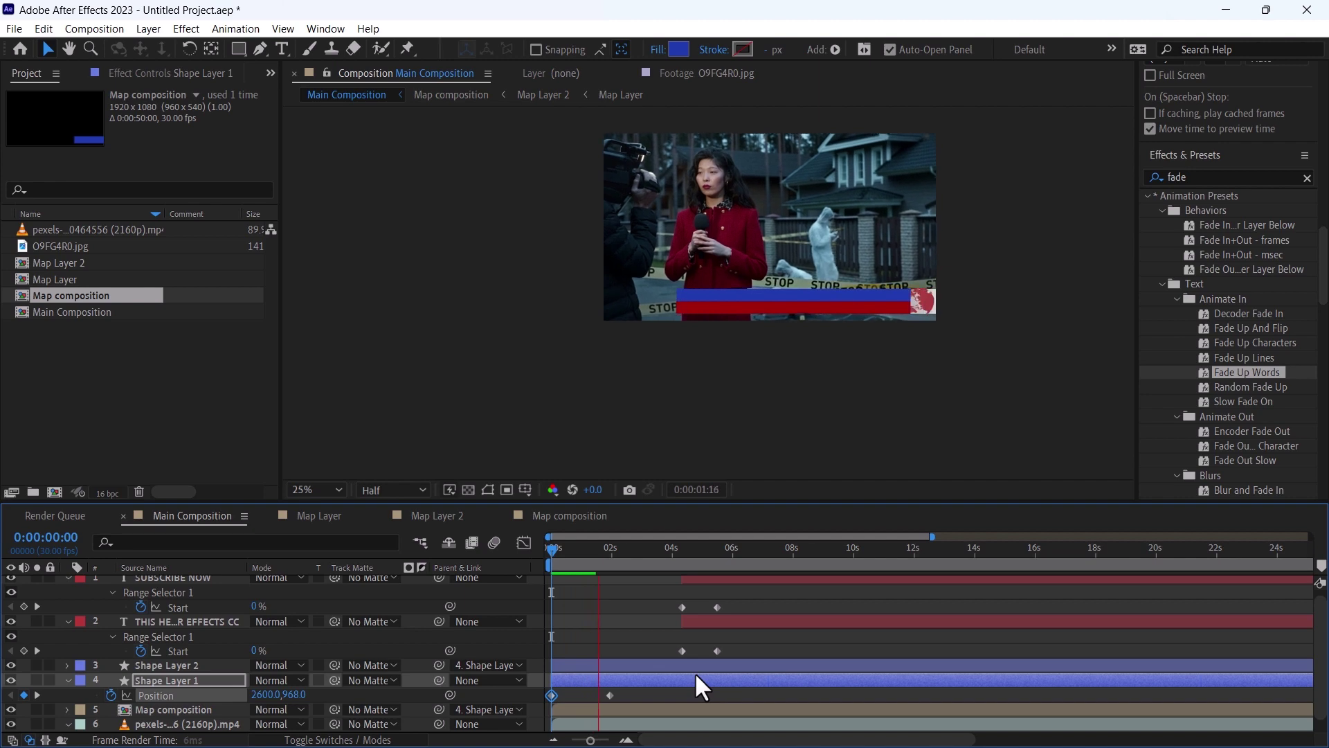
{"action": "key", "text": "space"}
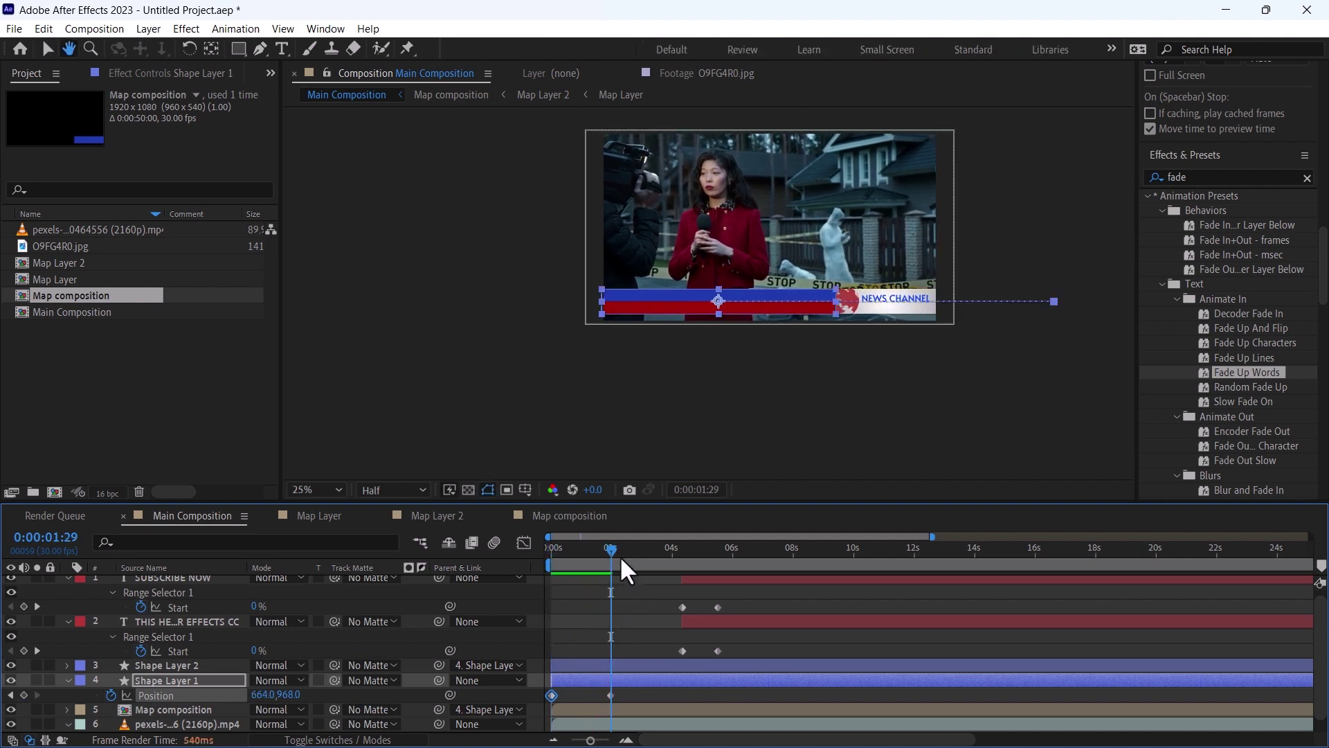
Step: Pull Shape Layer 1's end position keyframe back to 0:00:01:04 and apply Easy Ease to both position keyframes, checking the motion
{"action": "left_click_drag", "start_coordinate": [612, 554], "coordinate": [616, 632]}
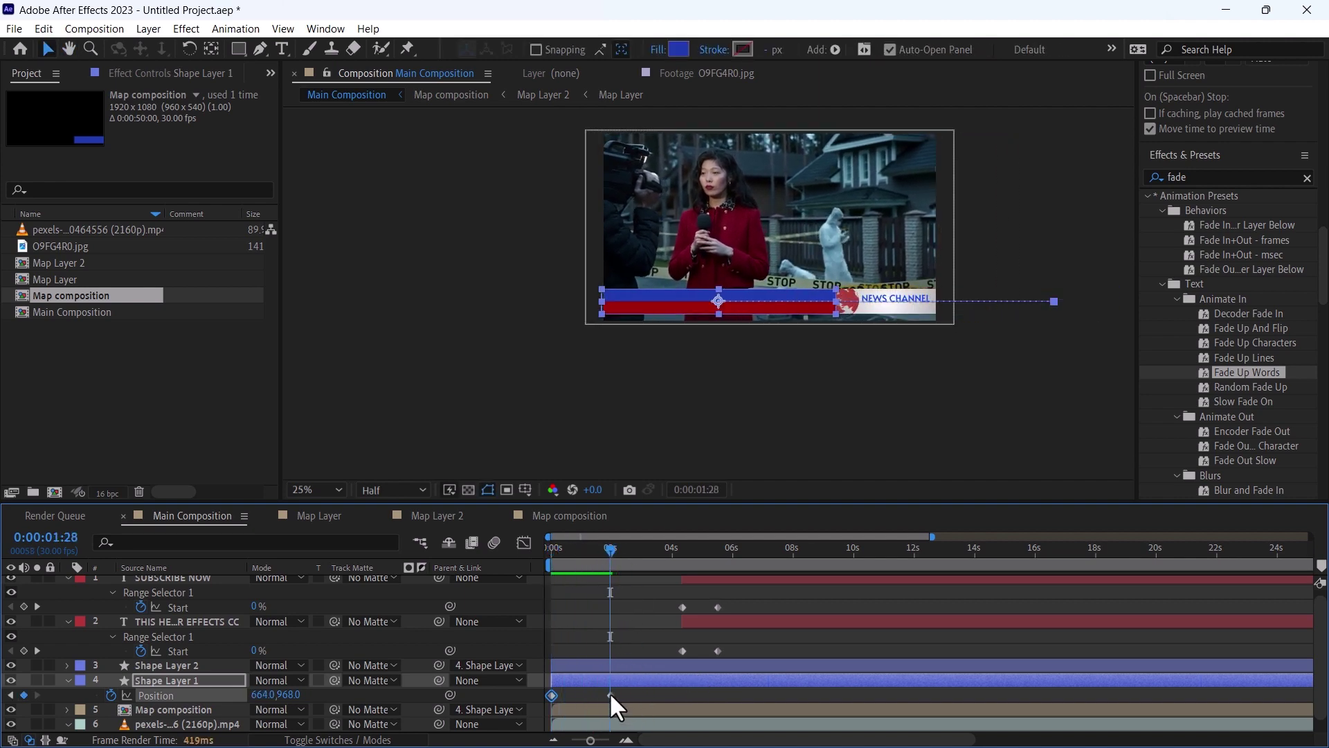
{"action": "left_click_drag", "start_coordinate": [610, 694], "coordinate": [532, 692]}
{"action": "key", "text": "F9"}
{"action": "key", "text": "equal"}
{"action": "key", "text": "equal"}
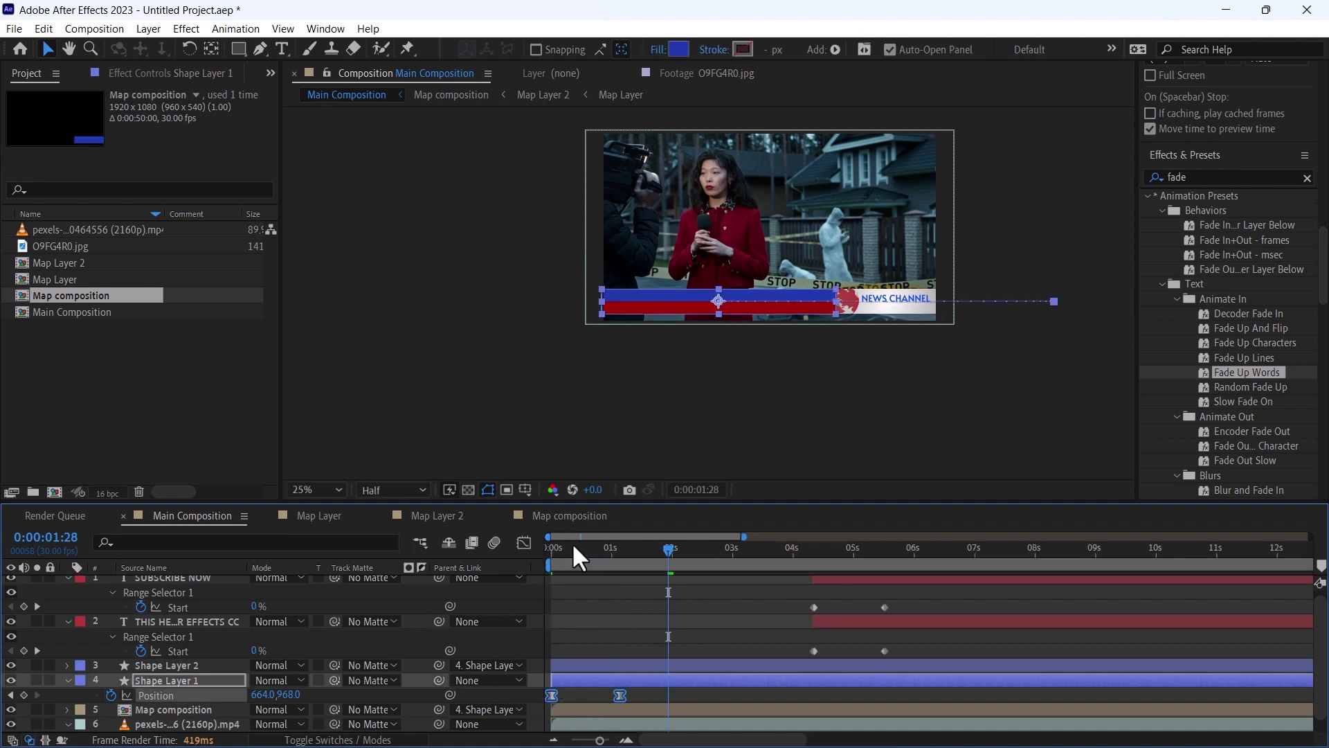
{"action": "key", "text": "space"}
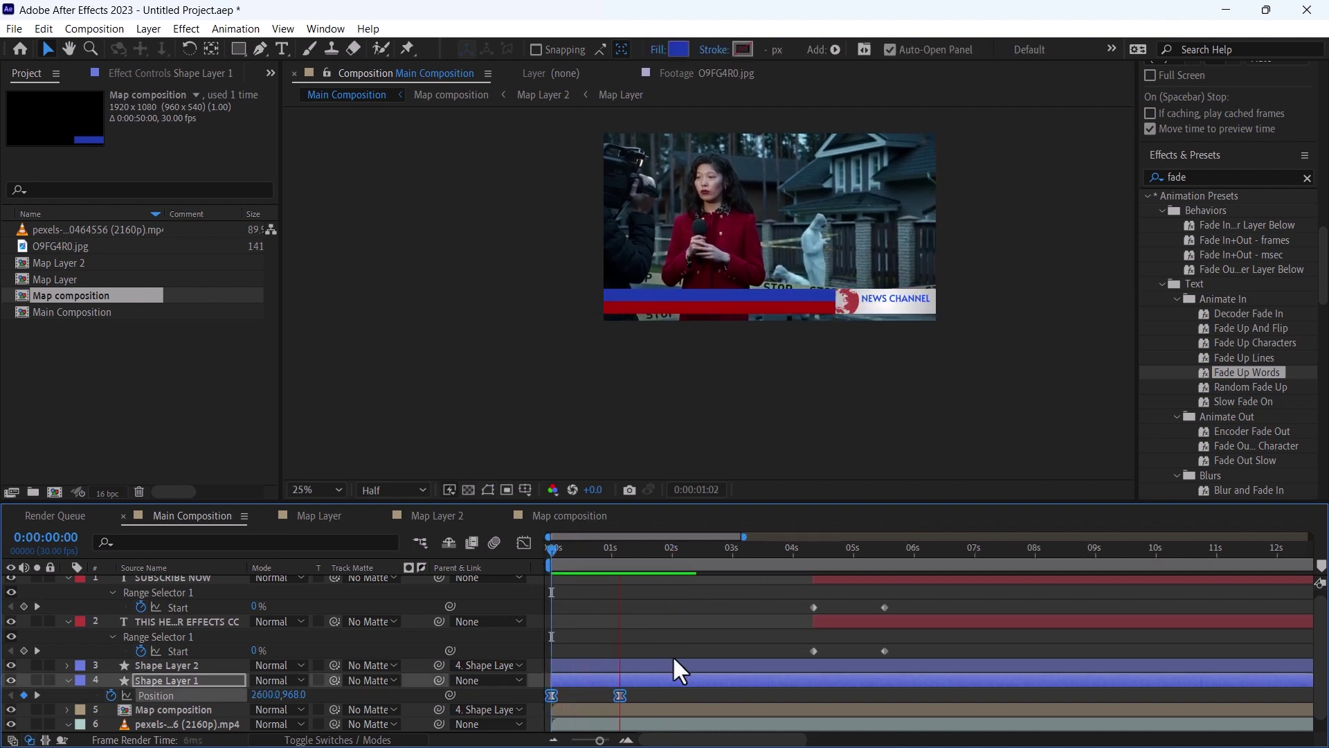
{"action": "key", "text": "space"}
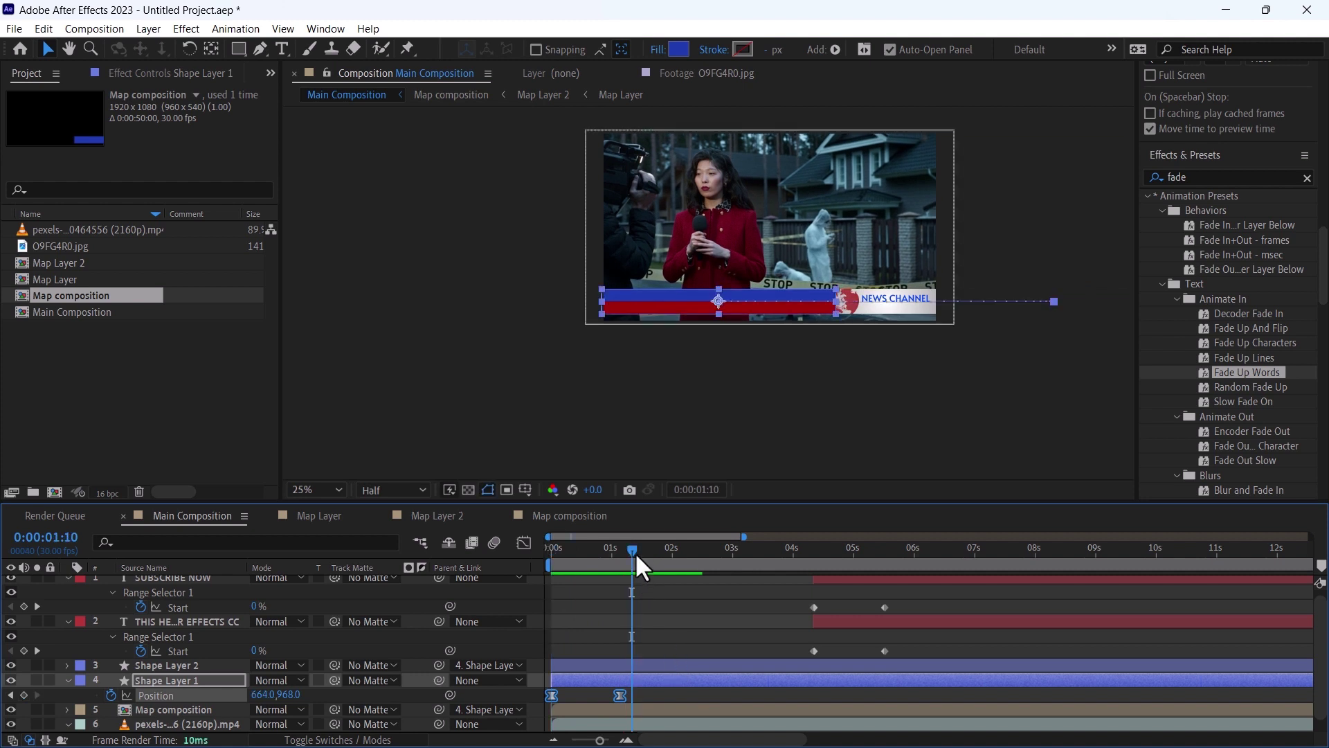
Step: In the Map composition, shift the mask 2, NEWs Channel, mask and Map Layer 2 layers to start at 0:00:01:04
{"action": "double_click", "coordinate": [636, 709]}
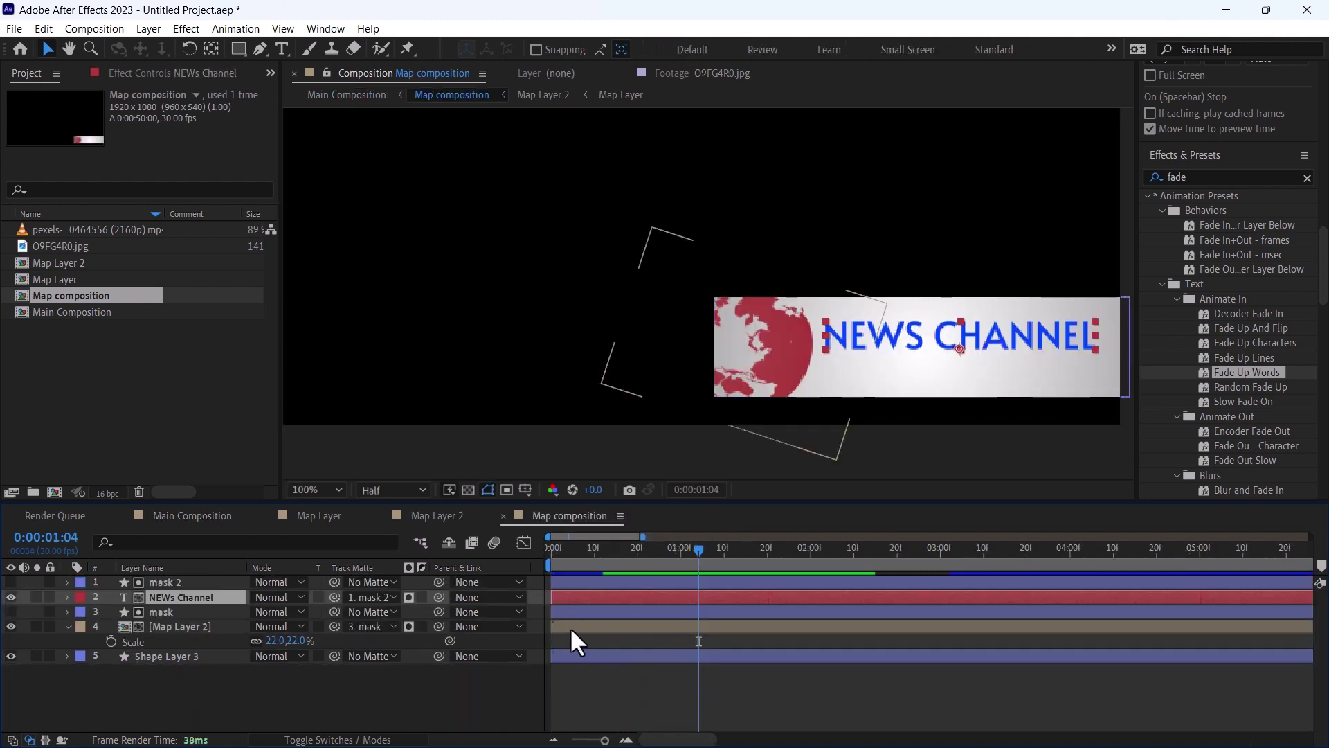
{"action": "left_click", "coordinate": [571, 625]}
{"action": "left_click", "coordinate": [571, 581], "text": "shift"}
{"action": "left_click_drag", "start_coordinate": [567, 626], "coordinate": [714, 633]}
{"action": "left_click", "coordinate": [713, 629]}
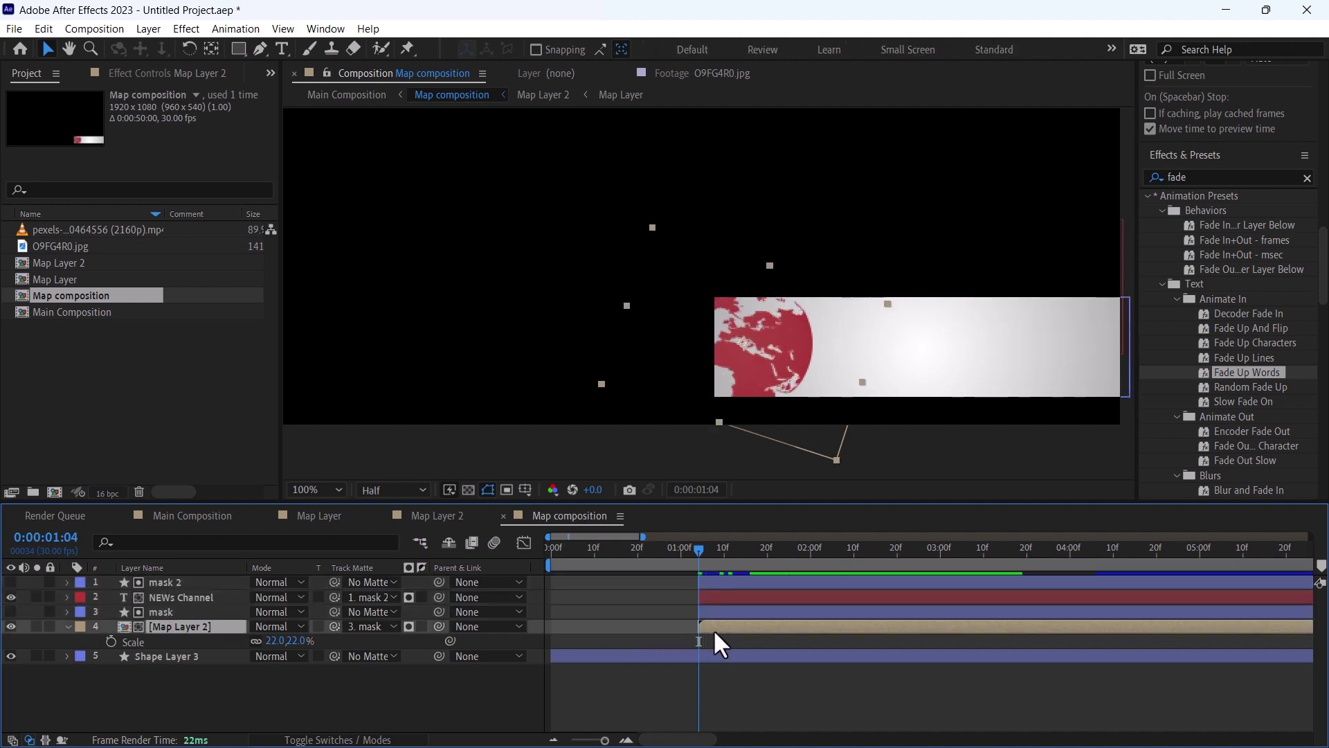
Step: Keyframe Map Layer 2's position so the globe slides in from the left over about half a second, starting at 0:00:01:04
{"action": "left_click", "coordinate": [112, 641]}
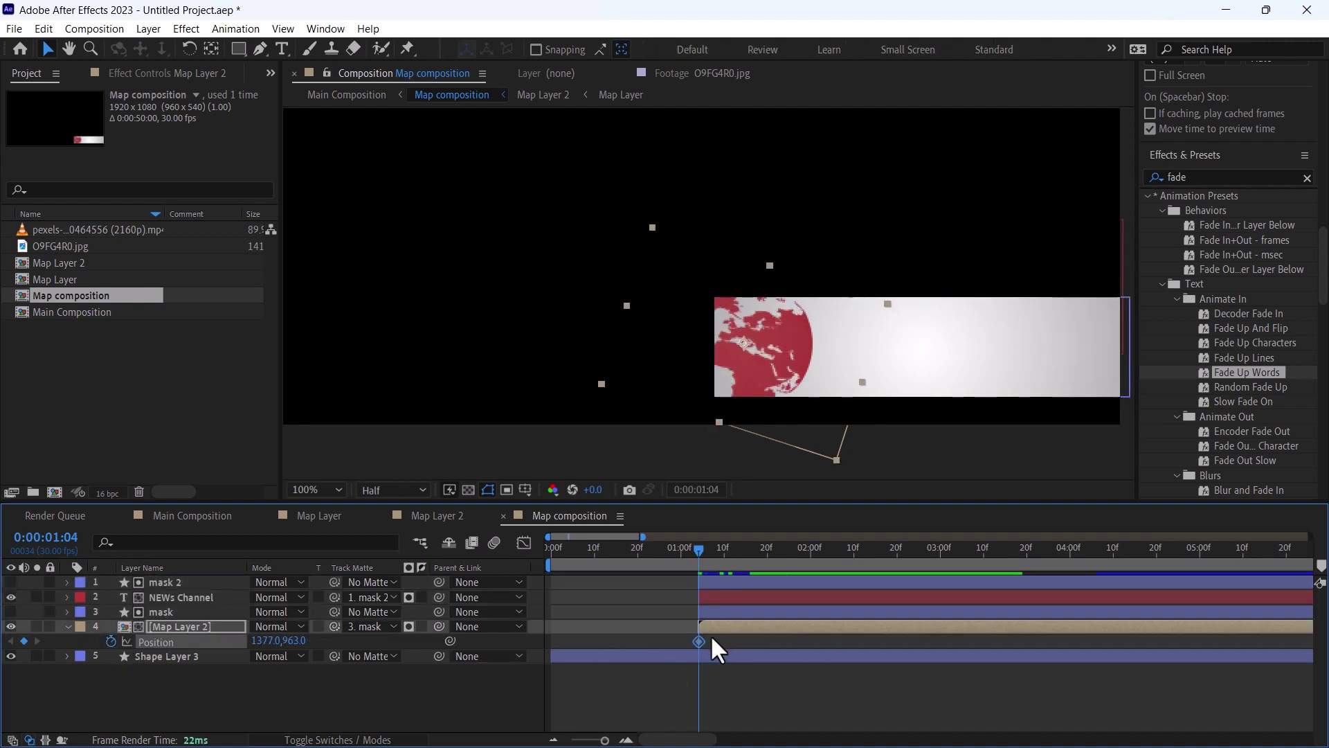
{"action": "left_click_drag", "start_coordinate": [698, 642], "coordinate": [776, 642]}
{"action": "left_click", "coordinate": [765, 399]}
{"action": "key", "text": "shift+Left"}
{"action": "left_click_drag", "start_coordinate": [763, 399], "coordinate": [680, 409]}
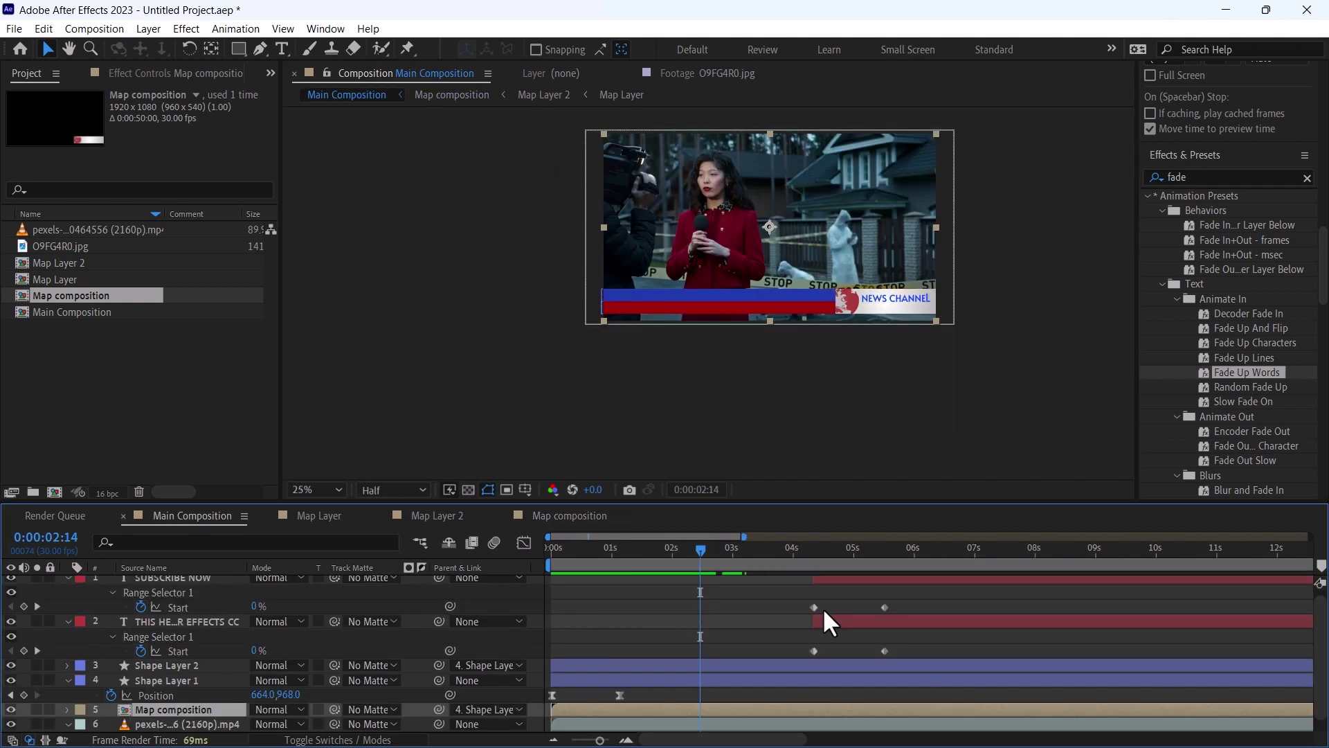
Step: In the Main Composition, move the headline layer to start at about 2 seconds and SUBSCRIBE NOW at about 2.5 seconds, and preview
{"action": "scroll", "coordinate": [823, 608], "scroll_direction": "up", "scroll_amount": 1}
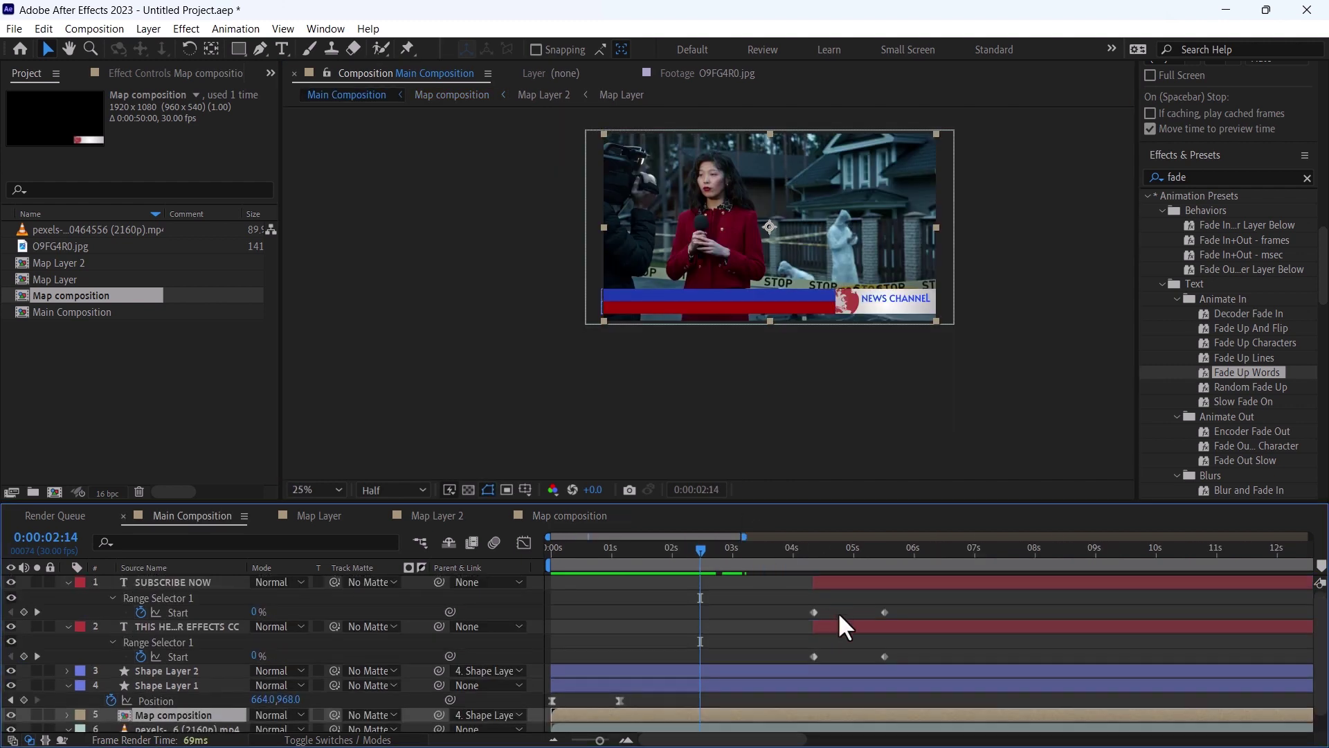
{"action": "left_click", "coordinate": [841, 628]}
{"action": "left_click_drag", "start_coordinate": [840, 629], "coordinate": [692, 637]}
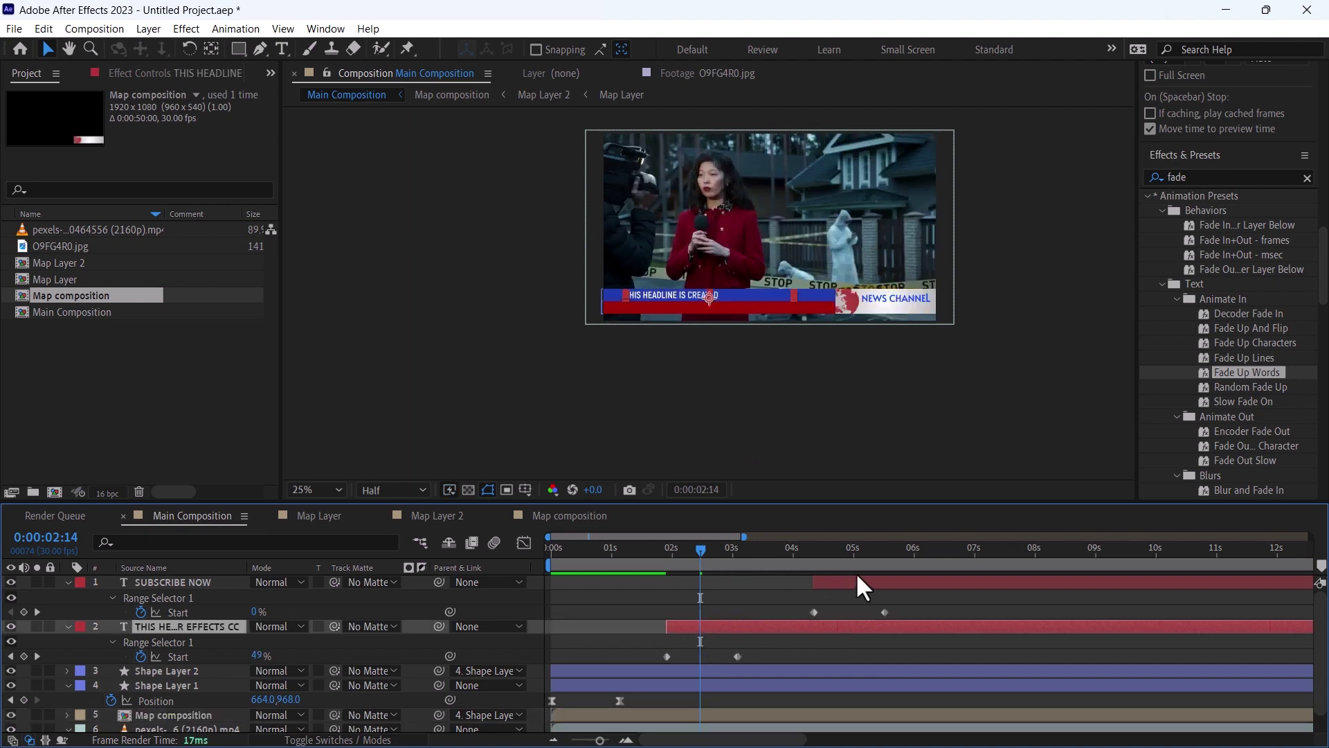
{"action": "left_click_drag", "start_coordinate": [834, 585], "coordinate": [731, 596]}
{"action": "key", "text": "space"}
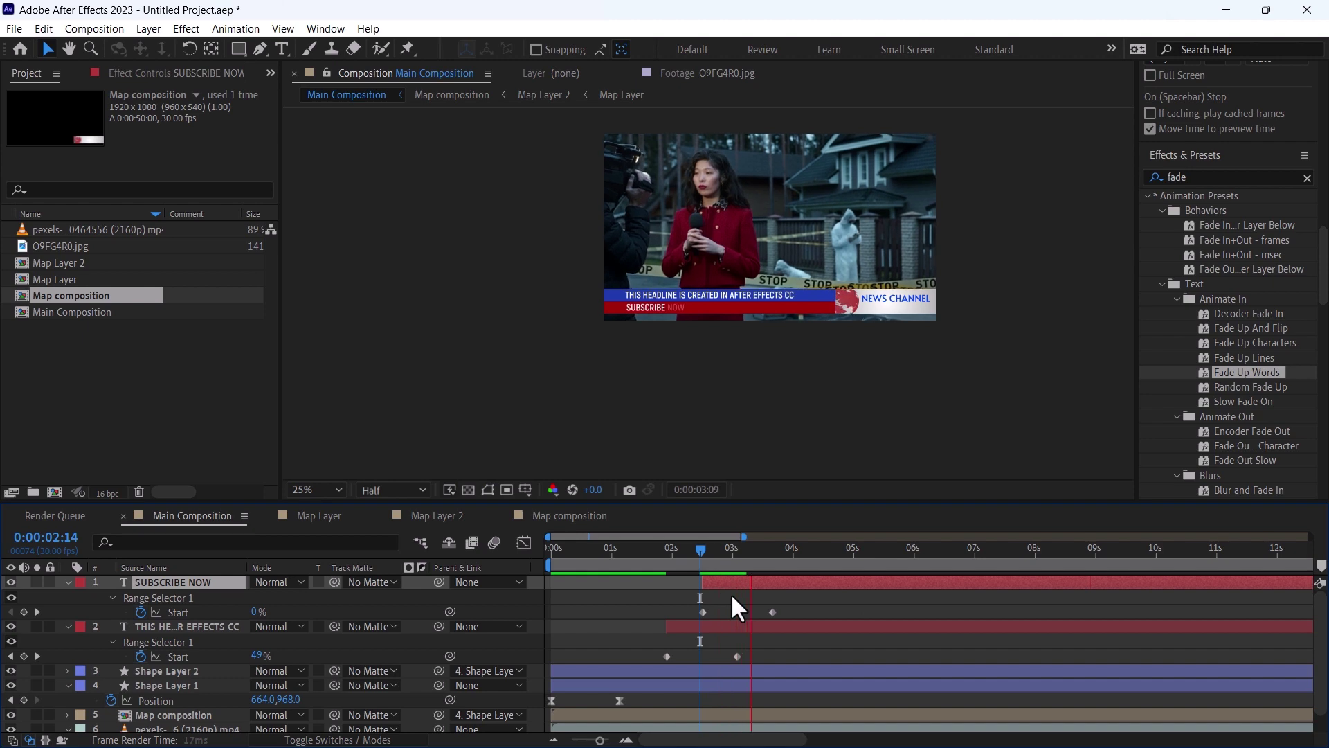
{"action": "key", "text": "space"}
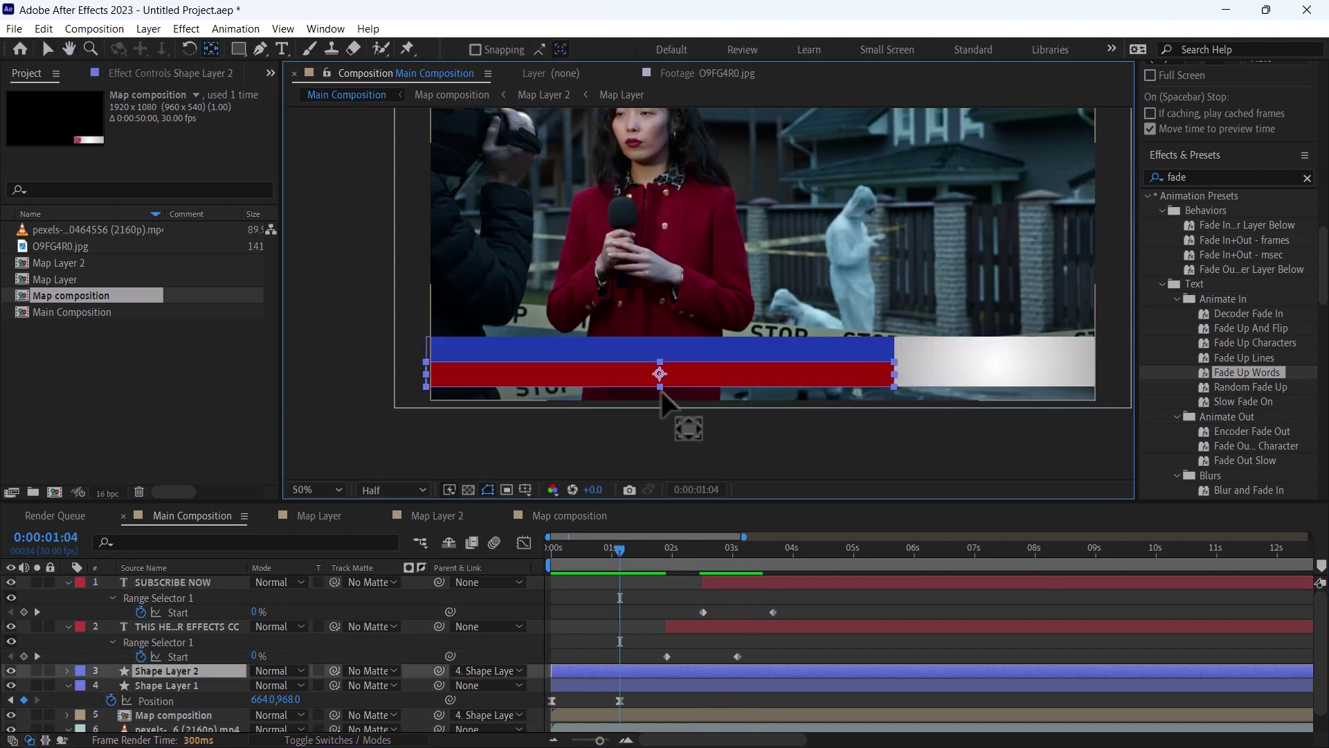
Step: Enable snapping and move the red bar's anchor point to the middle of its top edge
{"action": "scroll", "coordinate": [661, 390], "scroll_direction": "up", "scroll_amount": 1}
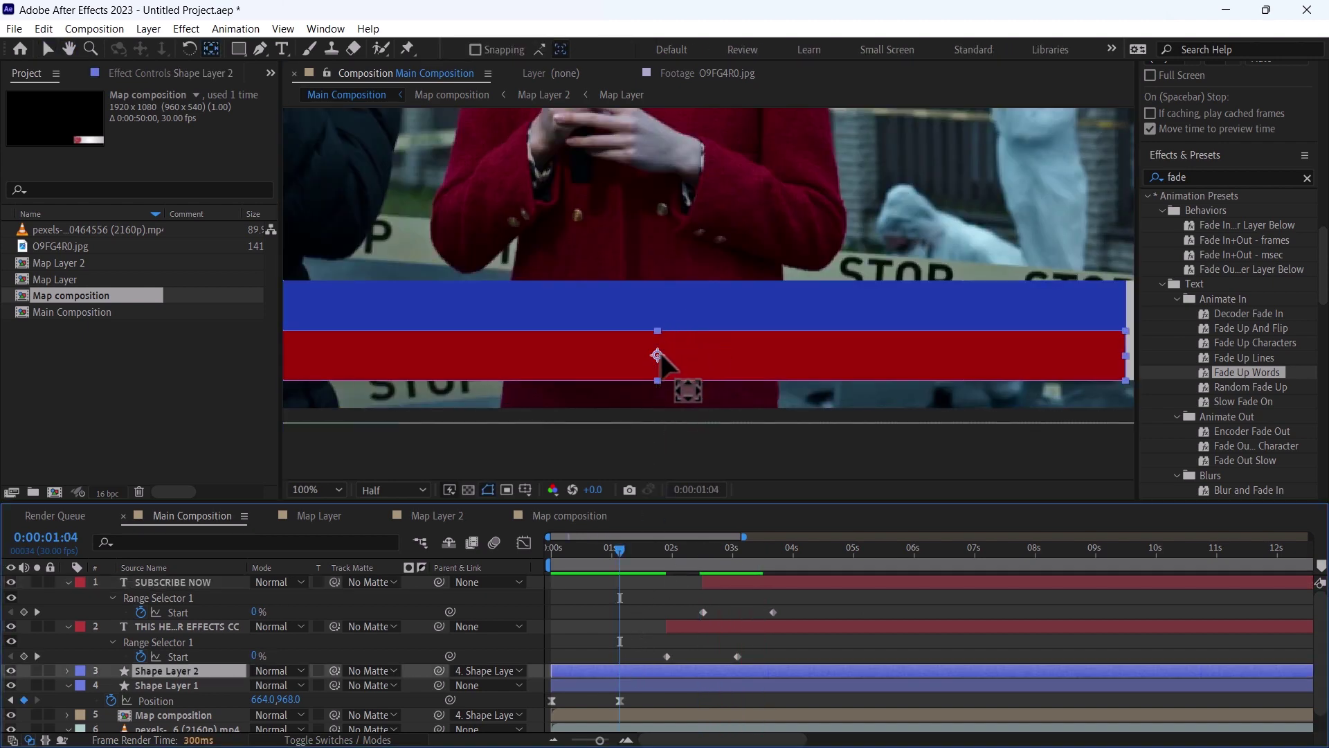
{"action": "left_click", "coordinate": [475, 50]}
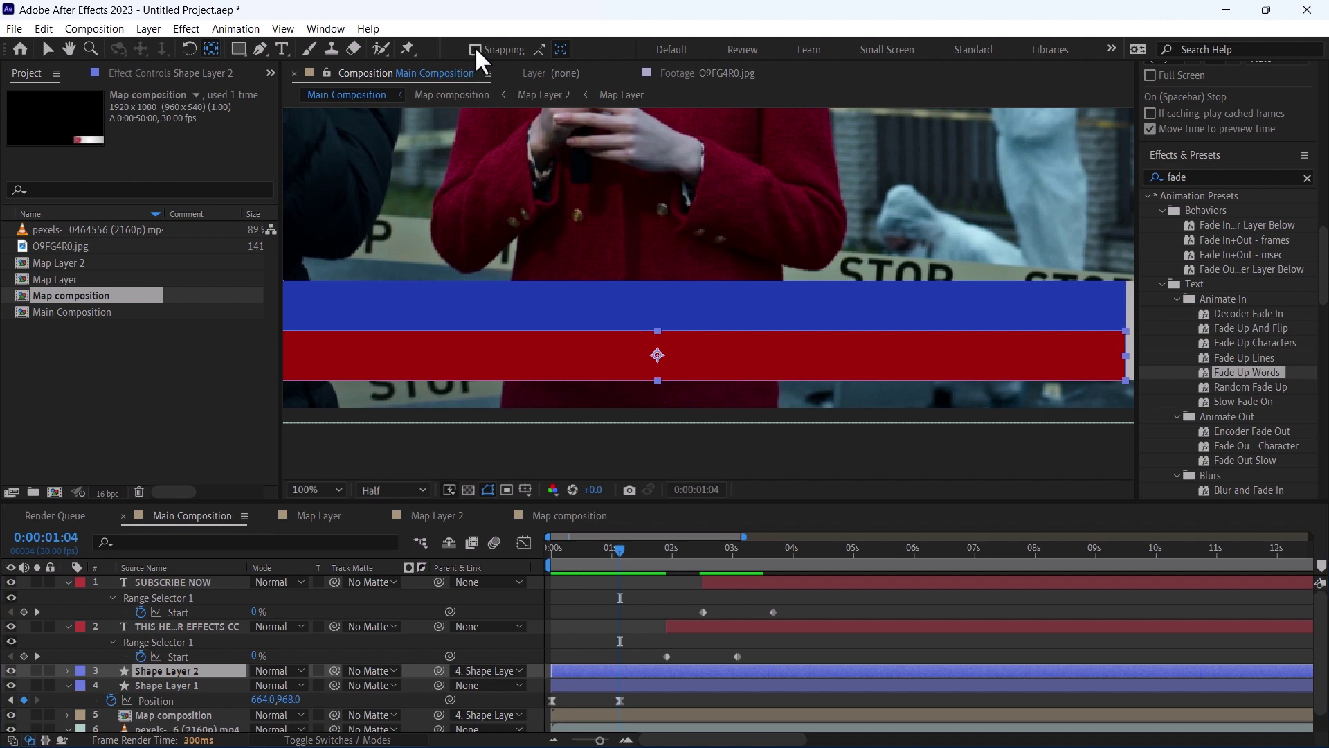
{"action": "left_click", "coordinate": [659, 350]}
{"action": "left_click_drag", "start_coordinate": [659, 355], "coordinate": [658, 331]}
Step: Keyframe Shape Layer 2's vertical scale from 0% at 0:00:01:04 to 50% about half a second after, so the red bar unfolds downward
{"action": "key", "text": "s"}
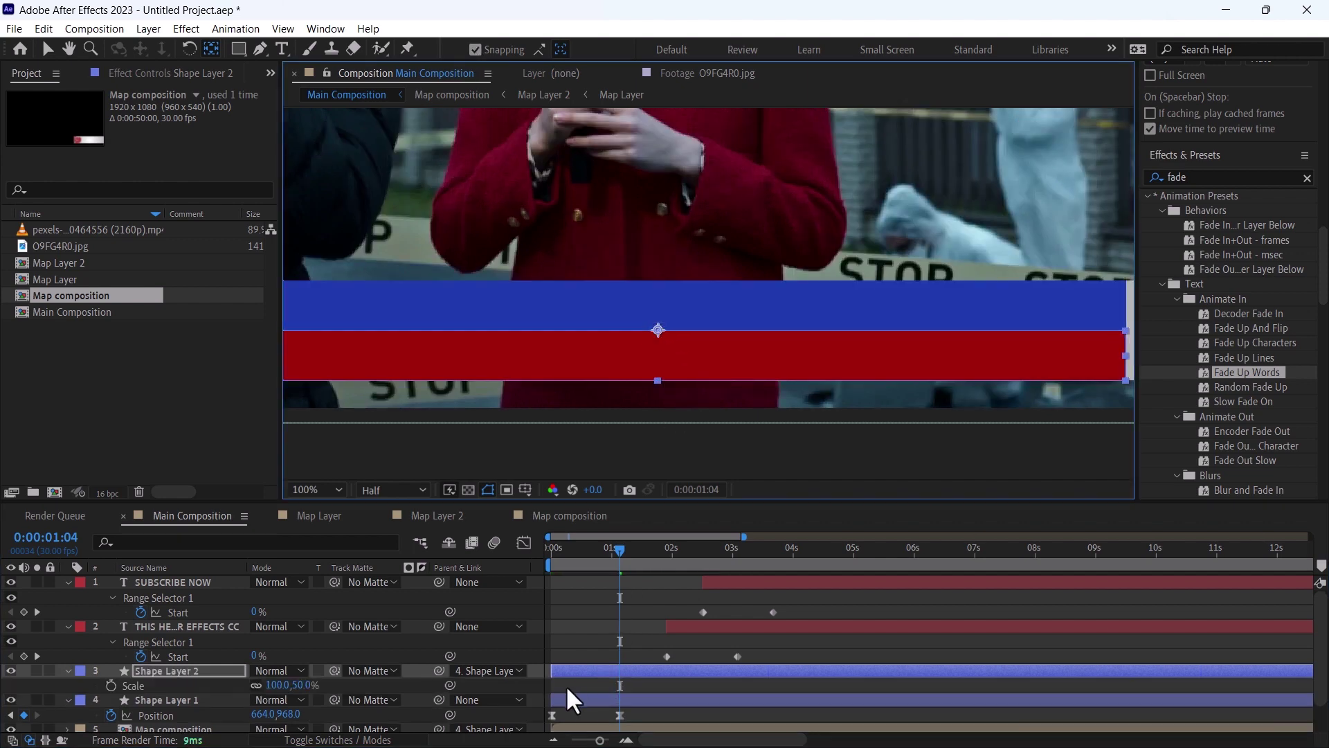
{"action": "left_click", "coordinate": [110, 685]}
{"action": "scroll", "coordinate": [562, 675], "scroll_direction": "down", "scroll_amount": 2}
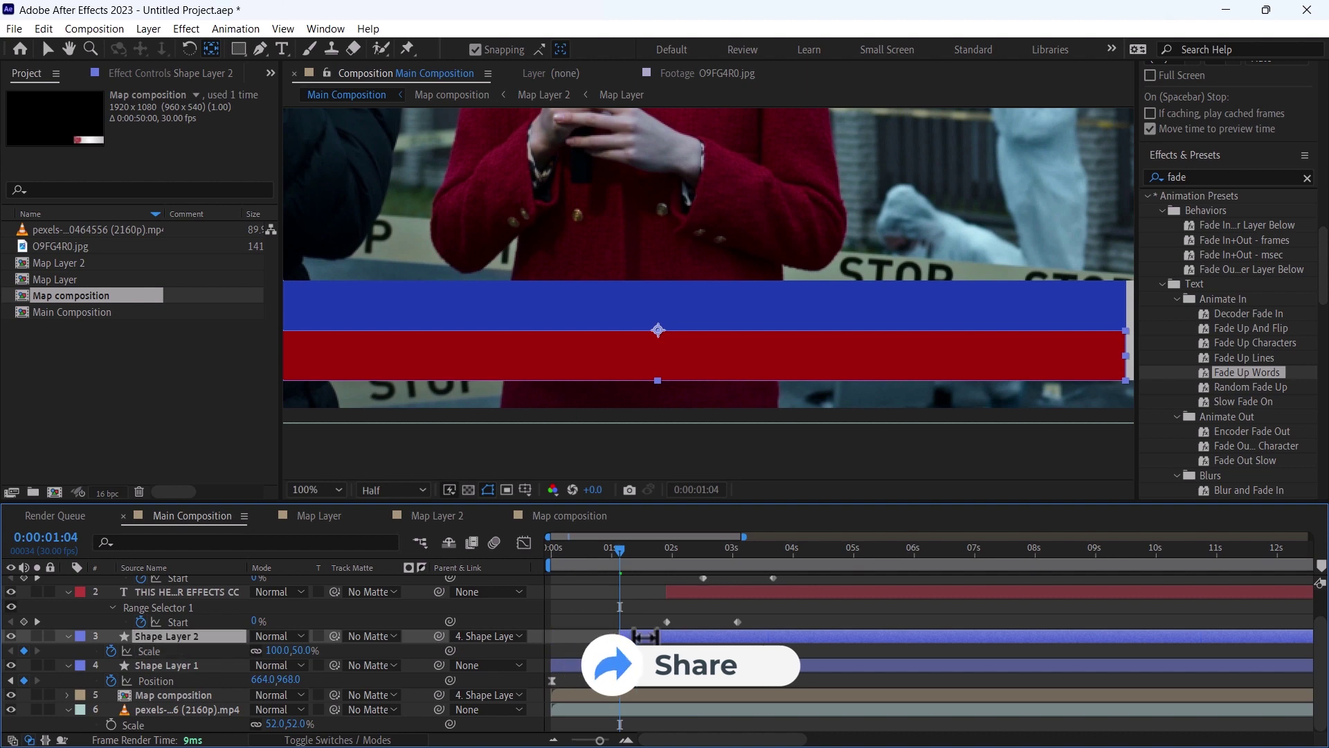
{"action": "left_click_drag", "start_coordinate": [619, 651], "coordinate": [648, 650]}
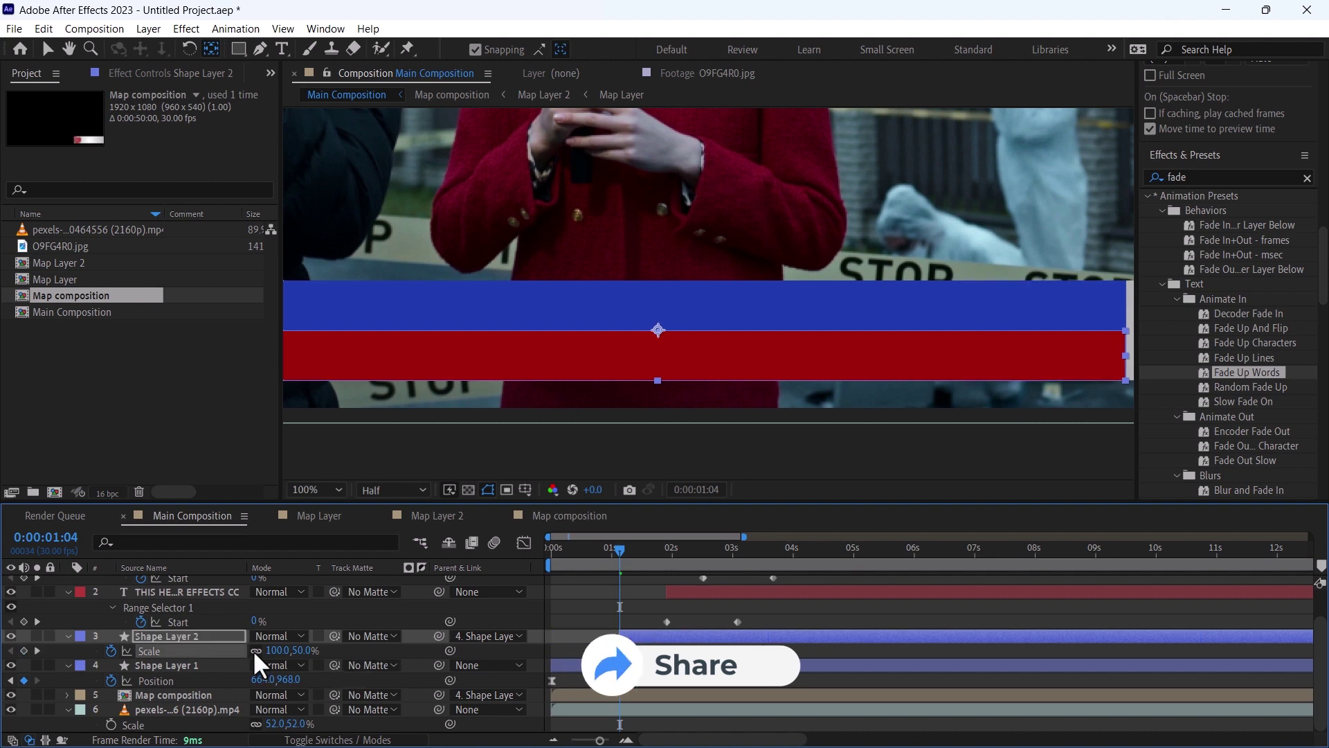
{"action": "left_click_drag", "start_coordinate": [300, 650], "coordinate": [283, 651]}
{"action": "left_click", "coordinate": [297, 651]}
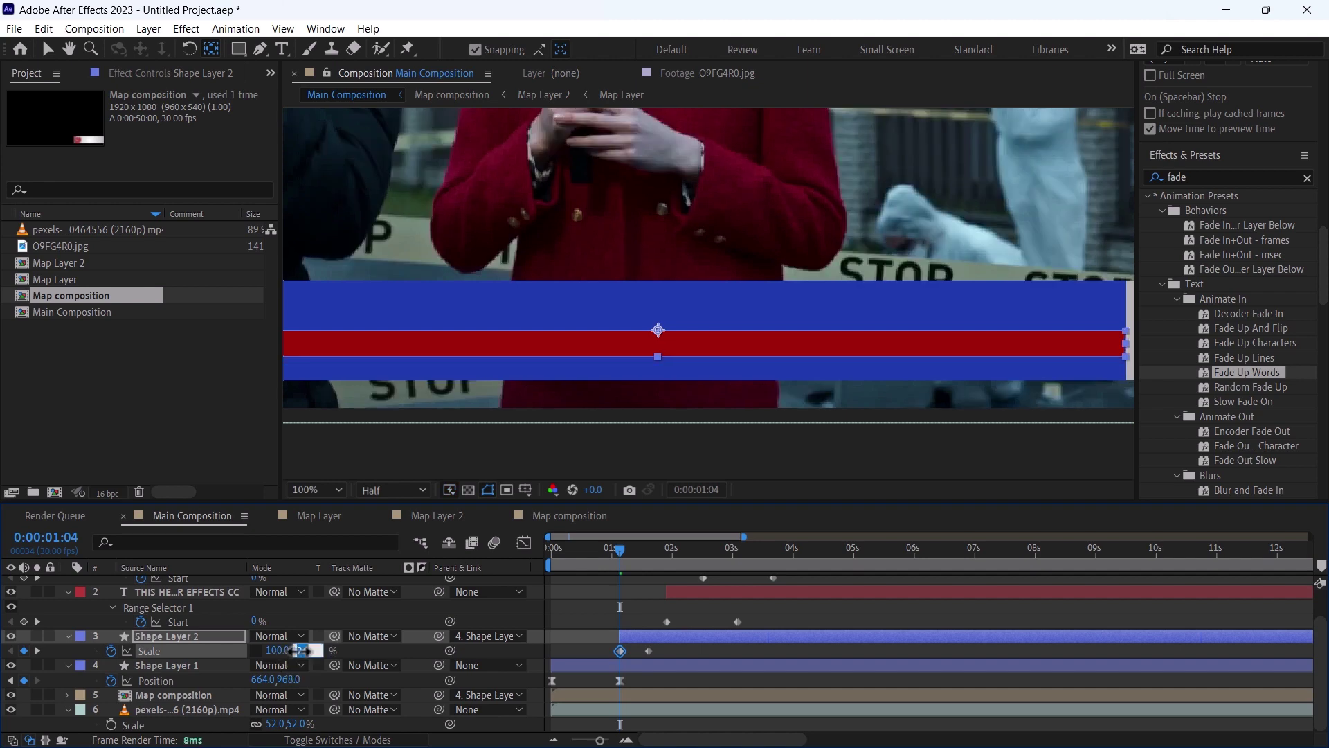
{"action": "type", "text": "0"}
{"action": "key", "text": "Return"}
{"action": "key", "text": "Return"}
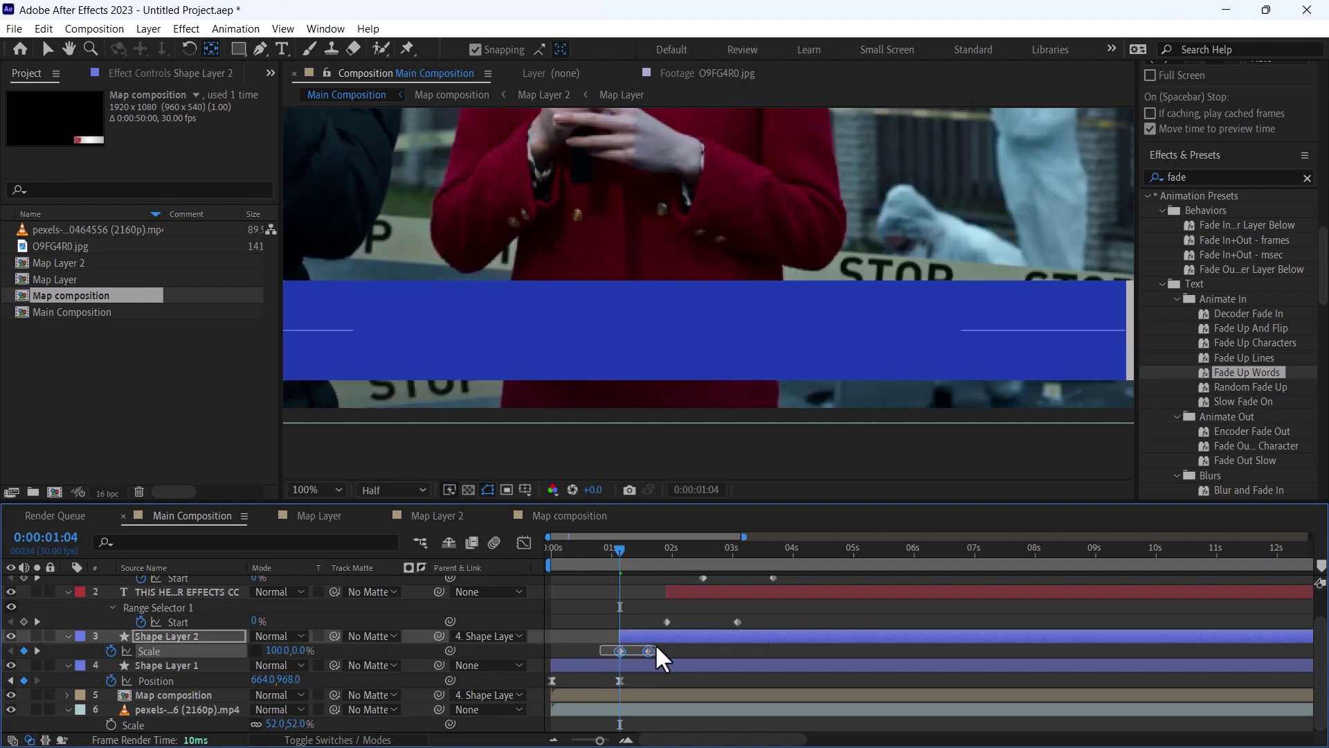
Step: Apply Easy Ease to the red bar's scale keyframes and preview the animation with the whole composition fitted in the viewer
{"action": "left_click", "coordinate": [651, 649]}
{"action": "key", "text": "F9"}
{"action": "left_click_drag", "start_coordinate": [610, 554], "coordinate": [517, 567]}
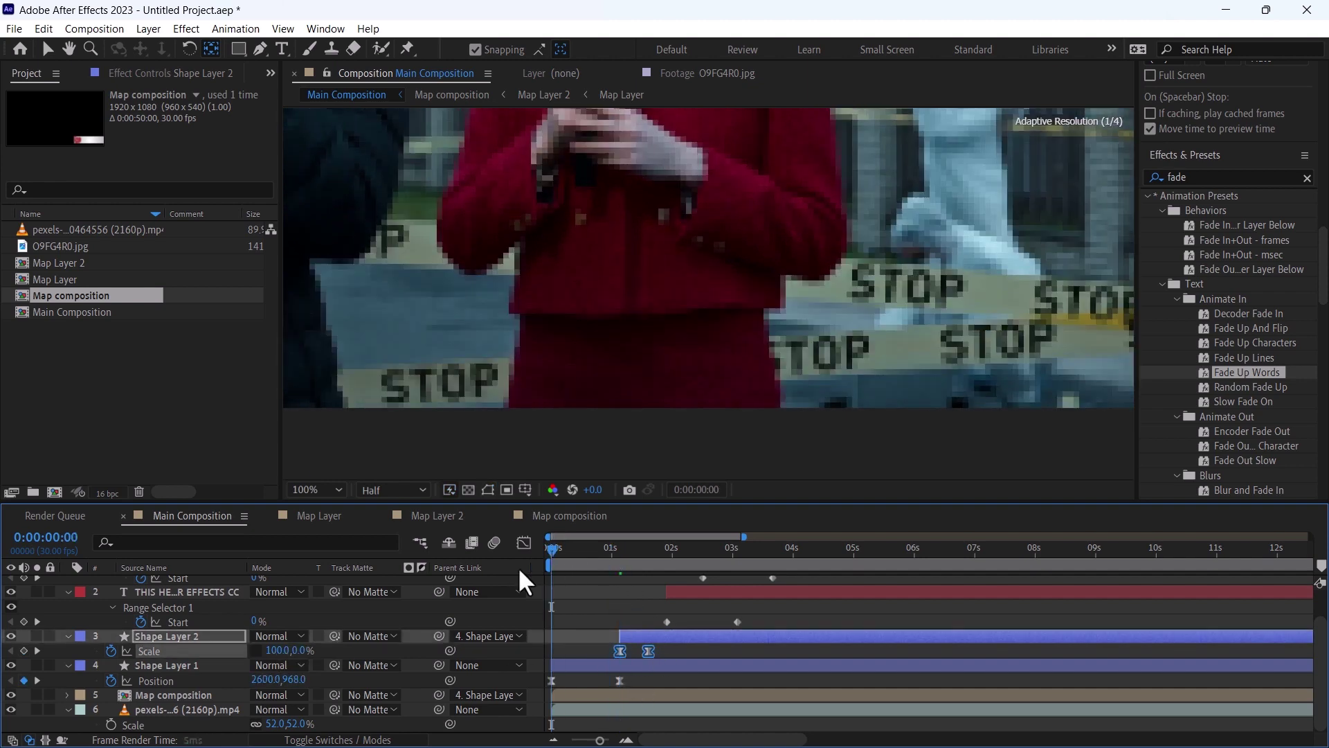
{"action": "key", "text": "space"}
{"action": "left_click", "coordinate": [331, 490]}
{"action": "left_click", "coordinate": [331, 490]}
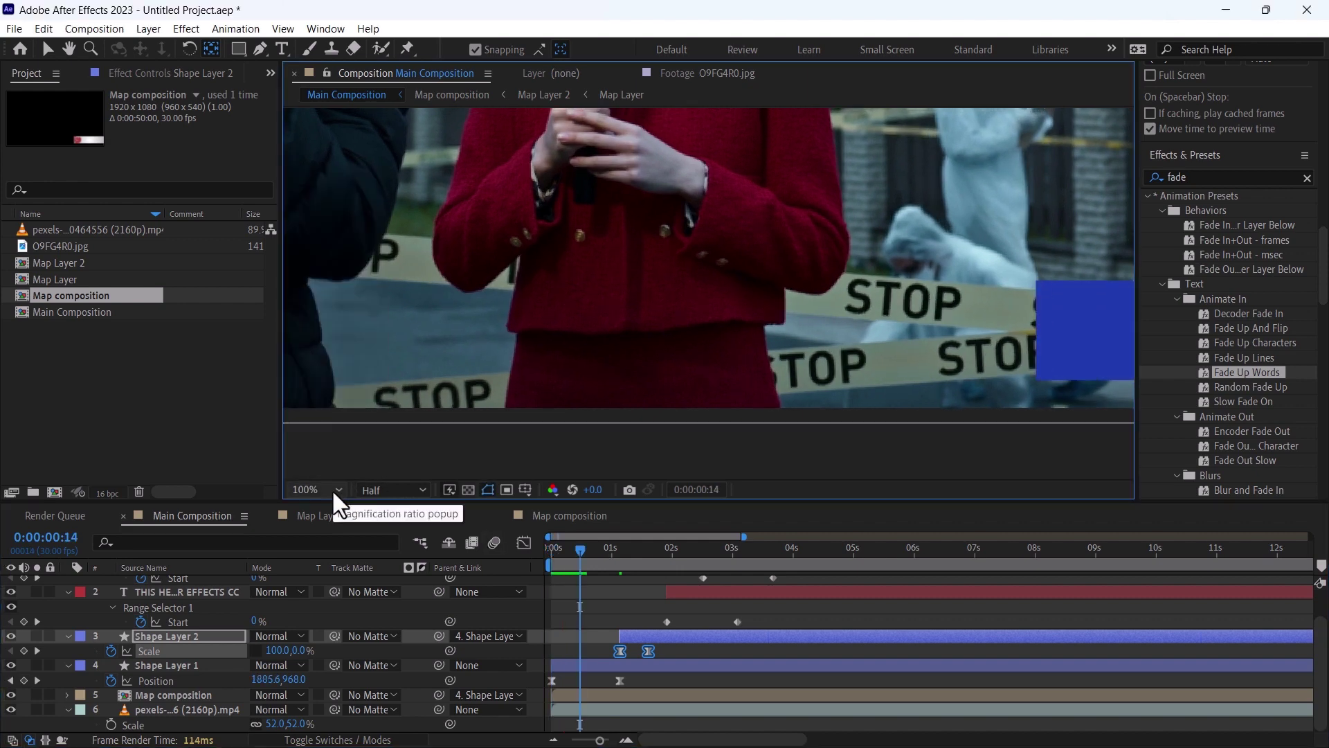
{"action": "left_click", "coordinate": [331, 488]}
{"action": "left_click", "coordinate": [311, 182]}
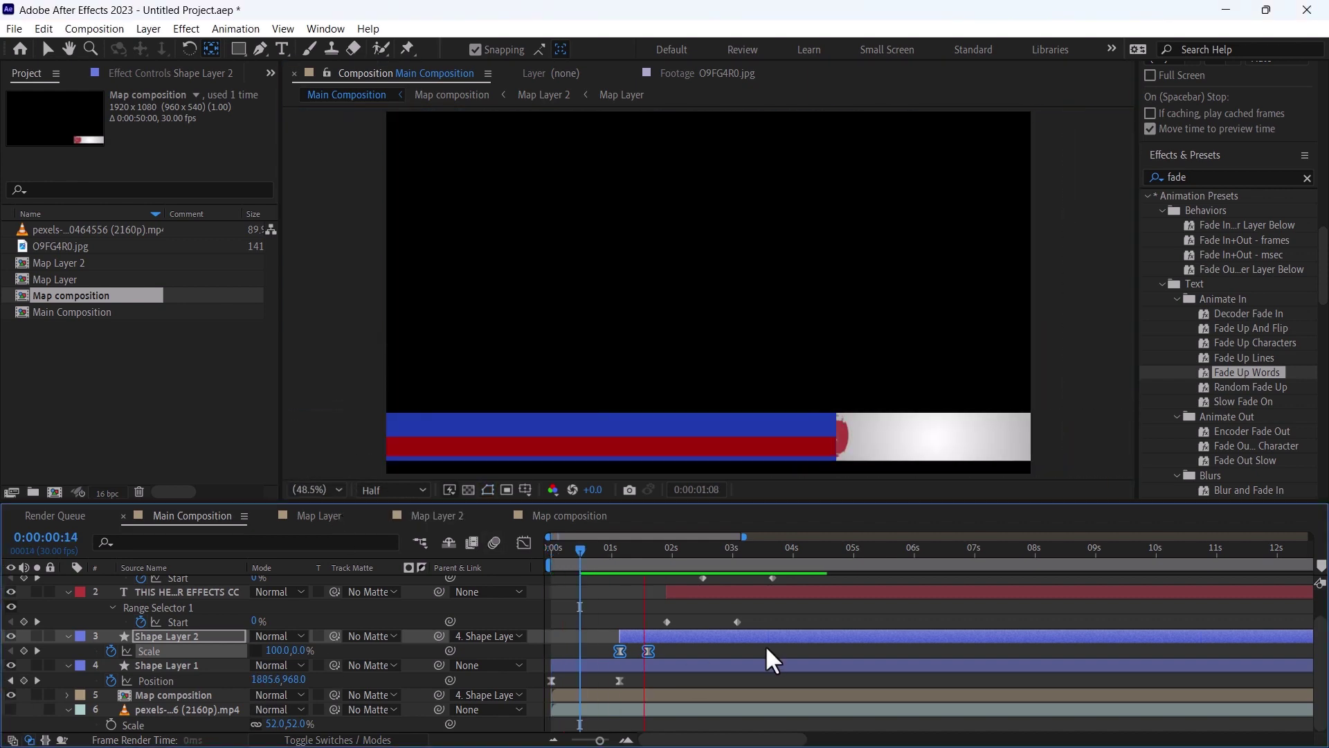
Step: Retime Shape Layer 2 and its scale animation to run from 0:00:00:21 to about 0:00:01:19
{"action": "left_click_drag", "start_coordinate": [609, 557], "coordinate": [621, 557]}
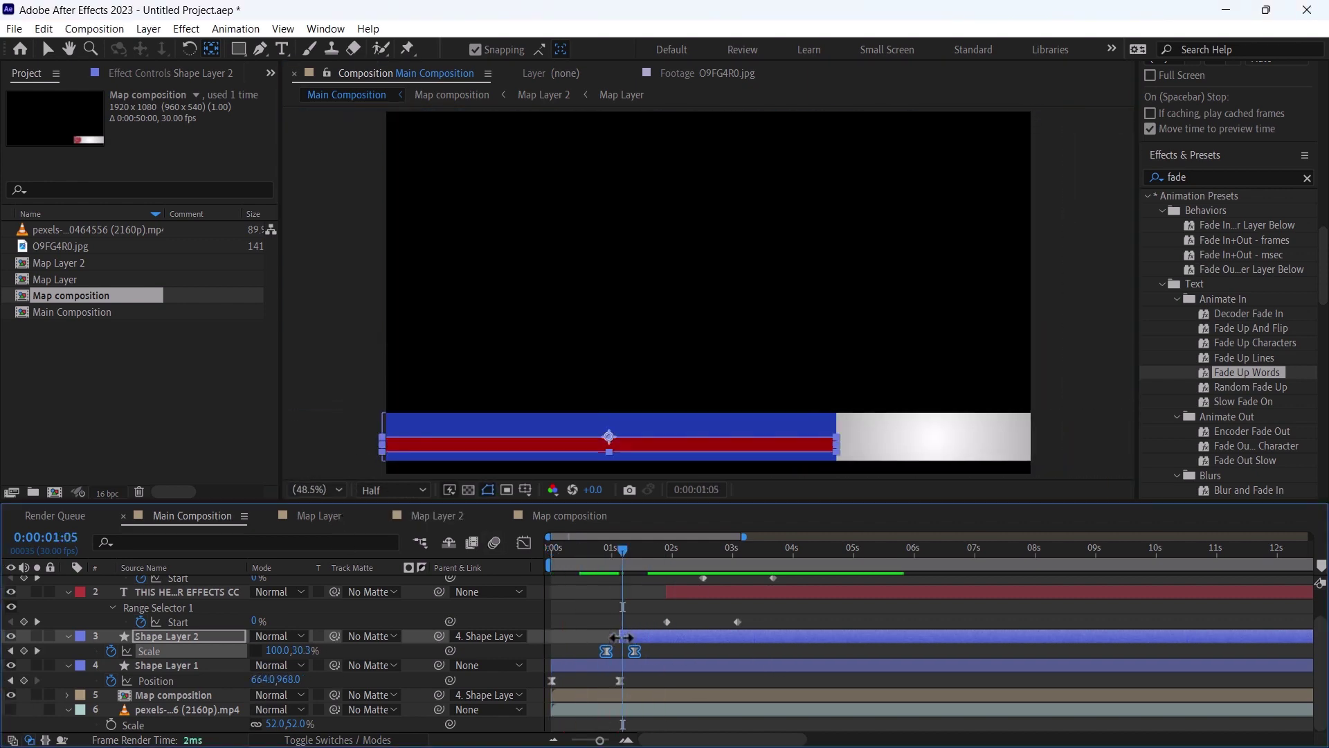
{"action": "left_click_drag", "start_coordinate": [621, 558], "coordinate": [649, 558]}
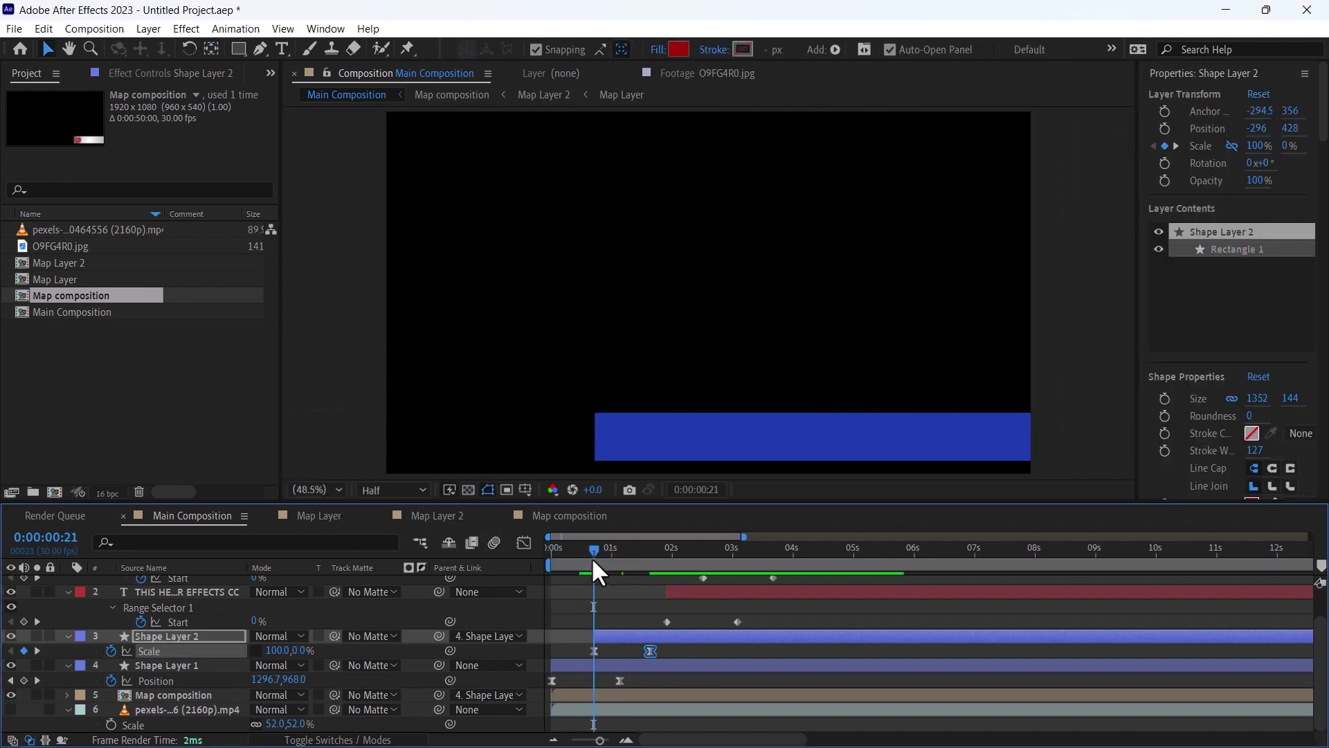
Step: Retime Shape Layer 2 to start at Shape Layer 1's last position keyframe, ending its scale animation near 0:00:02:00, and preview it
{"action": "mouse_move", "coordinate": [650, 650]}
{"action": "left_mouse_down"}
{"action": "mouse_move", "coordinate": [620, 654]}
{"action": "mouse_move", "coordinate": [635, 632]}
{"action": "left_mouse_up"}
{"action": "left_click_drag", "start_coordinate": [646, 651], "coordinate": [668, 650]}
{"action": "left_click", "coordinate": [606, 559]}
{"action": "key", "text": "space"}
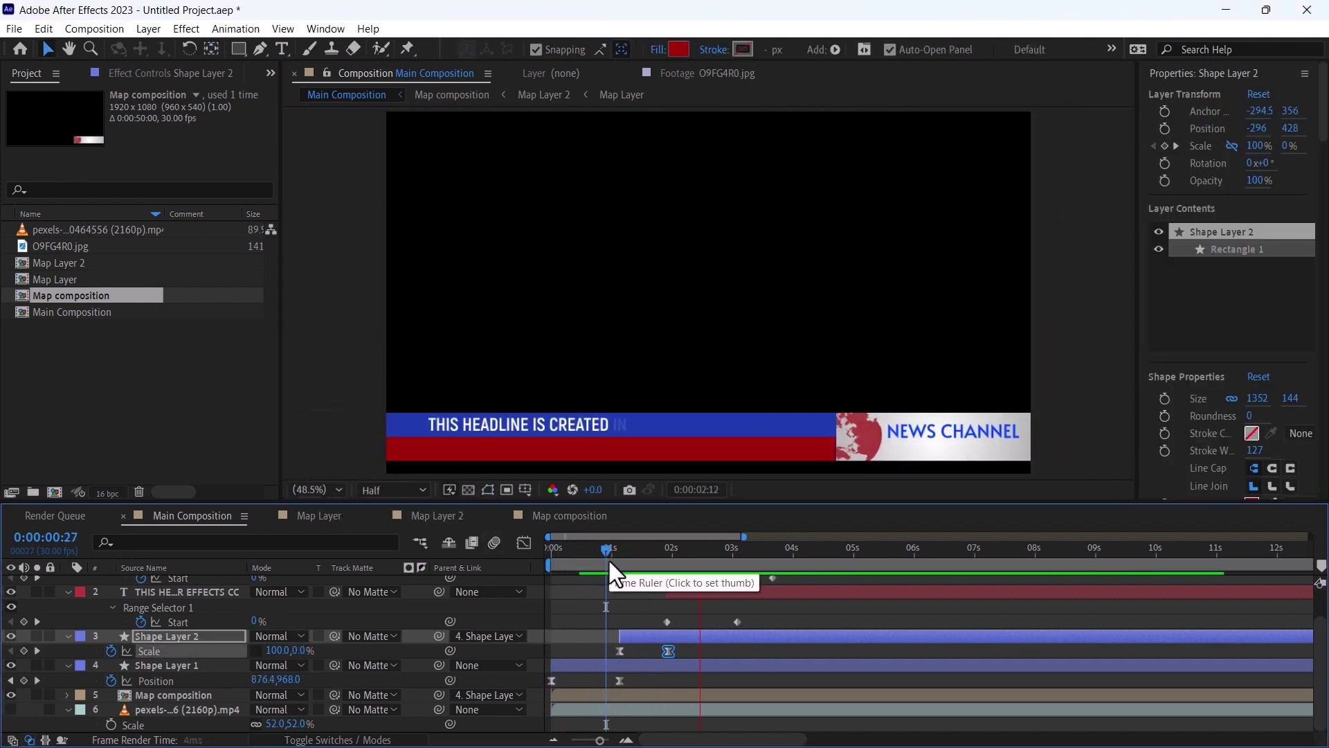
{"action": "left_click", "coordinate": [643, 601]}
{"action": "key", "text": "space"}
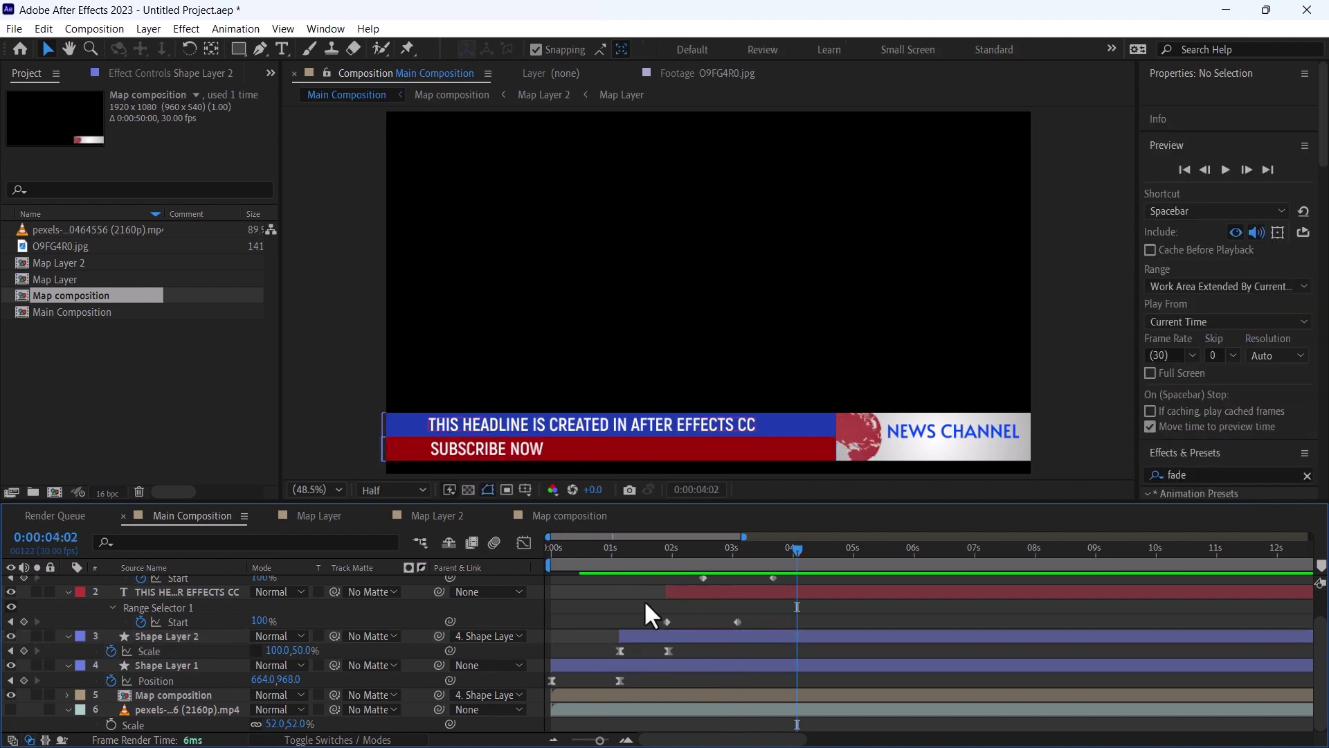
Step: Collapse the layers' keyframed properties and add a null object to Main Composition
{"action": "key", "text": "u"}
{"action": "left_click", "coordinate": [175, 638]}
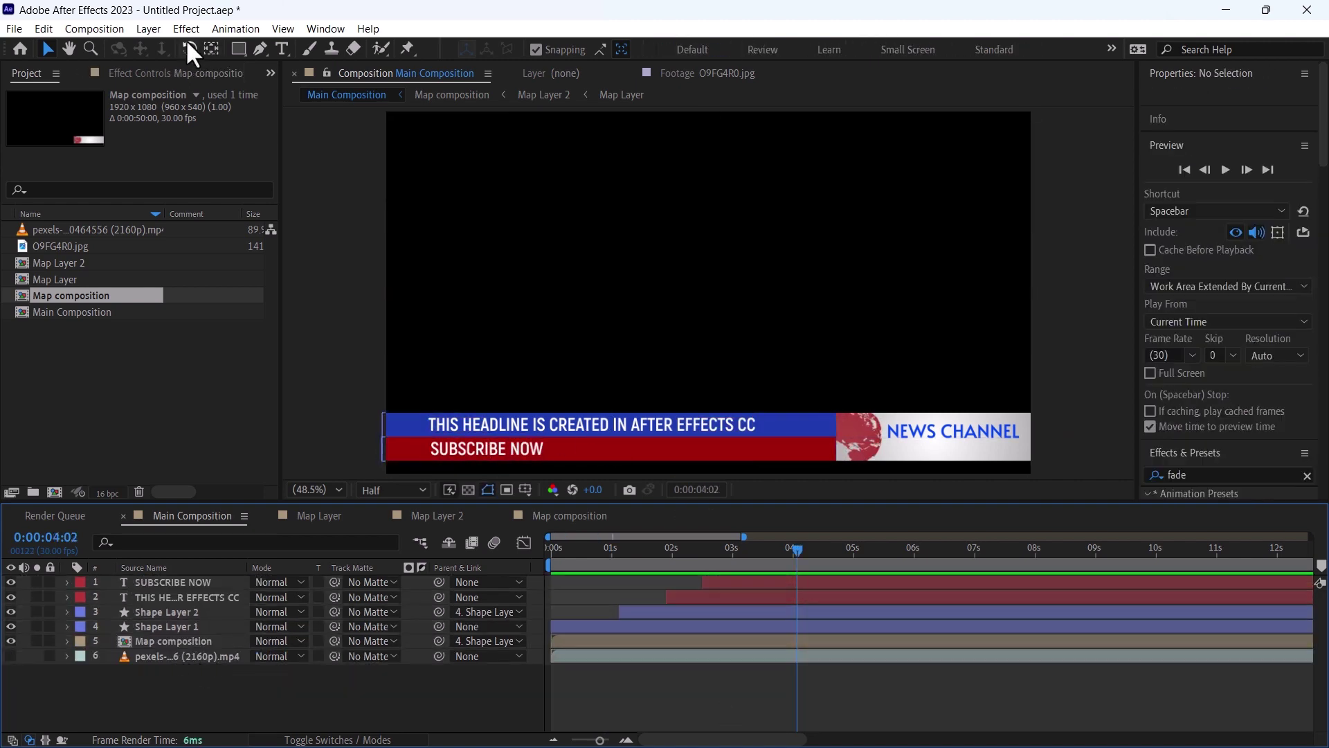
{"action": "left_click", "coordinate": [148, 29]}
{"action": "mouse_move", "coordinate": [170, 49]}
{"action": "left_click", "coordinate": [480, 121]}
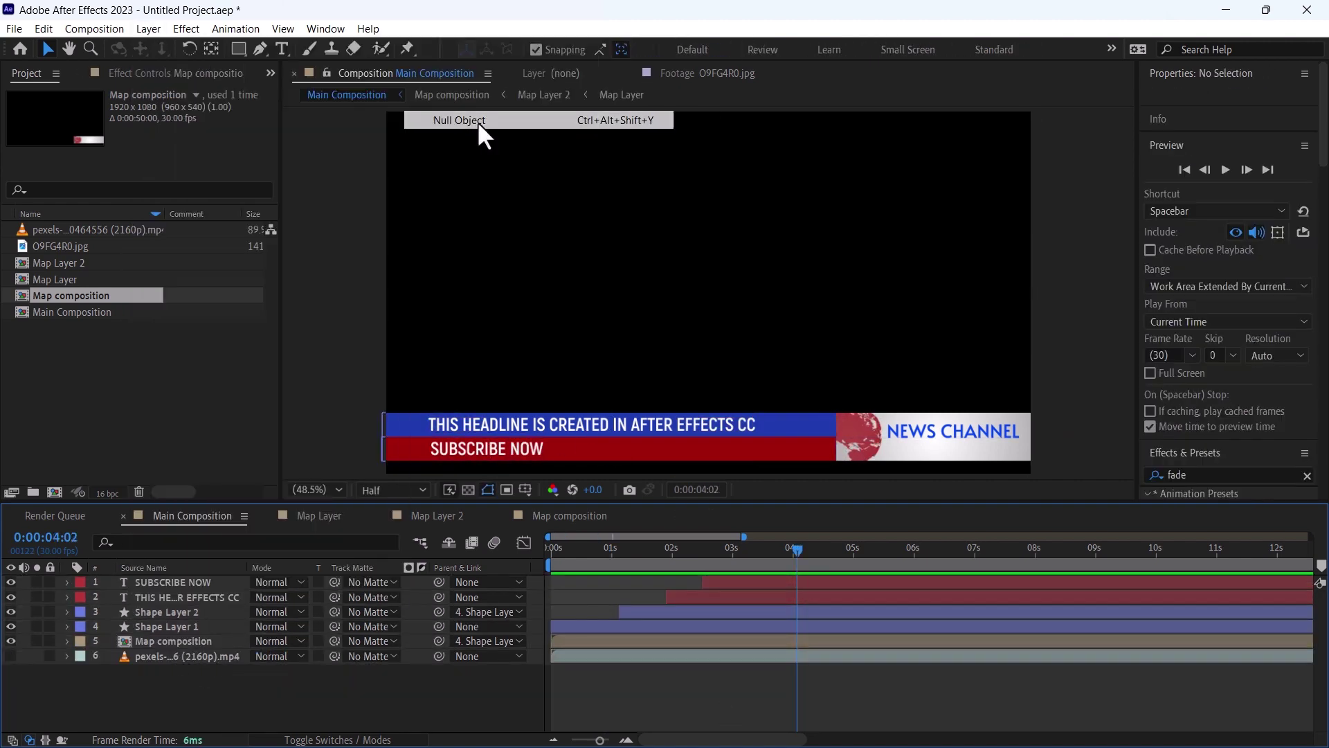
Step: Parent both headline text layers, SUBSCRIBE NOW and the one above the red bar, to Shape Layer 1
{"action": "left_click", "coordinate": [172, 638]}
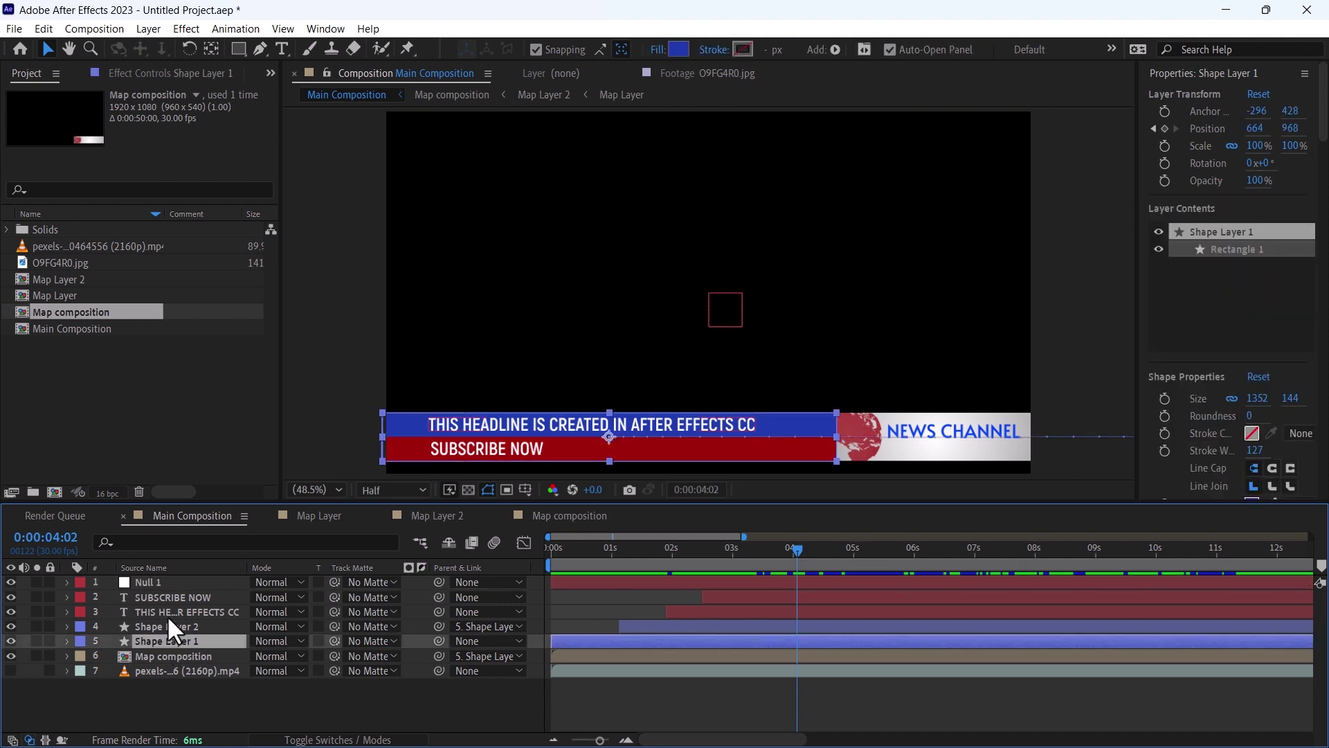
{"action": "left_click", "coordinate": [169, 612], "text": "ctrl"}
{"action": "left_click", "coordinate": [170, 596], "text": "ctrl"}
{"action": "left_click", "coordinate": [305, 699]}
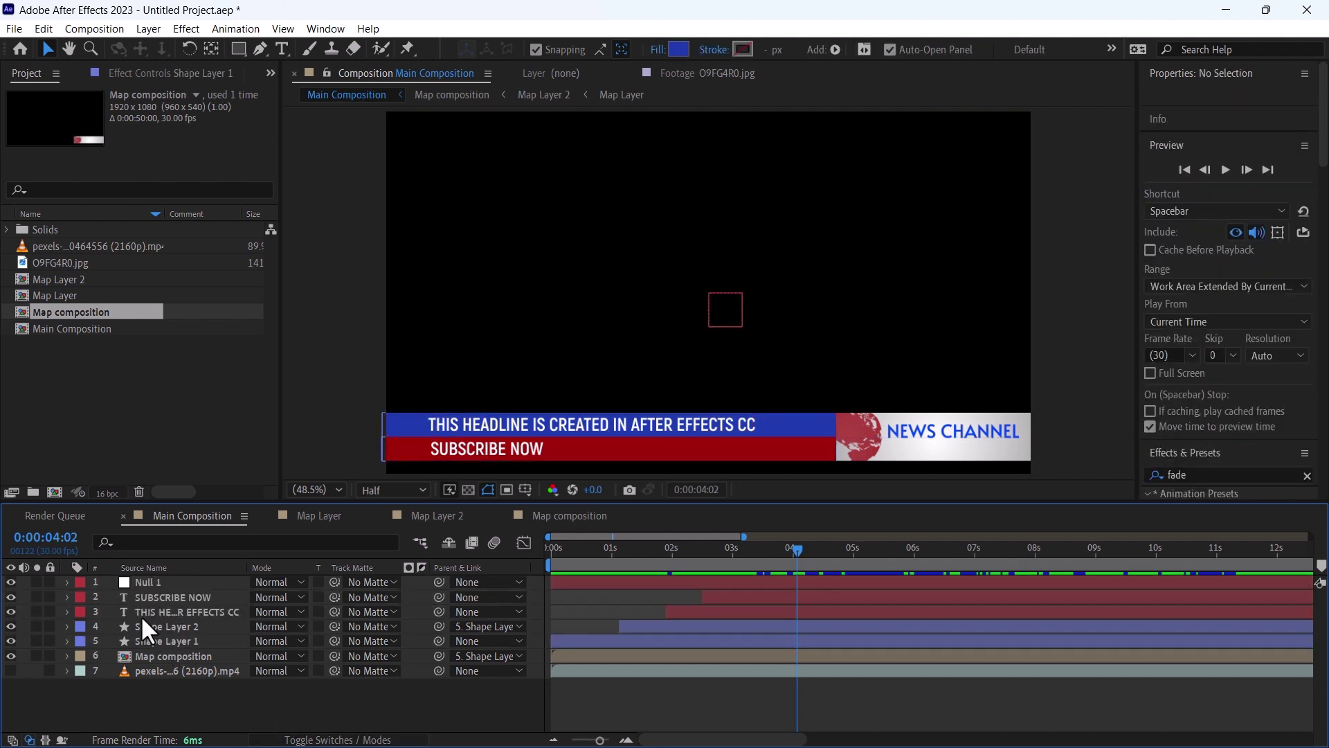
{"action": "left_click", "coordinate": [166, 609]}
{"action": "left_click", "coordinate": [171, 597], "text": "ctrl"}
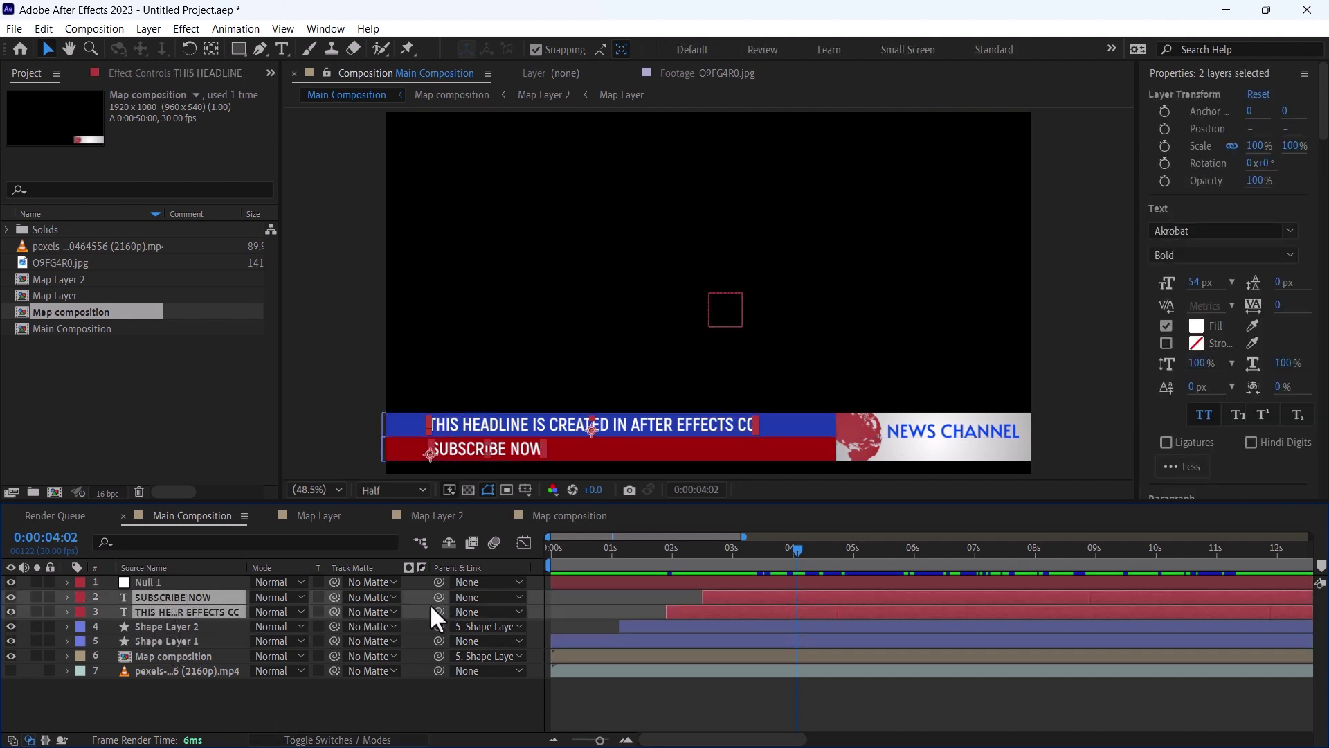
{"action": "left_click_drag", "start_coordinate": [436, 610], "coordinate": [182, 638]}
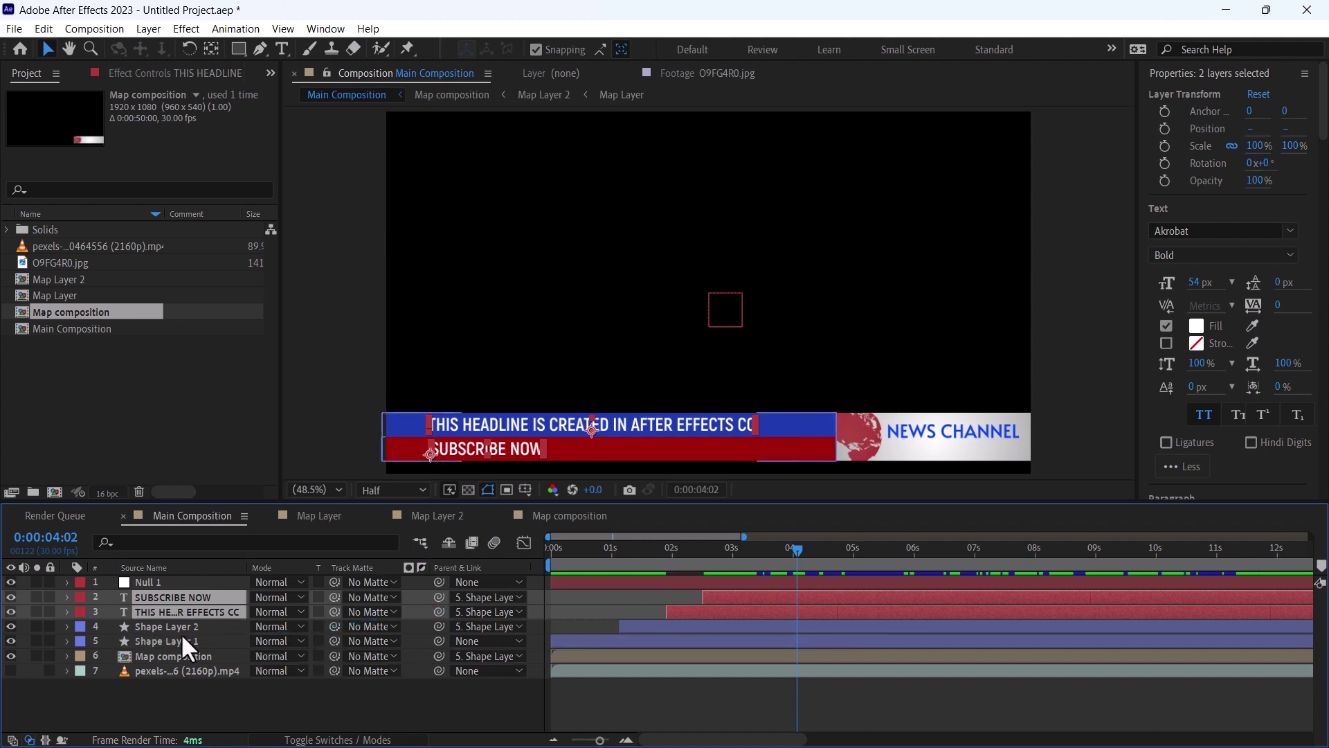
Step: Parent Shape Layer 1 to Null 1 and raise the whole lower third by setting the null's vertical position to 491
{"action": "left_click", "coordinate": [180, 633]}
{"action": "left_click_drag", "start_coordinate": [437, 640], "coordinate": [144, 580]}
{"action": "left_click", "coordinate": [143, 580]}
{"action": "key", "text": "p"}
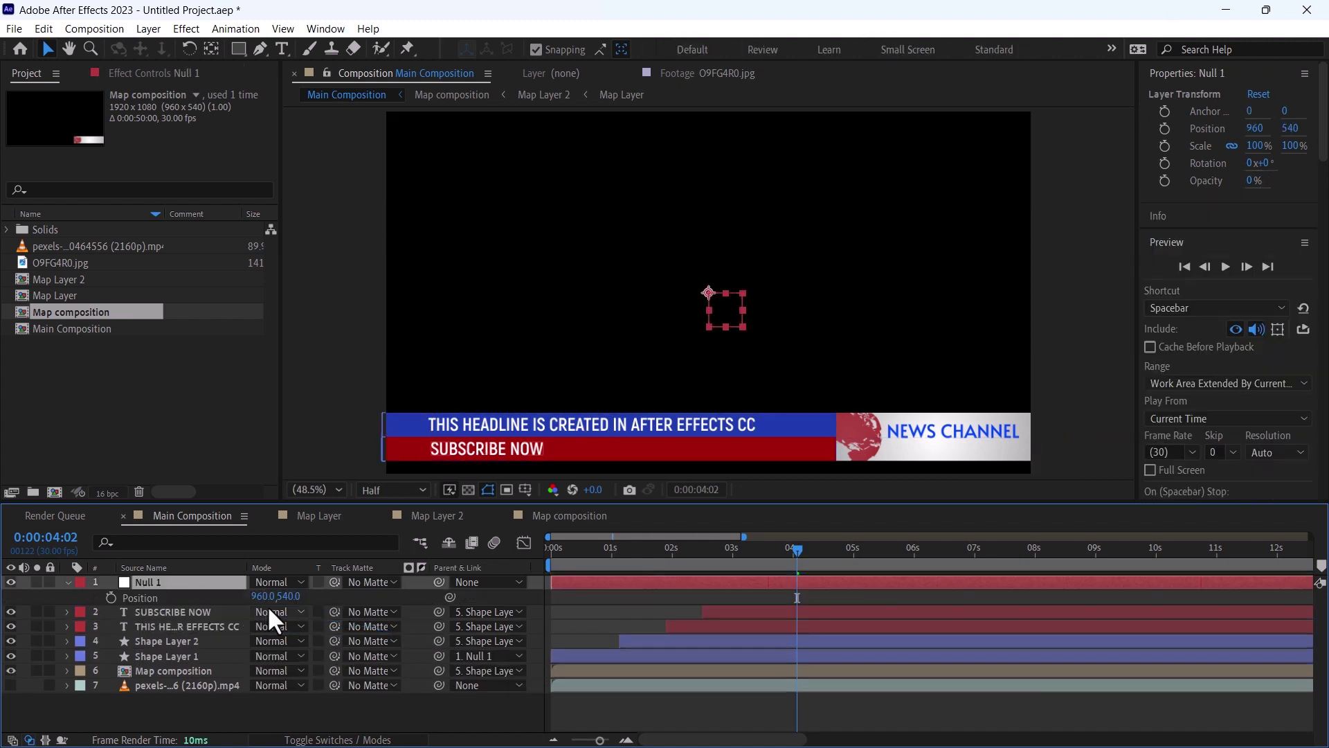
{"action": "left_click_drag", "start_coordinate": [285, 596], "coordinate": [241, 599]}
{"action": "left_click_drag", "start_coordinate": [600, 739], "coordinate": [605, 739]}
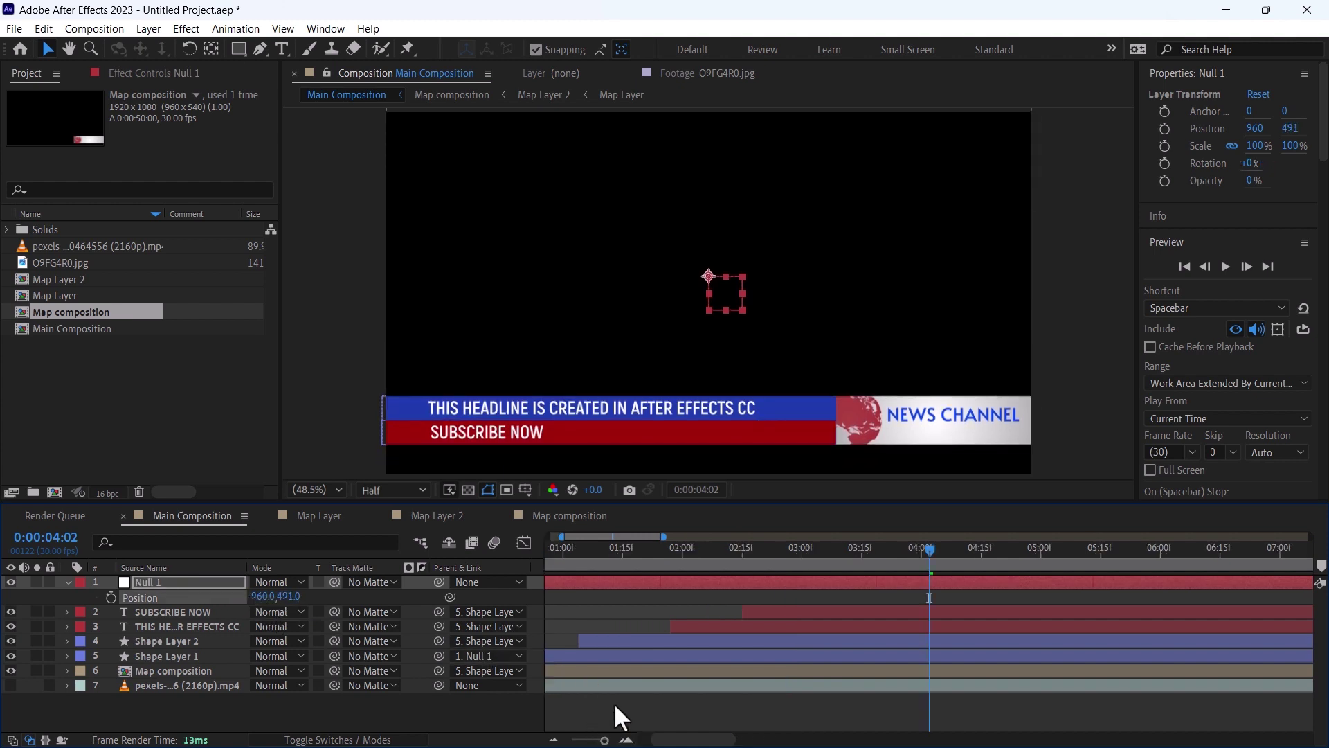
{"action": "left_click", "coordinate": [613, 702]}
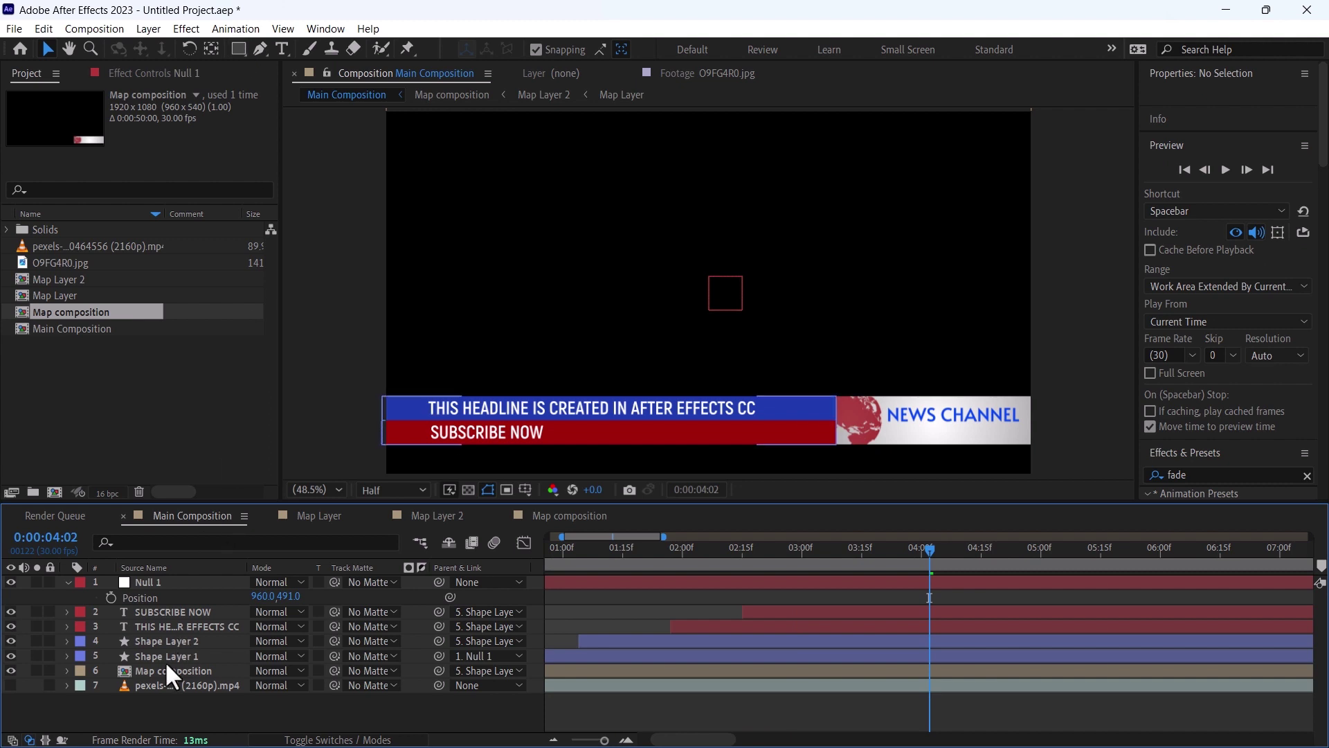
Step: Duplicate Shape Layer 1 and place the copy directly beneath the original in the layer stack
{"action": "left_click", "coordinate": [165, 641]}
{"action": "left_click", "coordinate": [183, 652]}
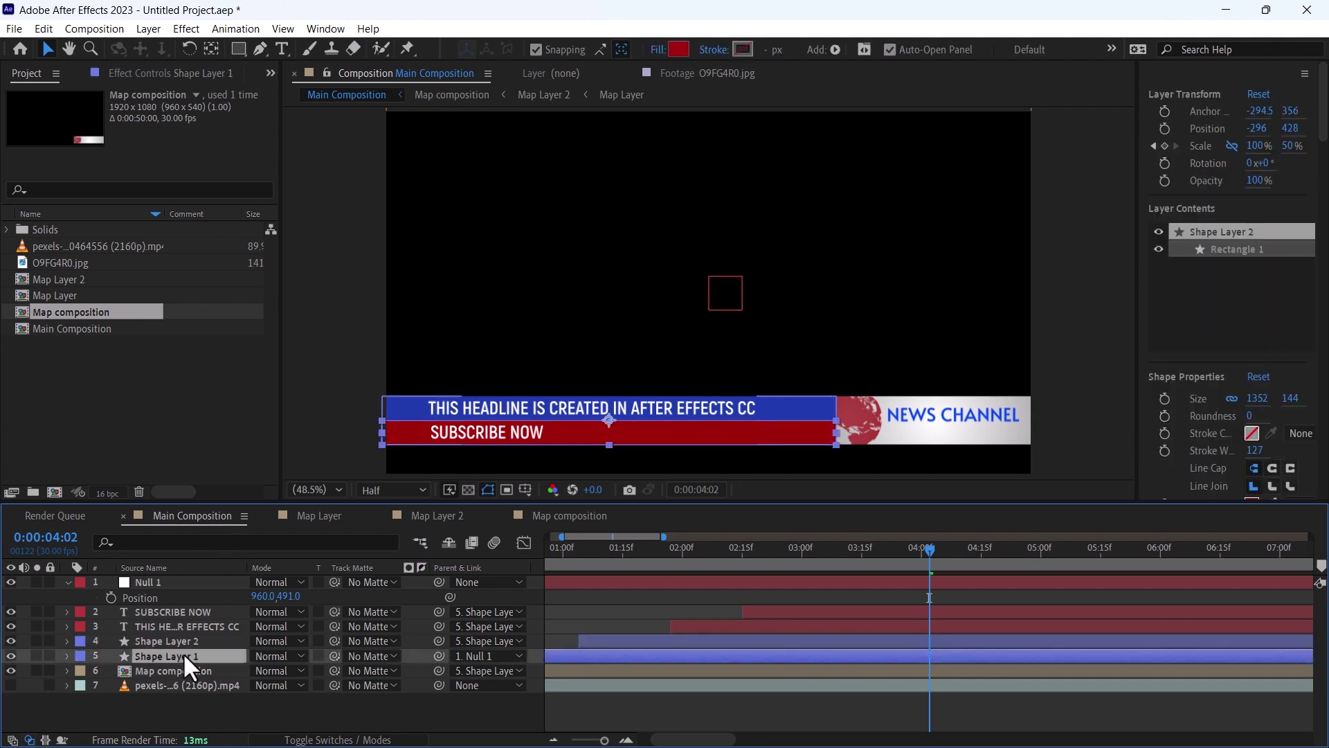
{"action": "key", "text": "ctrl+d"}
{"action": "left_click_drag", "start_coordinate": [190, 662], "coordinate": [189, 674]}
Step: Shift Shape Layer 3 with its position keyframes so that it starts at 0:00:01:15
{"action": "key", "text": "p"}
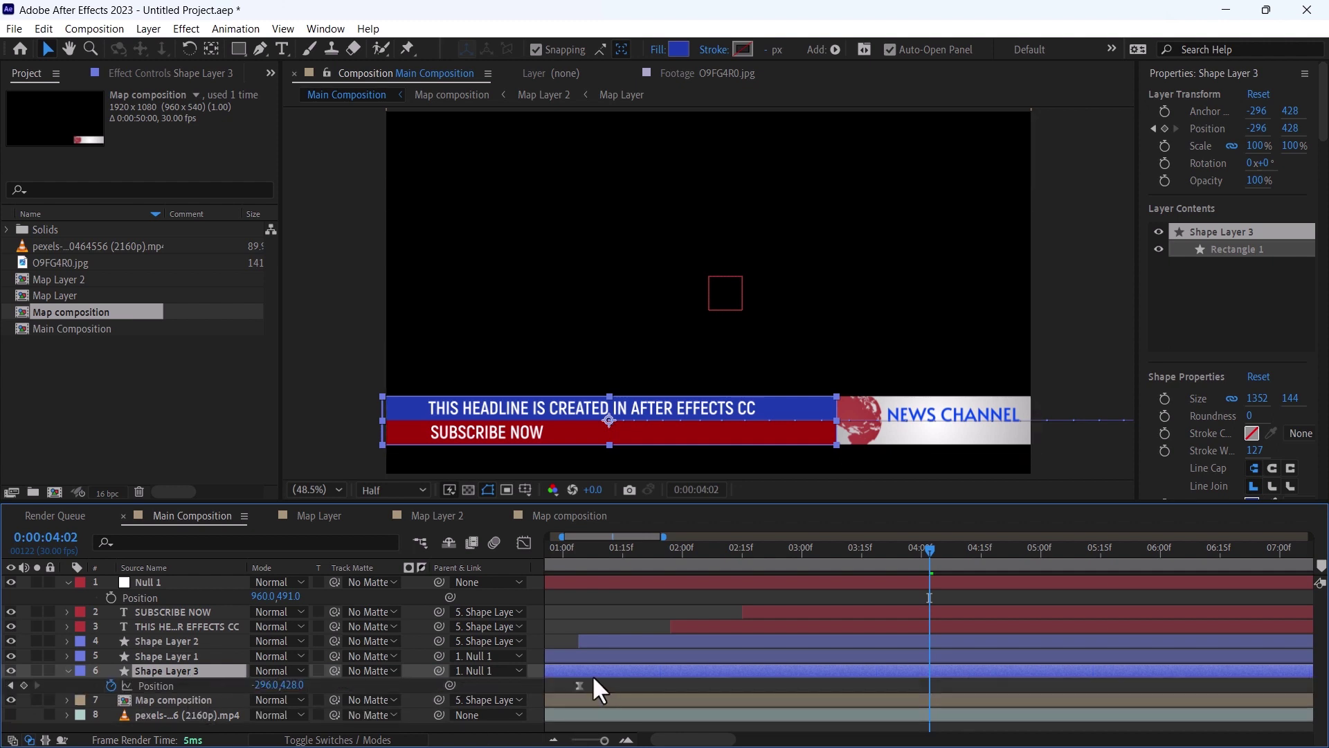
{"action": "scroll", "coordinate": [592, 674], "scroll_direction": "left", "scroll_amount": 2}
{"action": "left_click_drag", "start_coordinate": [580, 669], "coordinate": [757, 671]}
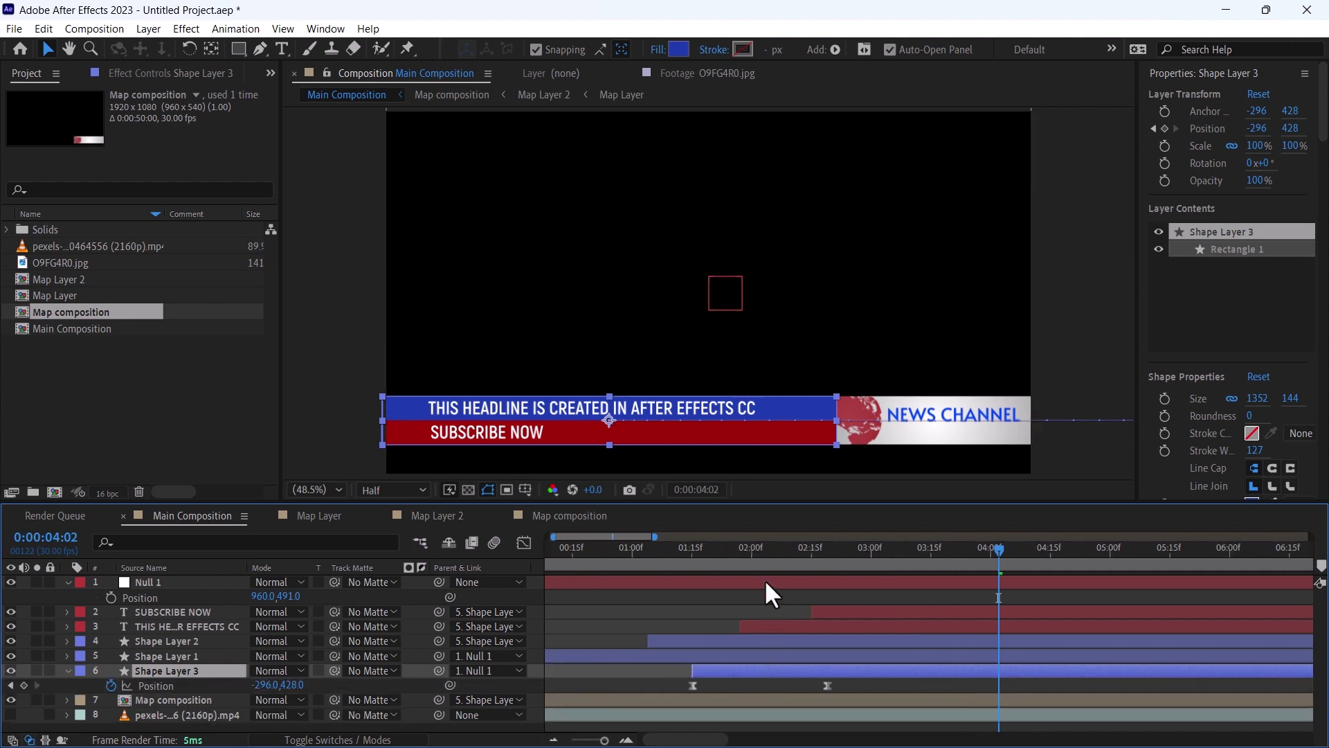
Step: Unlink Shape Layer 3's scale proportions and set its vertical scale to 50%
{"action": "key", "text": "s"}
{"action": "left_click", "coordinate": [257, 682]}
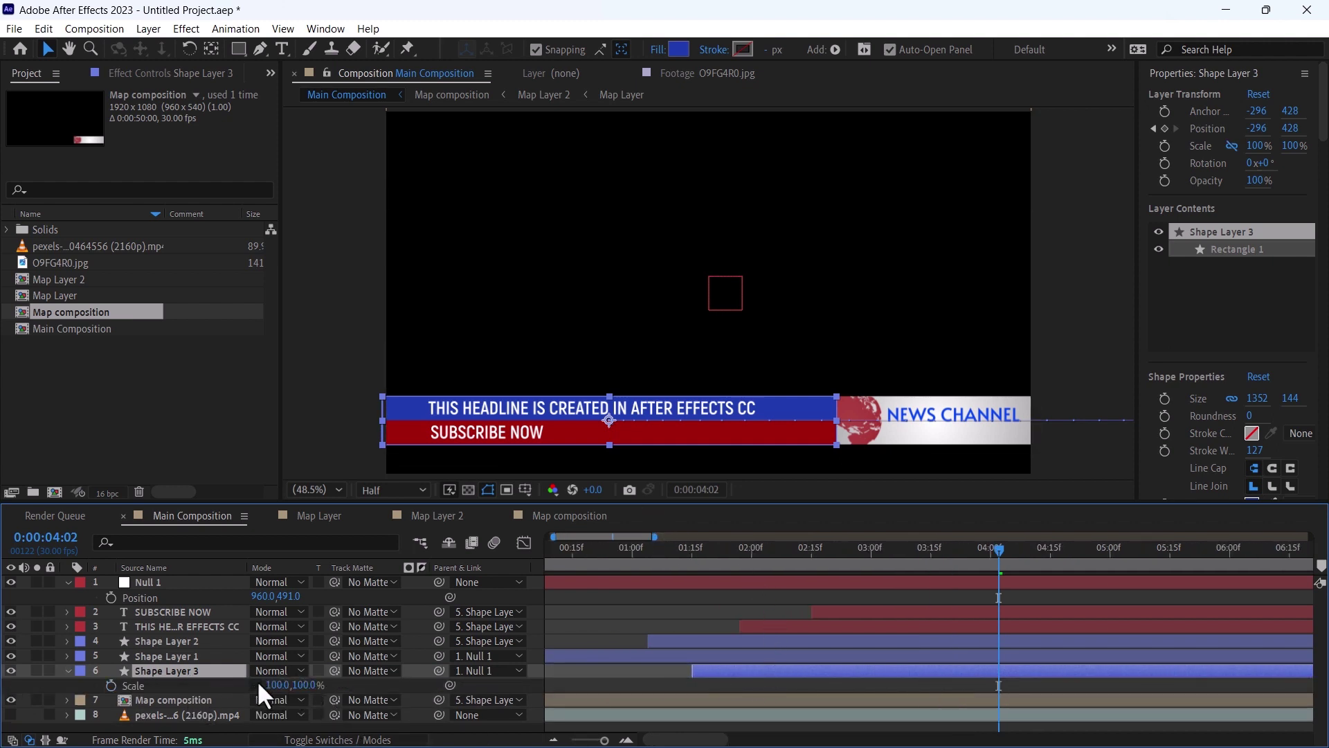
{"action": "left_click", "coordinate": [302, 684]}
{"action": "type", "text": "50"}
{"action": "key", "text": "Return"}
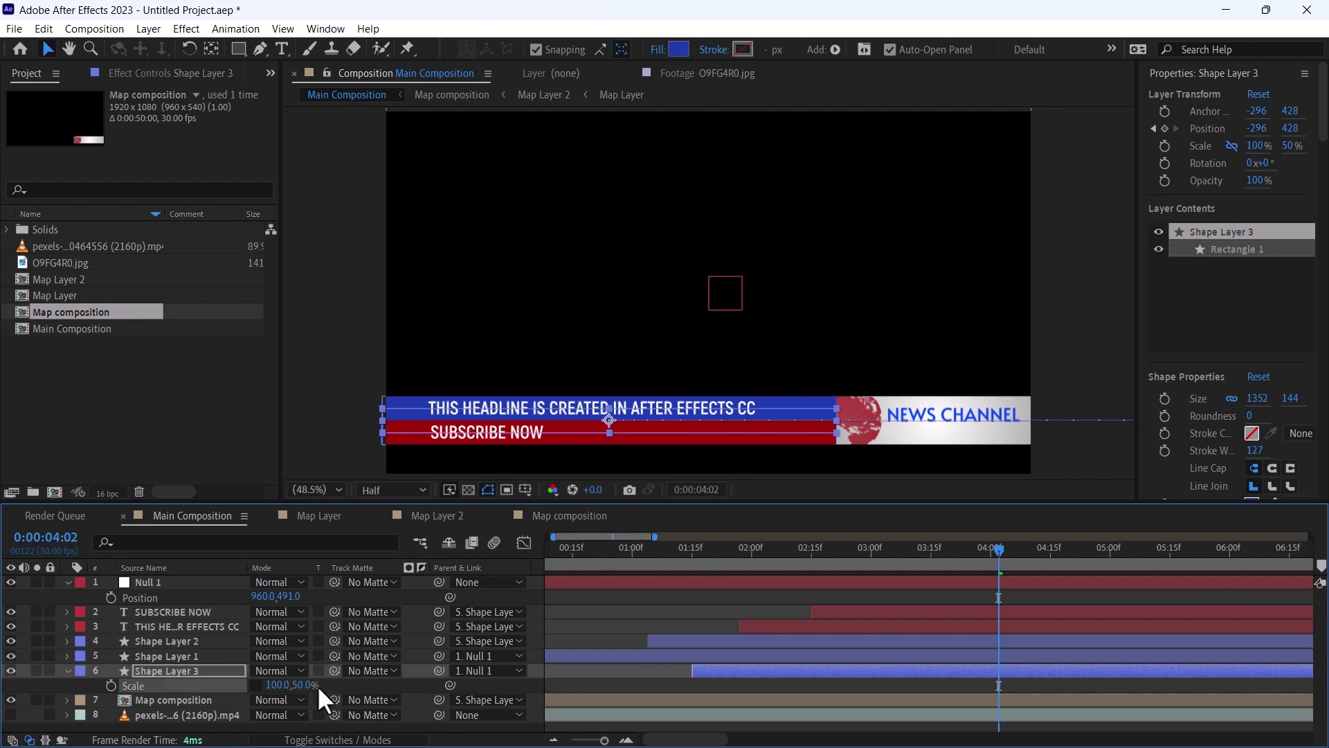
Step: Select both of Shape Layer 3's position keyframes at 0:00:02:19 and lower the bar to a vertical position of 535
{"action": "key", "text": "p"}
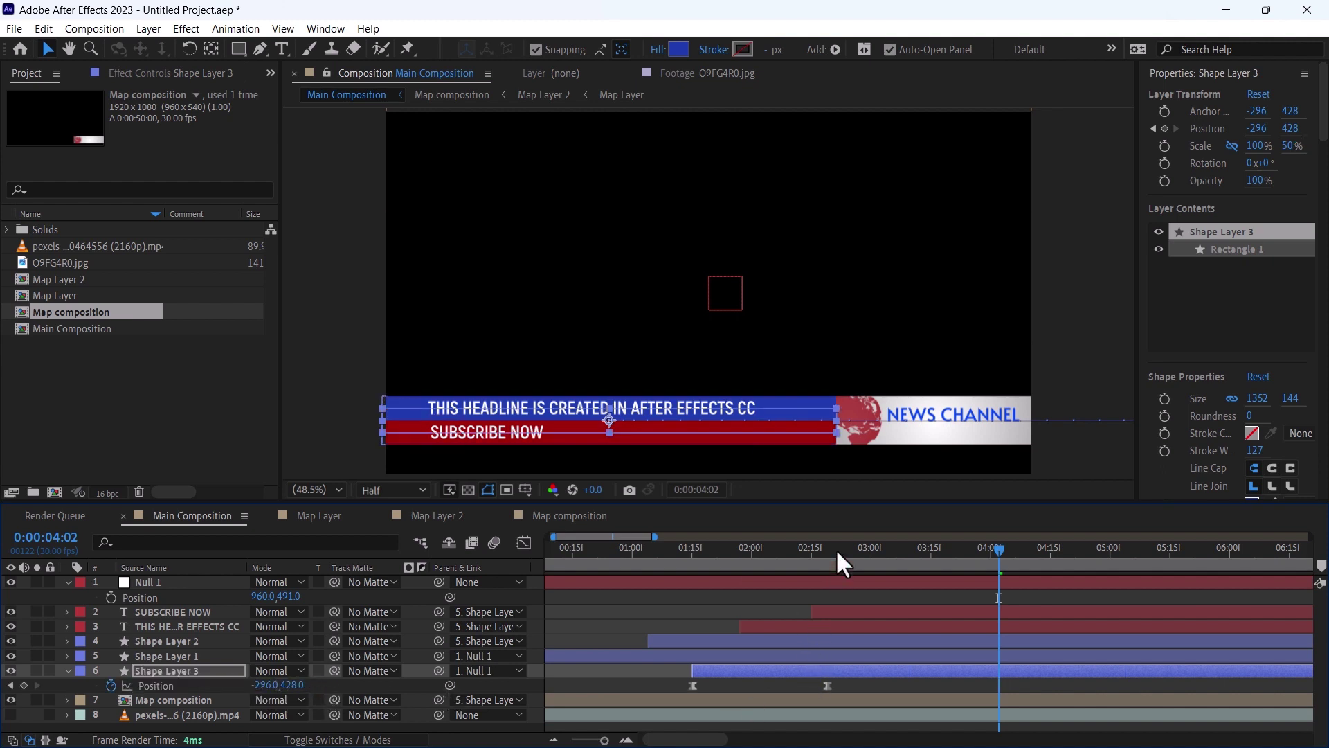
{"action": "left_click_drag", "start_coordinate": [836, 548], "coordinate": [827, 546]}
{"action": "left_click", "coordinate": [705, 686]}
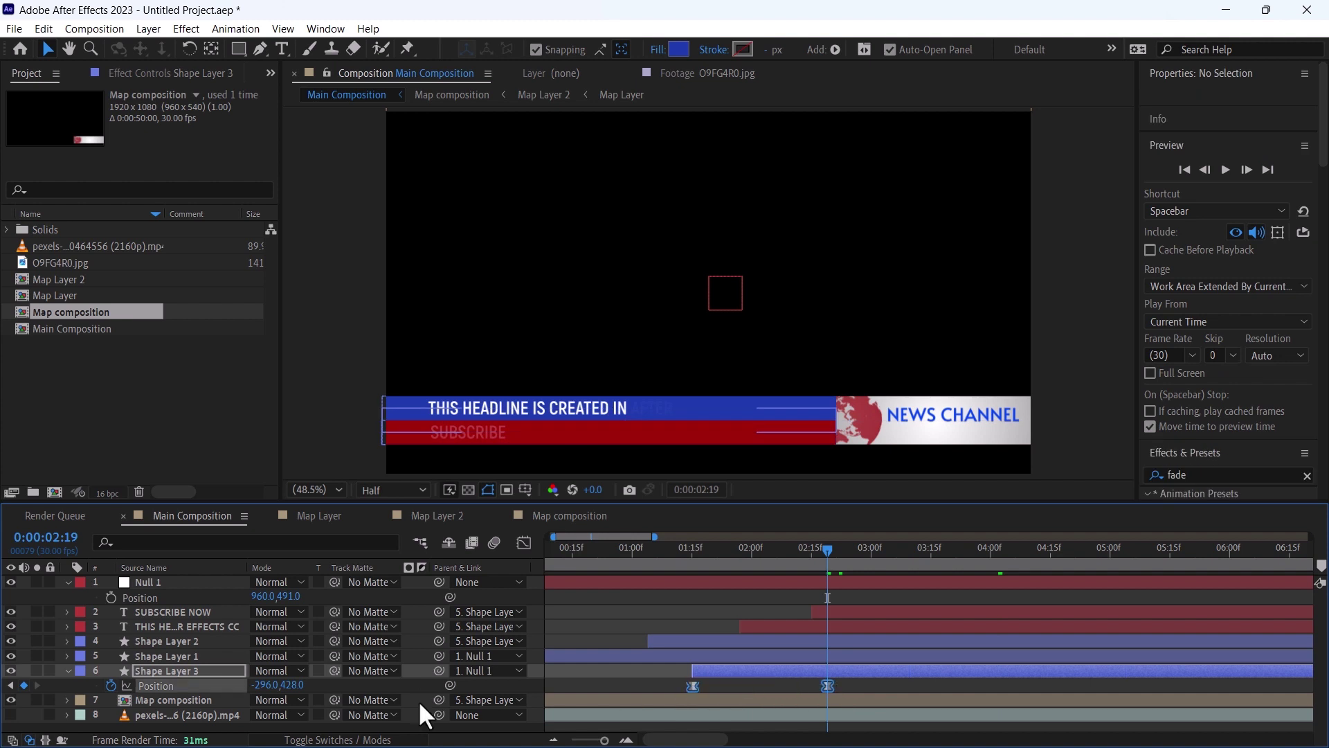
{"action": "left_click_drag", "start_coordinate": [295, 685], "coordinate": [384, 686]}
{"action": "left_click", "coordinate": [599, 684]}
Step: Set Shape Layer 3's vertical scale to 35% and its vertical position at 0:00:02:19 to 527, directly under the red bar
{"action": "left_click", "coordinate": [210, 670]}
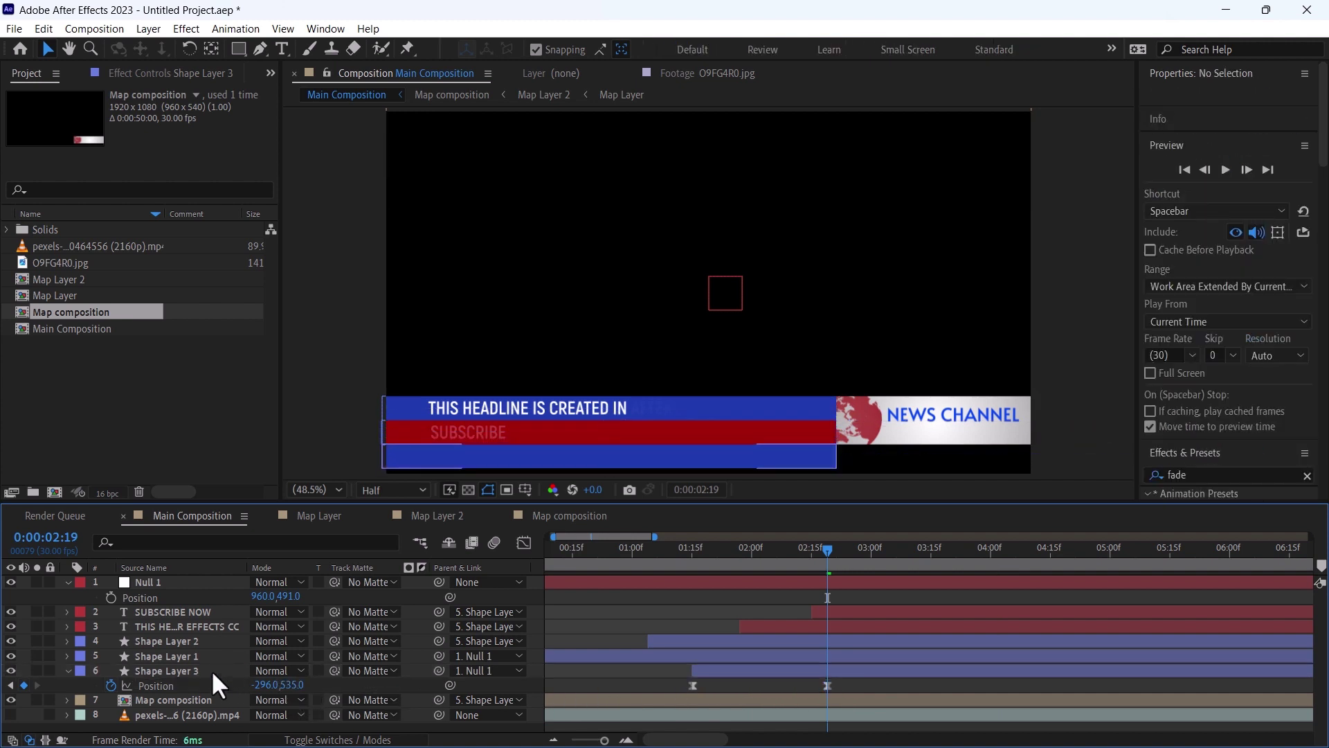
{"action": "key", "text": "s"}
{"action": "key", "text": "ctrl+shift+a"}
{"action": "left_click", "coordinate": [298, 685]}
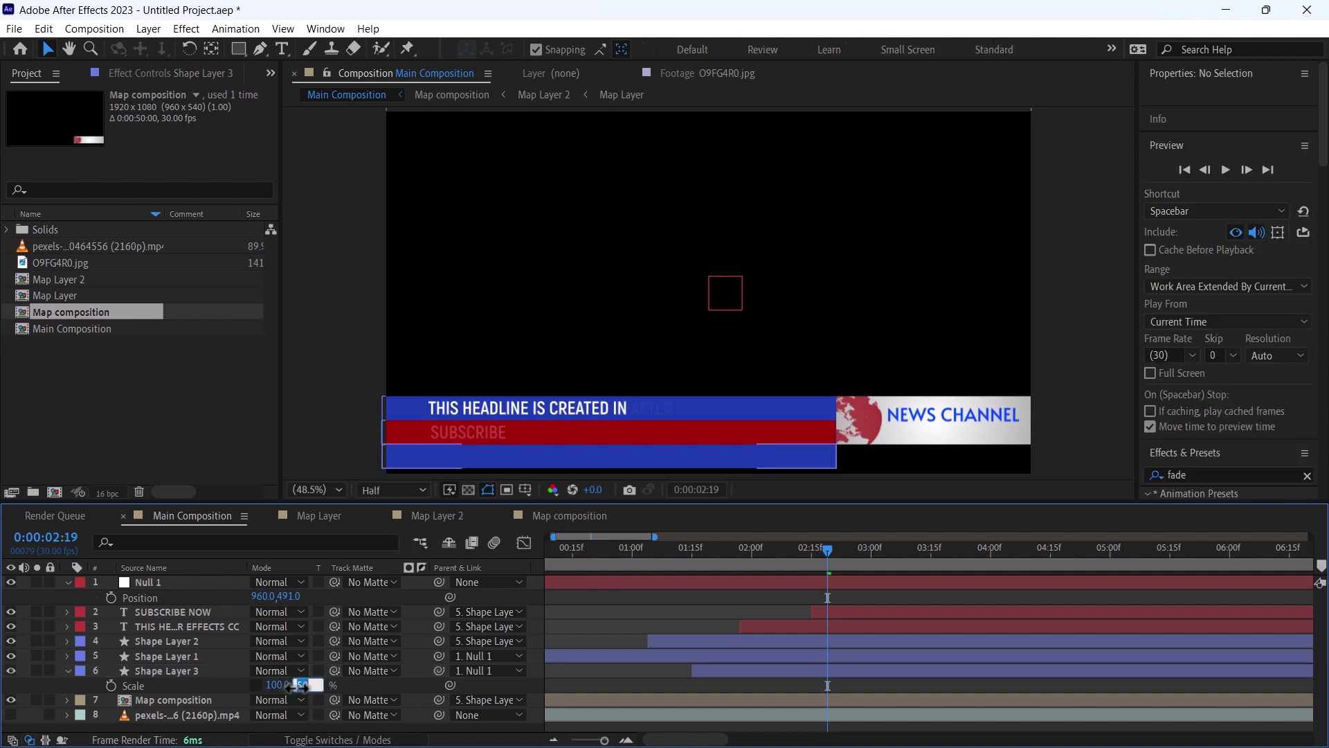
{"action": "type", "text": "35"}
{"action": "key", "text": "Return"}
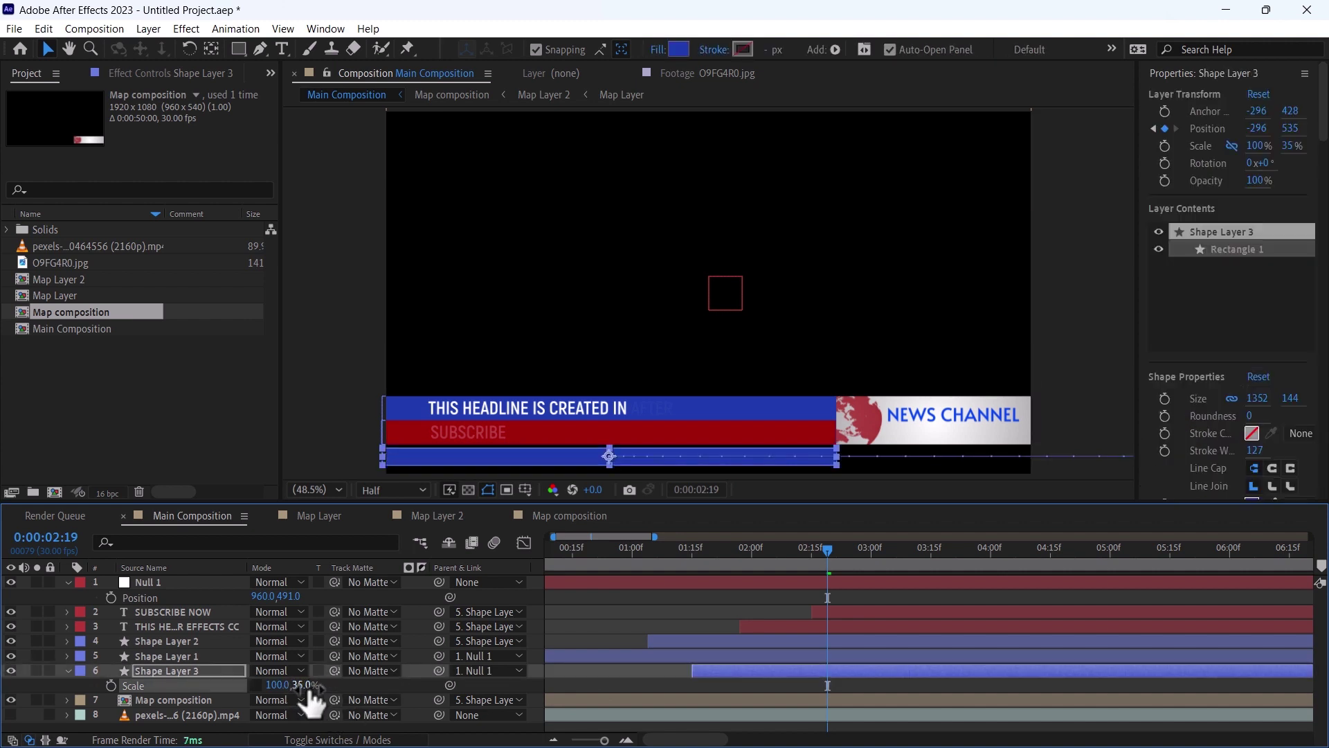
{"action": "key", "text": "p"}
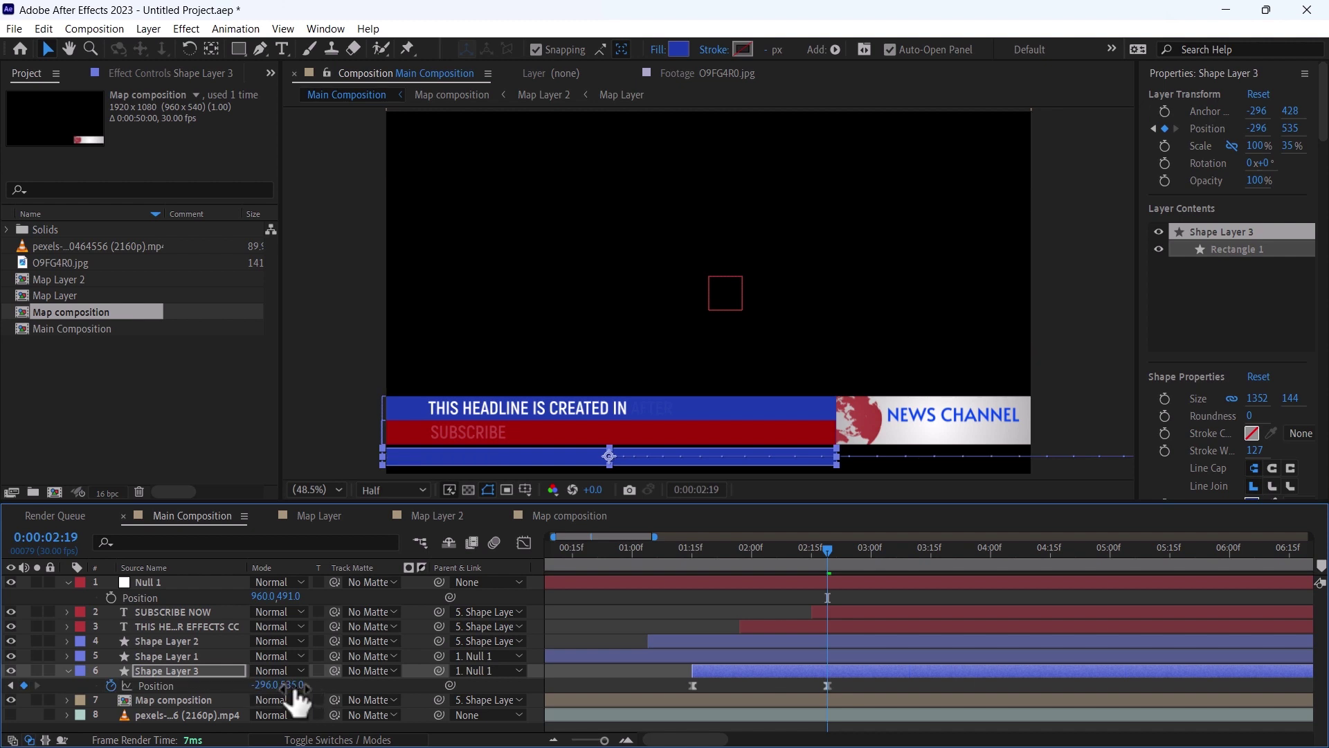
{"action": "left_click_drag", "start_coordinate": [296, 685], "coordinate": [287, 687]}
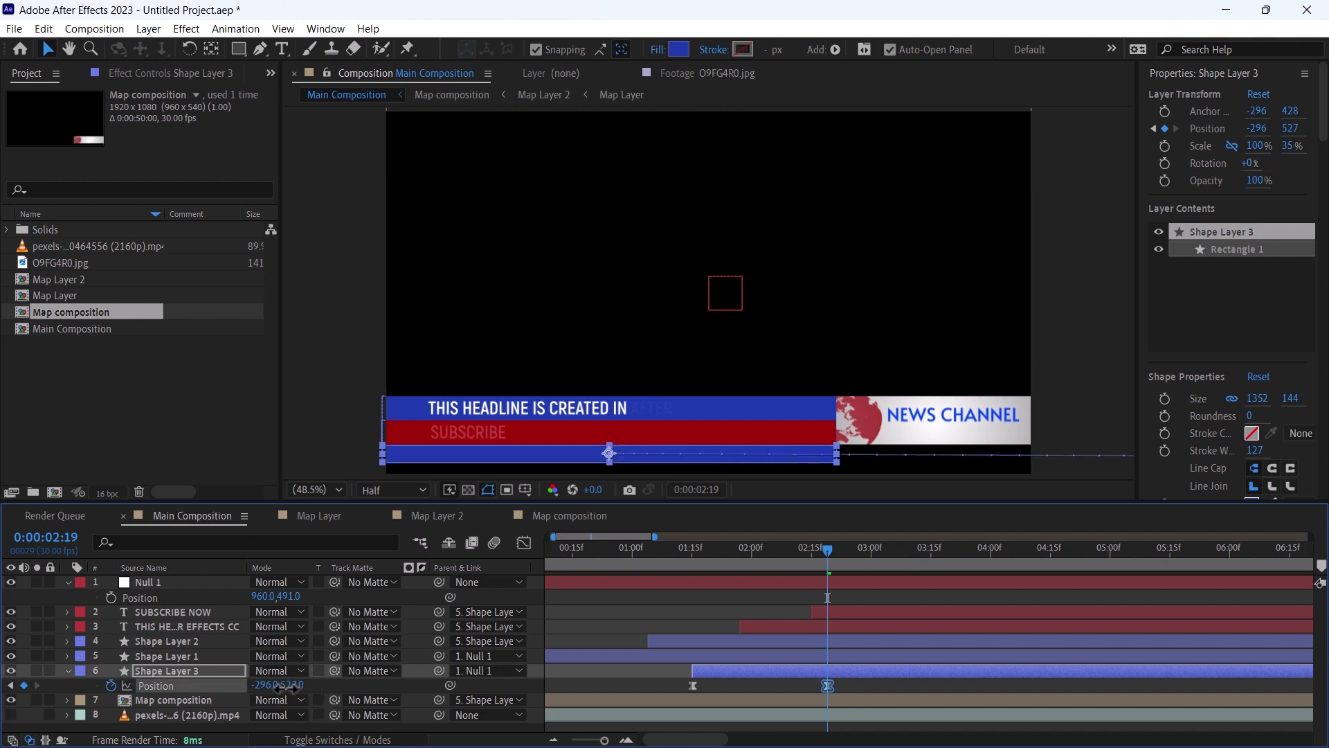
Step: Set Shape Layer 3's horizontal scale to 200% and its horizontal position at 0:00:02:19 to -371, so it spans the frame
{"action": "key", "text": "s"}
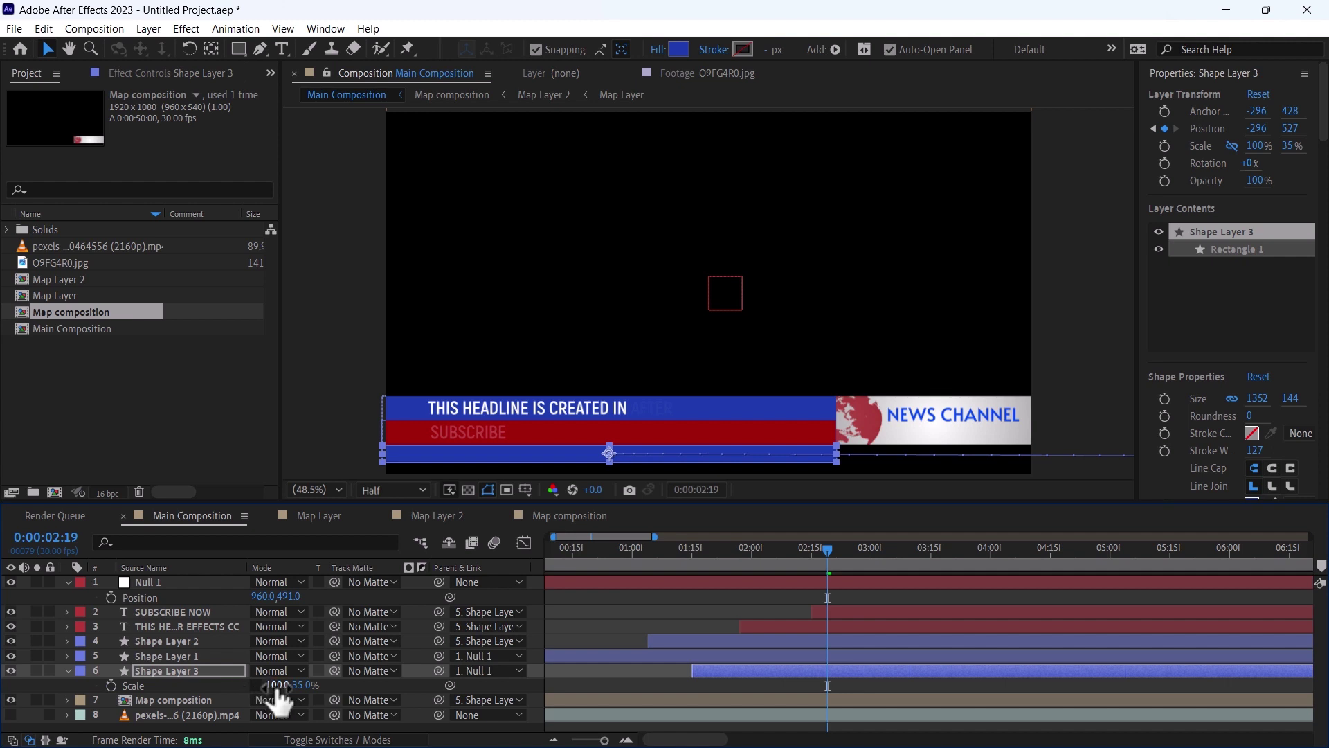
{"action": "left_click", "coordinate": [277, 685]}
{"action": "type", "text": "200"}
{"action": "key", "text": "Return"}
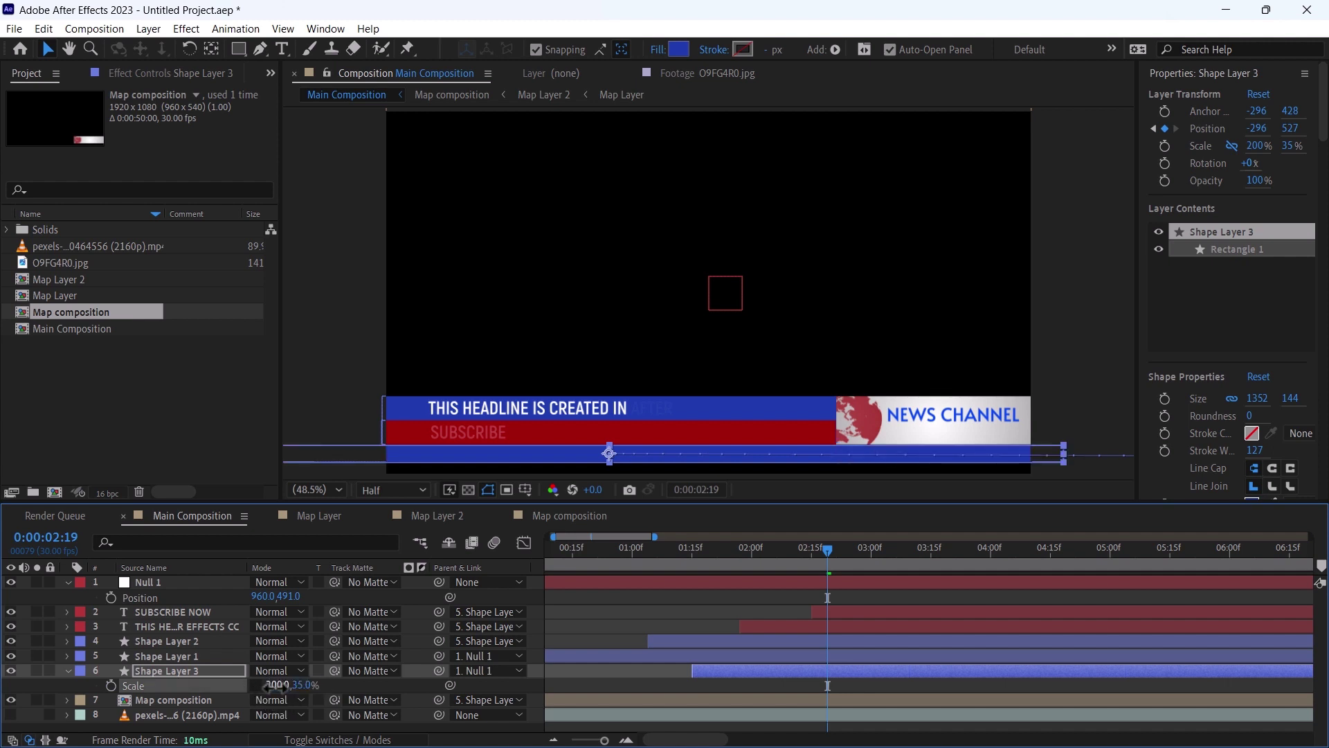
{"action": "key", "text": "p"}
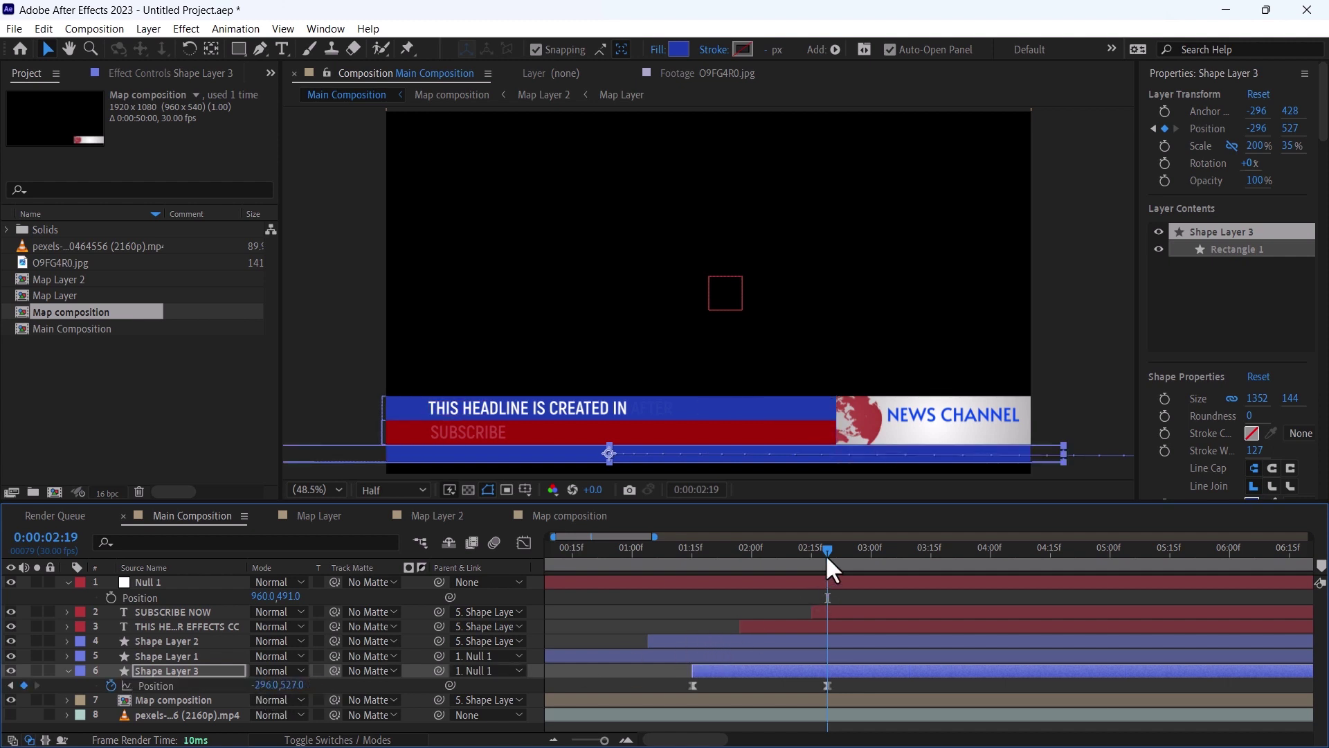
{"action": "left_click_drag", "start_coordinate": [267, 685], "coordinate": [206, 687]}
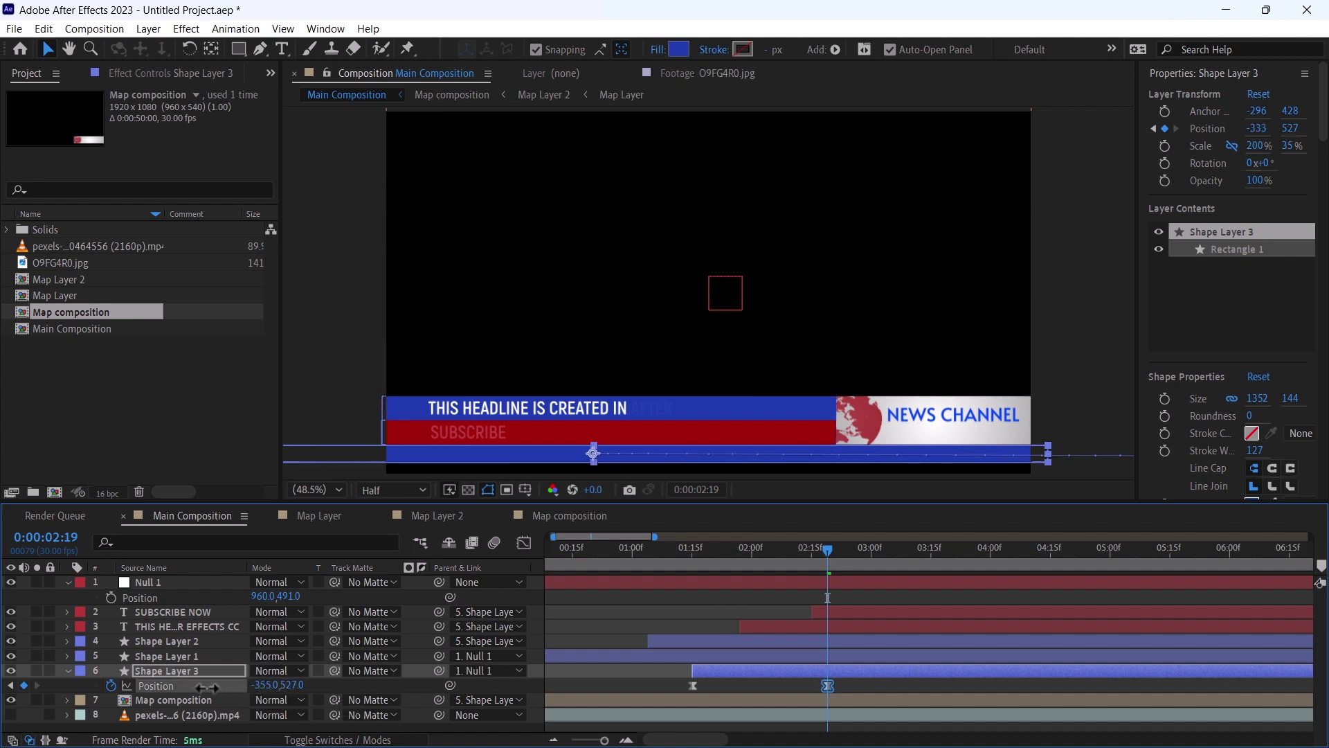
Step: Set Shape Layer 3's horizontal position at 0:00:01:15 to 2389, outside the frame, and preview the bar sliding in
{"action": "left_click_drag", "start_coordinate": [723, 568], "coordinate": [692, 578]}
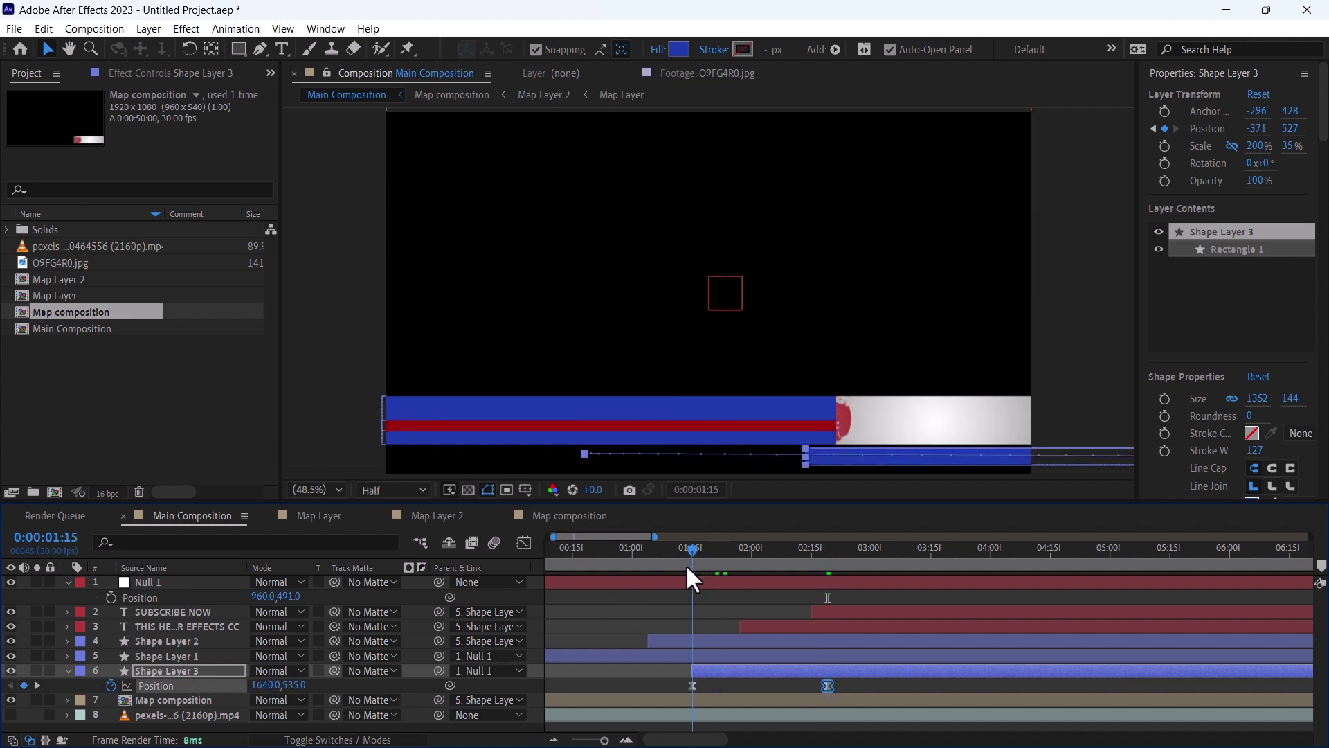
{"action": "left_click_drag", "start_coordinate": [263, 685], "coordinate": [943, 683]}
{"action": "key", "text": "space"}
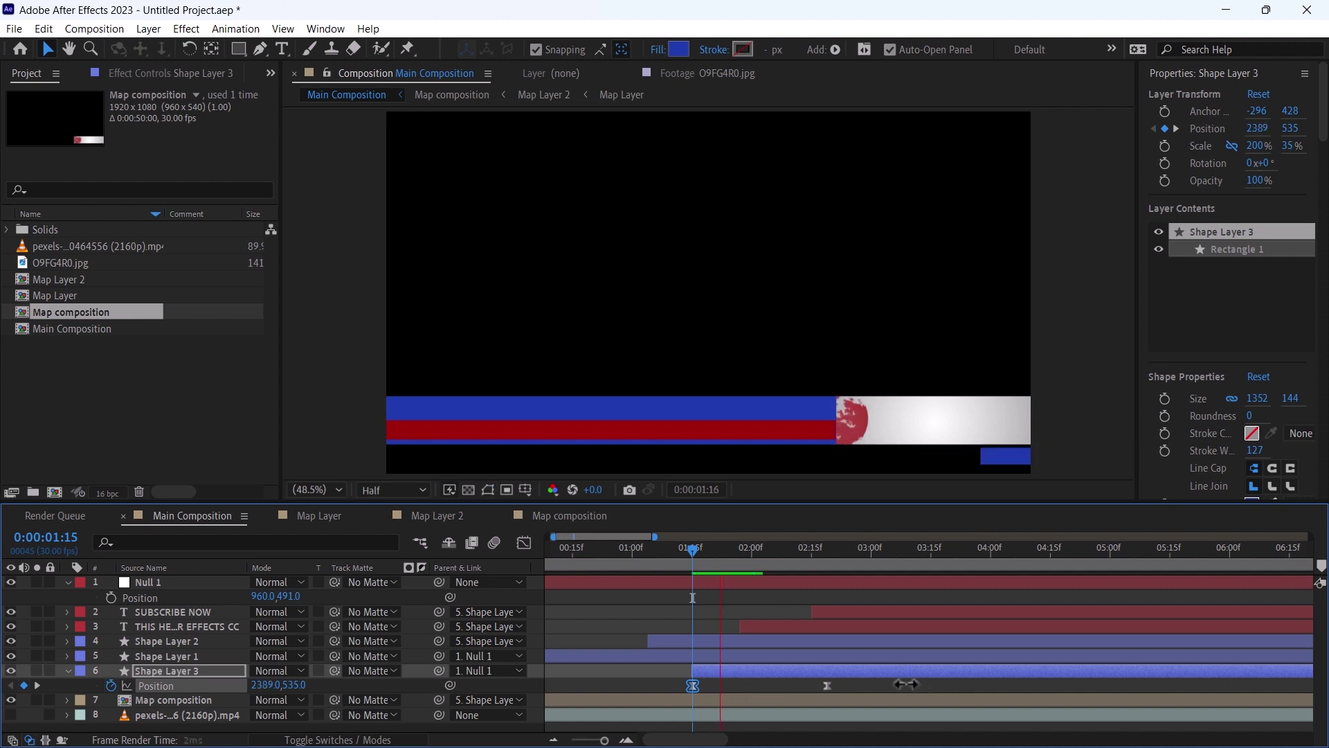
{"action": "key", "text": "space"}
{"action": "left_click_drag", "start_coordinate": [811, 551], "coordinate": [823, 554]}
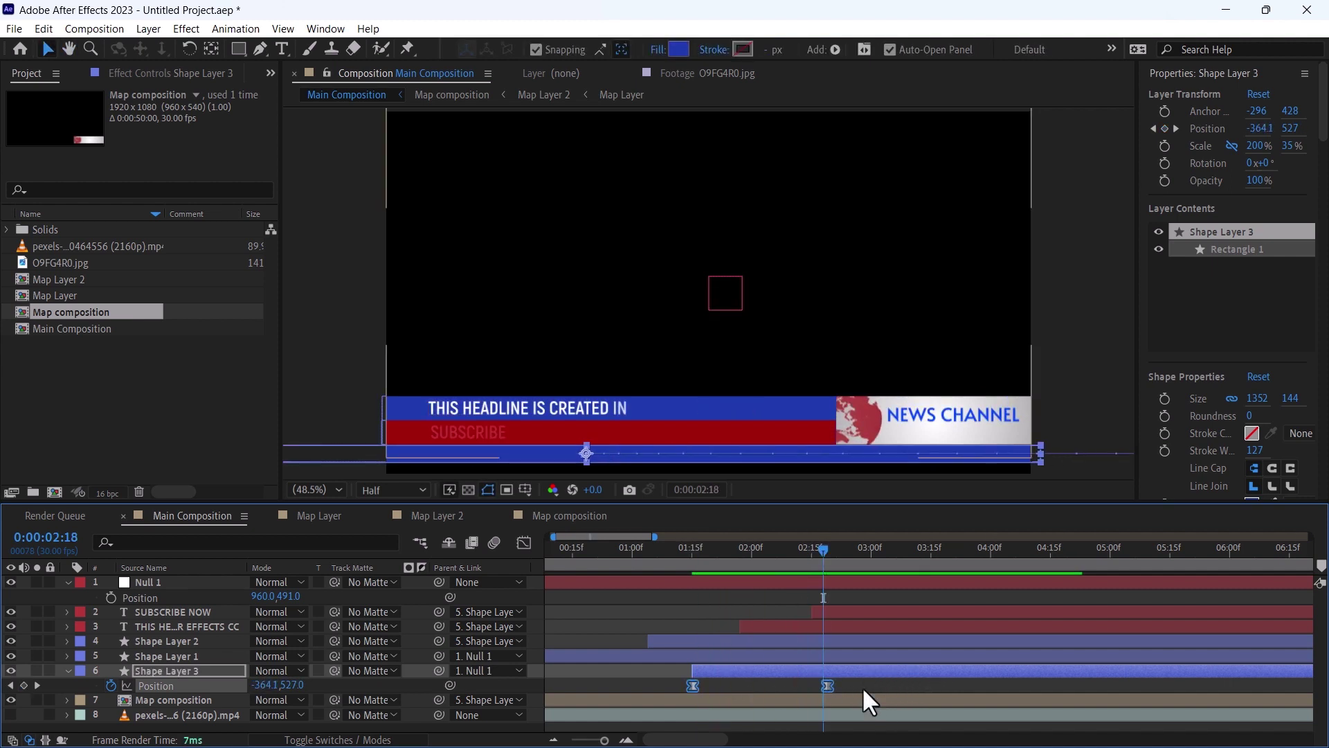
{"action": "key", "text": "ctrl+z"}
Step: Change Shape Layer 3's fill colour to black (000000)
{"action": "left_click", "coordinate": [813, 671]}
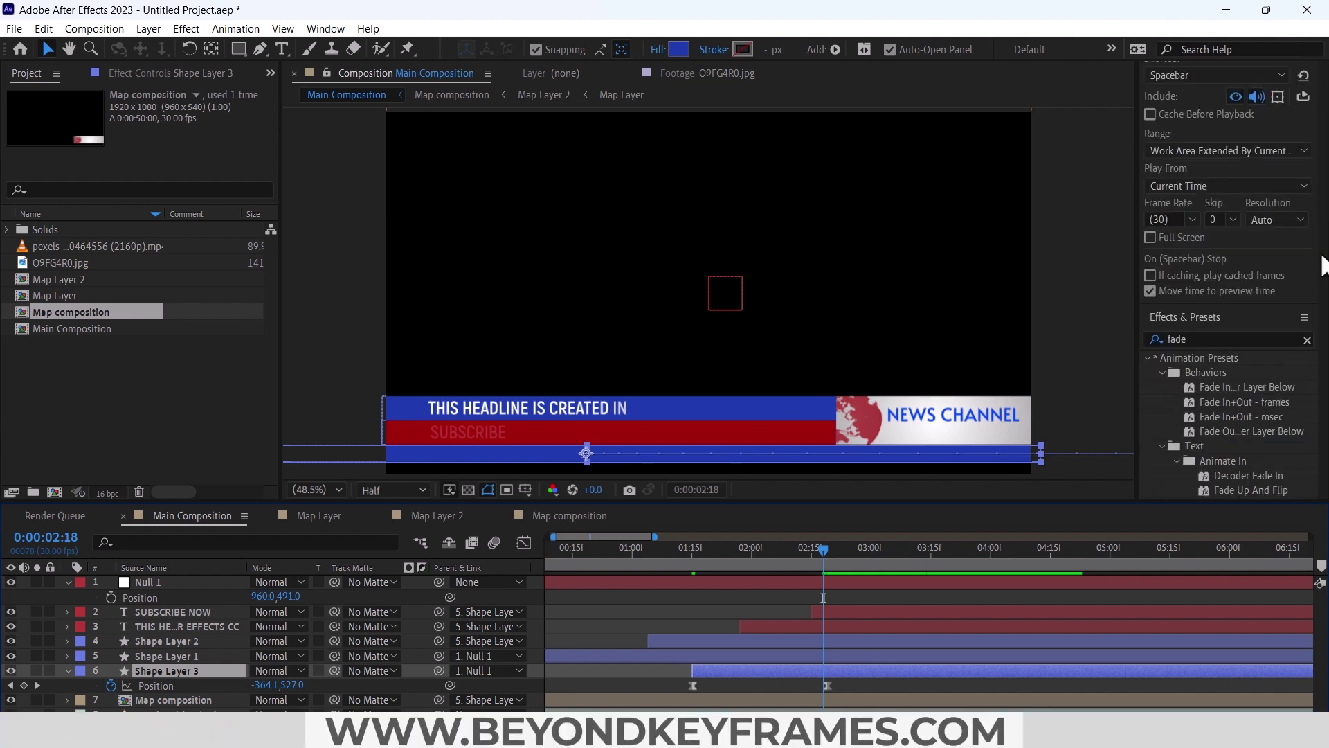
{"action": "left_click", "coordinate": [679, 49]}
{"action": "left_click", "coordinate": [193, 538]}
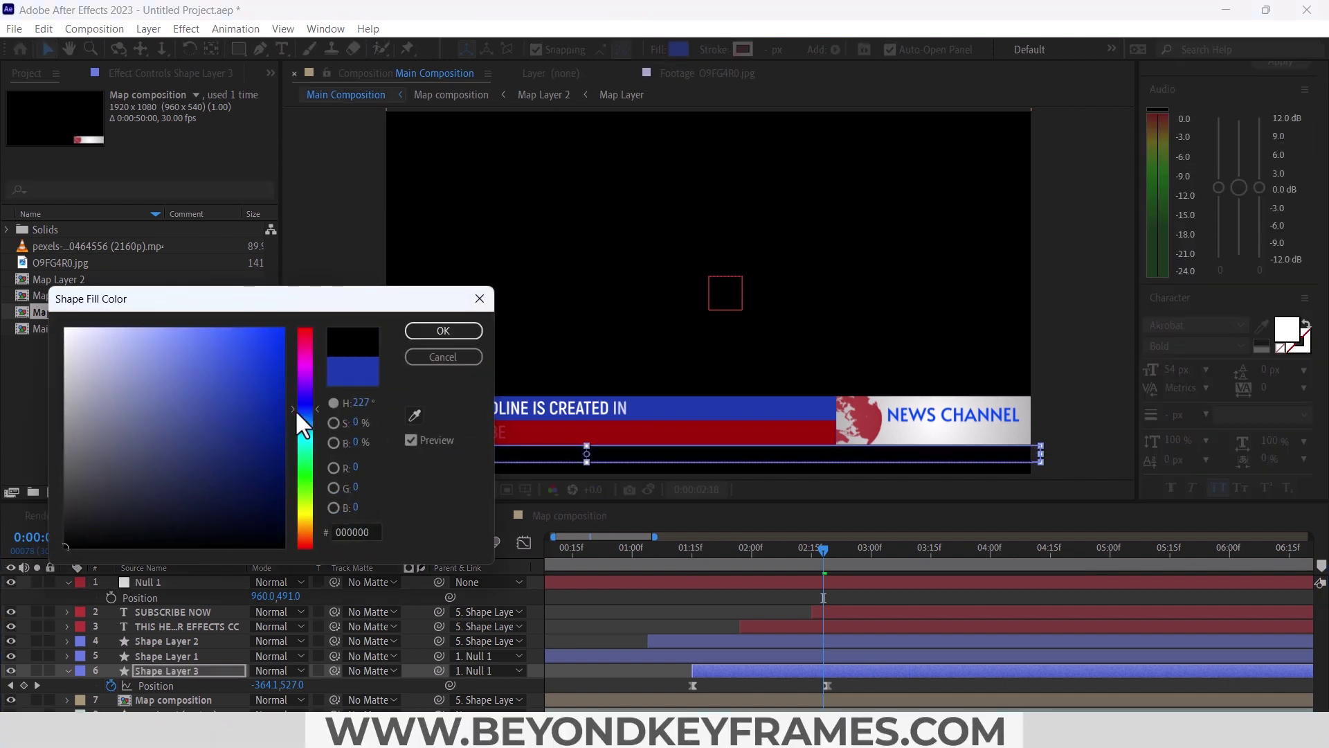
{"action": "left_click", "coordinate": [419, 332]}
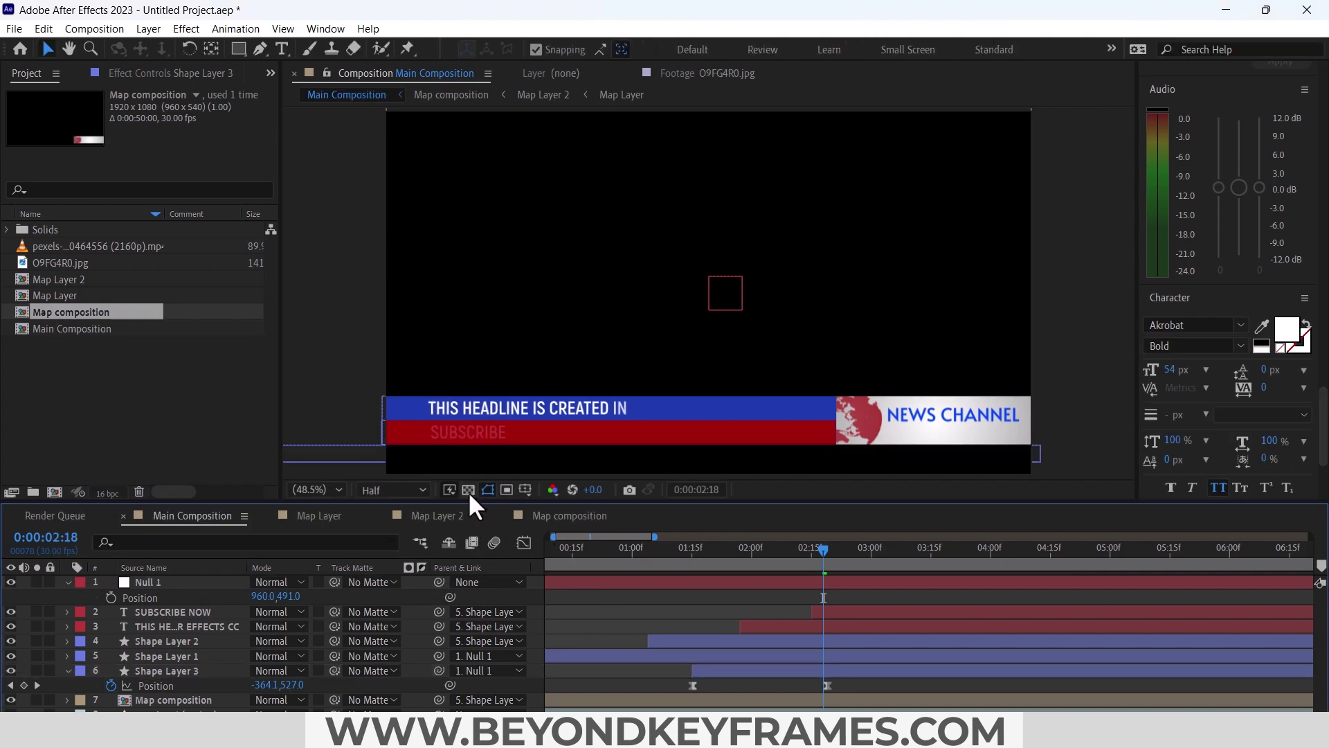
Step: Show the transparency grid and examine the black bar beneath the lower third
{"action": "left_click", "coordinate": [468, 489]}
{"action": "scroll", "coordinate": [533, 446], "scroll_direction": "down", "scroll_amount": 2}
{"action": "left_click", "coordinate": [630, 621]}
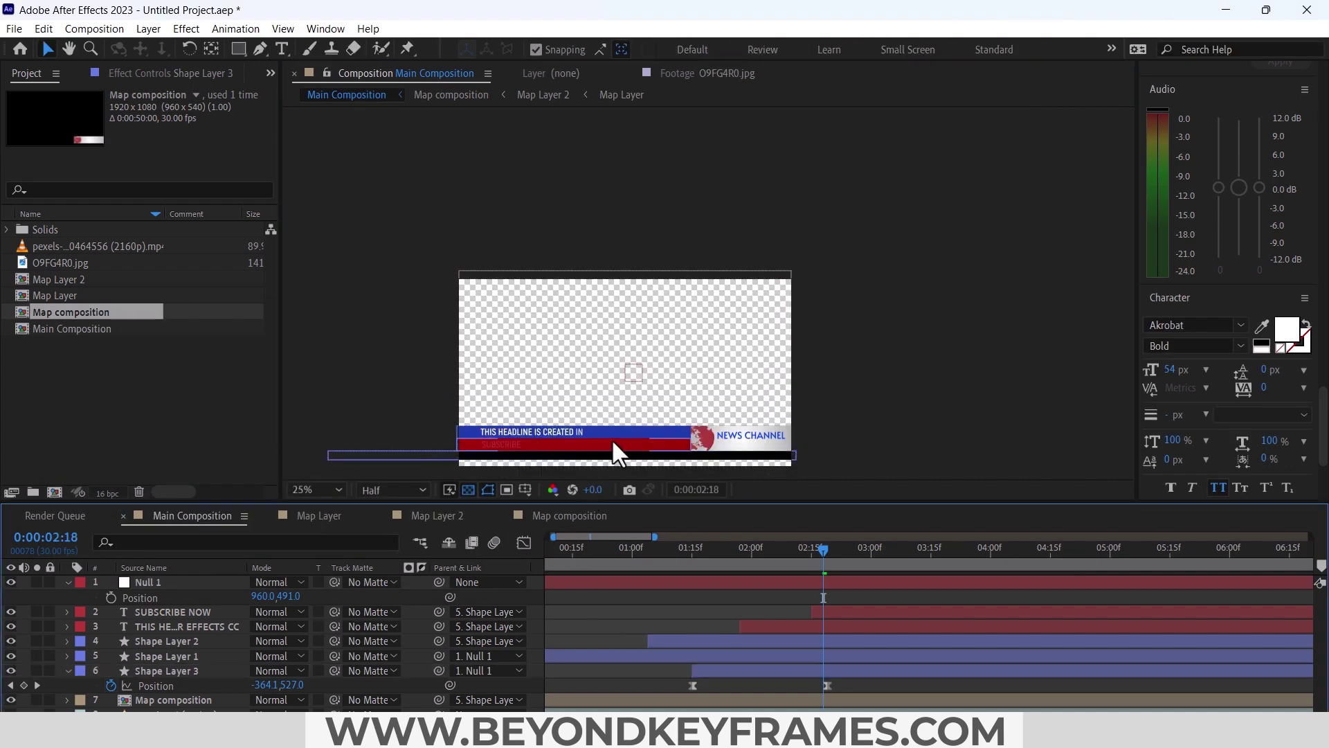
{"action": "scroll", "coordinate": [612, 439], "scroll_direction": "down", "scroll_amount": 1}
{"action": "scroll", "coordinate": [627, 374], "scroll_direction": "up", "scroll_amount": 2}
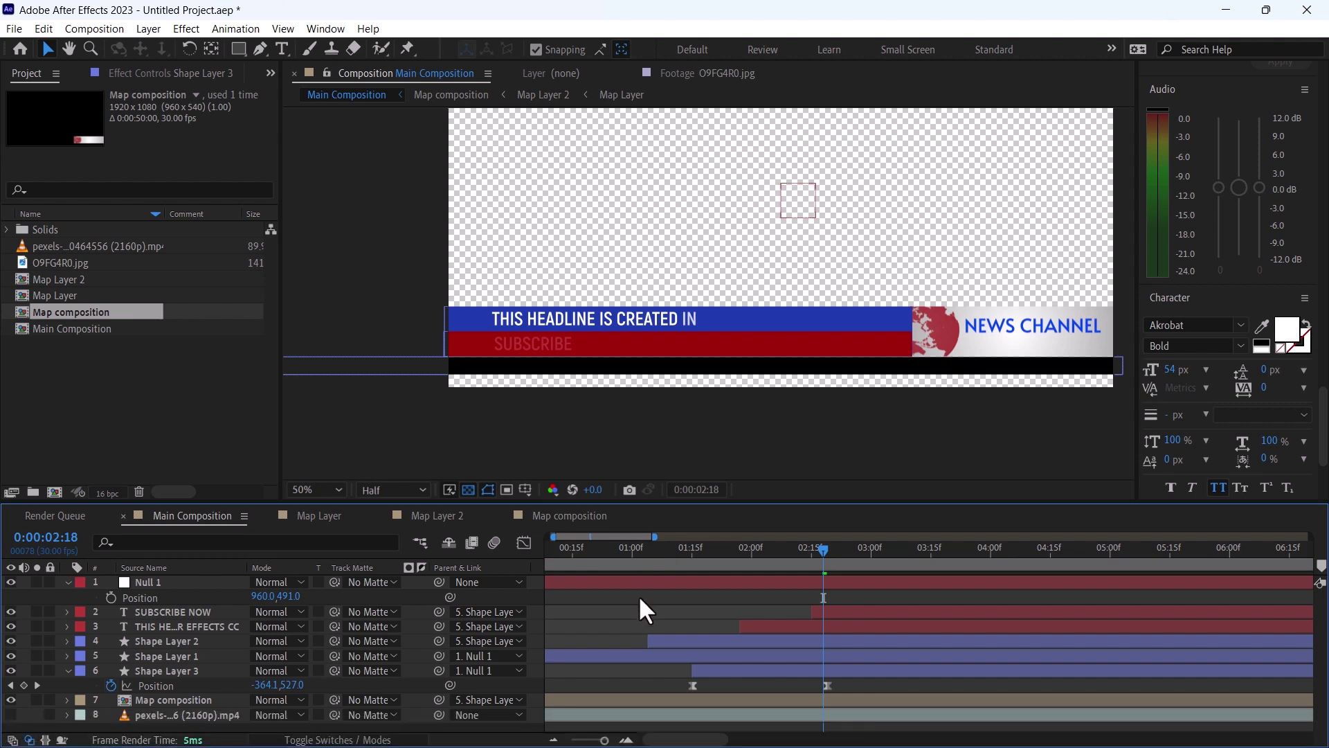
Step: Add the white text "THIS IS A LOOPING TEXT." on the black bar and repeat the sentence across the frame
{"action": "left_click", "coordinate": [281, 49]}
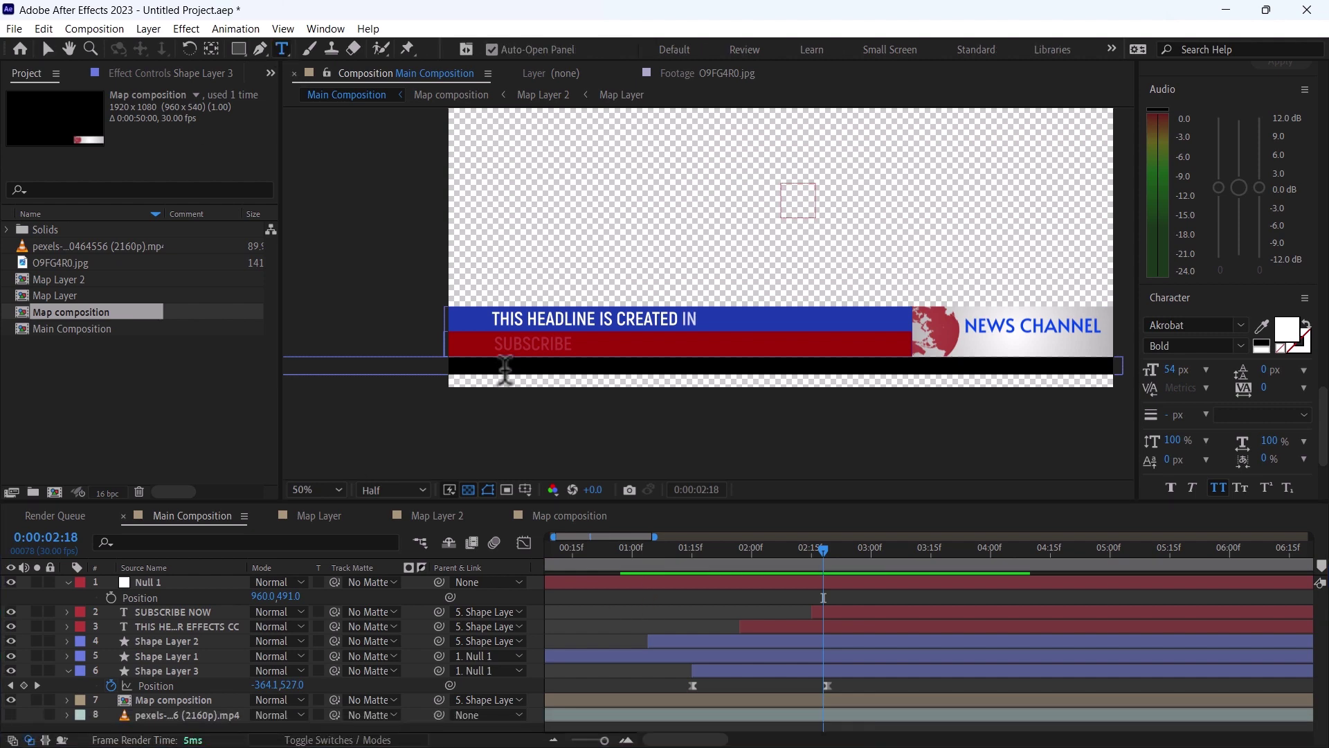
{"action": "left_click", "coordinate": [505, 369]}
{"action": "type", "text": "THIS IS A LOOPING TEXT."}
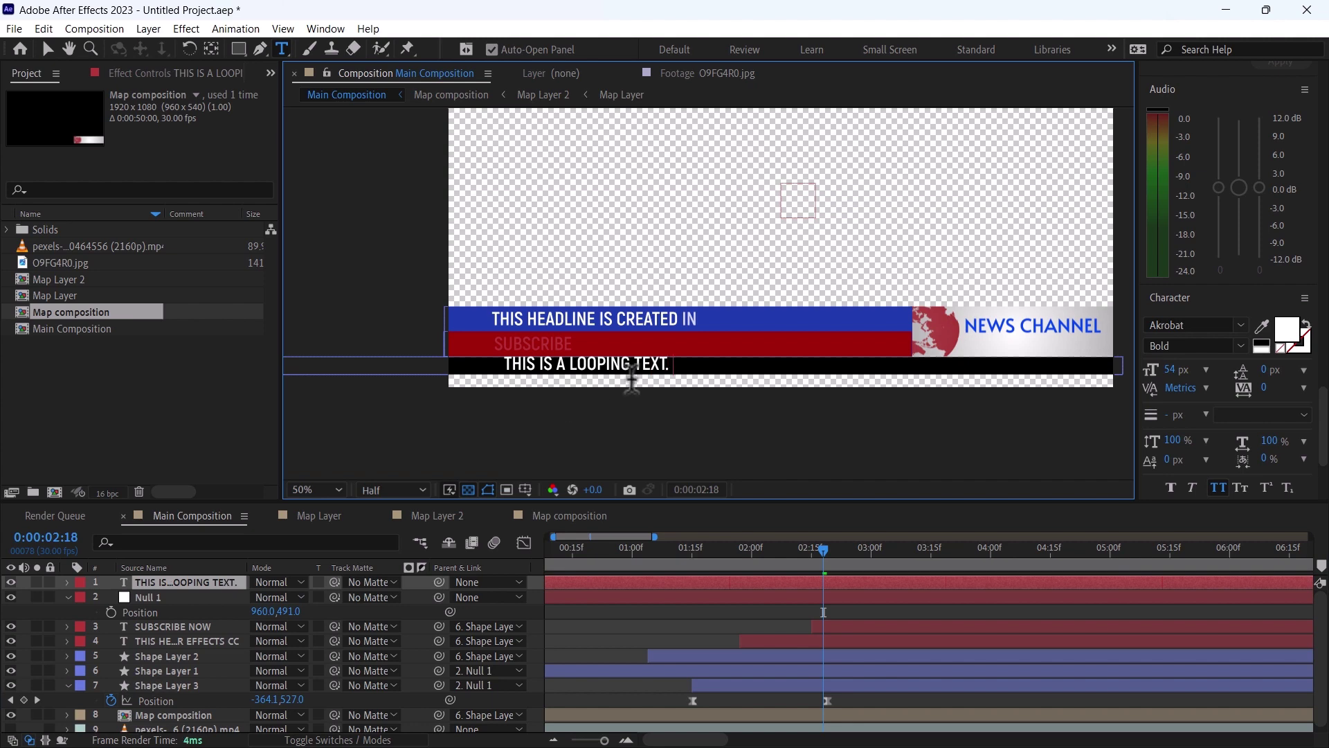
{"action": "key", "text": "ctrl+a"}
{"action": "key", "text": "ctrl+c"}
{"action": "left_click", "coordinate": [688, 376]}
{"action": "key", "text": "ctrl+v"}
{"action": "key", "text": "ctrl+v"}
{"action": "key", "text": "ctrl+v"}
{"action": "left_click", "coordinate": [47, 49]}
{"action": "scroll", "coordinate": [565, 373], "scroll_direction": "up", "scroll_amount": 1}
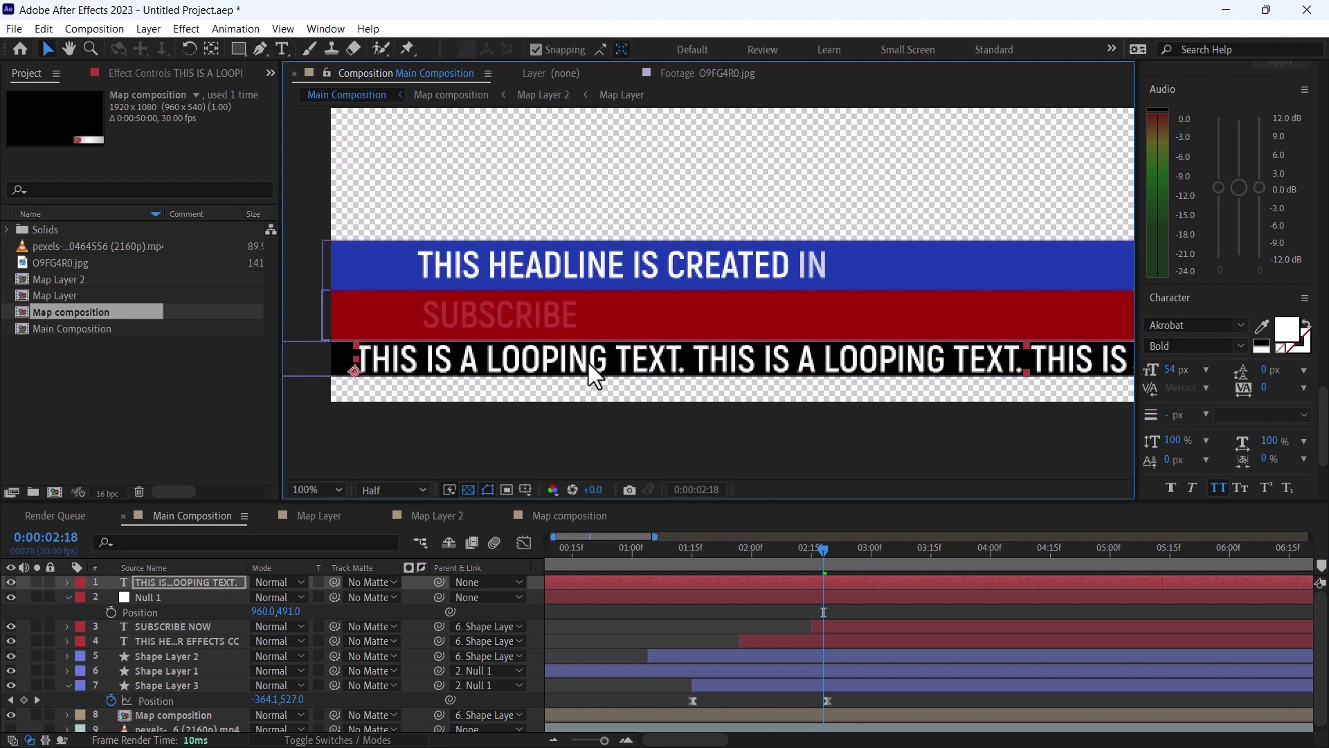
{"action": "scroll", "coordinate": [594, 374], "scroll_direction": "down", "scroll_amount": 1}
Step: Pre-compose the looping text as "Text Layer" and shift the layer to start at 0:00:02:18
{"action": "left_click", "coordinate": [788, 582]}
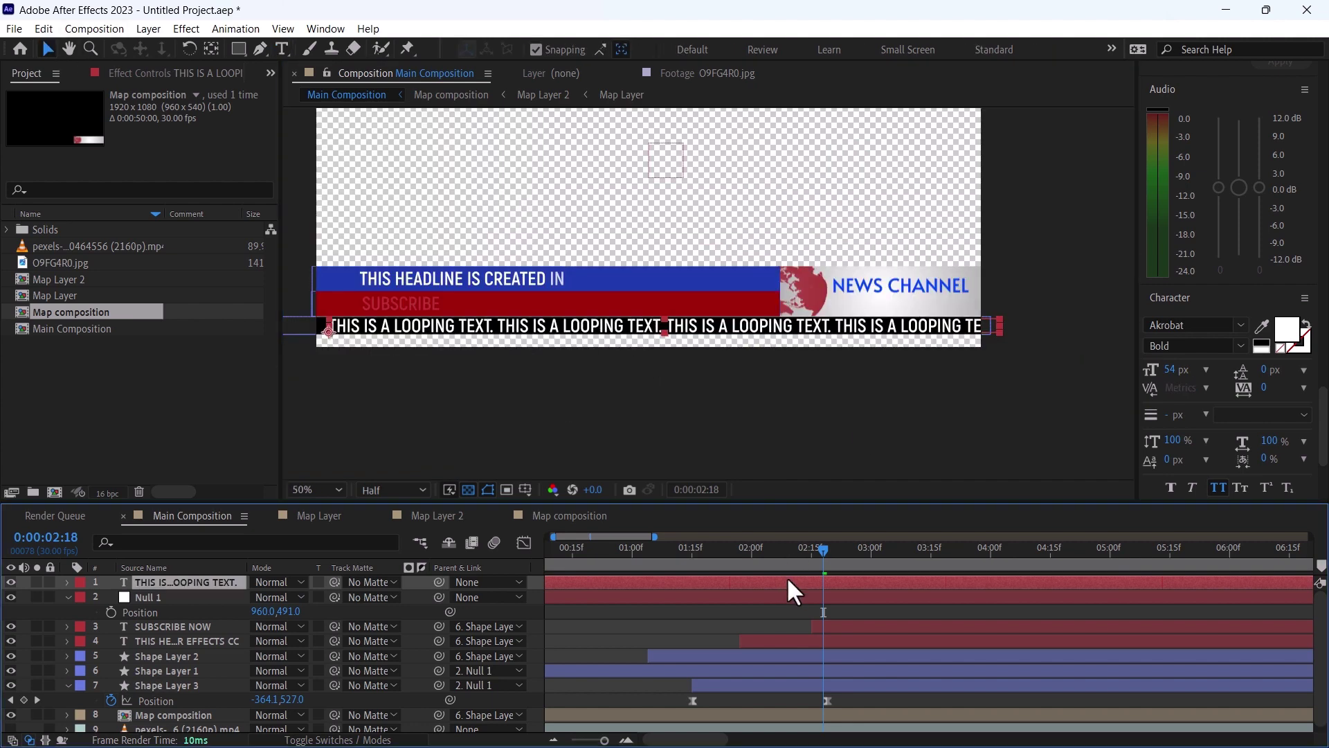
{"action": "key", "text": "ctrl+shift+c"}
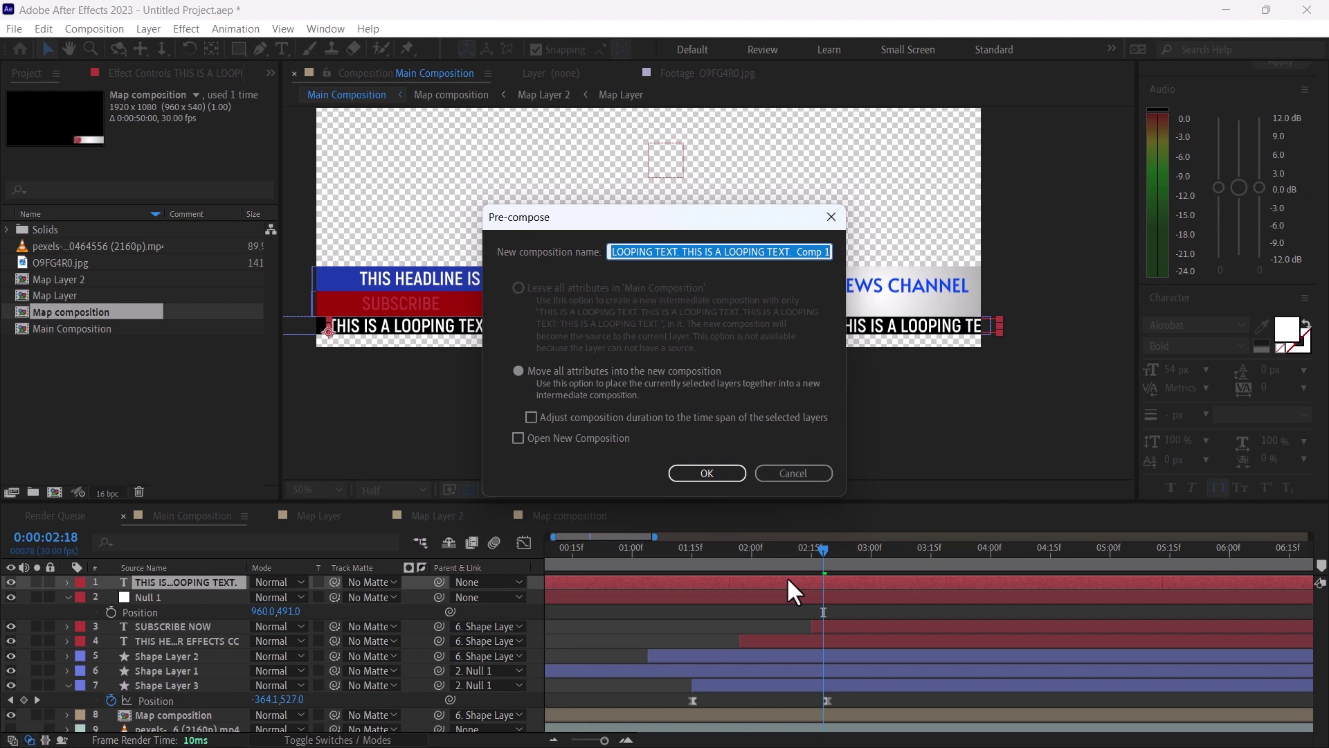
{"action": "key", "text": "BackSpace"}
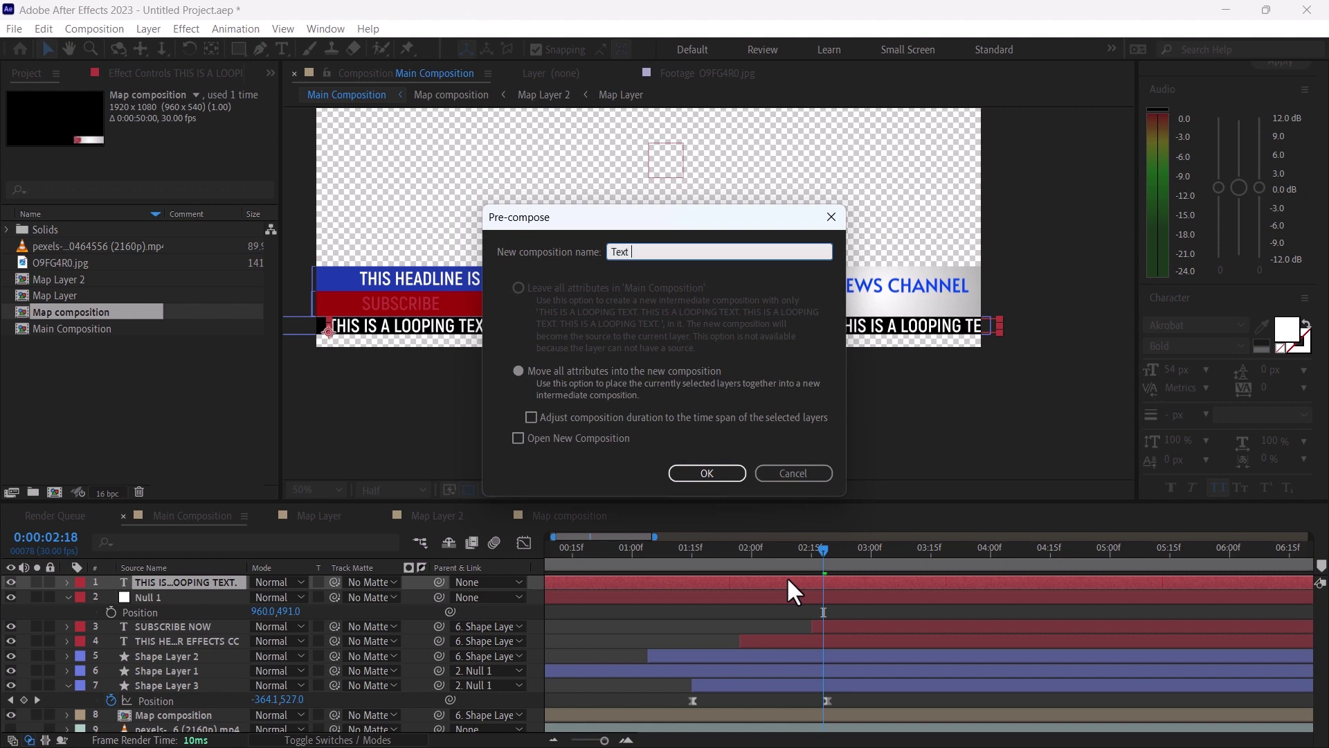
{"action": "key", "text": "Return"}
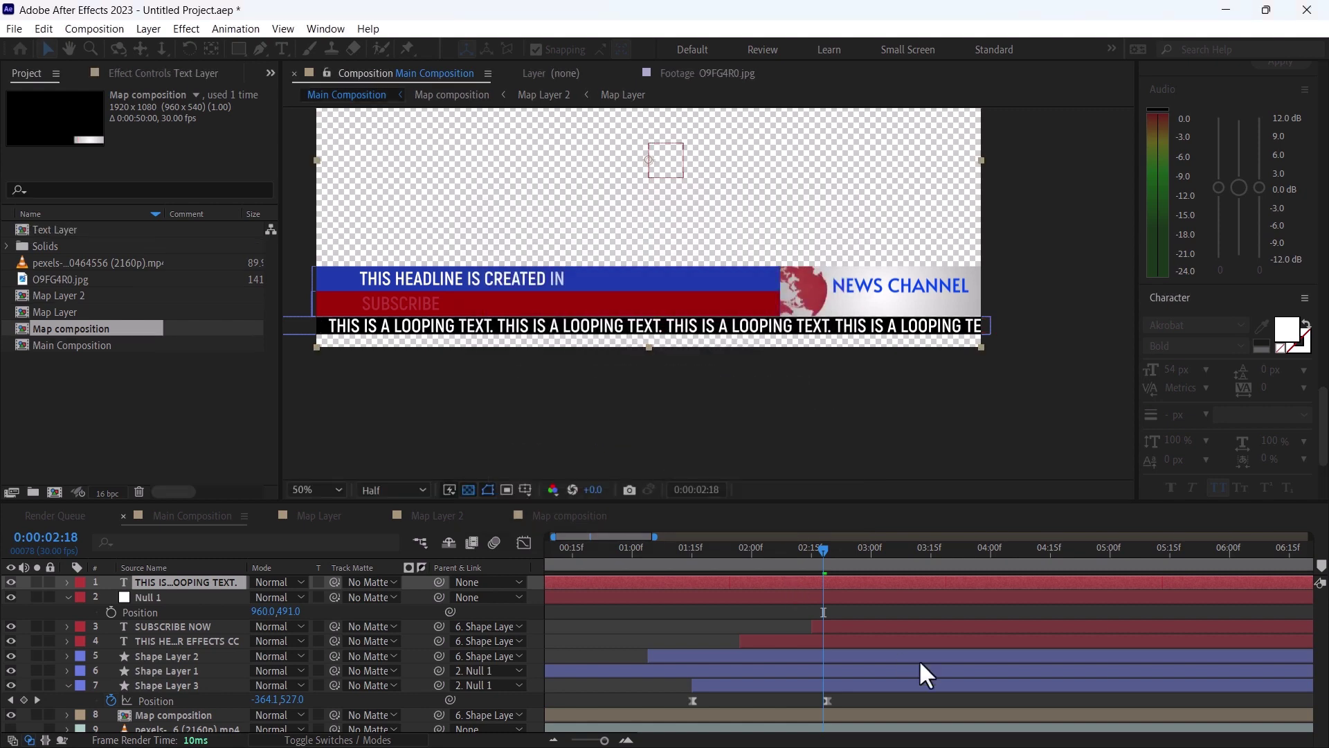
{"action": "scroll", "coordinate": [805, 582], "scroll_direction": "down", "scroll_amount": 3}
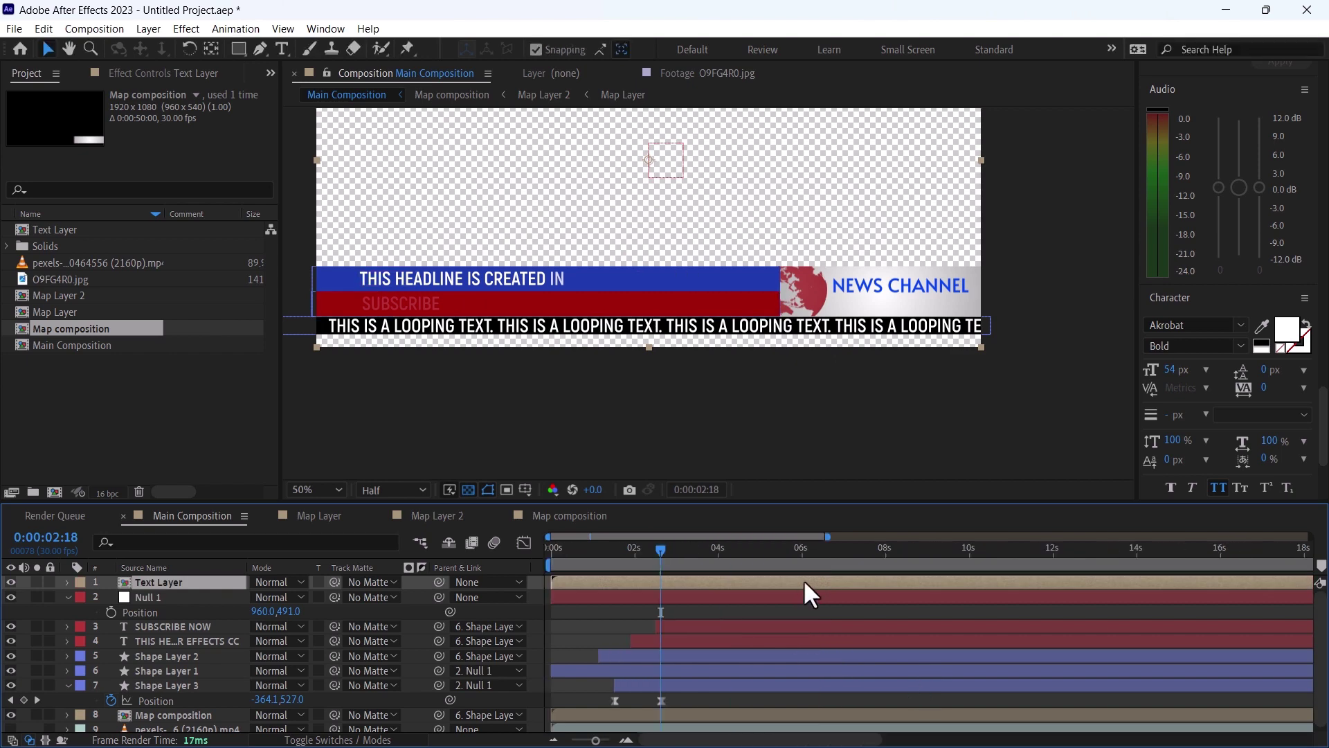
{"action": "left_click_drag", "start_coordinate": [579, 582], "coordinate": [676, 585]}
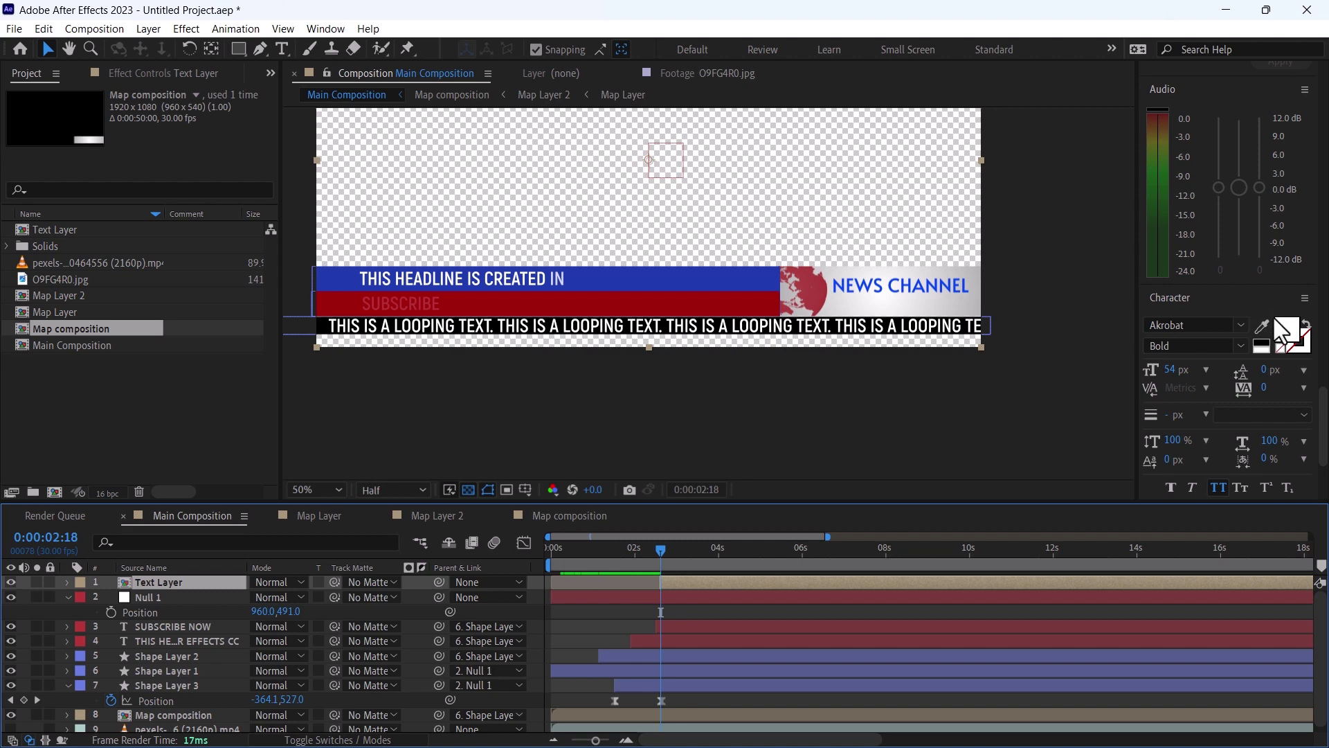
Step: Apply the Motion Tile effect to Text Layer and set its Output Width to 2030
{"action": "scroll", "coordinate": [1322, 410], "scroll_direction": "up", "scroll_amount": 10}
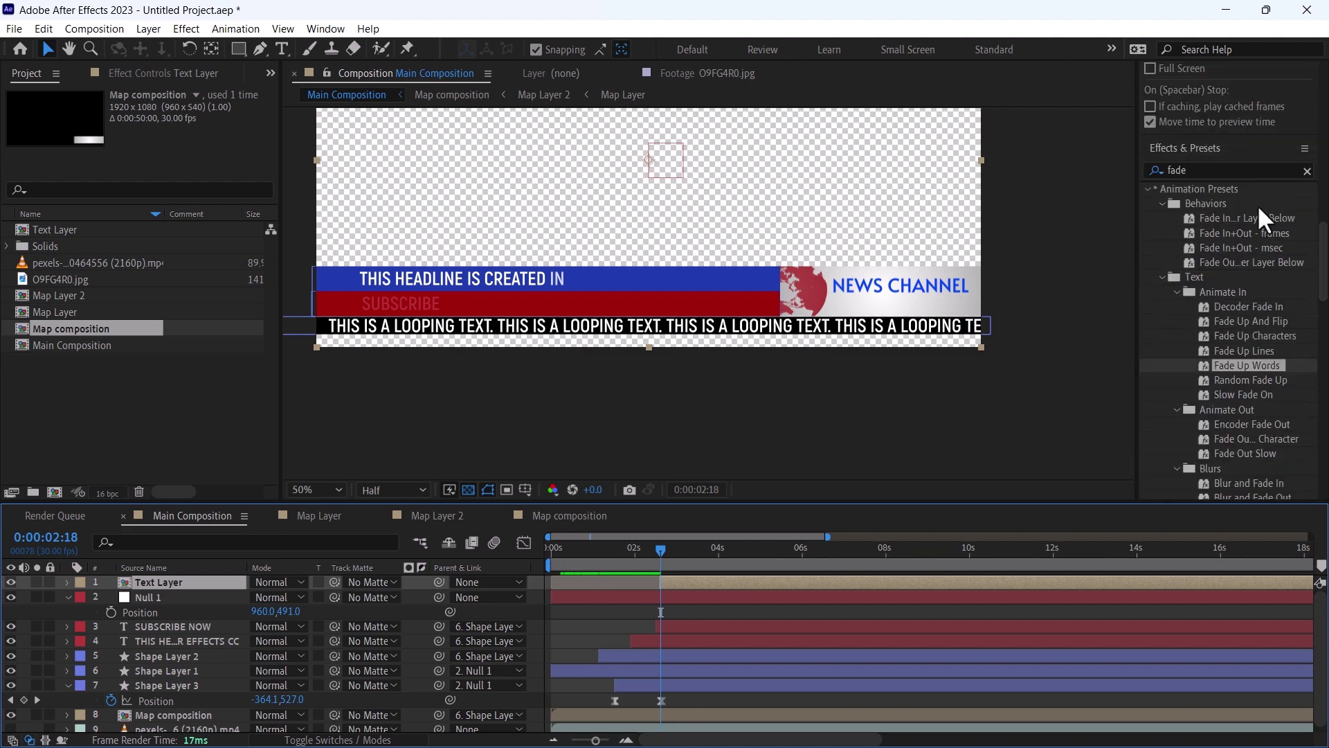
{"action": "left_click", "coordinate": [1244, 170]}
{"action": "type", "text": "motion ti"}
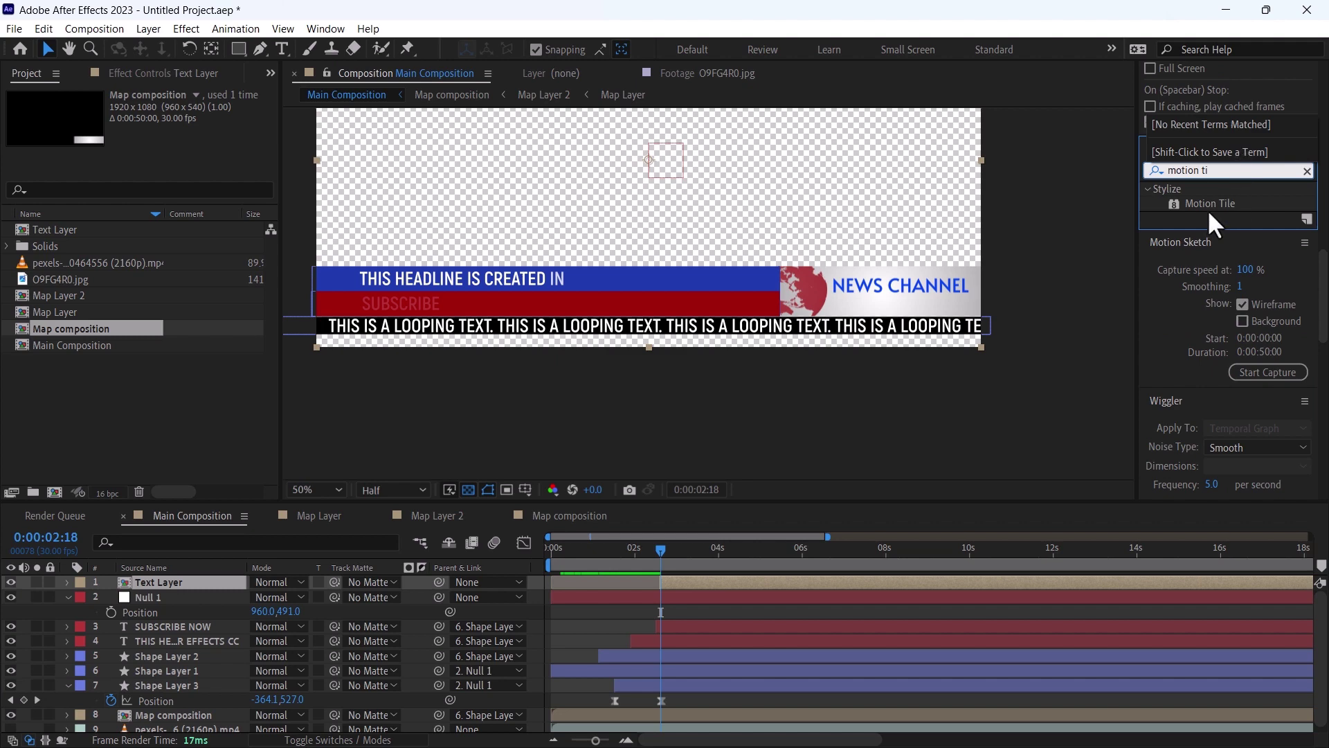
{"action": "left_click_drag", "start_coordinate": [1211, 204], "coordinate": [679, 583]}
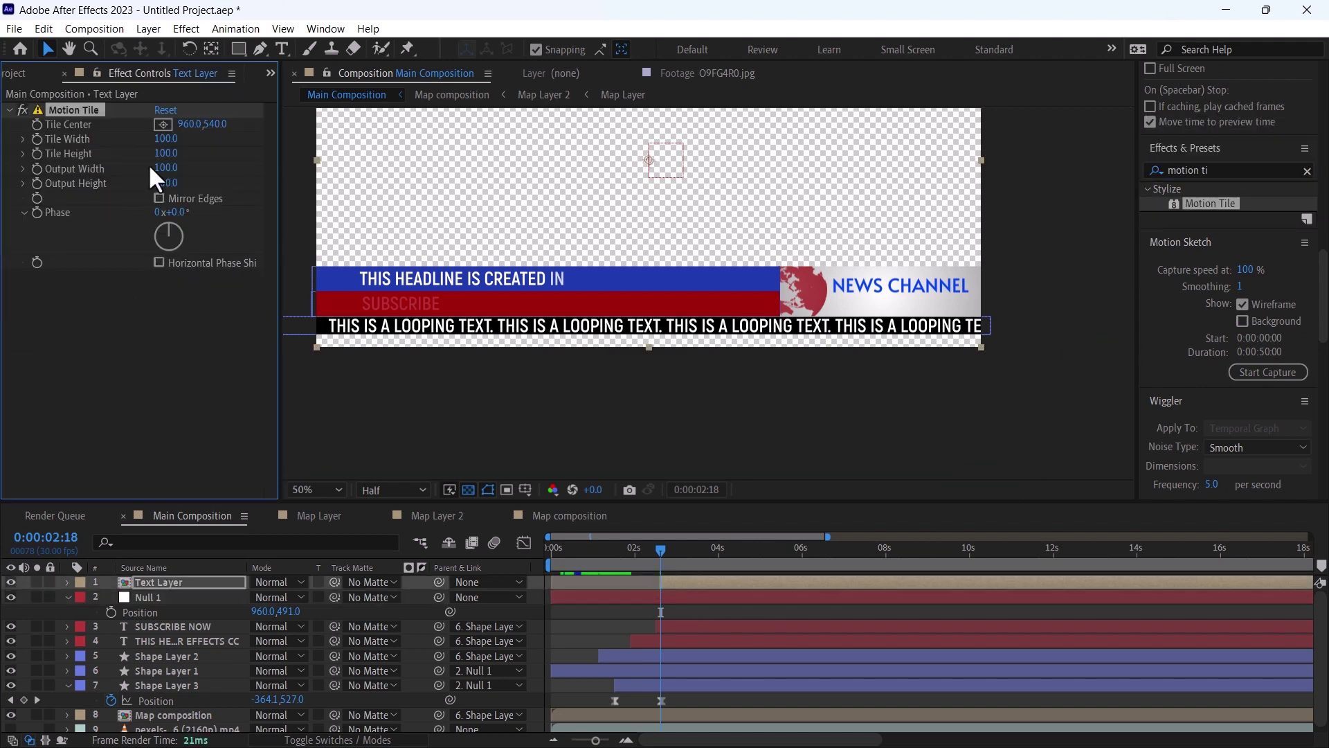
{"action": "left_click_drag", "start_coordinate": [291, 171], "coordinate": [327, 170]}
Step: Keyframe Text Layer's position at 0:00:02:18 and farther left near the composition's end, and extend both headline text layers to the end
{"action": "key", "text": "p"}
{"action": "left_click", "coordinate": [110, 597]}
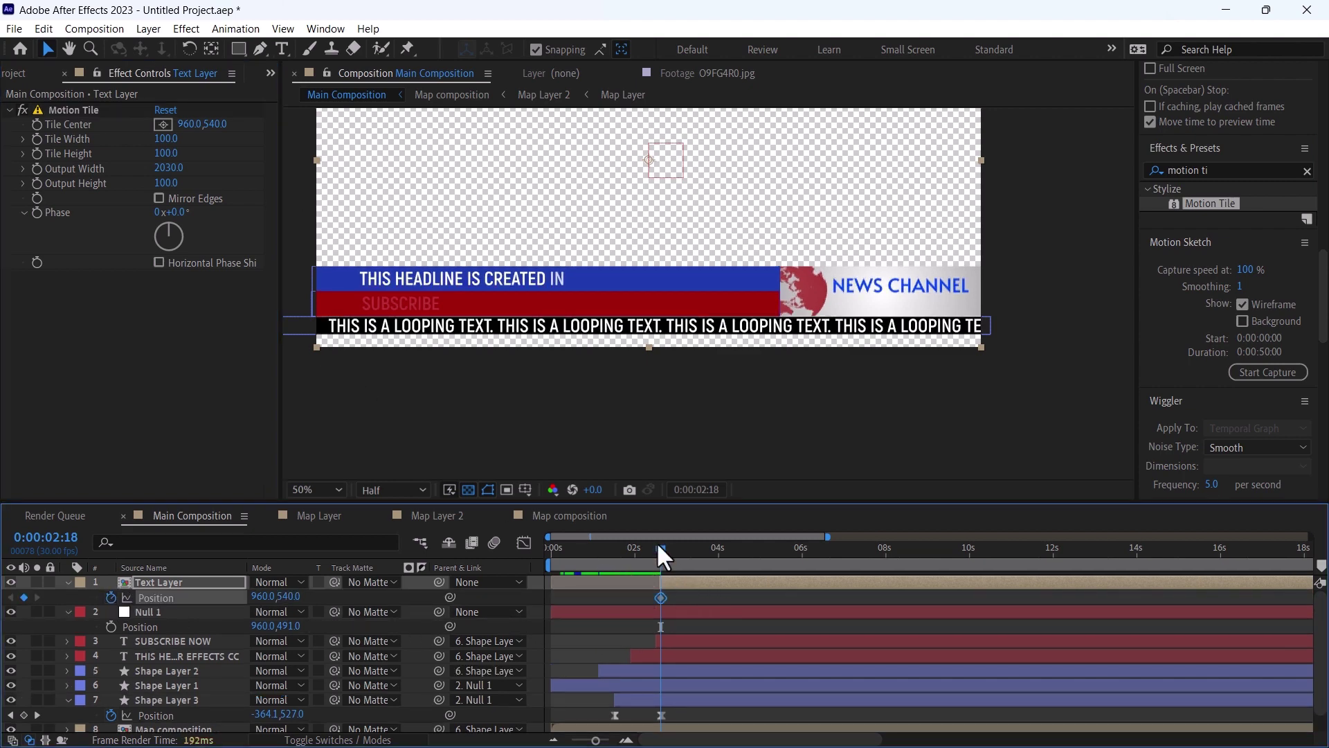
{"action": "left_click_drag", "start_coordinate": [658, 545], "coordinate": [1273, 602]}
{"action": "scroll", "coordinate": [1078, 621], "scroll_direction": "down", "scroll_amount": 3}
{"action": "left_click_drag", "start_coordinate": [876, 547], "coordinate": [1289, 592]}
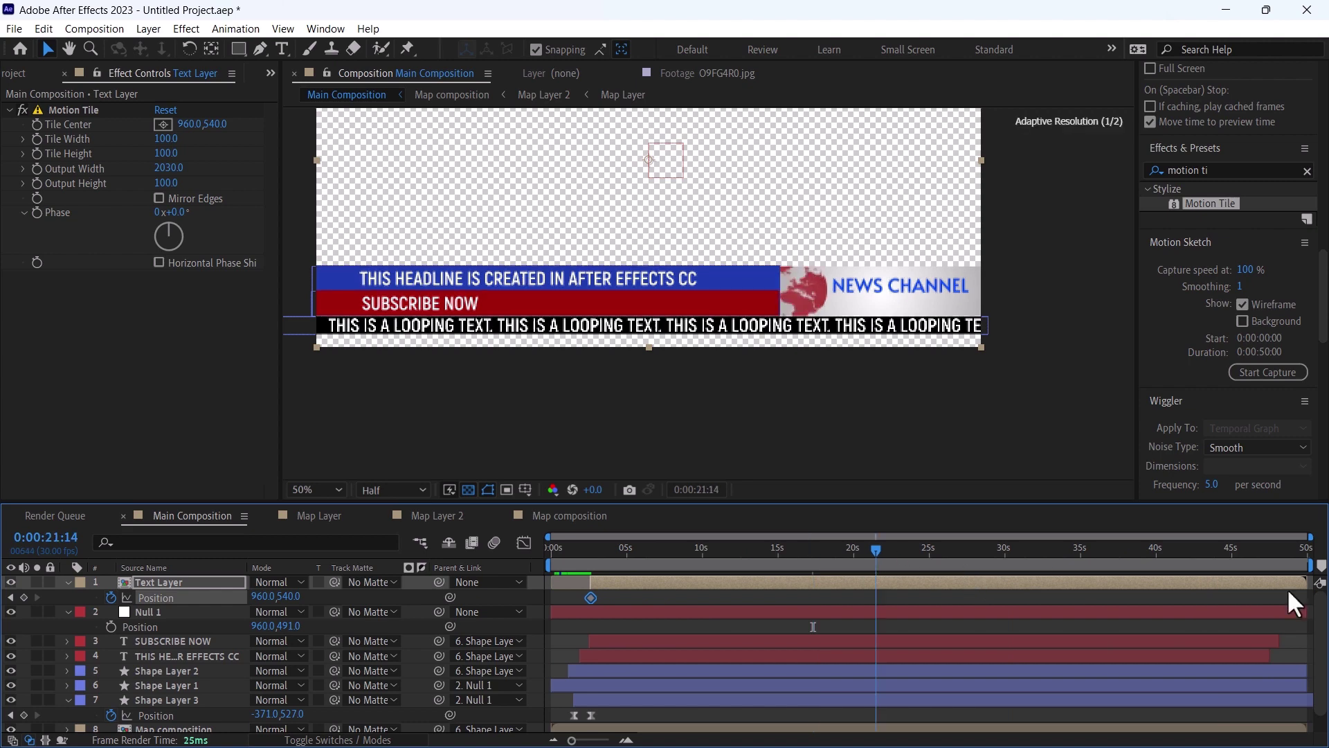
{"action": "key", "text": "End"}
{"action": "left_click", "coordinate": [1300, 550]}
{"action": "mouse_move", "coordinate": [1296, 639]}
{"action": "left_mouse_down"}
{"action": "mouse_move", "coordinate": [1275, 656]}
{"action": "mouse_move", "coordinate": [1313, 656]}
{"action": "left_mouse_up"}
{"action": "left_click_drag", "start_coordinate": [270, 596], "coordinate": [1, 596]}
Step: Preview the ticker text scrolling from 0:00:02:14 and return to 0:00:02:18
{"action": "left_click", "coordinate": [591, 550]}
{"action": "left_click", "coordinate": [587, 548]}
{"action": "key", "text": "space"}
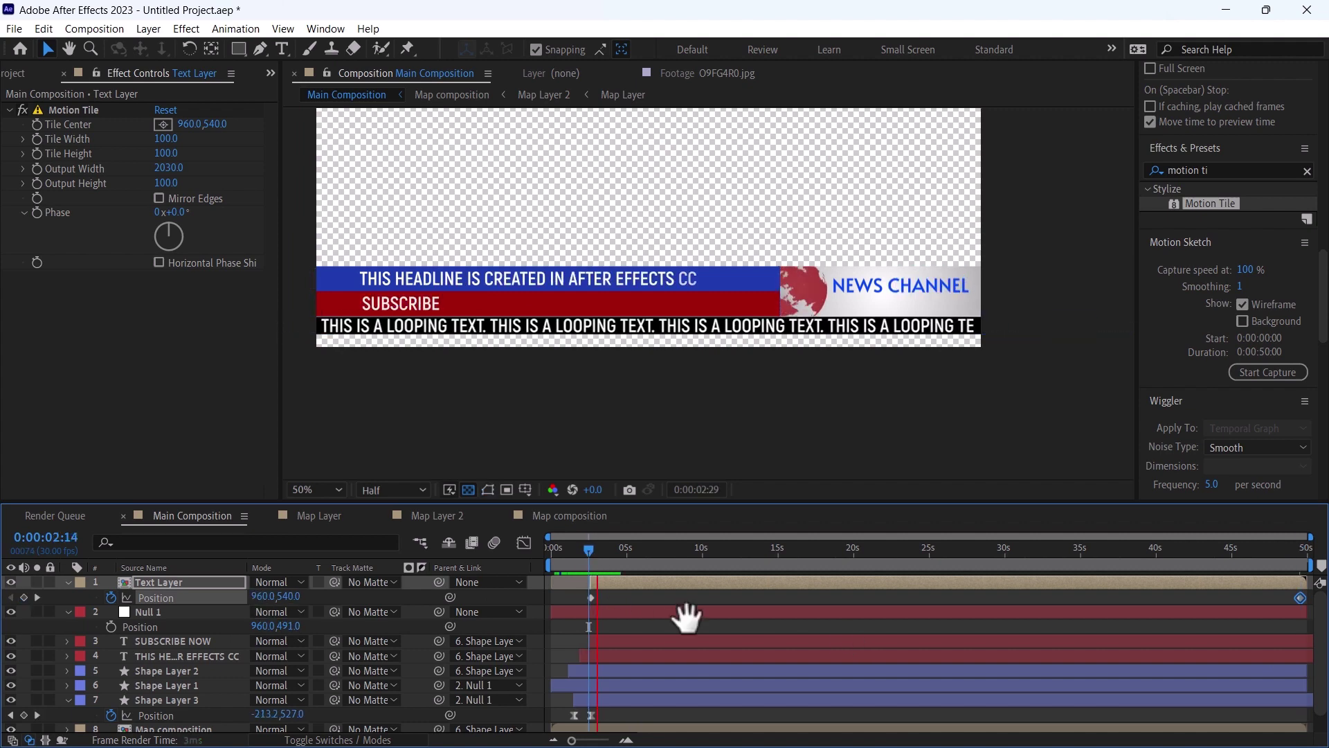
{"action": "key", "text": "equal"}
{"action": "key", "text": "equal"}
{"action": "left_click", "coordinate": [600, 550]}
{"action": "key", "text": "t"}
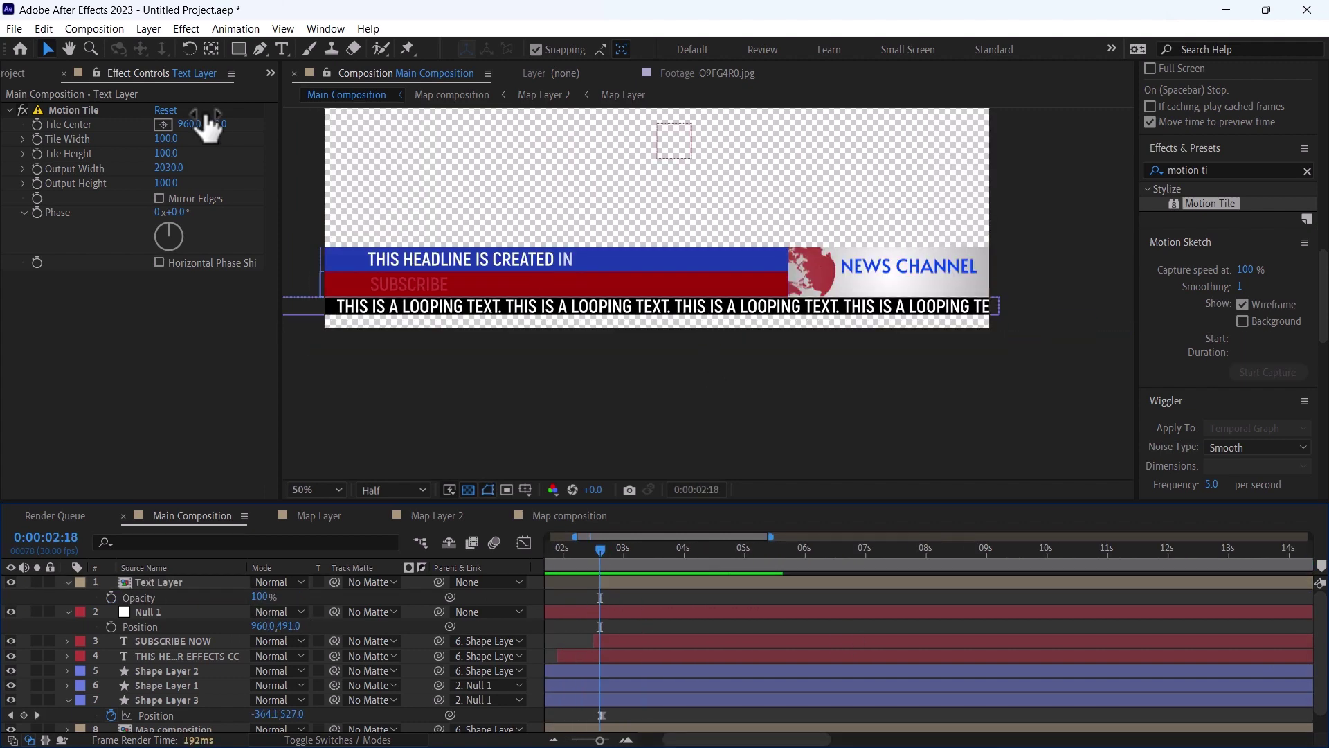
{"action": "left_click", "coordinate": [238, 48]}
{"action": "key", "text": "v"}
Step: Duplicate the black bar, Shape Layer 3, and move the copy above Text Layer in the layer stack
{"action": "scroll", "coordinate": [188, 677], "scroll_direction": "down", "scroll_amount": 1}
{"action": "left_click", "coordinate": [188, 680]}
{"action": "key", "text": "ctrl+d"}
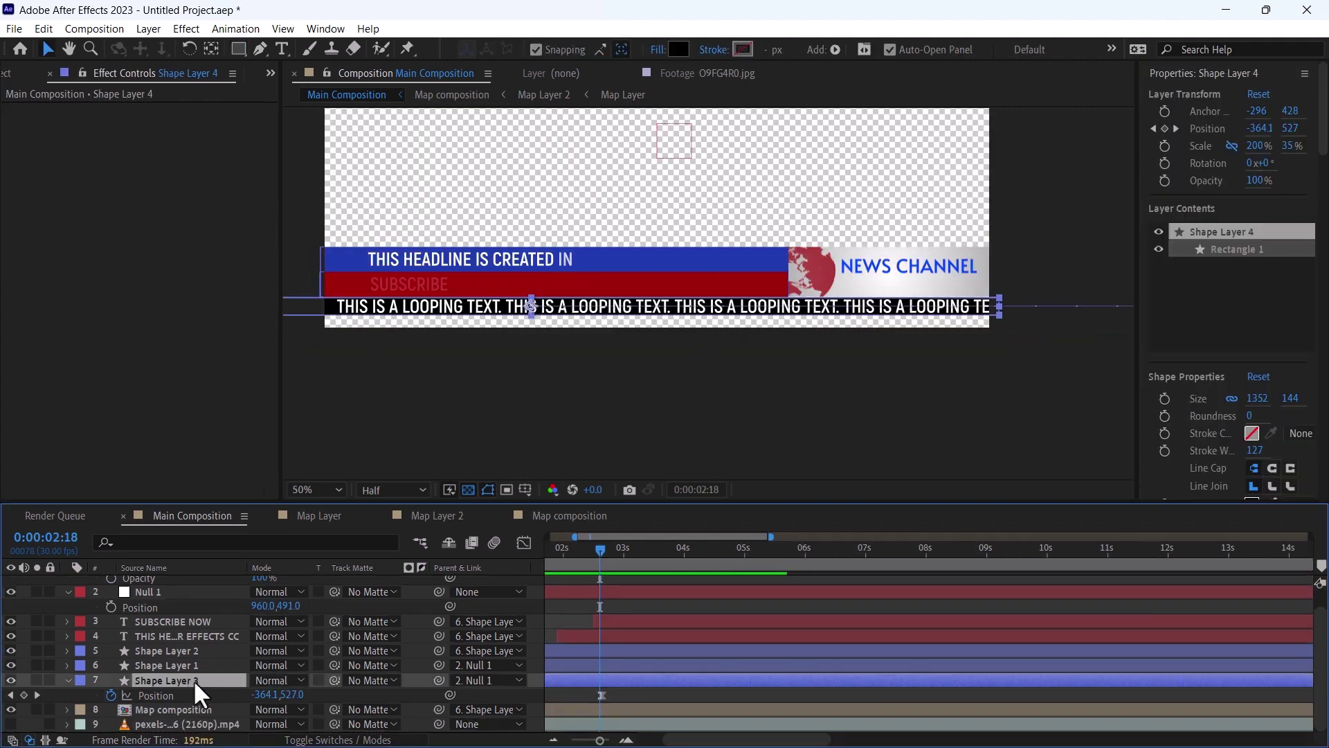
{"action": "scroll", "coordinate": [193, 586], "scroll_direction": "up", "scroll_amount": 1}
{"action": "left_click_drag", "start_coordinate": [192, 583], "coordinate": [192, 580]}
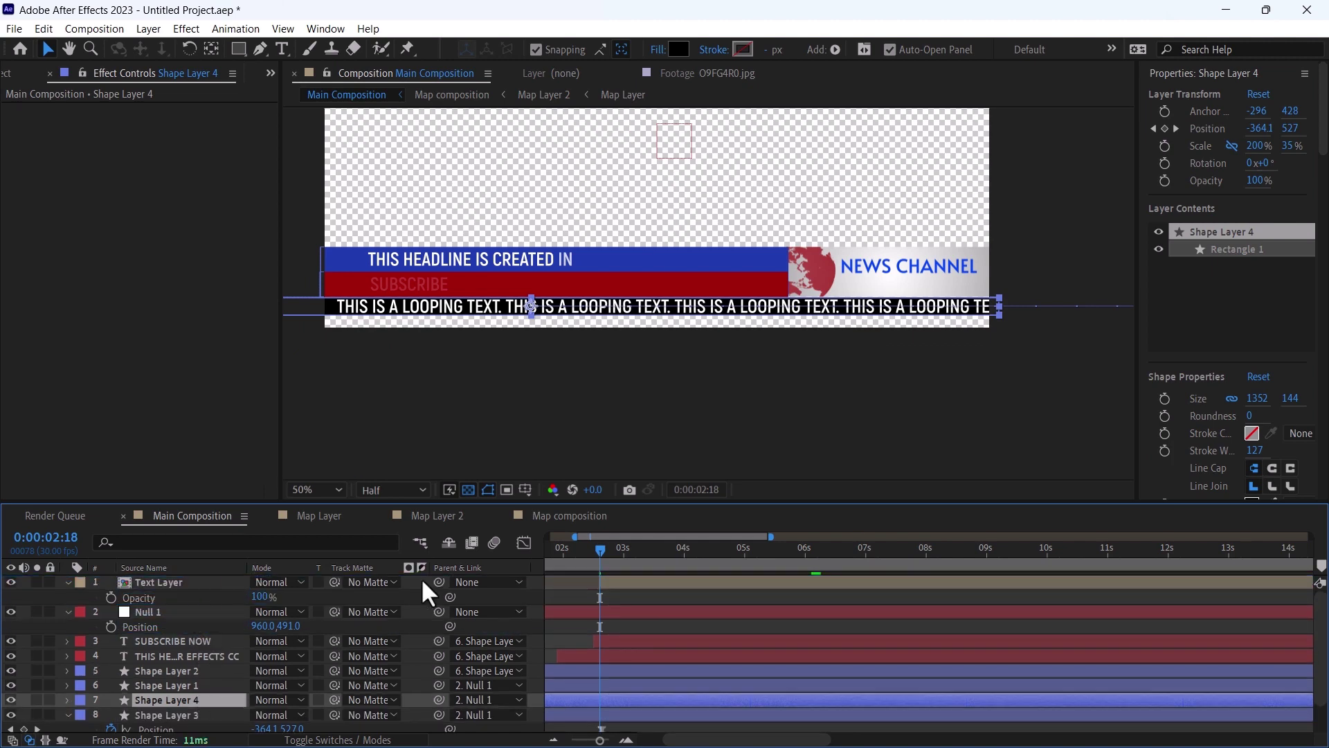
Step: Reveal the duplicated bar's keyframes and shift the layer to start at 0:00:02:18 together with Text Layer
{"action": "key", "text": "u"}
{"action": "scroll", "coordinate": [615, 593], "scroll_direction": "down", "scroll_amount": 1}
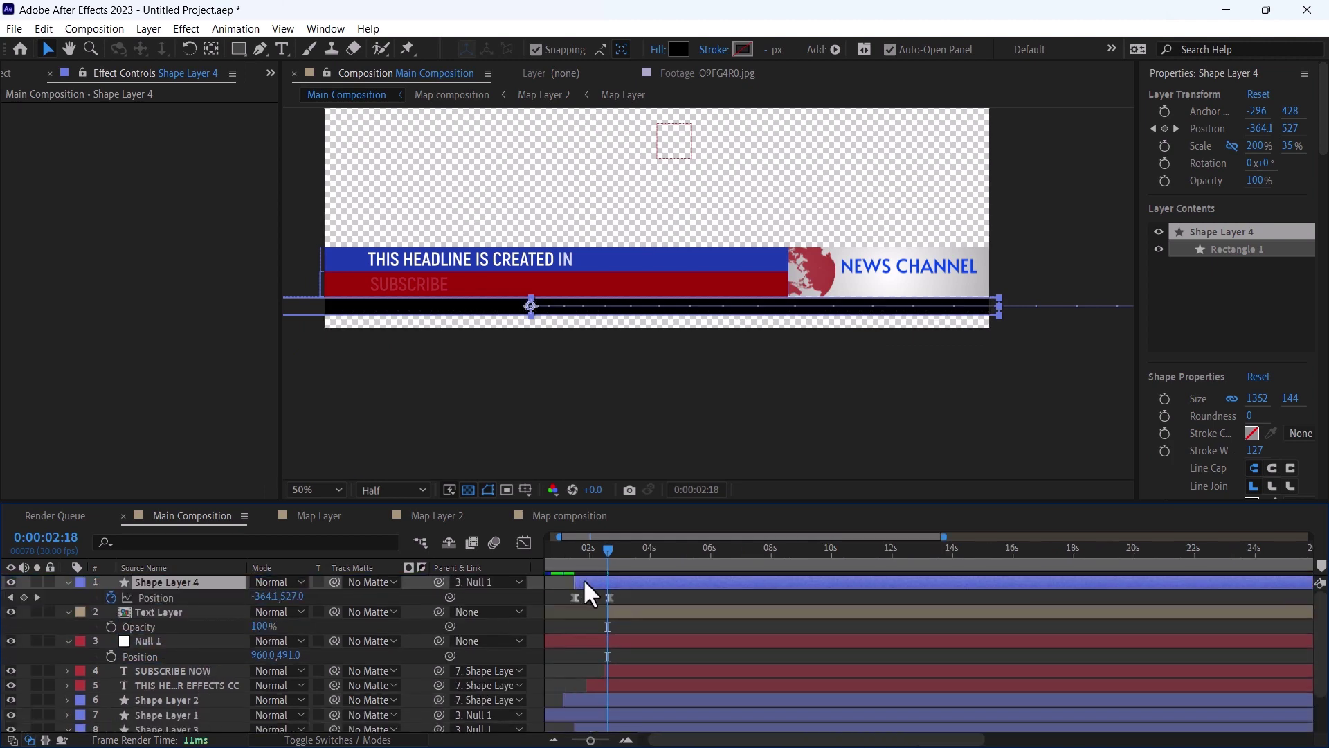
{"action": "left_click_drag", "start_coordinate": [584, 582], "coordinate": [618, 583]}
{"action": "left_click_drag", "start_coordinate": [612, 592], "coordinate": [629, 592]}
Step: Set Shape Layer 4 as the track matte of Text Layer and preview the ticker reveal
{"action": "left_click", "coordinate": [636, 613]}
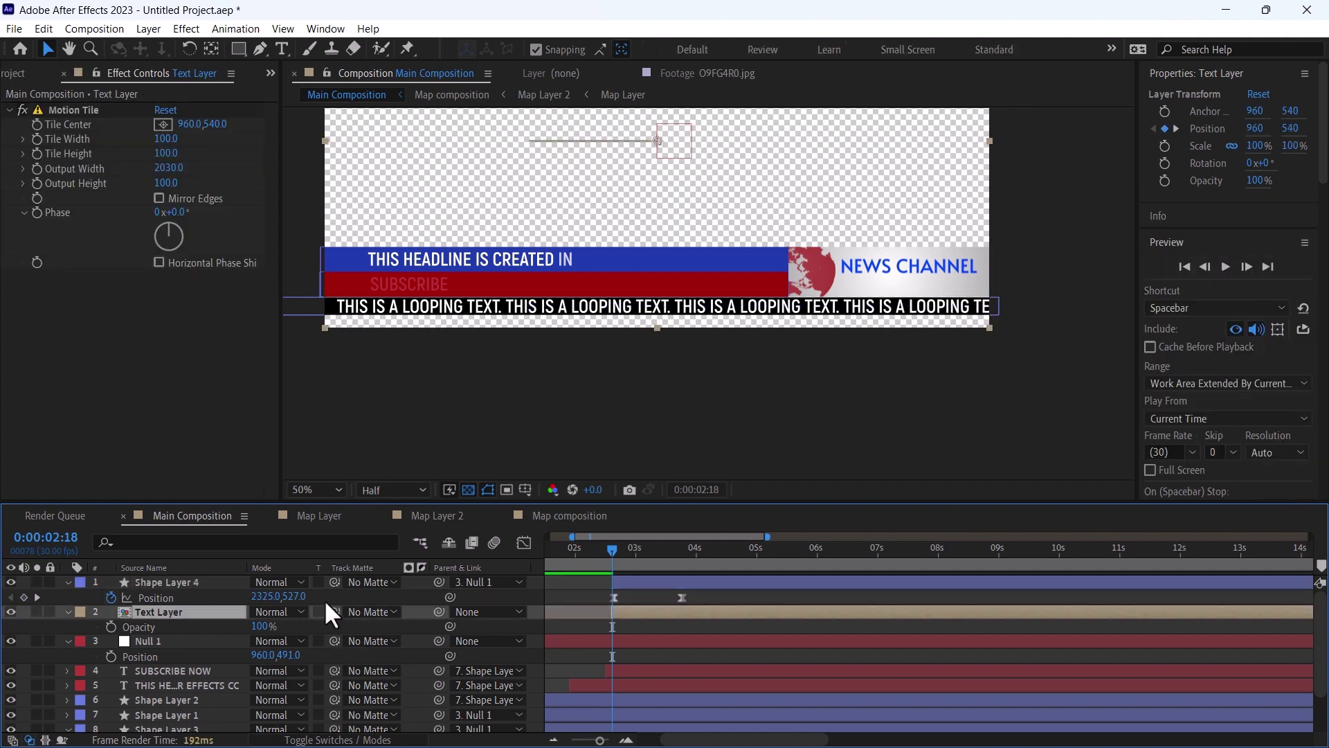
{"action": "left_click_drag", "start_coordinate": [335, 611], "coordinate": [203, 600]}
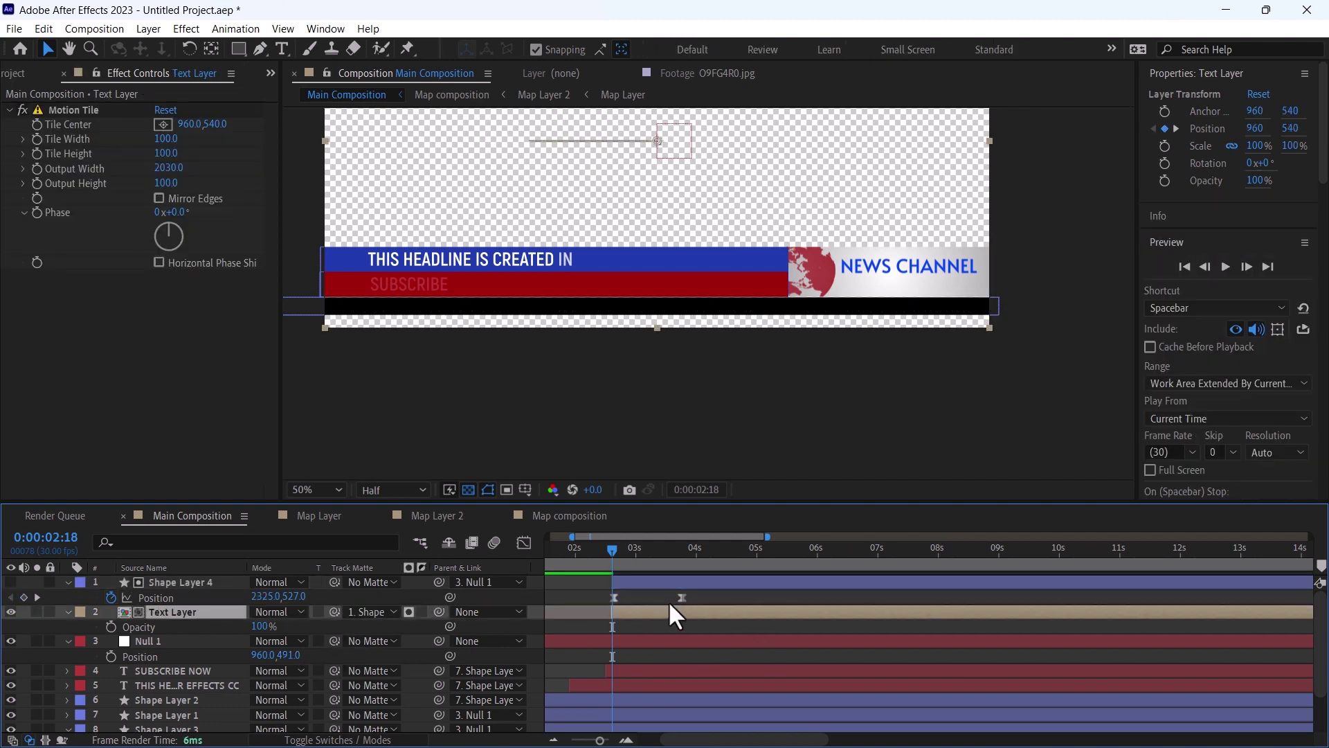
{"action": "key", "text": "space"}
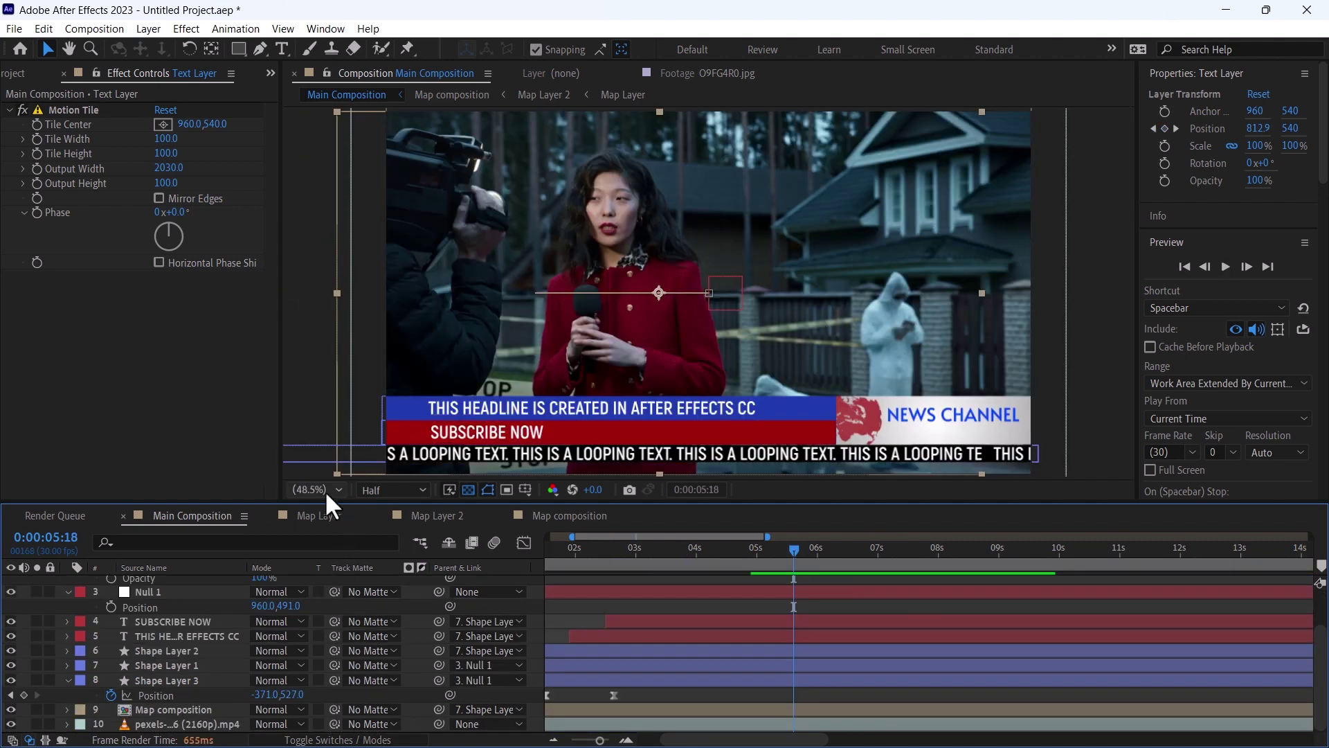
Step: Fit the composition view up to 100% and preview the lower third over the reporter footage from 0:00:05:18
{"action": "left_click", "coordinate": [326, 491]}
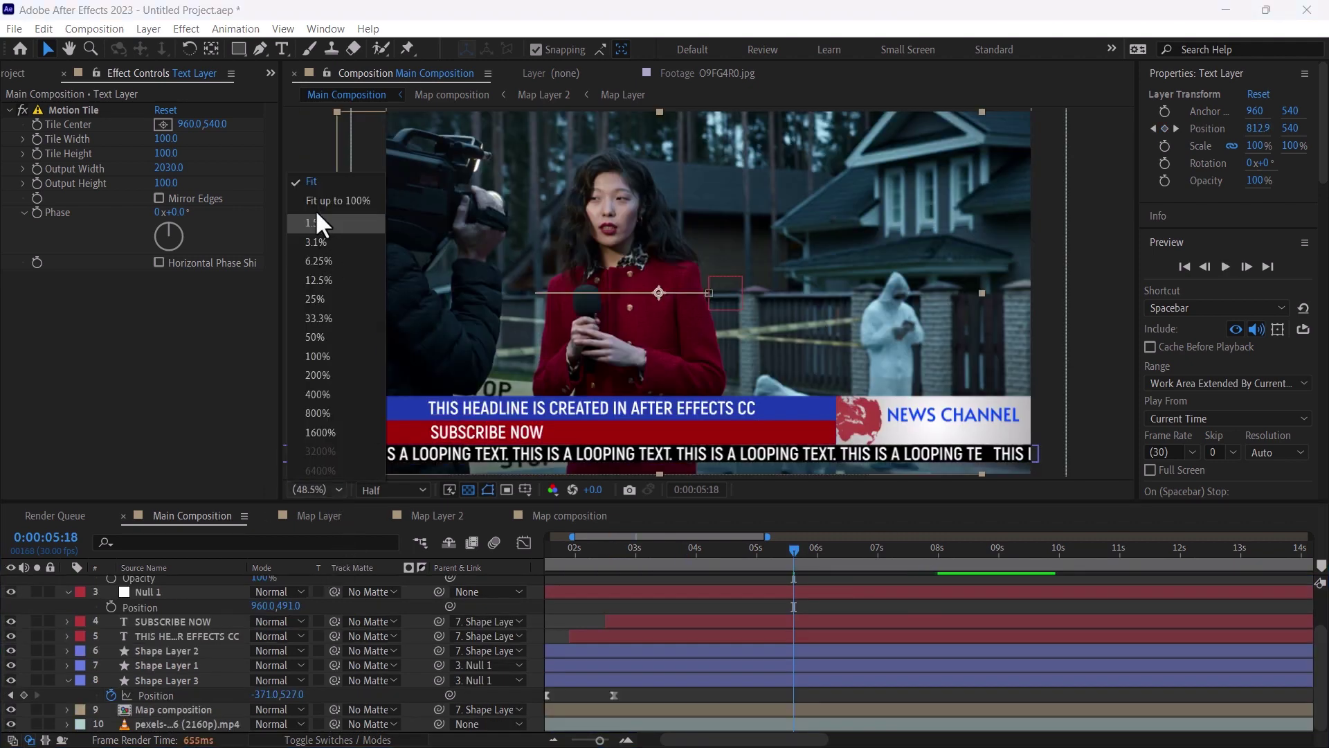
{"action": "left_click", "coordinate": [321, 200]}
{"action": "left_click", "coordinate": [746, 606]}
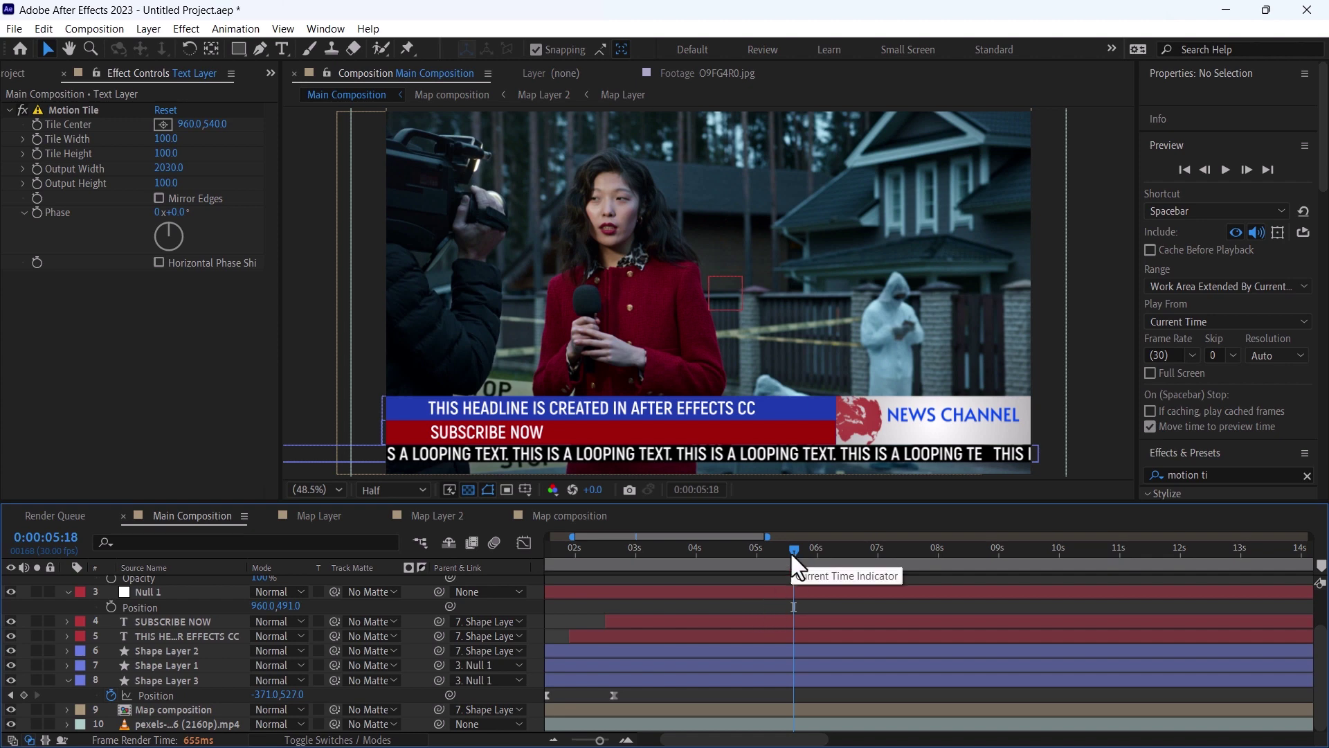
{"action": "key", "text": "space"}
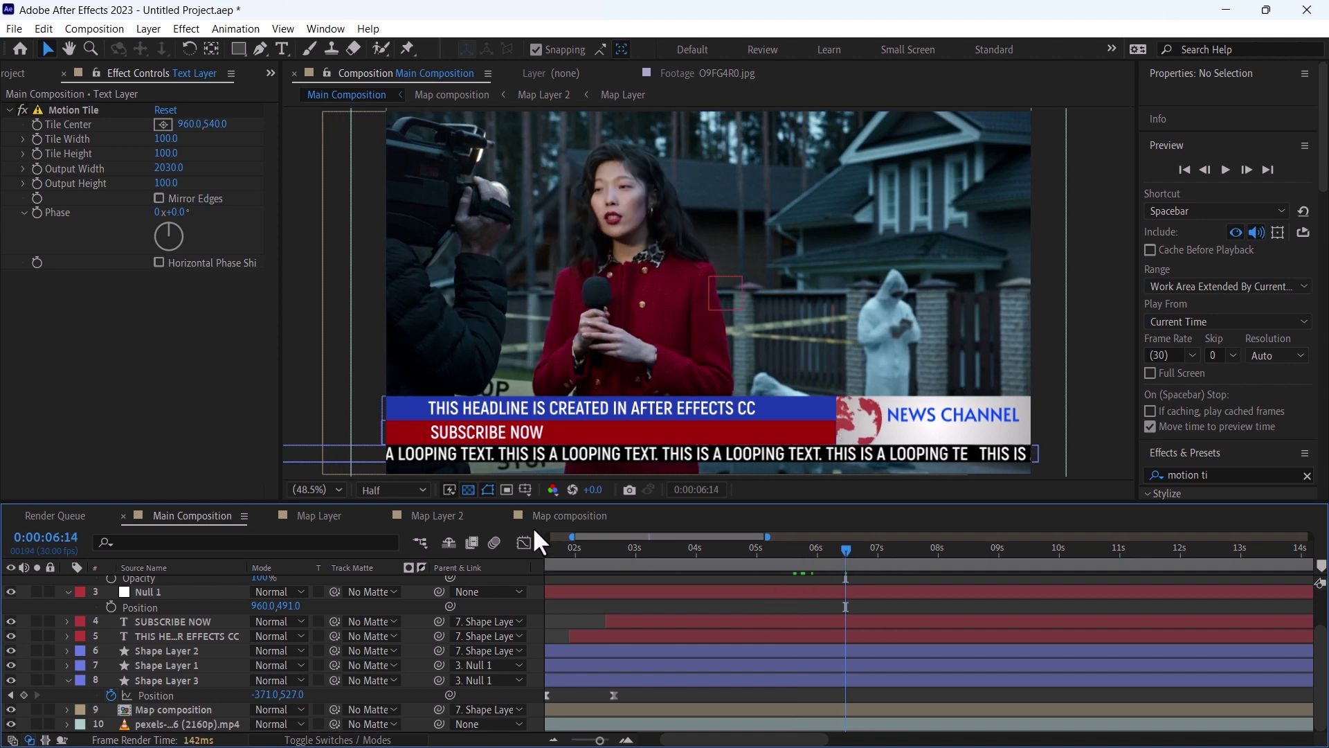